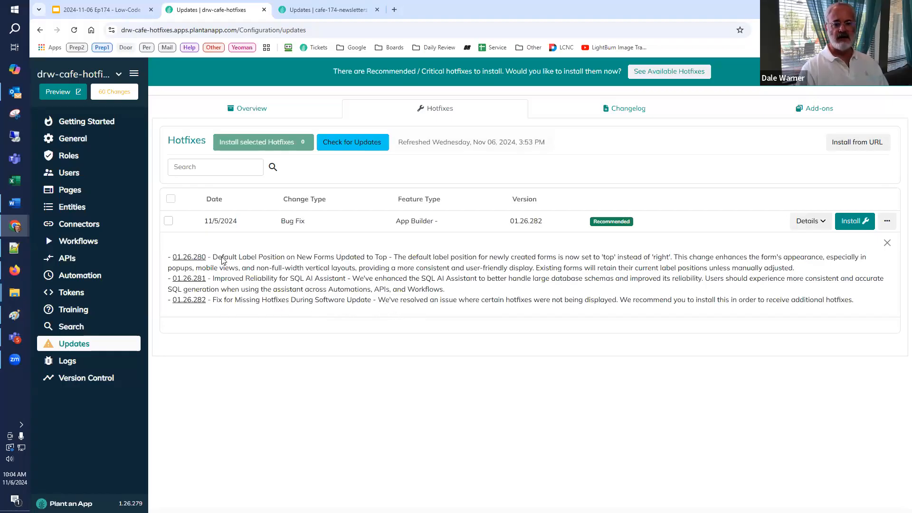
# Step: Install the recommended App Builder hotfix 01.26.282 on the drw-cafe-hotfixes site, and close that site
pyautogui.click(172, 200)
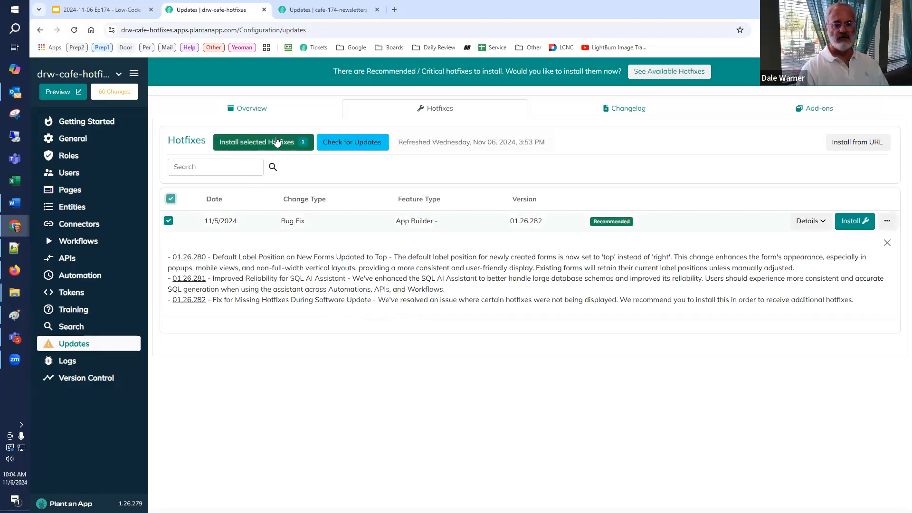
pyautogui.click(278, 143)
pyautogui.click(804, 137)
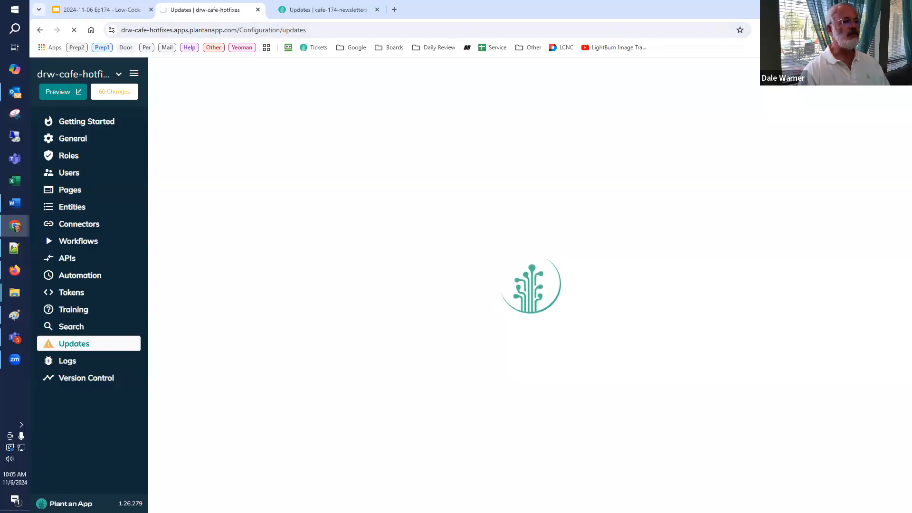
pyautogui.click(264, 9)
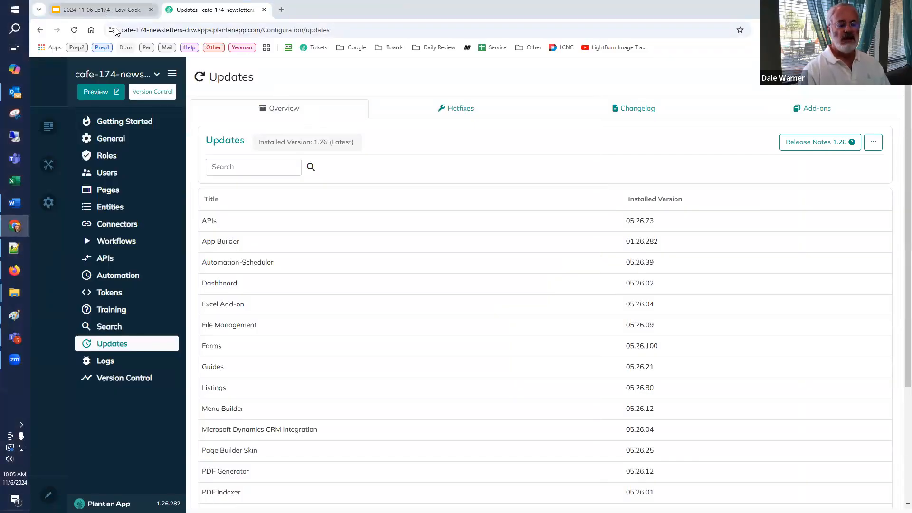
# Step: Switch to the Ep174 Low-Code Café deck in Google Slides and present from the Version 1.26 slide through to the Engage in Campfire slide
pyautogui.click(101, 10)
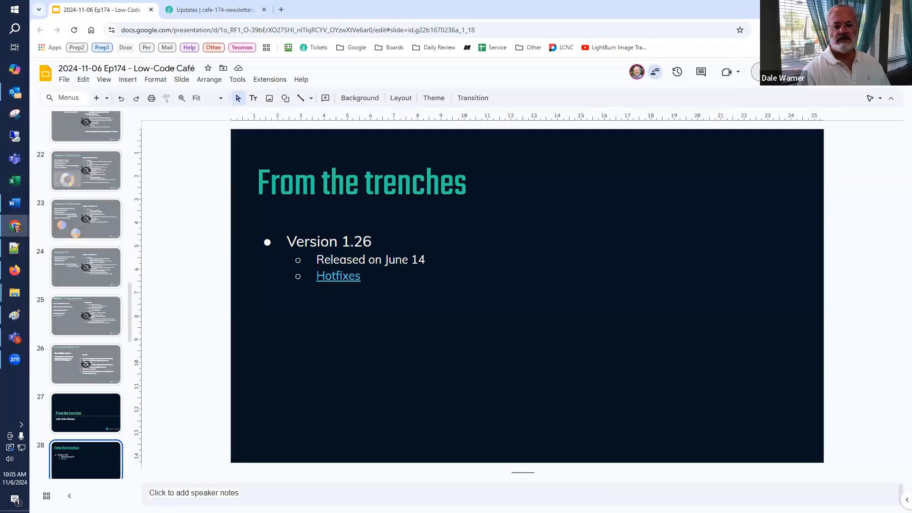
pyautogui.click(783, 72)
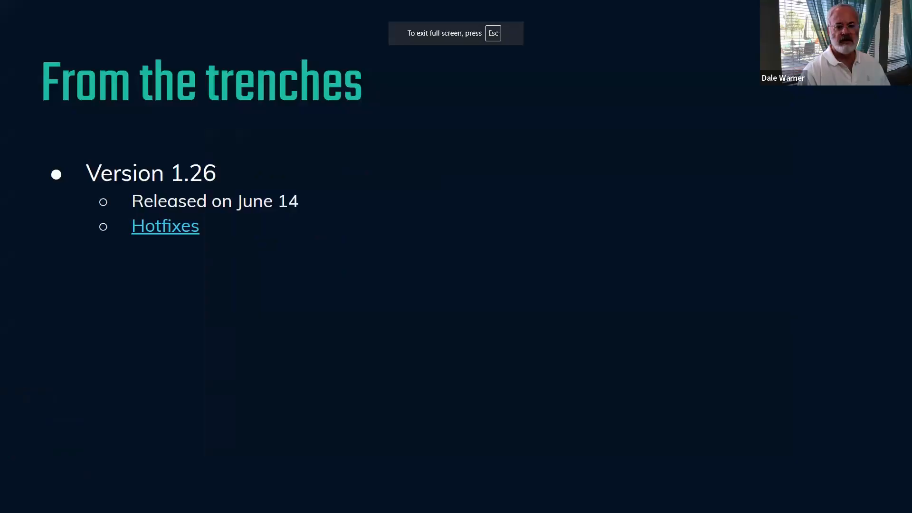
pyautogui.press('Right')
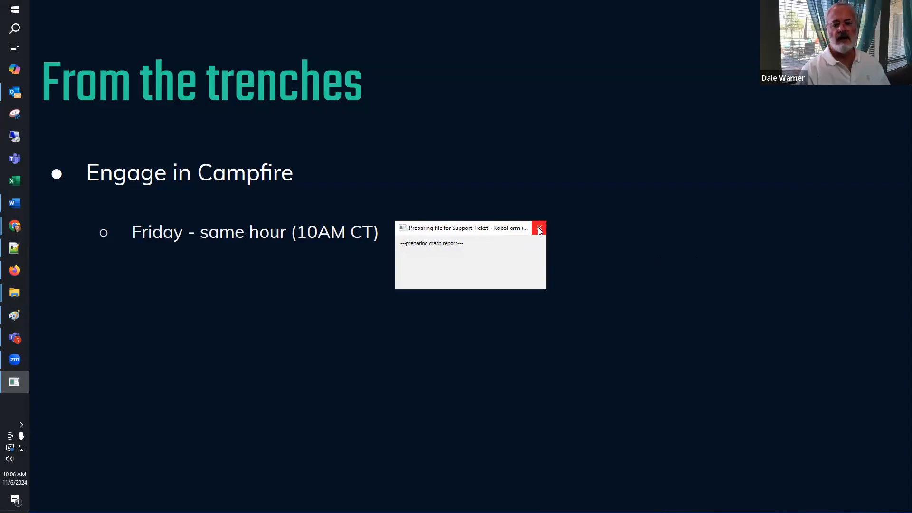
# Step: Dismiss the RoboForm crash report without sending the diagnostic file, and advance the presentation to the episode links slide
pyautogui.click(539, 228)
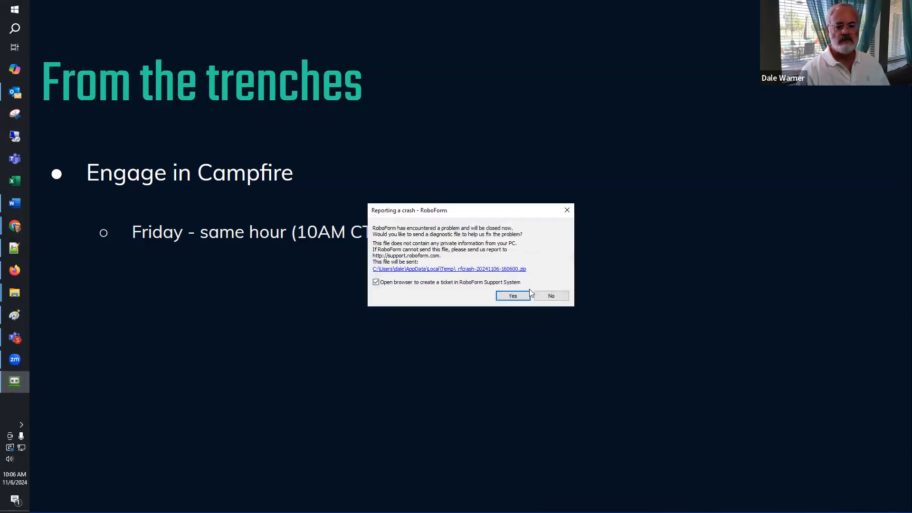
pyautogui.click(546, 294)
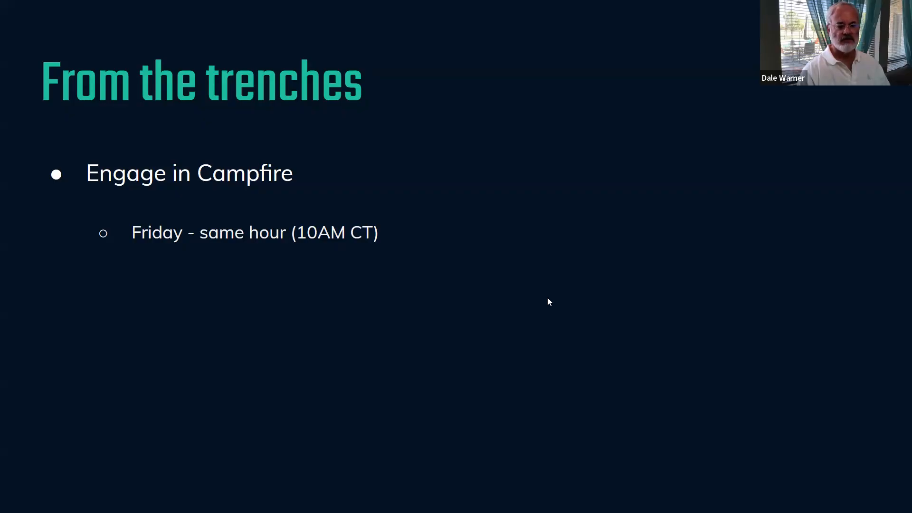
pyautogui.click(547, 298)
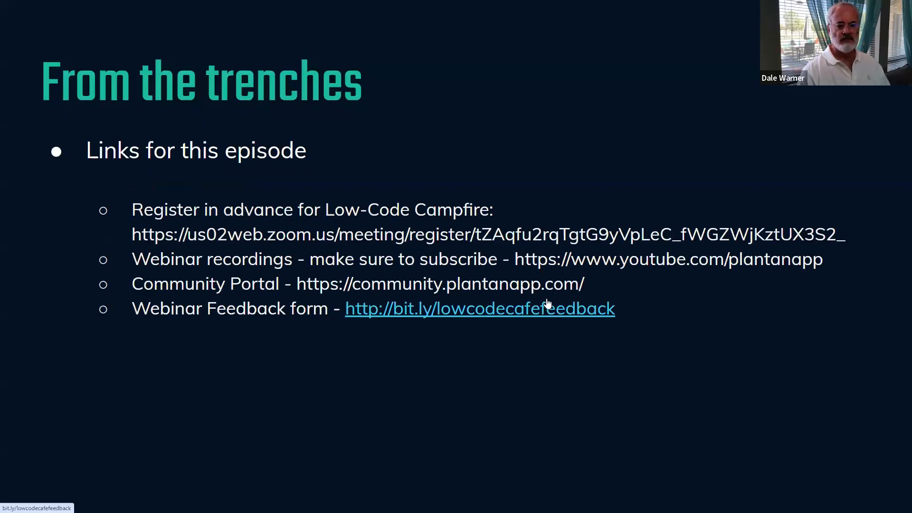
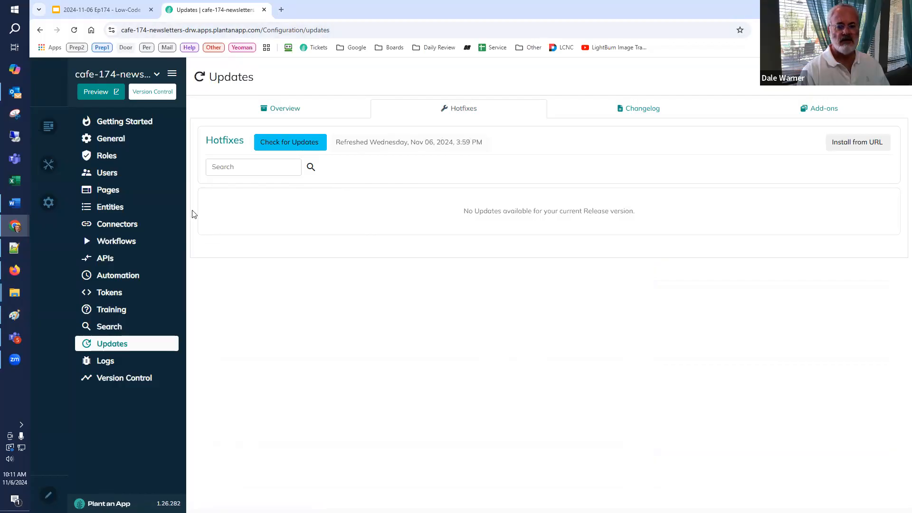
# Step: Preview the cafe-174-newsletters site and delete the Get Started module from its Home page, confirming the deletion
pyautogui.click(101, 92)
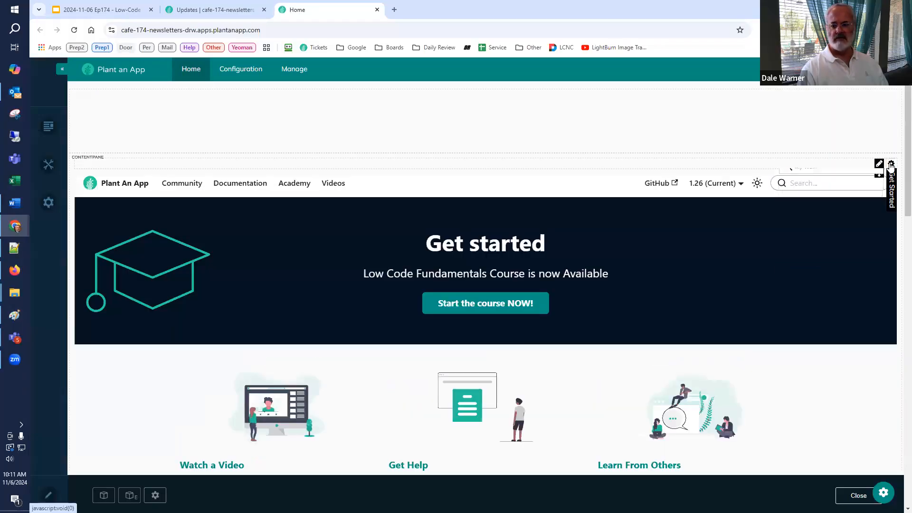
pyautogui.moveTo(891, 164)
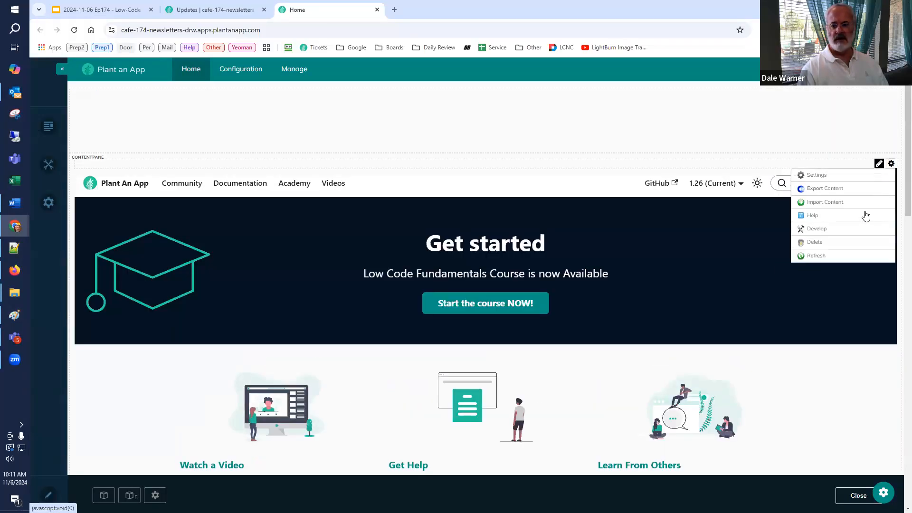
pyautogui.click(853, 244)
pyautogui.click(412, 309)
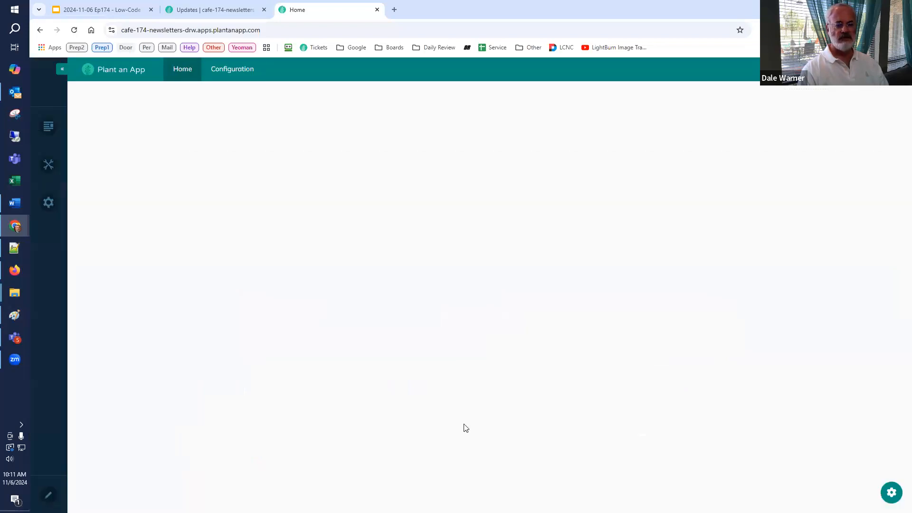
# Step: Return to the site's configuration, check the Hands-on low-coding Content slide, and start a new entity in the Default namespace
pyautogui.click(249, 73)
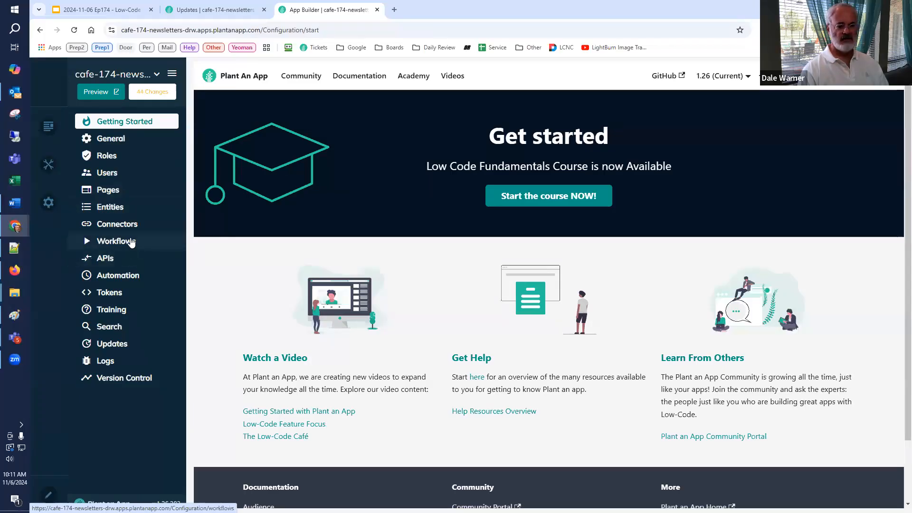
pyautogui.click(100, 10)
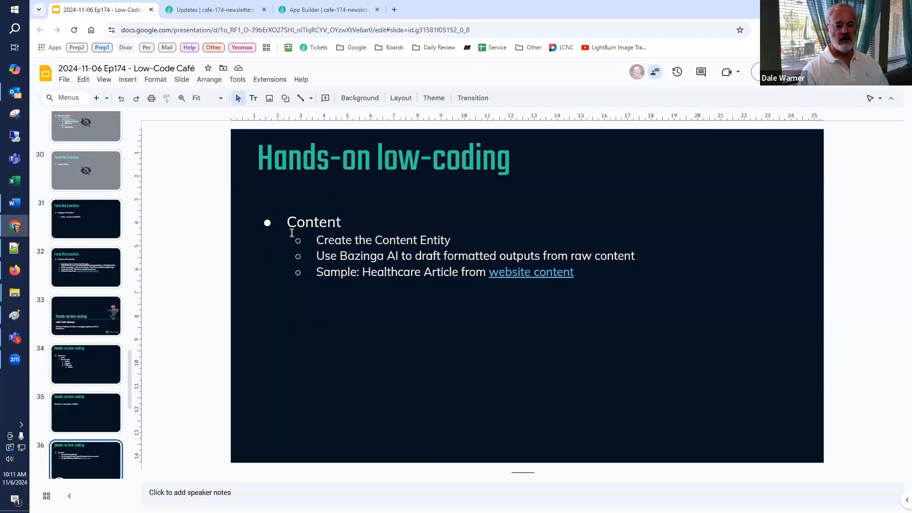
pyautogui.click(323, 9)
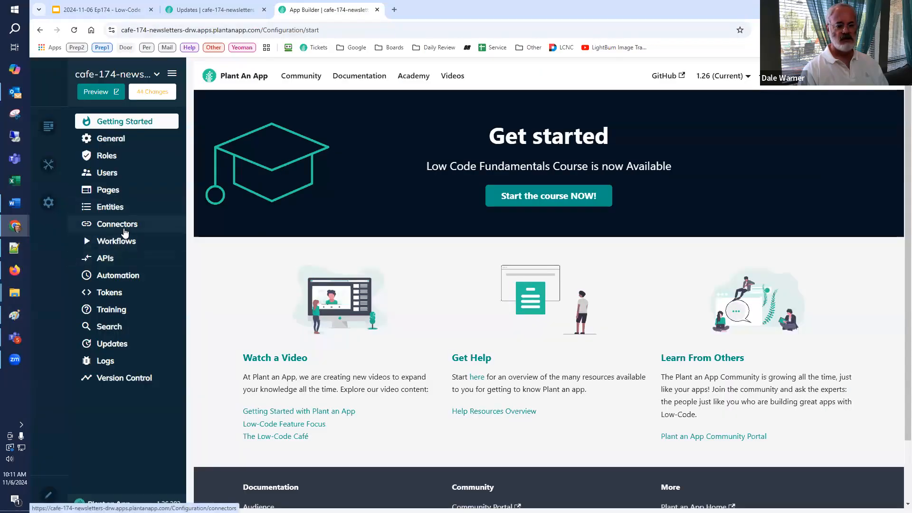
pyautogui.click(178, 206)
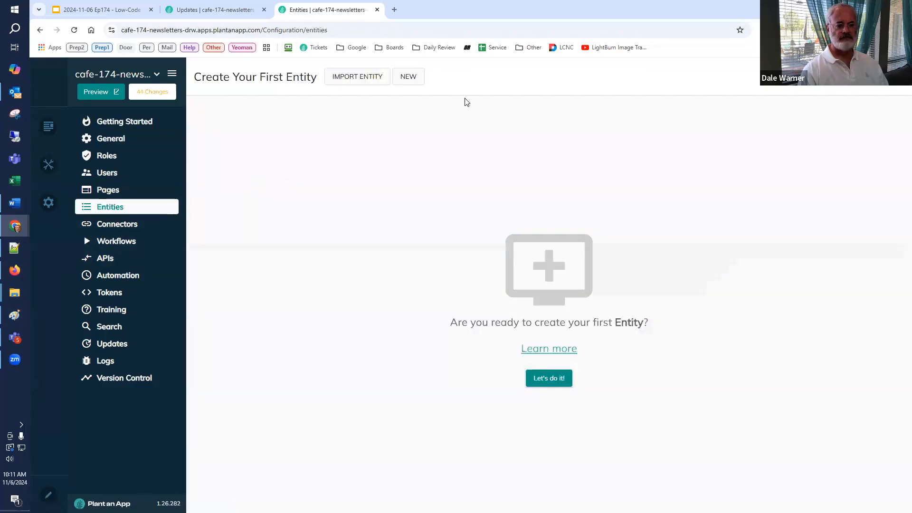
pyautogui.click(411, 77)
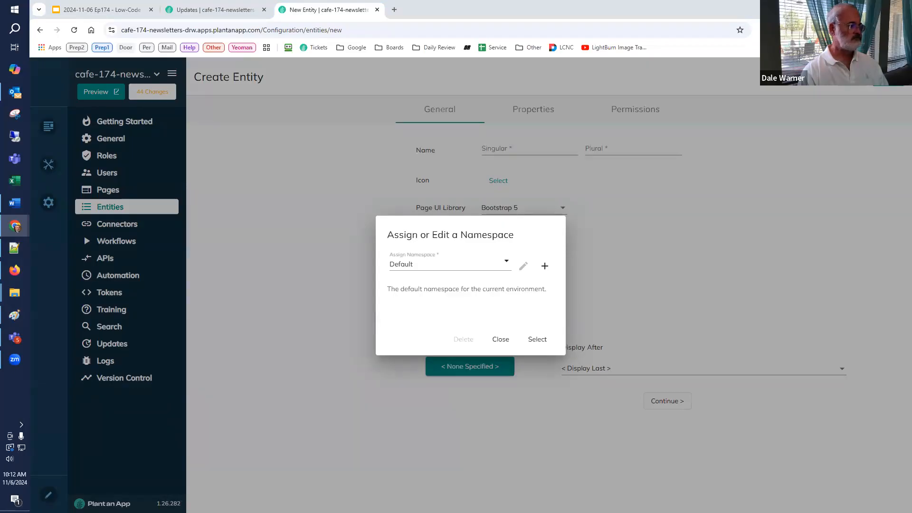
pyautogui.click(499, 339)
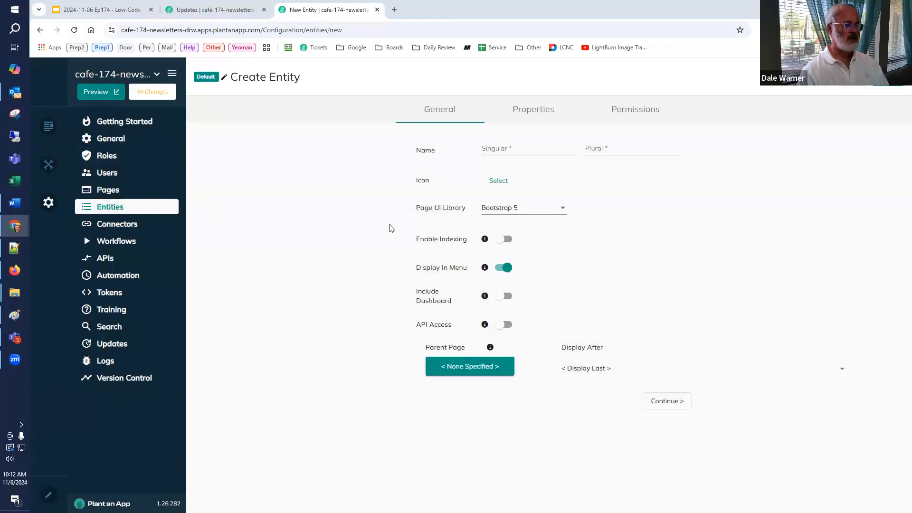
# Step: Name the new entity Content with the plural Contents, and continue to its properties
pyautogui.click(509, 150)
pyautogui.write('Content')
pyautogui.press('Tab')
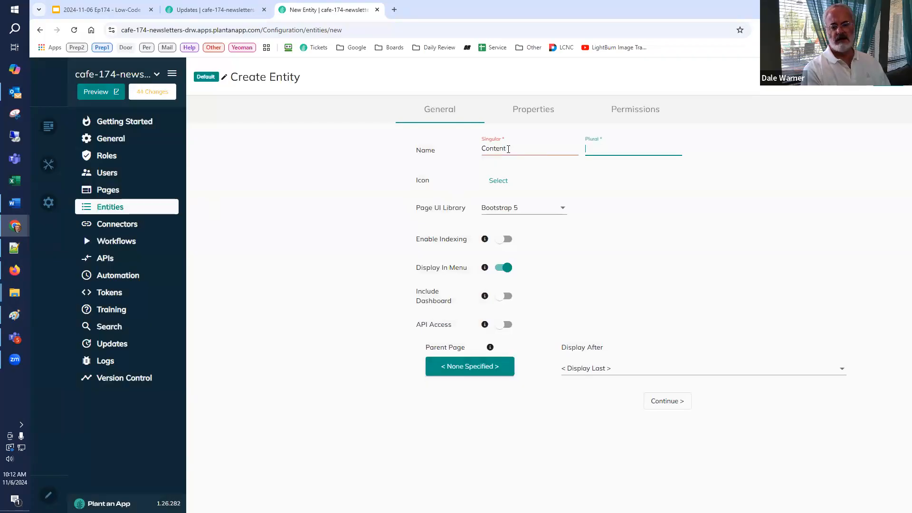
pyautogui.write('Contents')
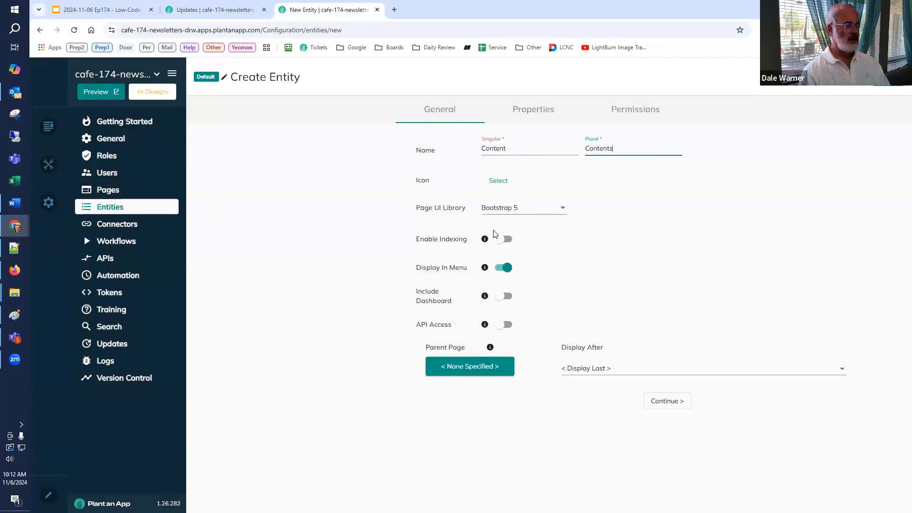
pyautogui.moveTo(490, 270)
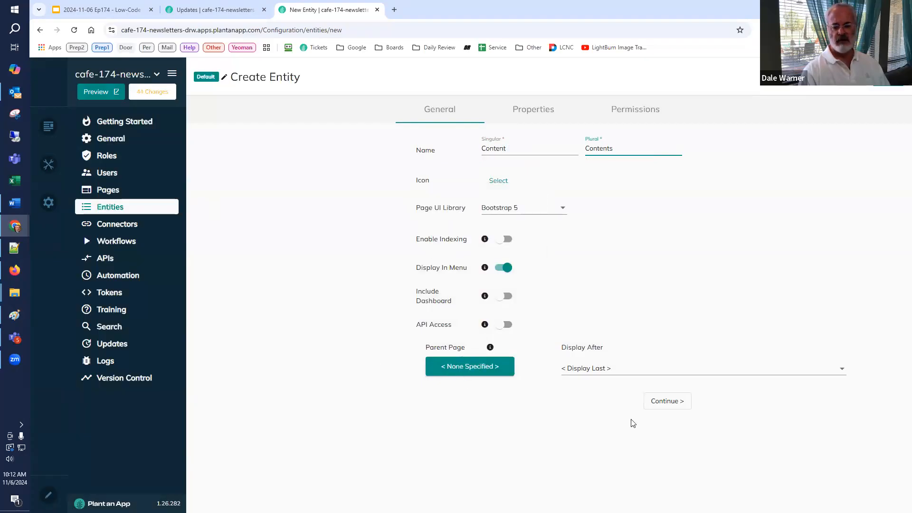
pyautogui.click(667, 403)
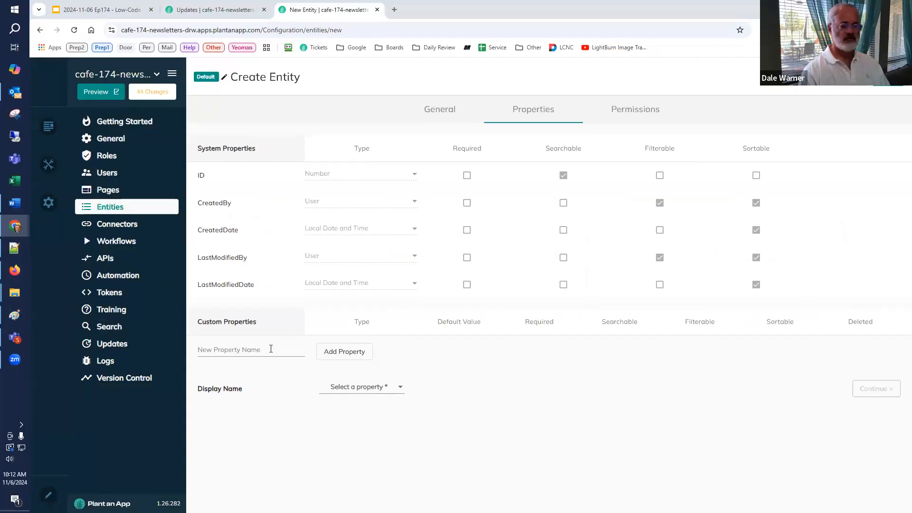
# Step: Add a Name text property to the entity and set it as the display name
pyautogui.click(246, 350)
pyautogui.write('Name')
pyautogui.click(338, 352)
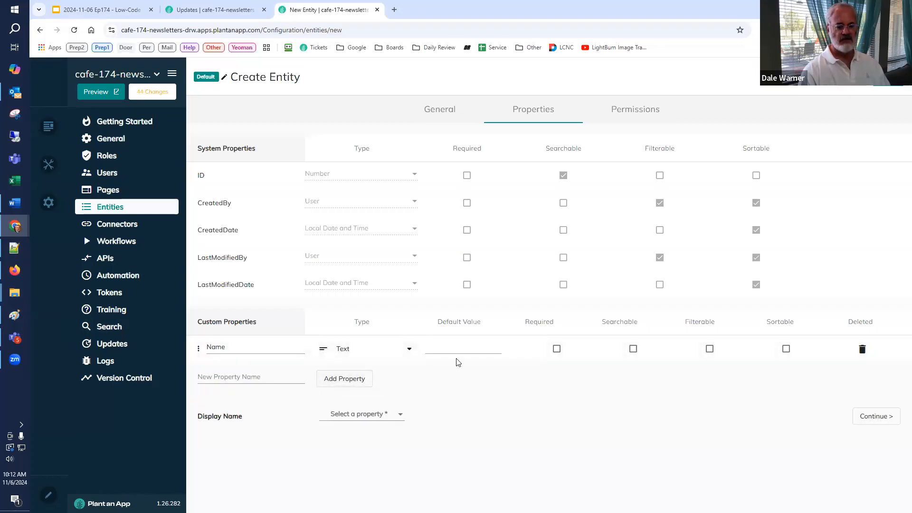
pyautogui.click(341, 417)
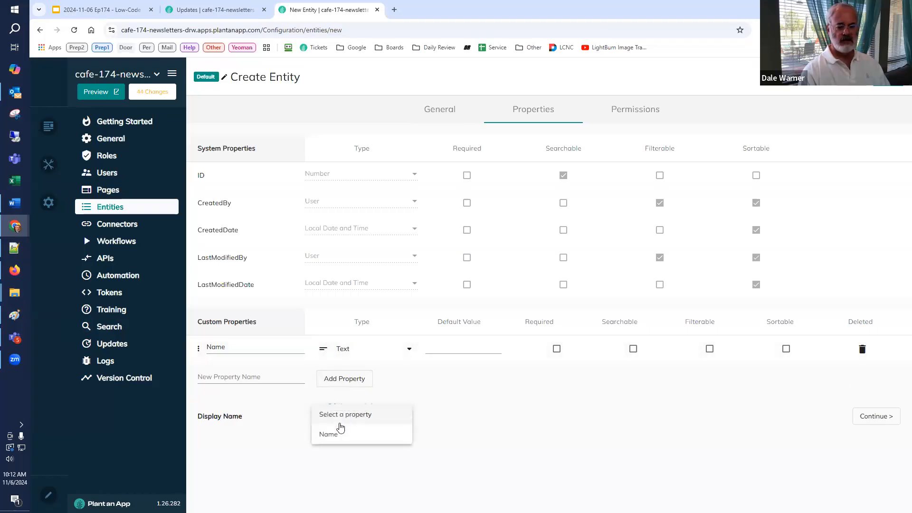
pyautogui.click(334, 436)
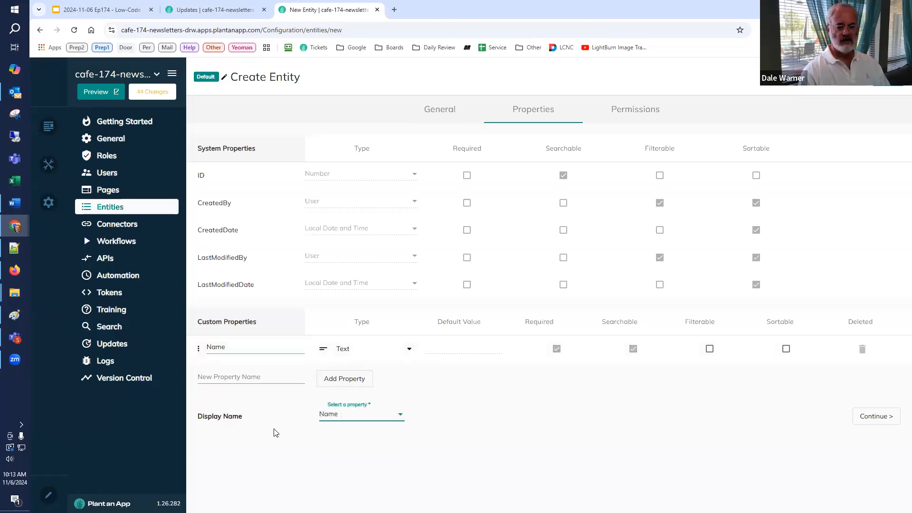
# Step: Add a custom property named Description and set its type to Large Text
pyautogui.click(266, 377)
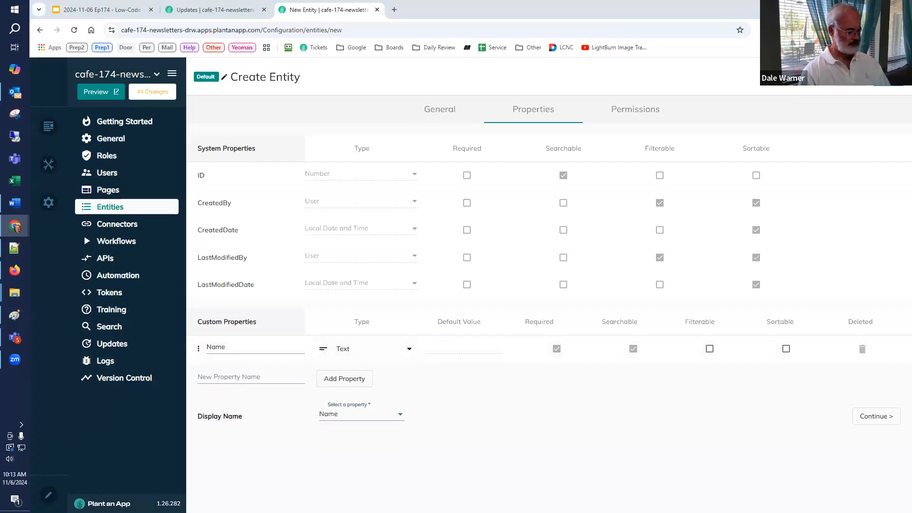
pyautogui.click(211, 376)
pyautogui.write('Descript')
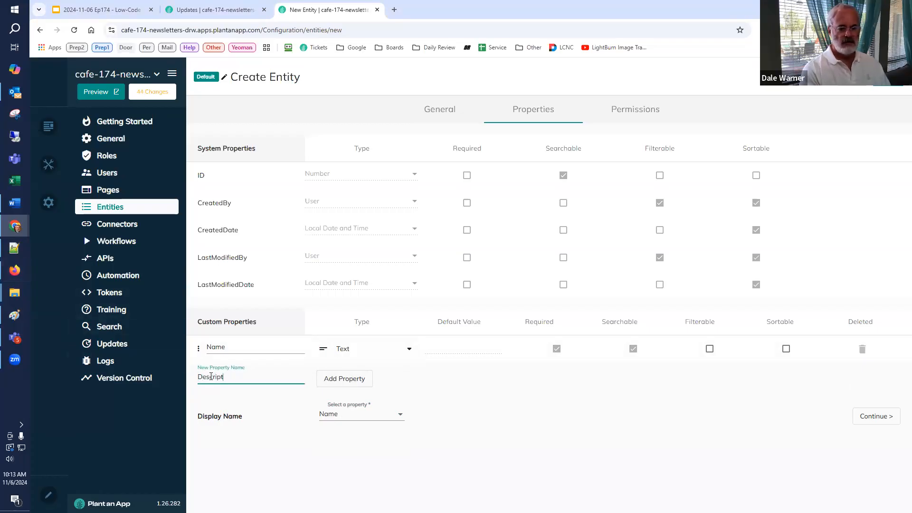
pyautogui.write('iscription')
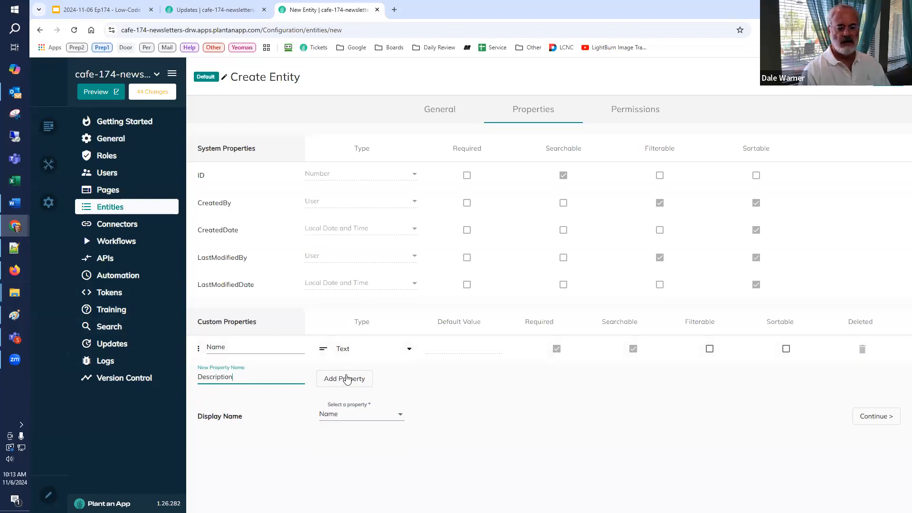
pyautogui.click(349, 379)
pyautogui.click(354, 380)
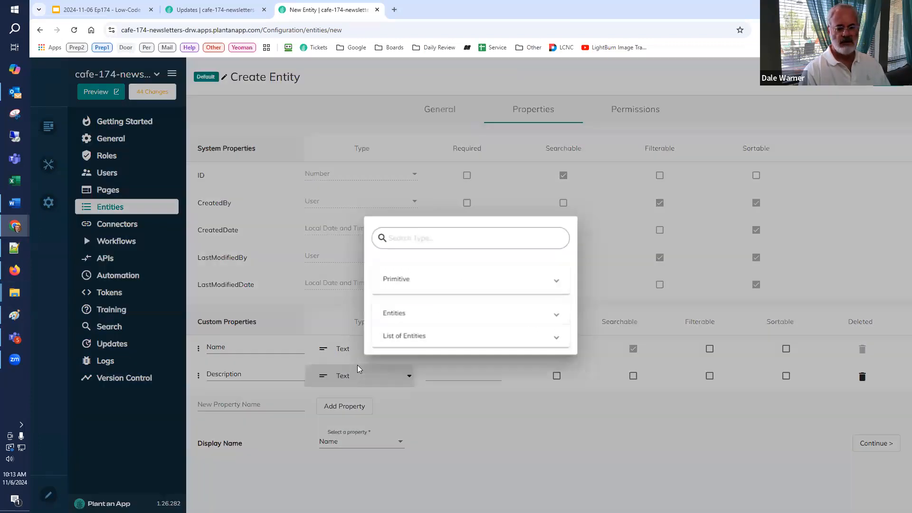
pyautogui.click(415, 268)
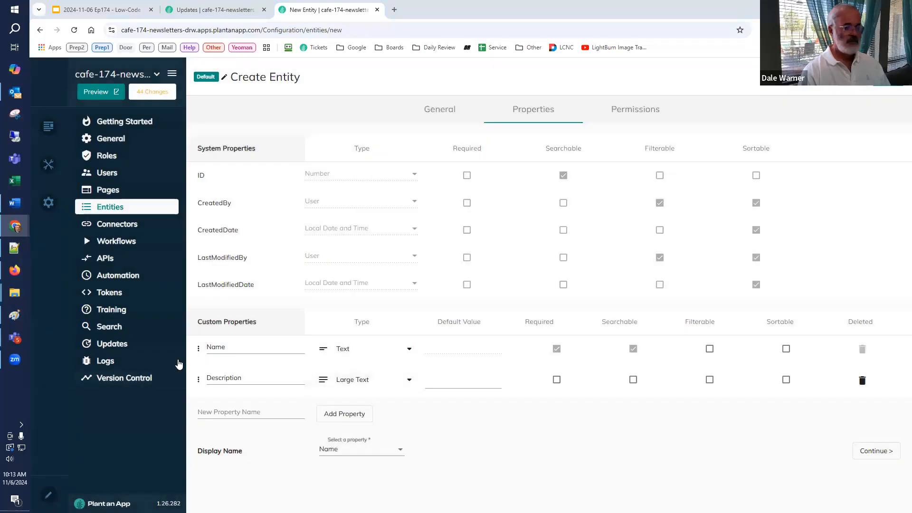
# Step: Add a custom property named Raw Content Notes and set its type to Large Text
pyautogui.click(219, 413)
pyautogui.write('Raw Content Notes')
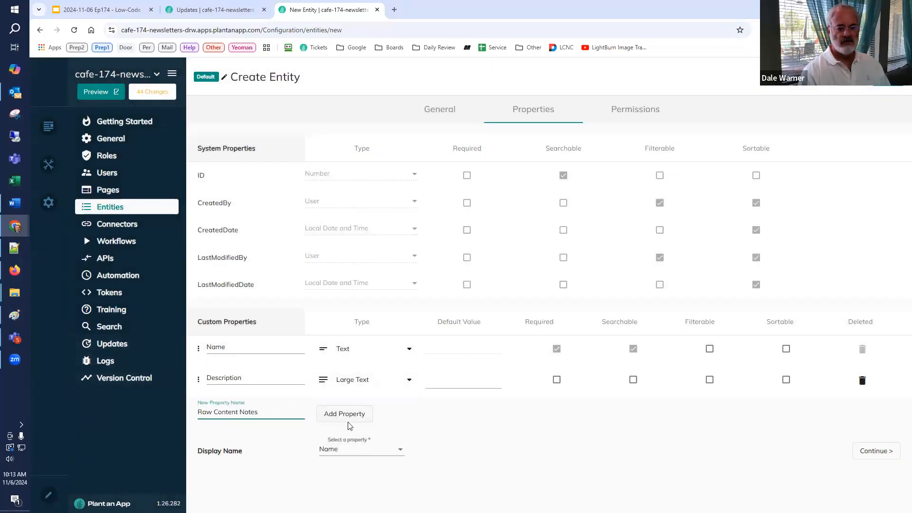
pyautogui.click(349, 418)
pyautogui.click(357, 413)
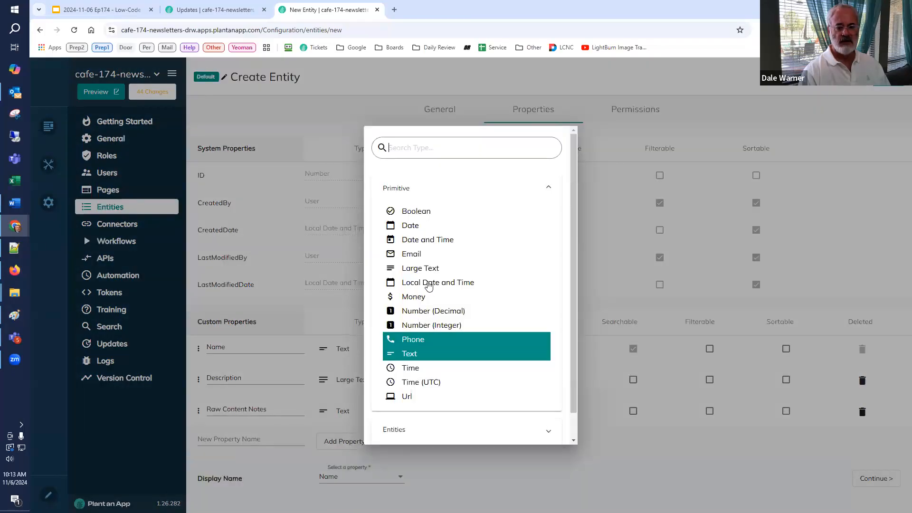
pyautogui.click(435, 269)
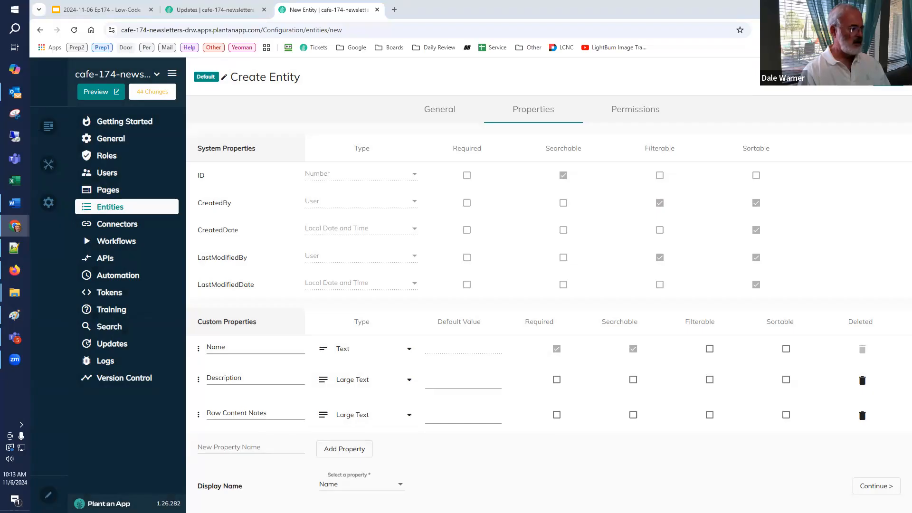
# Step: Add the custom properties Title and SubTitle, both as Text
pyautogui.click(209, 447)
pyautogui.write('Title')
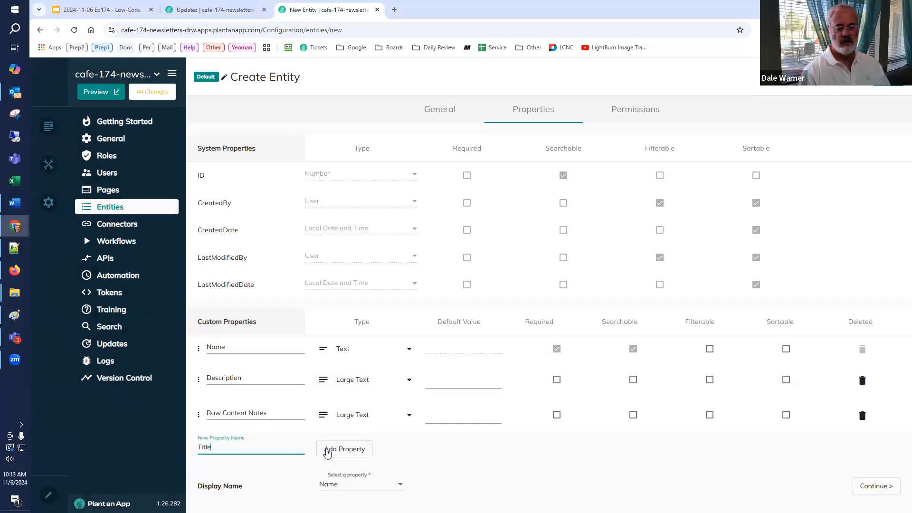
pyautogui.click(341, 449)
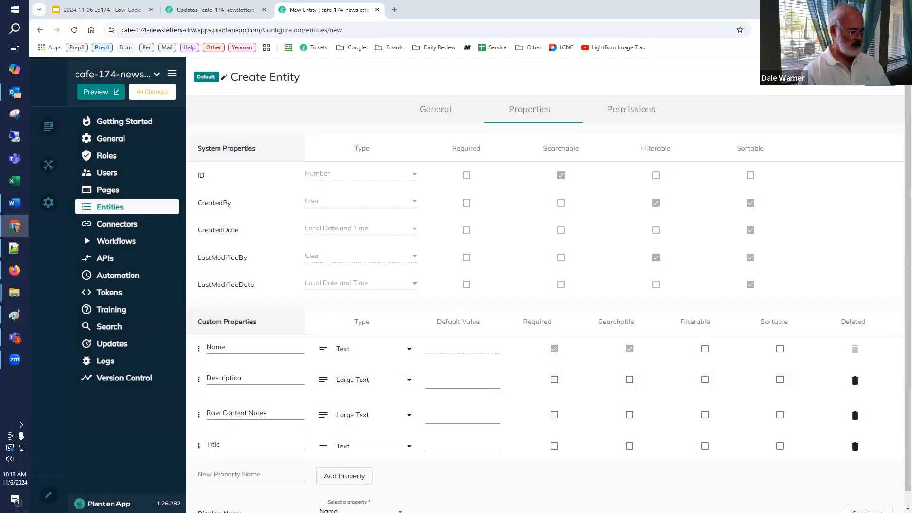
pyautogui.click(231, 475)
pyautogui.write('SubTitle')
pyautogui.click(340, 480)
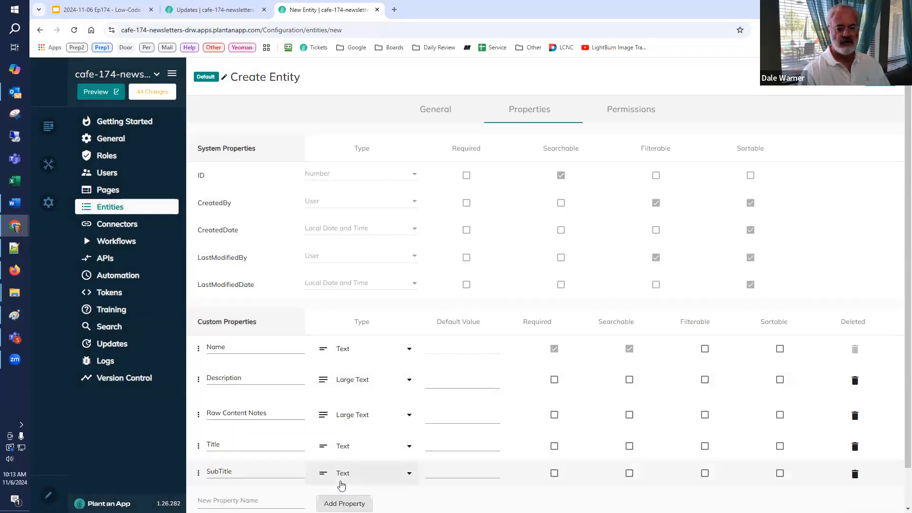
# Step: Add three custom properties named Short Summary, Medium Summary and Long Summary
pyautogui.scroll(-1, 340, 480)
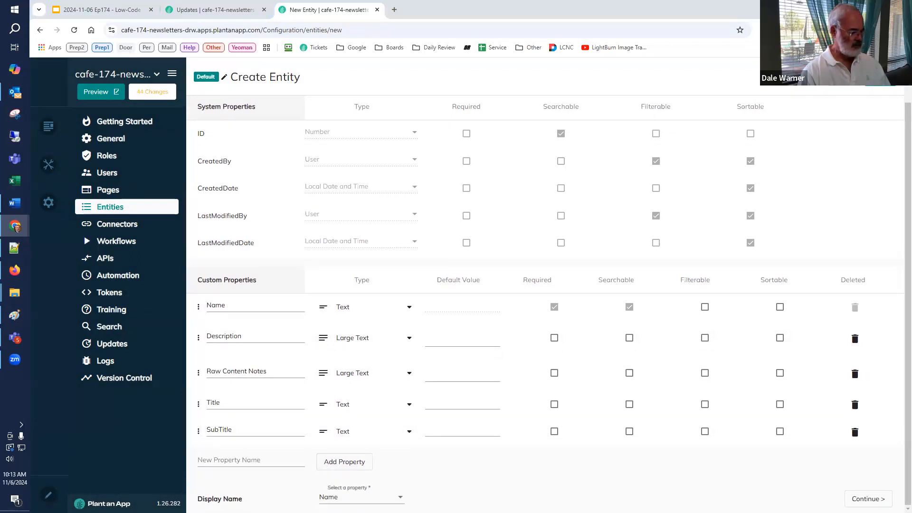
pyautogui.click(232, 462)
pyautogui.write('Short Summary')
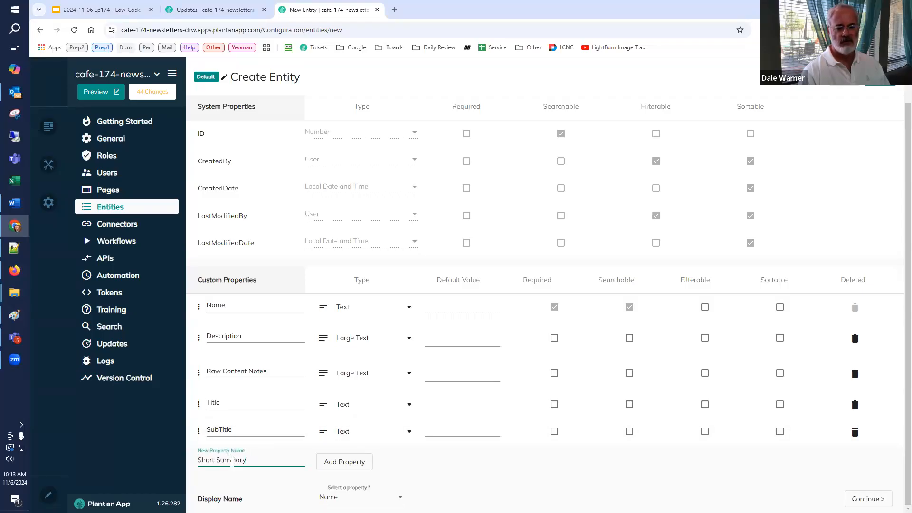
pyautogui.click(345, 464)
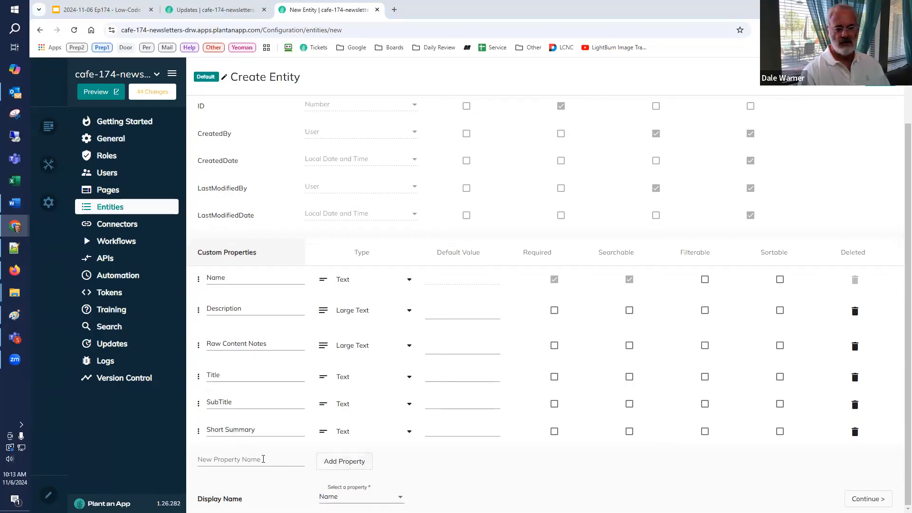
pyautogui.write('Medium Summary')
pyautogui.click(351, 467)
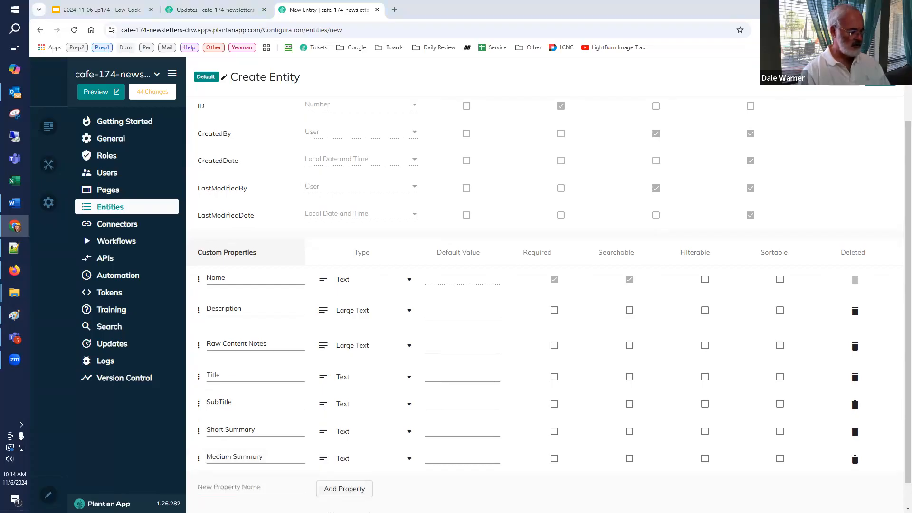
pyautogui.write('Long Summary')
pyautogui.click(337, 489)
pyautogui.scroll(-1, 348, 403)
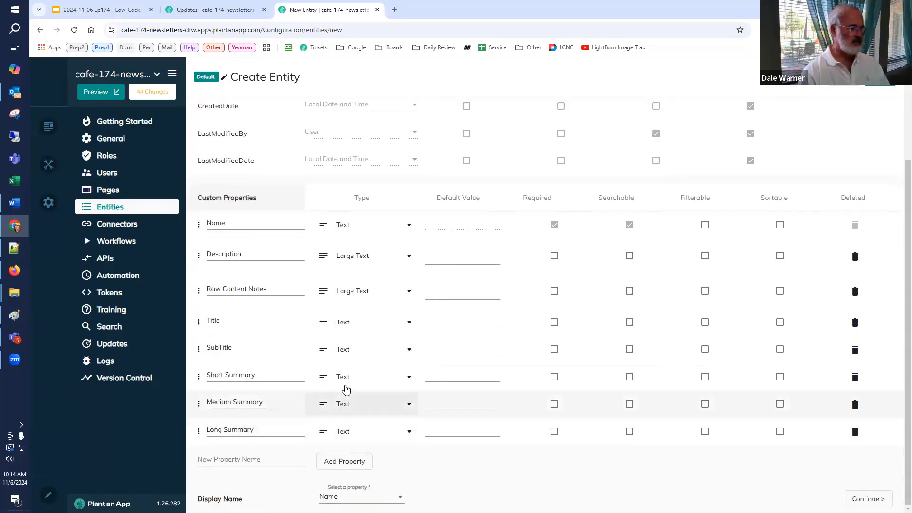
# Step: Set the type of the Short Summary, Medium Summary and Long Summary properties to Large Text
pyautogui.click(349, 387)
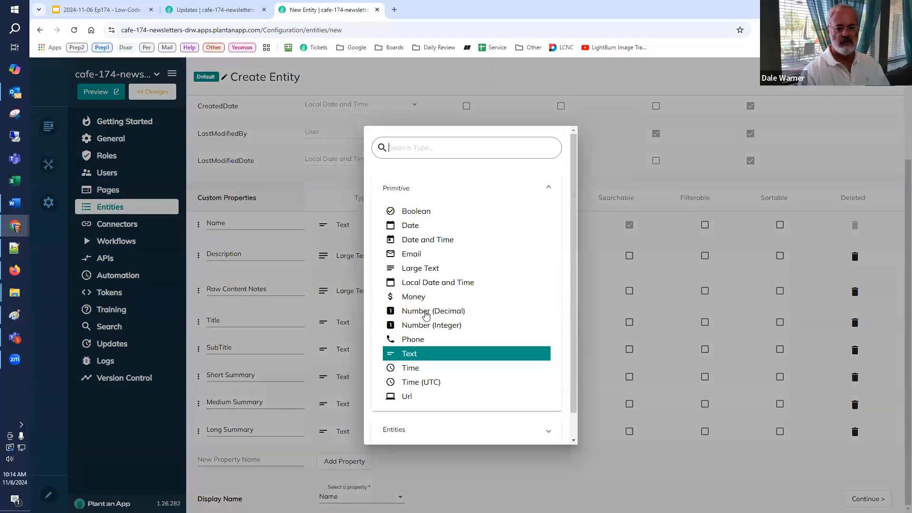
pyautogui.click(432, 274)
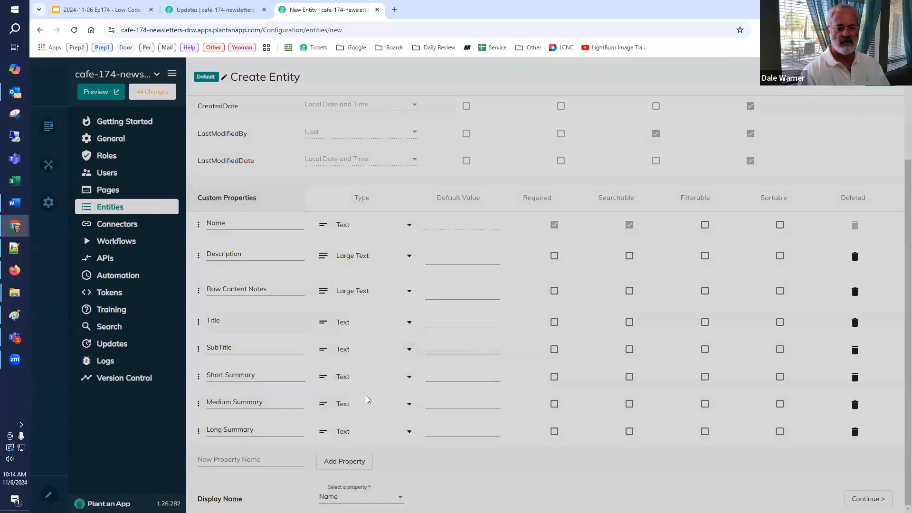
pyautogui.click(350, 411)
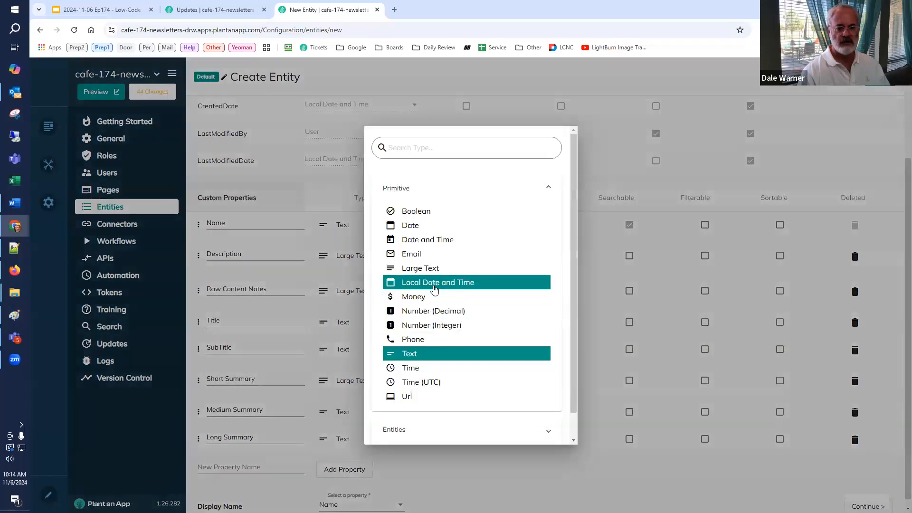
pyautogui.click(351, 419)
pyautogui.click(342, 446)
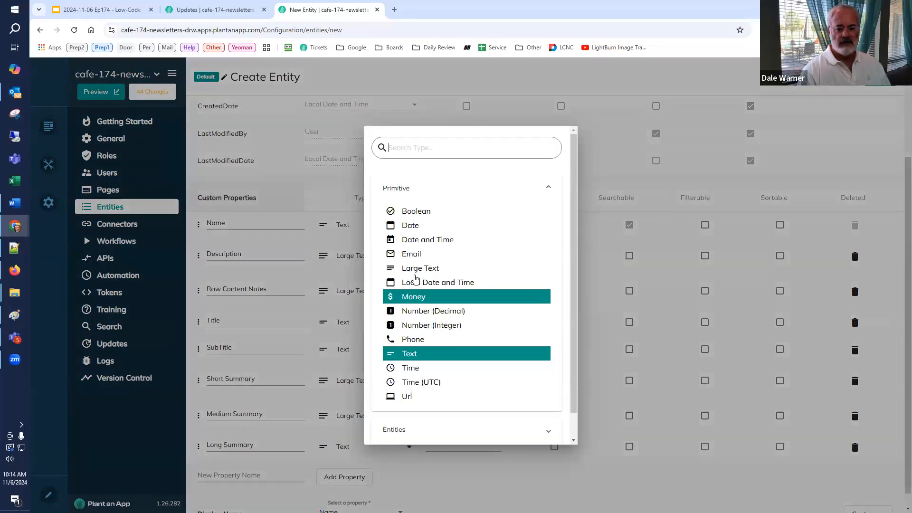
pyautogui.click(416, 269)
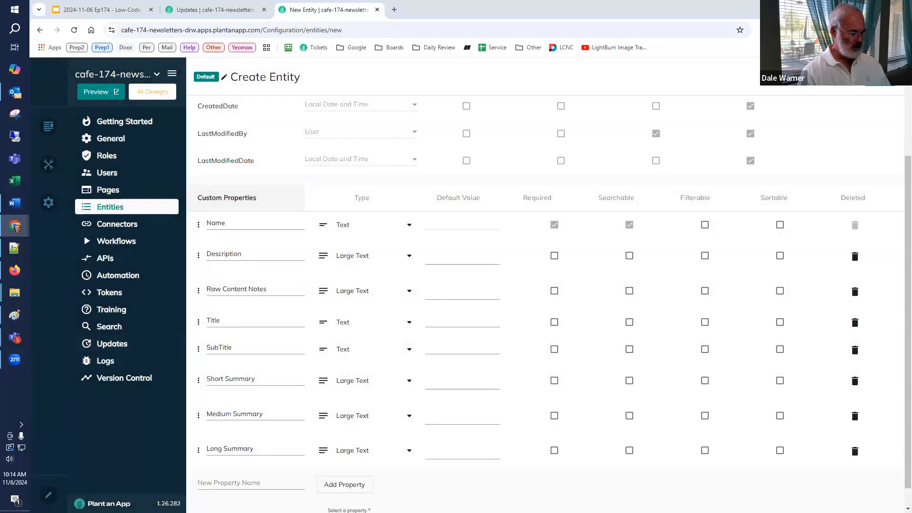
# Step: Add a custom property named Full Content and set its type to Large Text
pyautogui.scroll(-1, 247, 470)
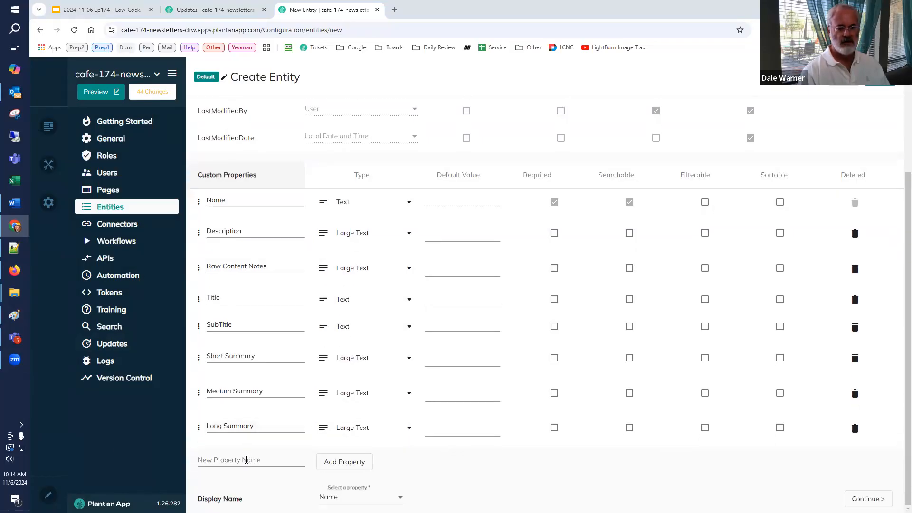
pyautogui.click(350, 462)
pyautogui.click(354, 458)
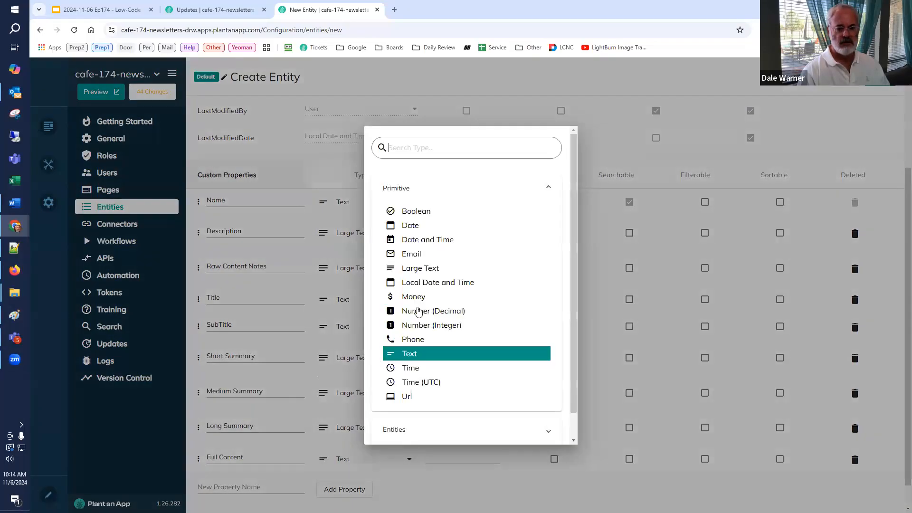
pyautogui.click(421, 268)
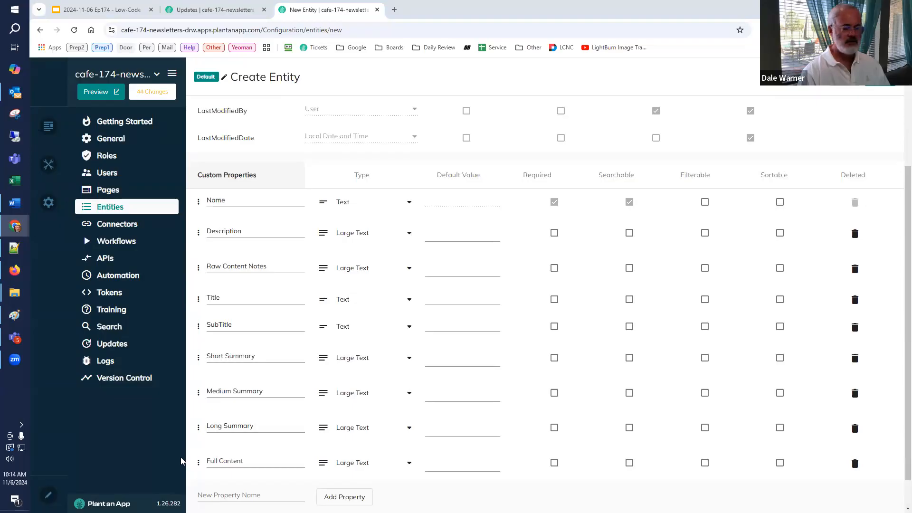
# Step: Add two custom properties named Link1Text and Link1Url, both as Text
pyautogui.scroll(-1, 224, 470)
pyautogui.click(232, 459)
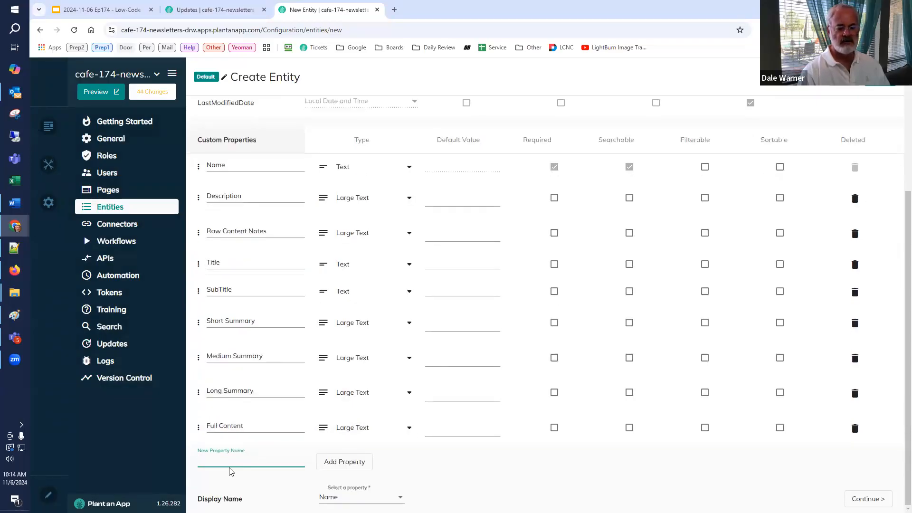
pyautogui.write('Link1Text')
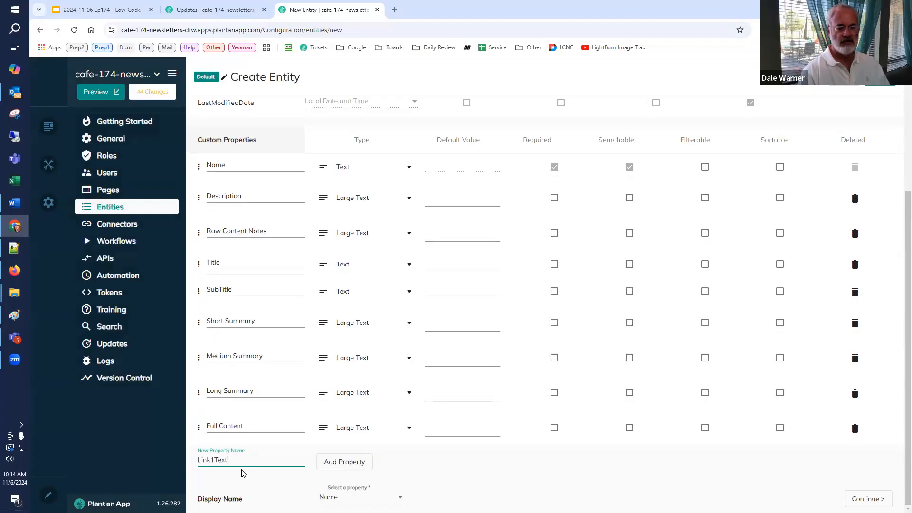
pyautogui.click(340, 467)
pyautogui.scroll(-1, 328, 474)
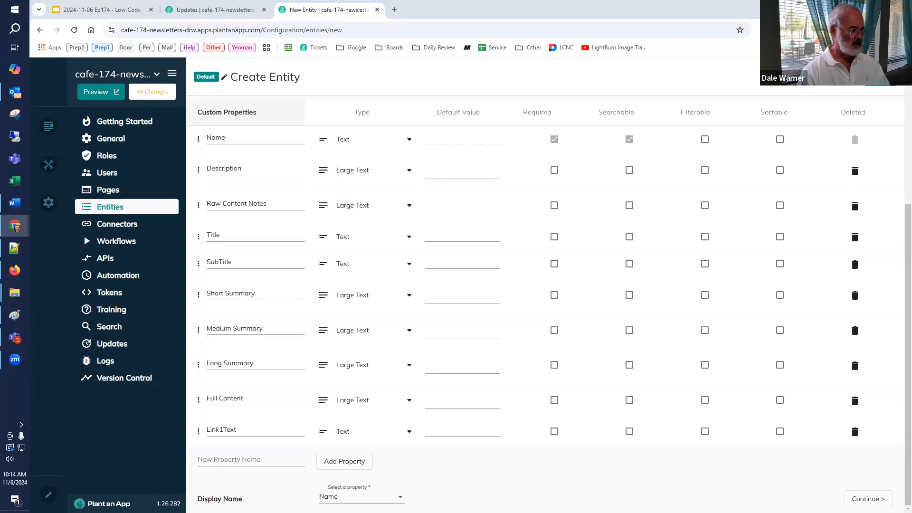
pyautogui.click(222, 461)
pyautogui.write('Link1Url')
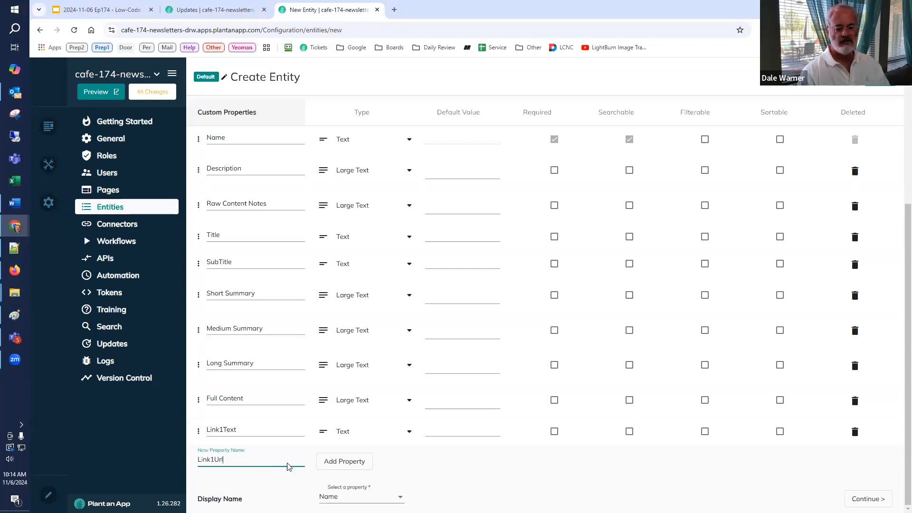
pyautogui.click(348, 465)
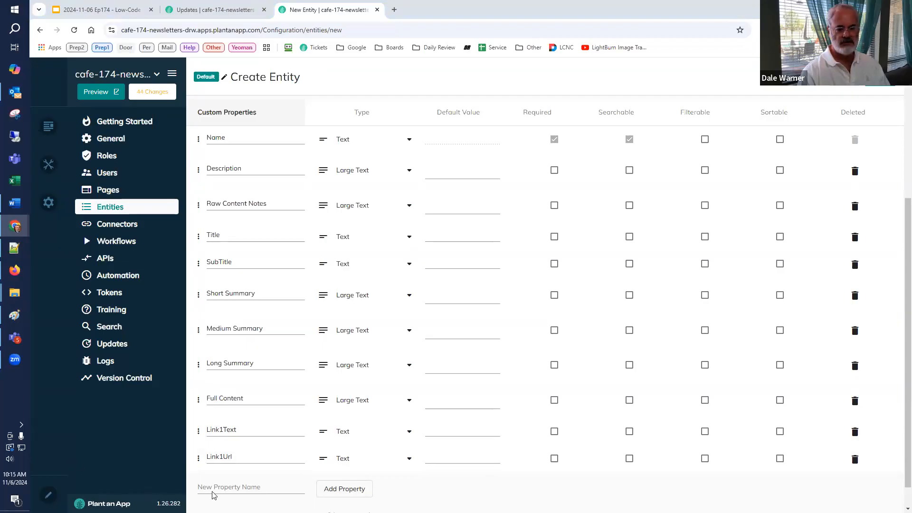
# Step: Add two custom properties named Image1Text and Image1Url, both as Text
pyautogui.click(225, 487)
pyautogui.write('Image1Text')
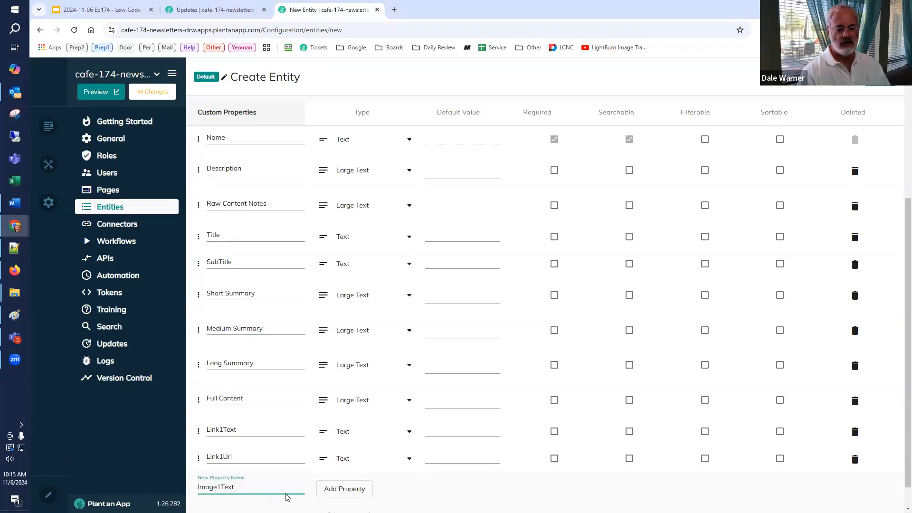
pyautogui.click(344, 489)
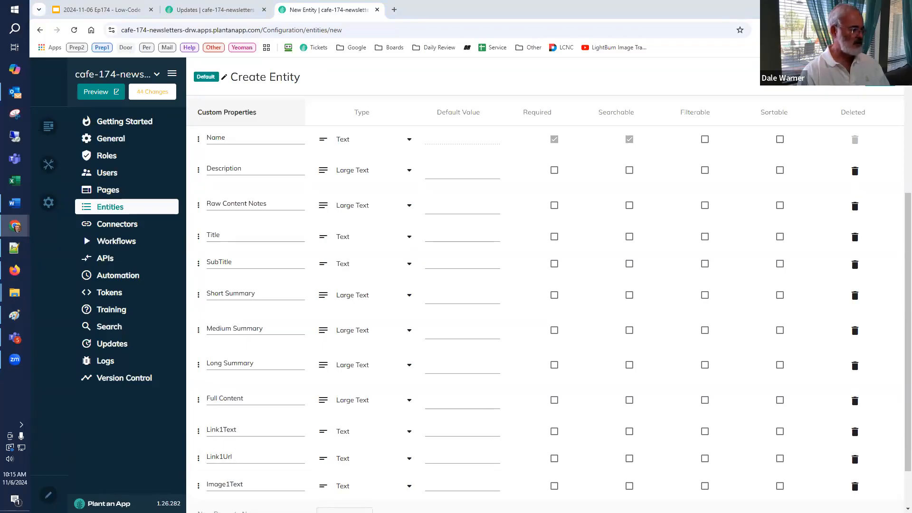
pyautogui.scroll(-2, 251, 472)
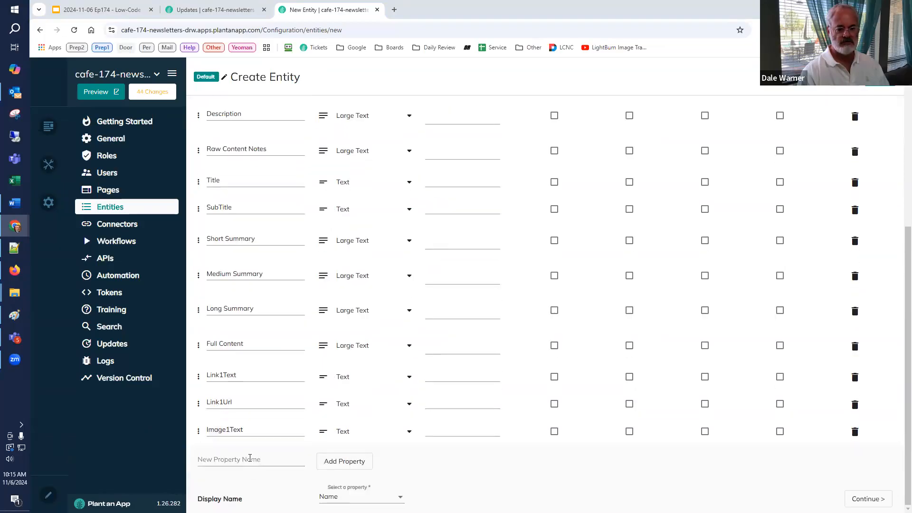
pyautogui.click(254, 458)
pyautogui.write('Image1Url')
pyautogui.click(347, 463)
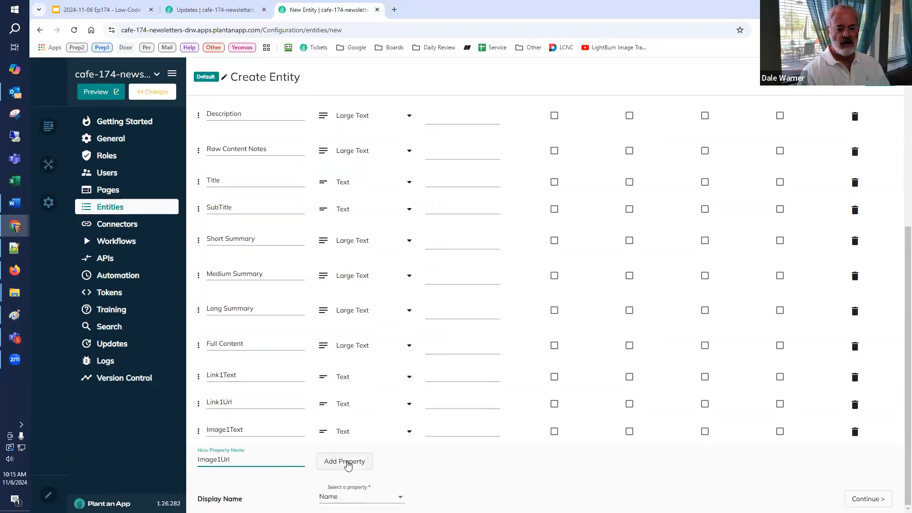
pyautogui.press('Return')
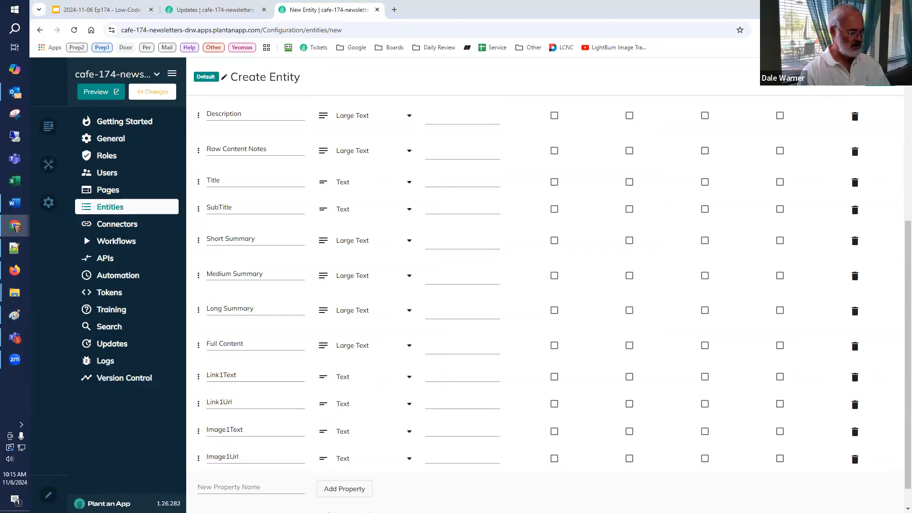
# Step: Add a custom property named Image1SourceUrl as Text
pyautogui.click(260, 485)
pyautogui.write('Image1SourceUrl')
pyautogui.scroll(-1, 285, 468)
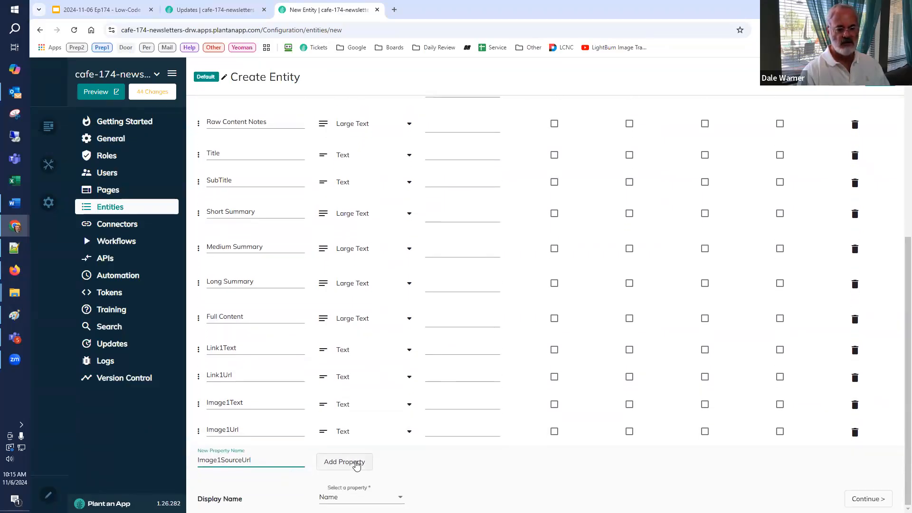
pyautogui.click(345, 462)
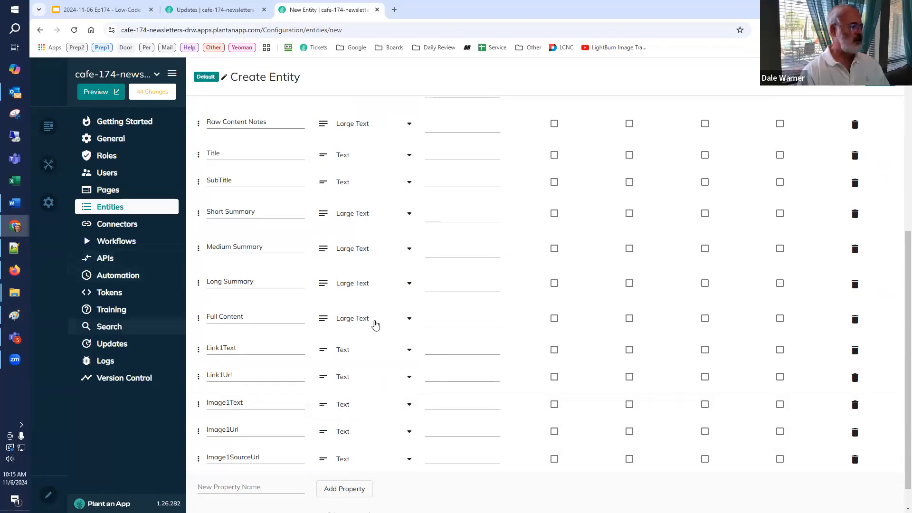
# Step: Review the custom properties and save the new Content entity
pyautogui.scroll(2, 463, 287)
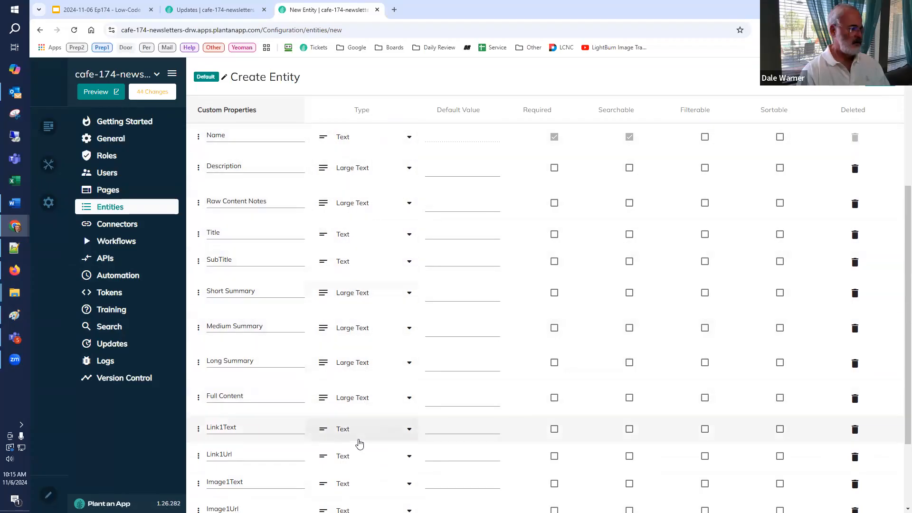
pyautogui.scroll(-1, 360, 441)
pyautogui.scroll(-2, 360, 440)
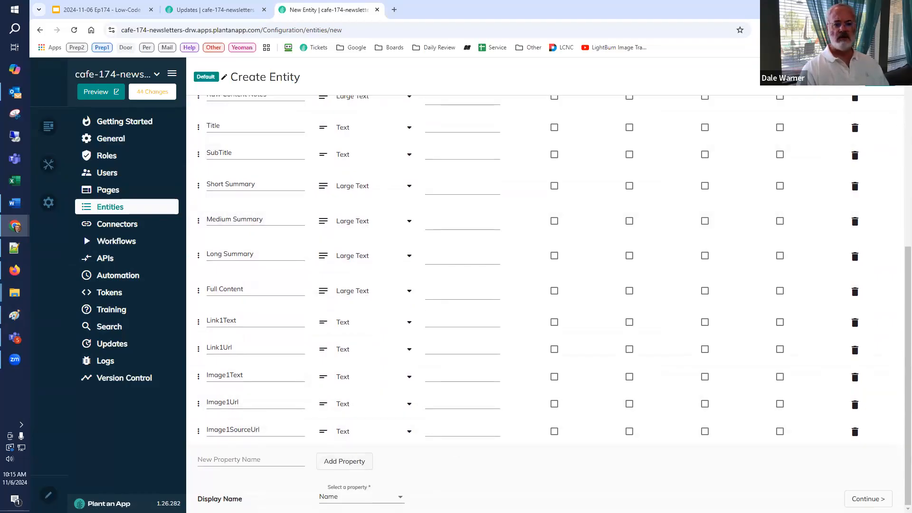
pyautogui.click(879, 78)
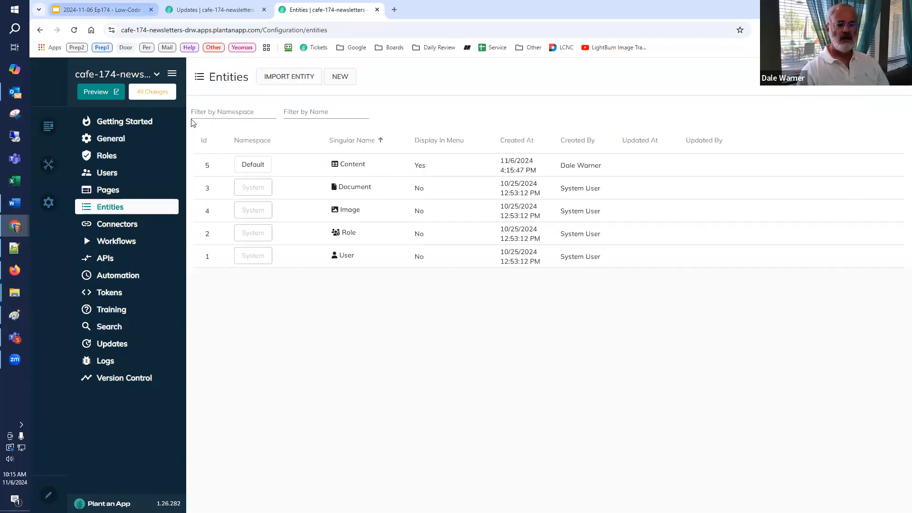
# Step: Check the slide on the Content entity, return to the entities list and open the Content entity's page in a new tab
pyautogui.click(91, 12)
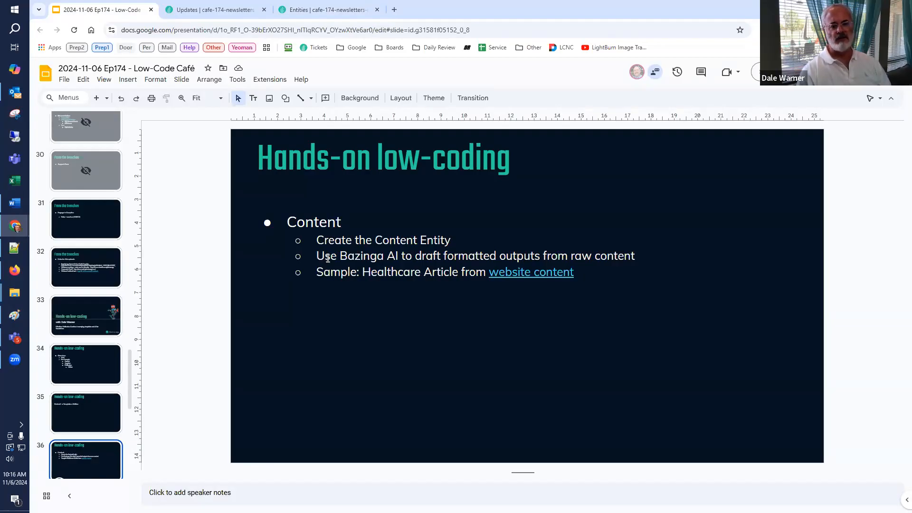
pyautogui.click(323, 10)
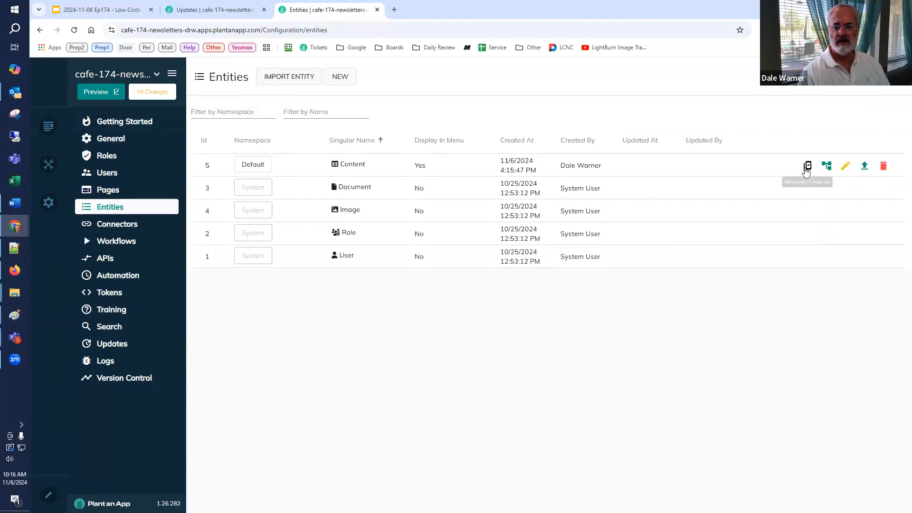
pyautogui.click(807, 166)
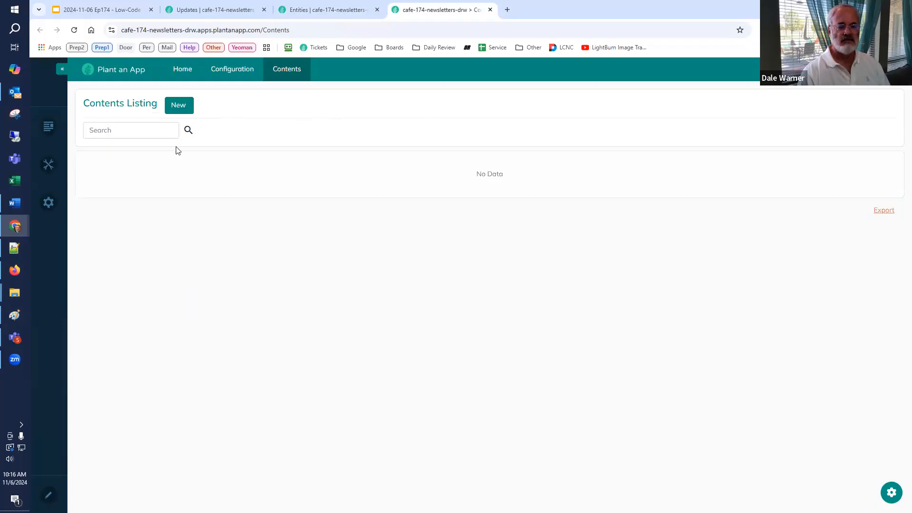
# Step: Switch to the Google Slides presentation and open the sample healthcare article through its "website content" link
pyautogui.click(121, 11)
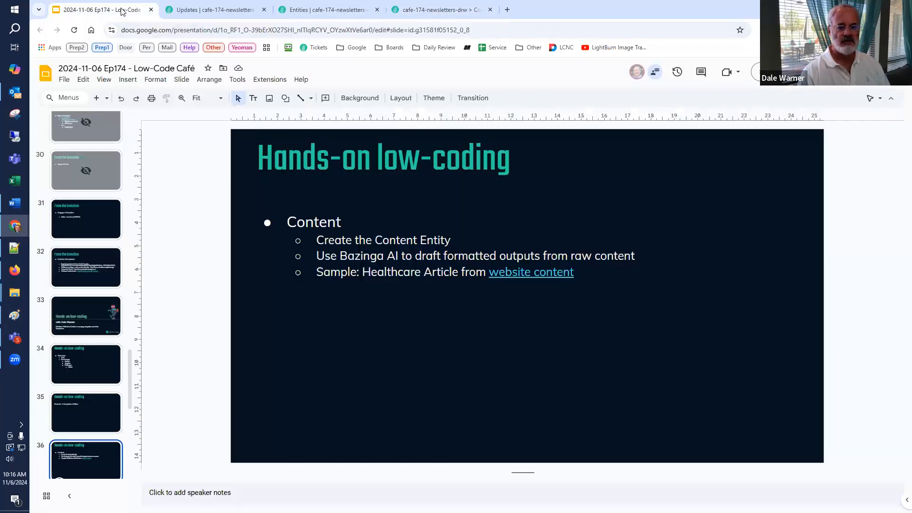
pyautogui.click(559, 273)
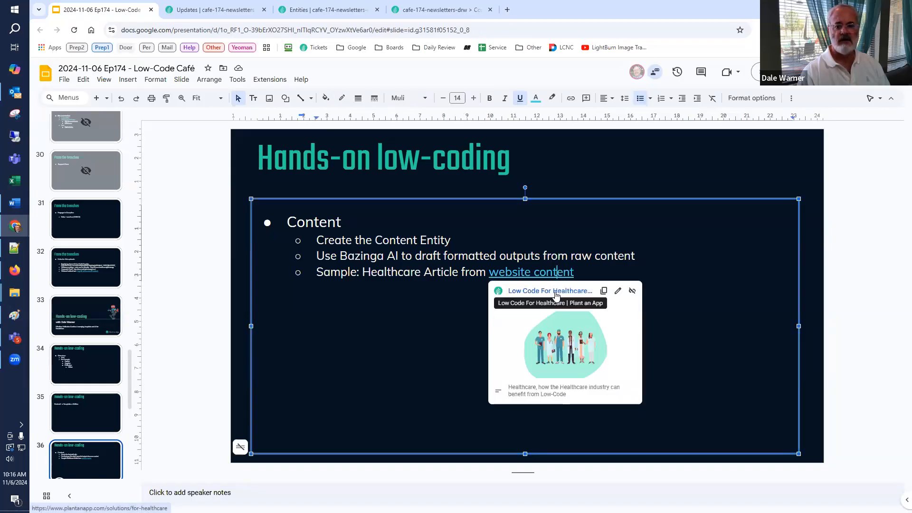
pyautogui.click(551, 291)
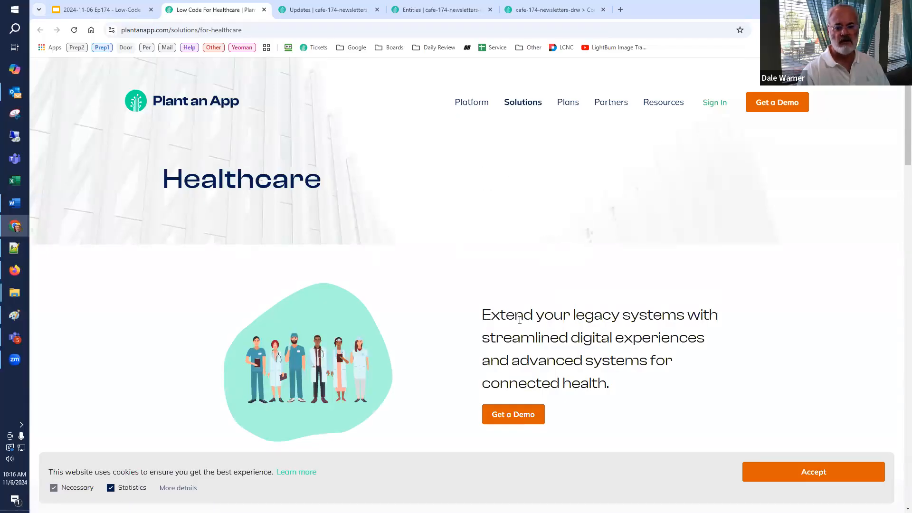
# Step: Accept the cookies, look through the Healthcare page and select all of its content
pyautogui.scroll(-8, 520, 320)
pyautogui.click(831, 471)
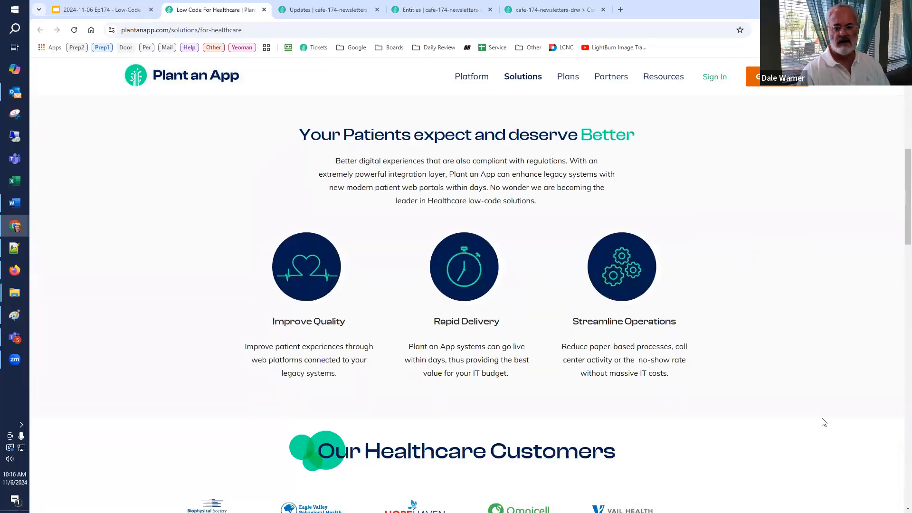
pyautogui.scroll(-20, 809, 409)
pyautogui.scroll(-3, 808, 410)
pyautogui.scroll(20, 809, 409)
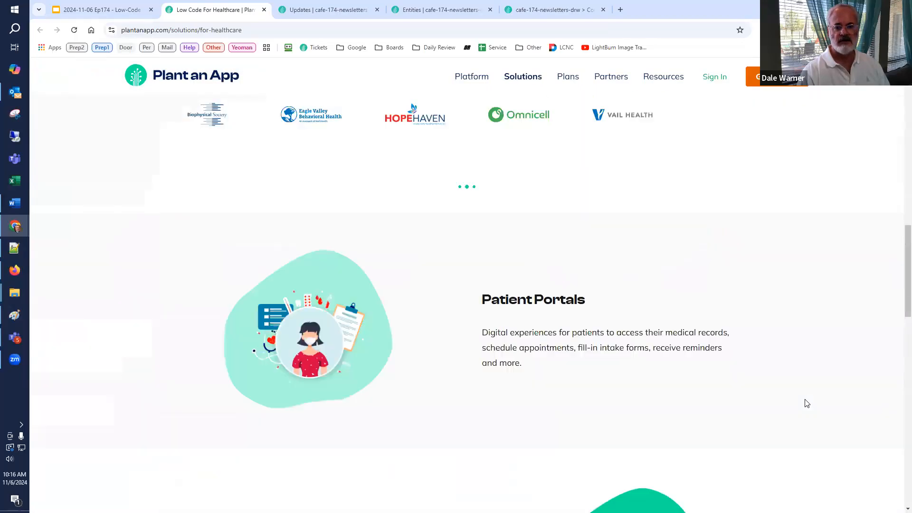
pyautogui.scroll(6, 252, 257)
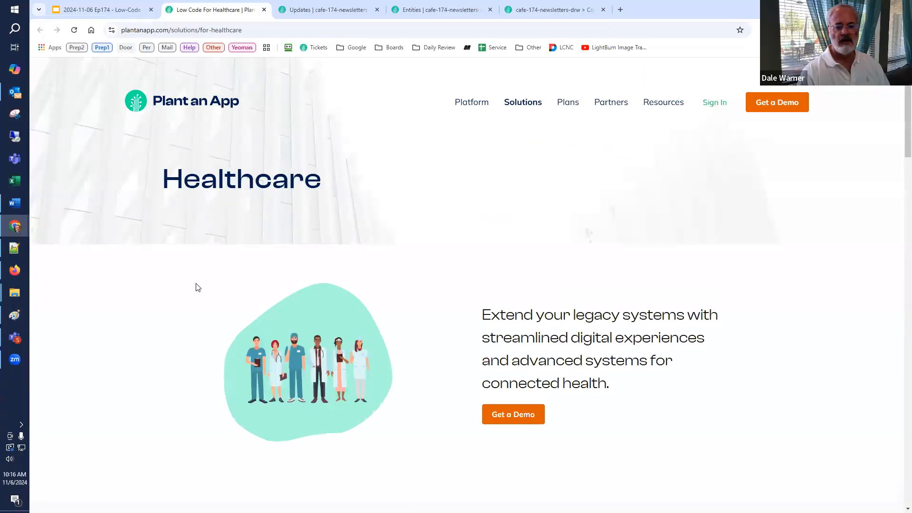
pyautogui.hotkey('ctrl', 'a')
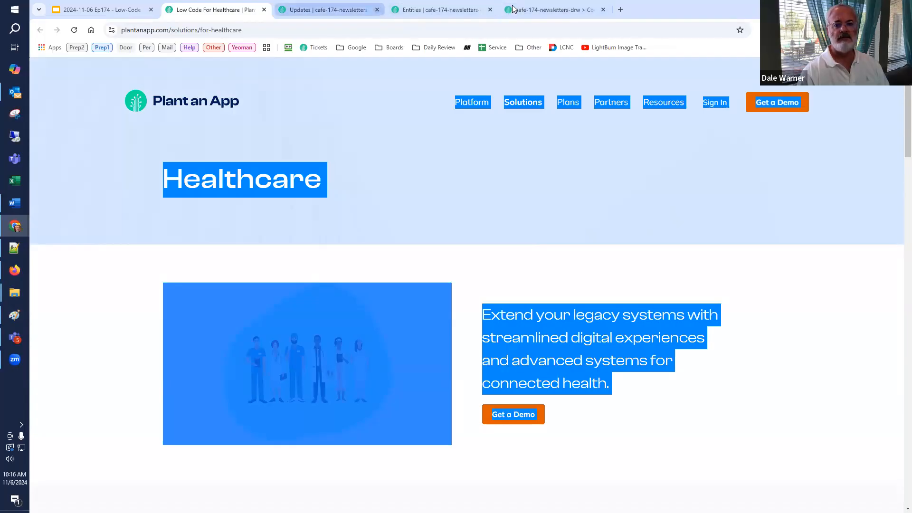
# Step: Return to the Contents page and start a new content record named "Plant an App - Healthcare Solutions"
pyautogui.click(535, 10)
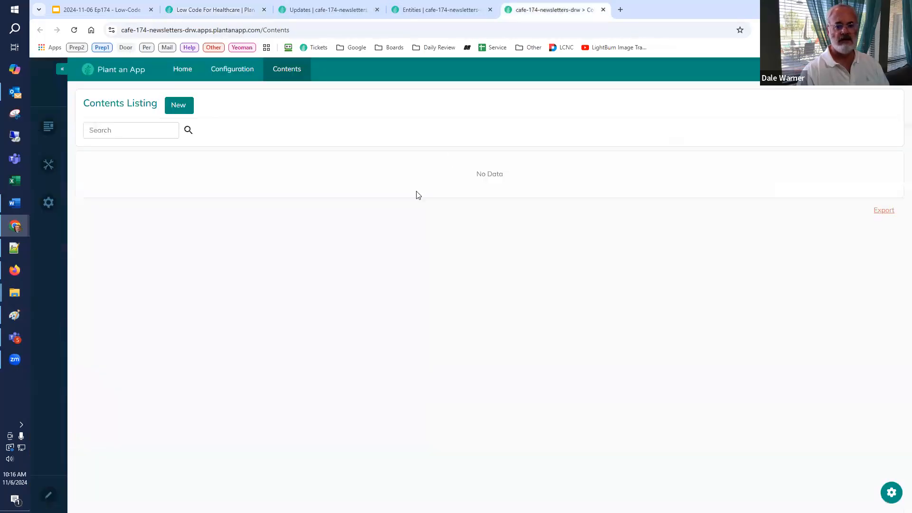
pyautogui.click(174, 107)
pyautogui.click(402, 151)
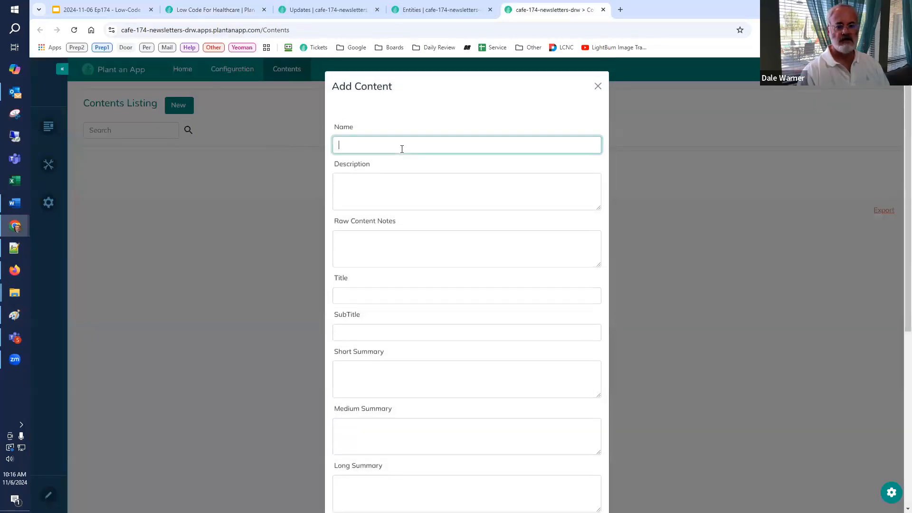
pyautogui.write('Plant')
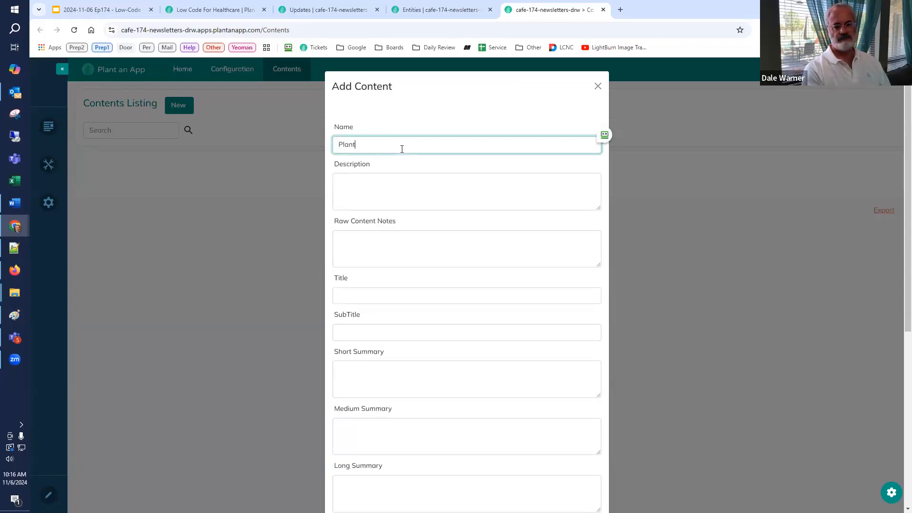
pyautogui.write(' an App - Health')
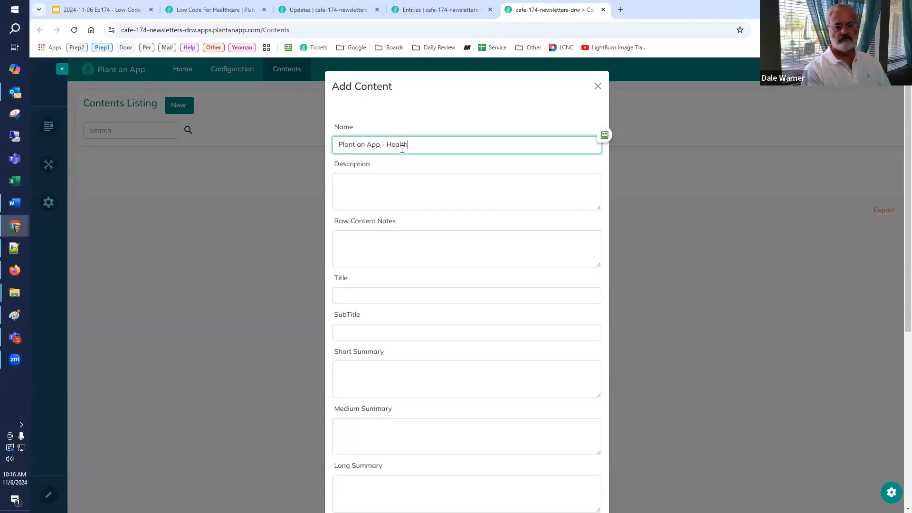
pyautogui.write('care Solutions')
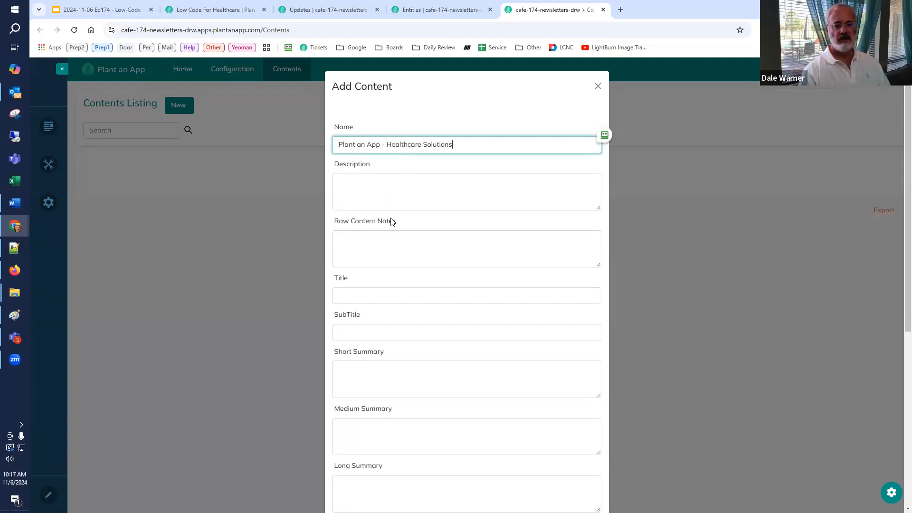
# Step: Paste the copied Healthcare page text into Raw Content Notes, enlarge the box to check it, and add the record
pyautogui.click(406, 252)
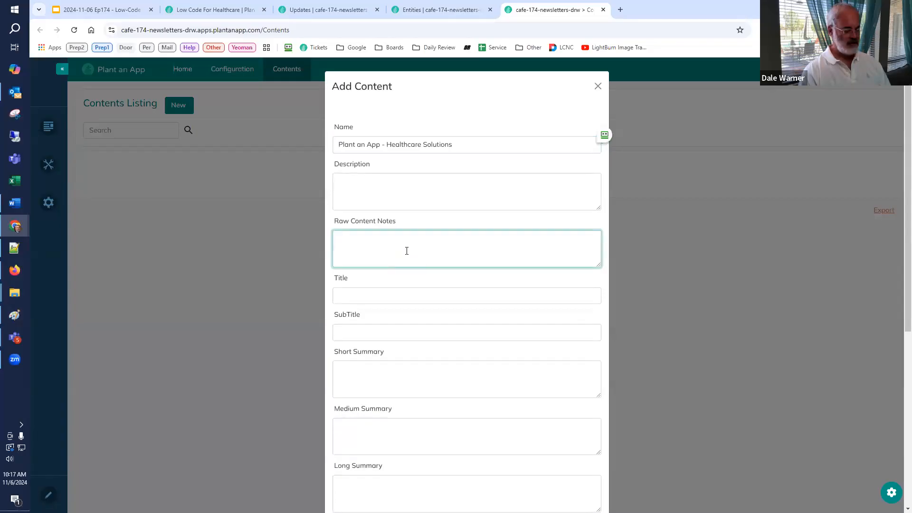
pyautogui.hotkey('ctrl', 'v')
pyautogui.moveTo(598, 264); pyautogui.dragTo(600, 375)
pyautogui.scroll(15, 597, 257)
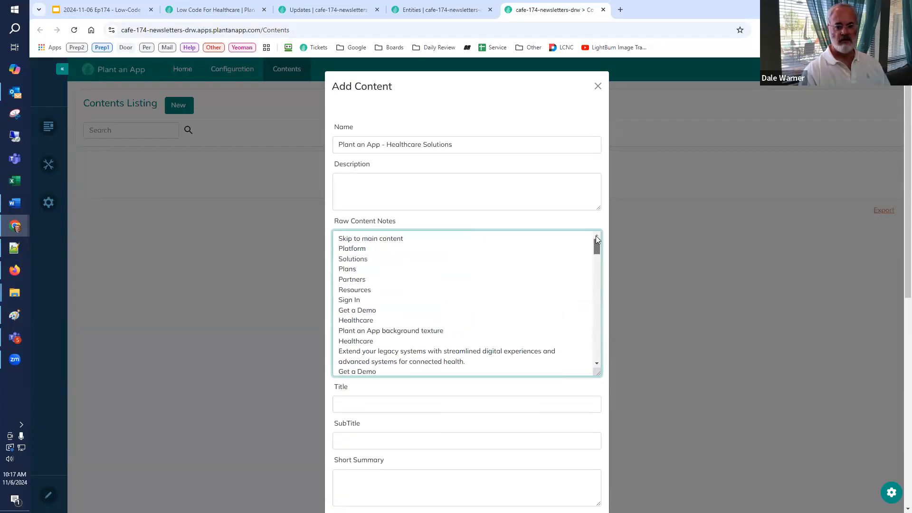
pyautogui.moveTo(598, 245)
pyautogui.mouseDown()
pyautogui.moveTo(580, 360)
pyautogui.moveTo(593, 265)
pyautogui.mouseUp()
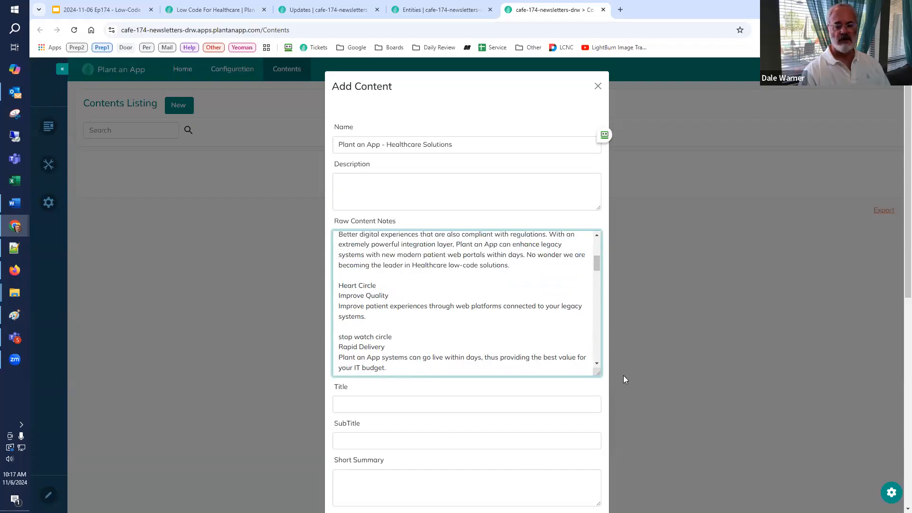
pyautogui.scroll(-8, 615, 379)
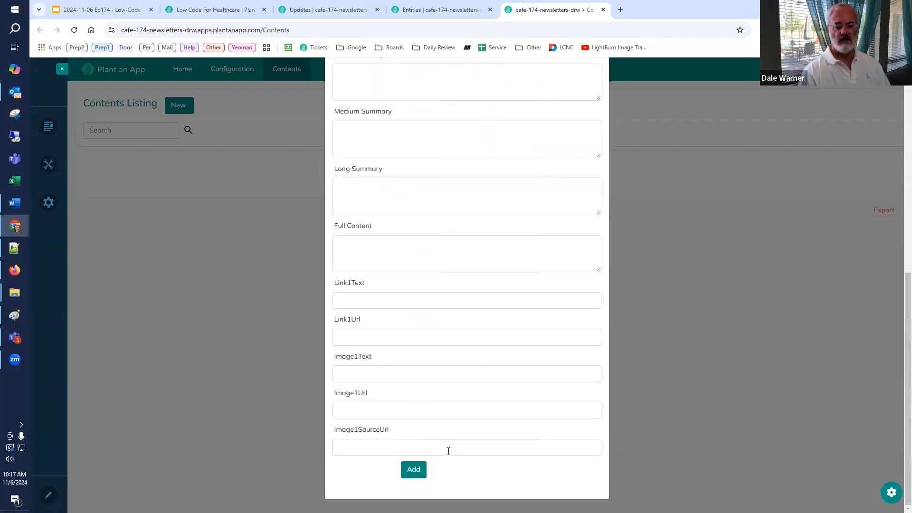
pyautogui.click(413, 472)
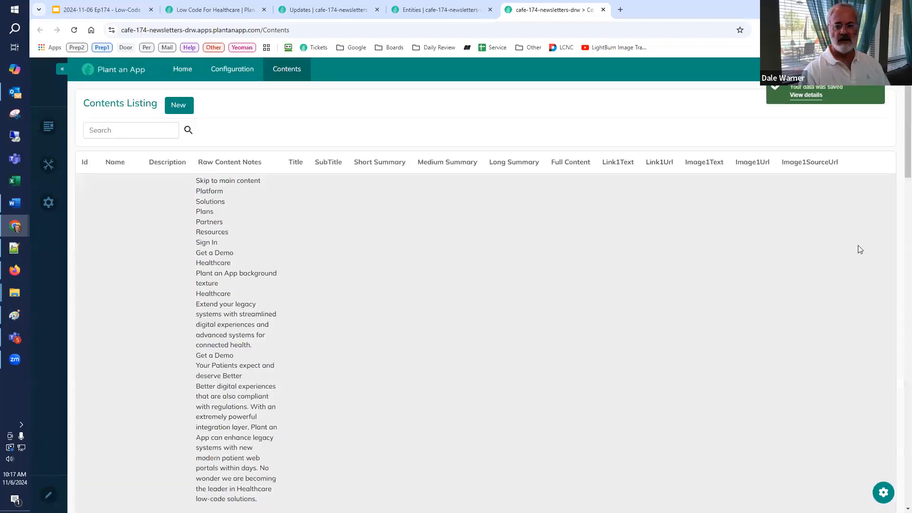
# Step: Look over the new record in the listing and open the Contents Listing's customization page
pyautogui.scroll(-8, 896, 238)
pyautogui.scroll(-7, 899, 311)
pyautogui.scroll(14, 899, 237)
pyautogui.scroll(3, 900, 171)
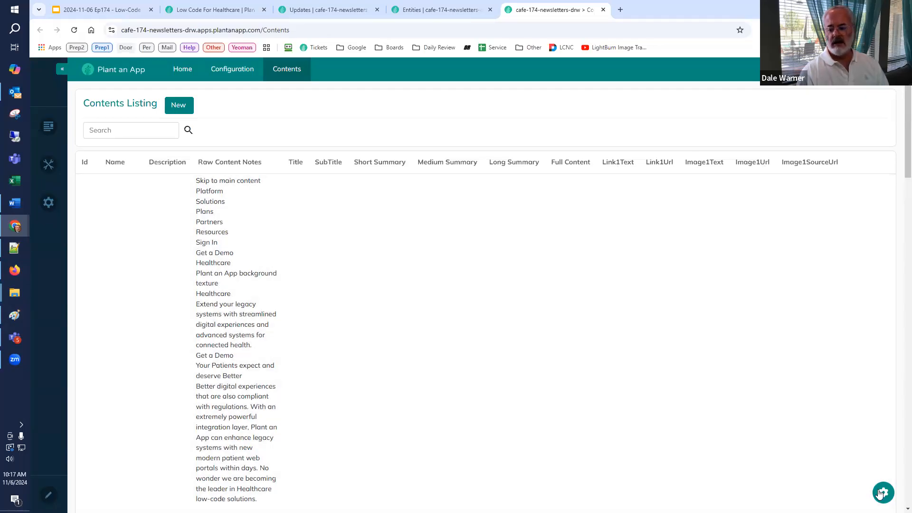
pyautogui.click(881, 492)
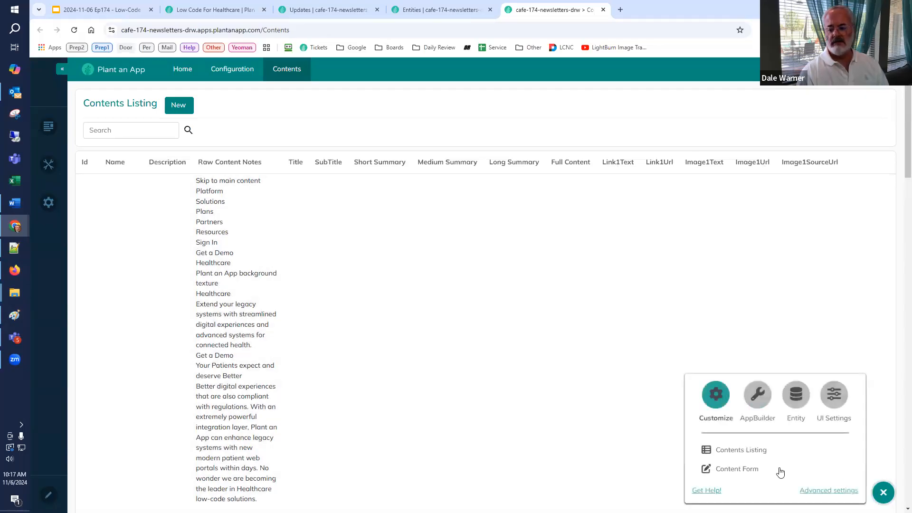
pyautogui.click(733, 454)
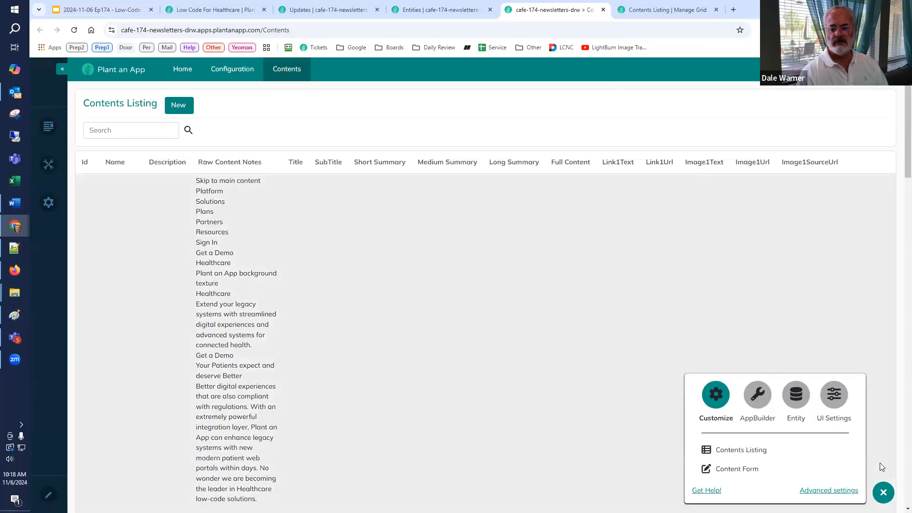
pyautogui.click(879, 462)
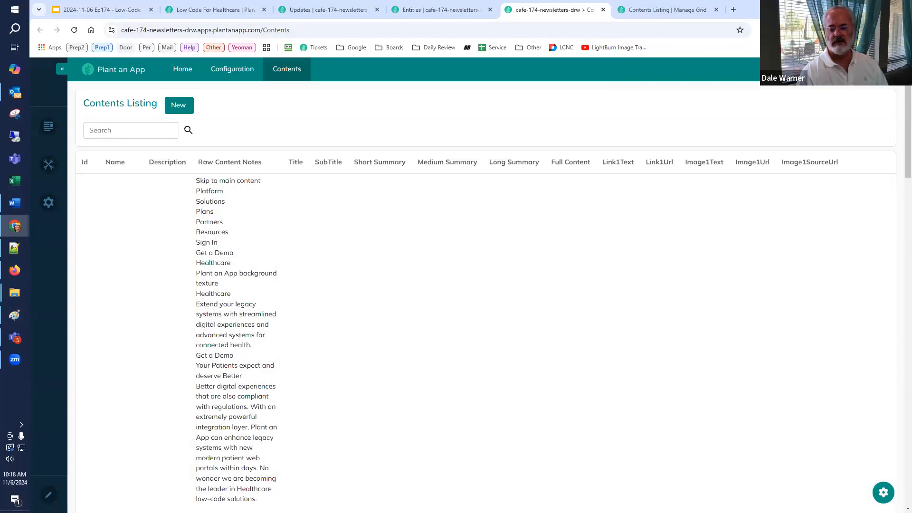
pyautogui.click(883, 492)
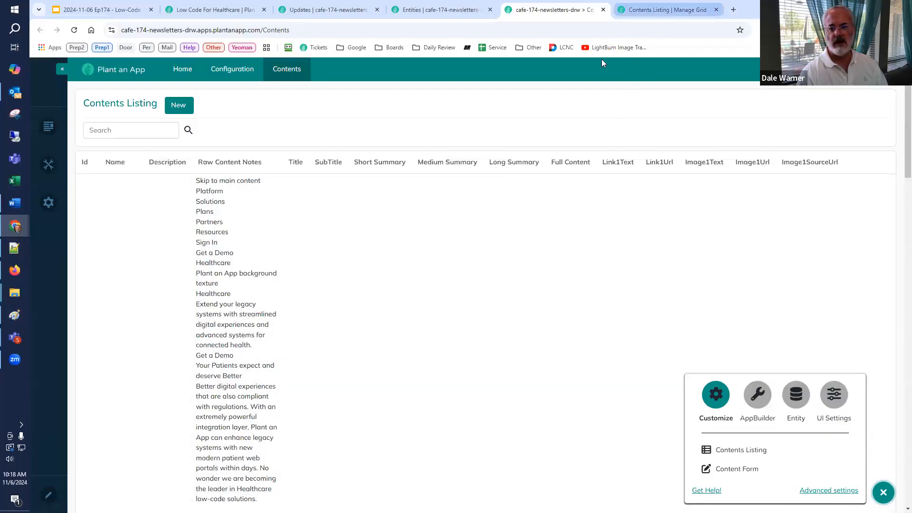
pyautogui.click(635, 13)
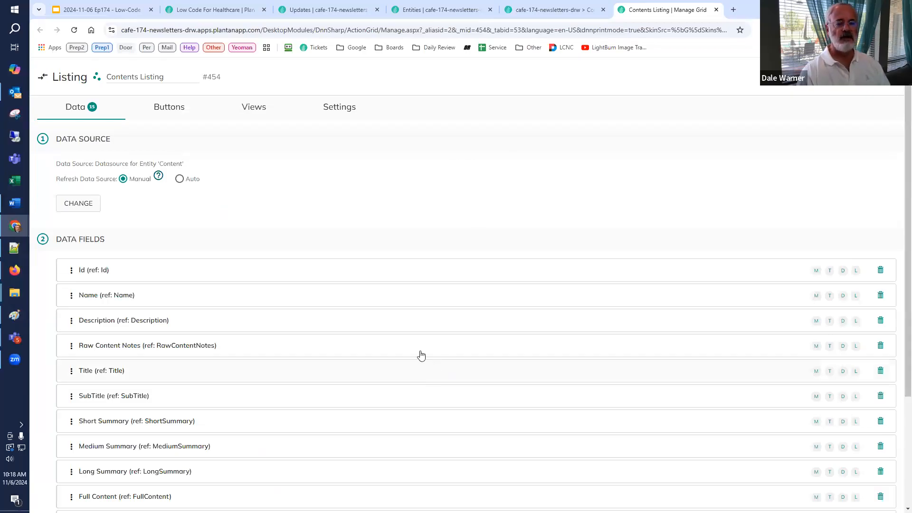
# Step: Make the Image1SourceUrl field visible only in Detail View, turning off Mobile, Tablet, Desktop and Large Screens
pyautogui.scroll(-3, 407, 360)
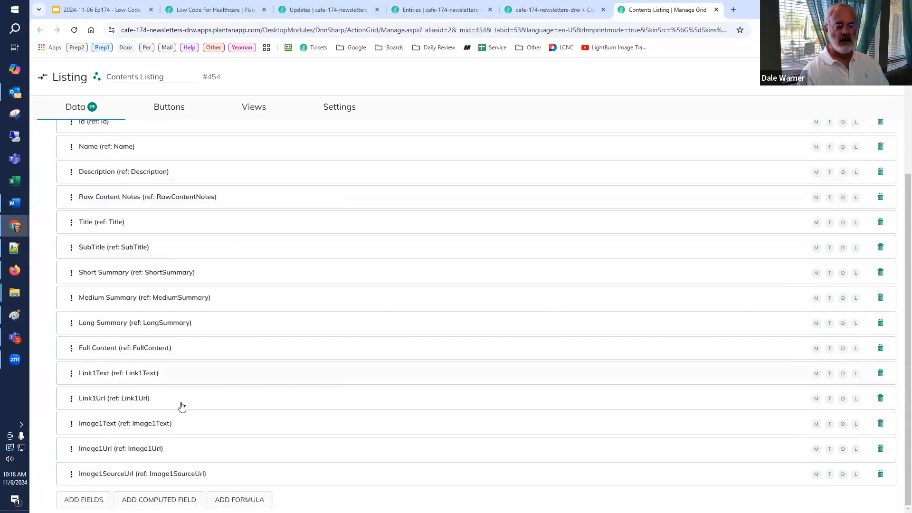
pyautogui.click(103, 475)
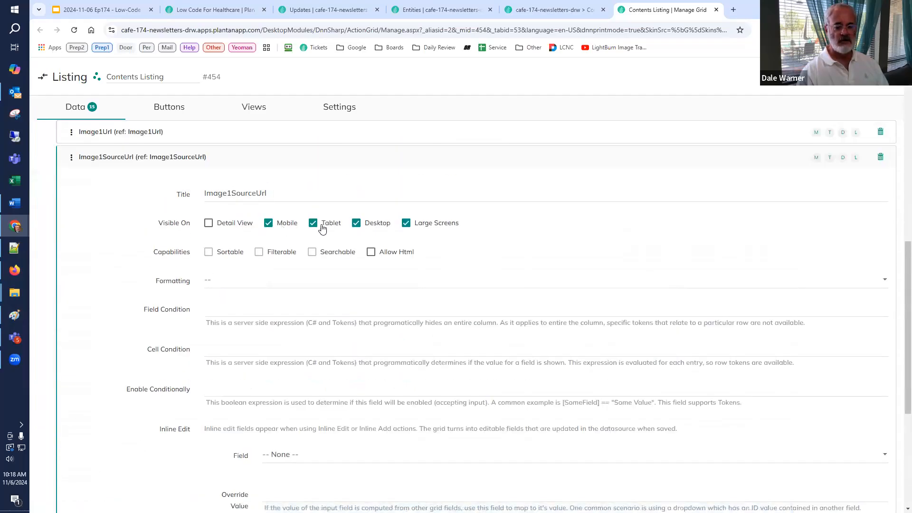
pyautogui.click(209, 225)
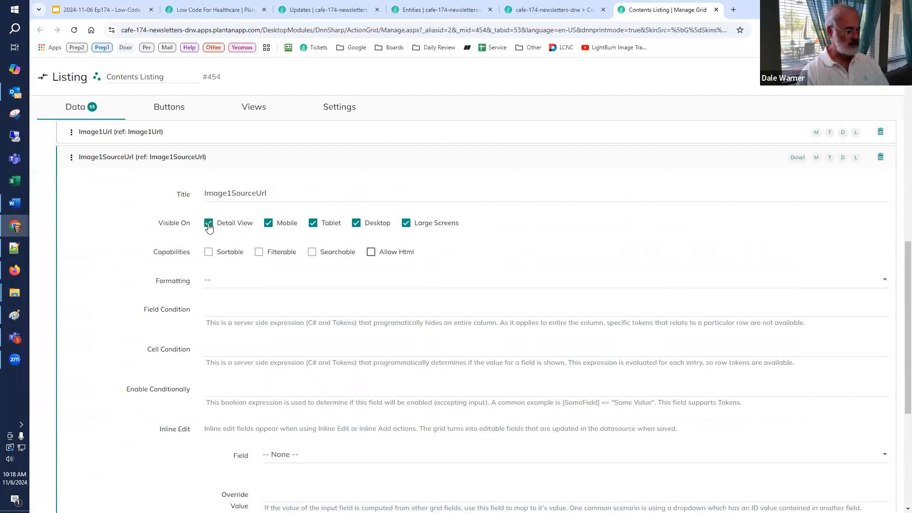
pyautogui.press('Tab')
pyautogui.press('space')
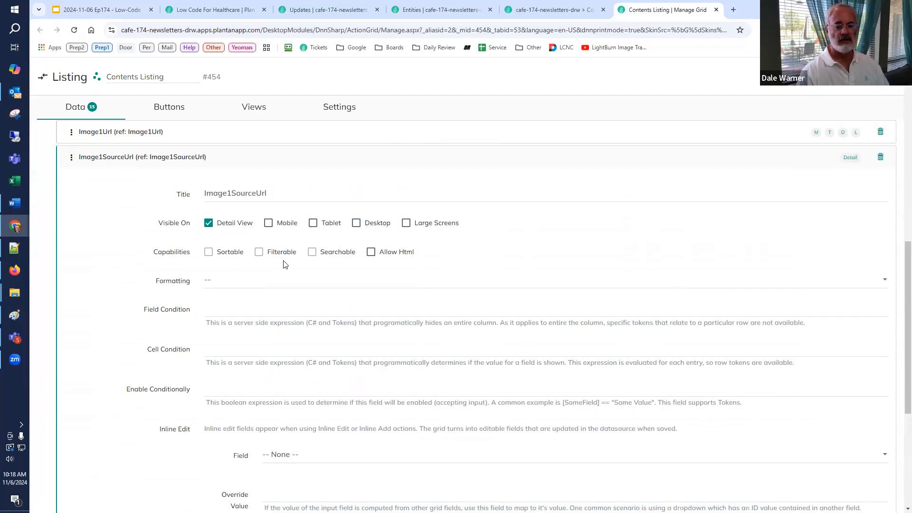
# Step: Make the Image1Url and Image1Text fields visible only in Detail View
pyautogui.scroll(2, 237, 268)
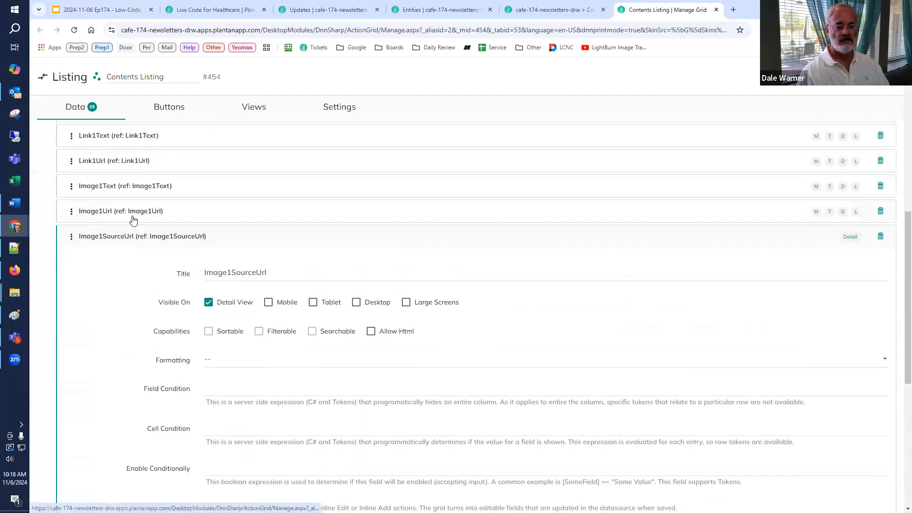
pyautogui.click(133, 213)
pyautogui.click(209, 279)
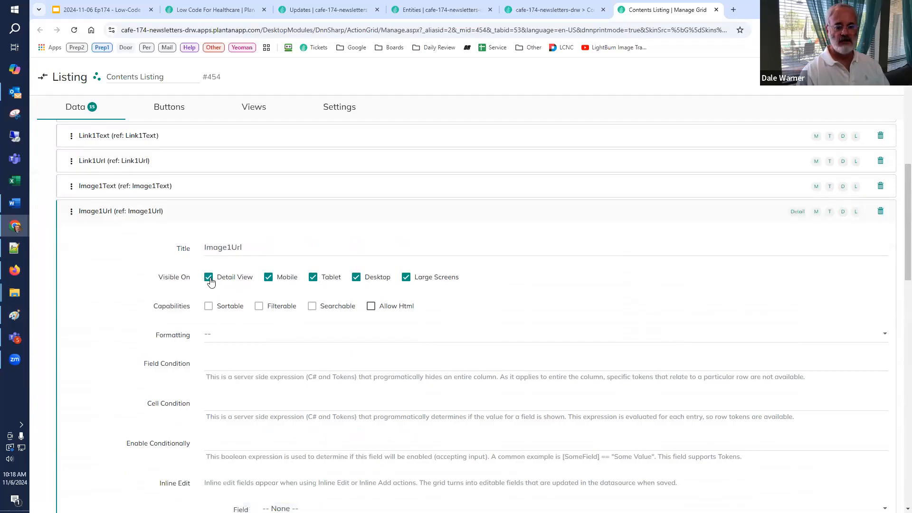
pyautogui.scroll(2, 126, 239)
pyautogui.click(113, 264)
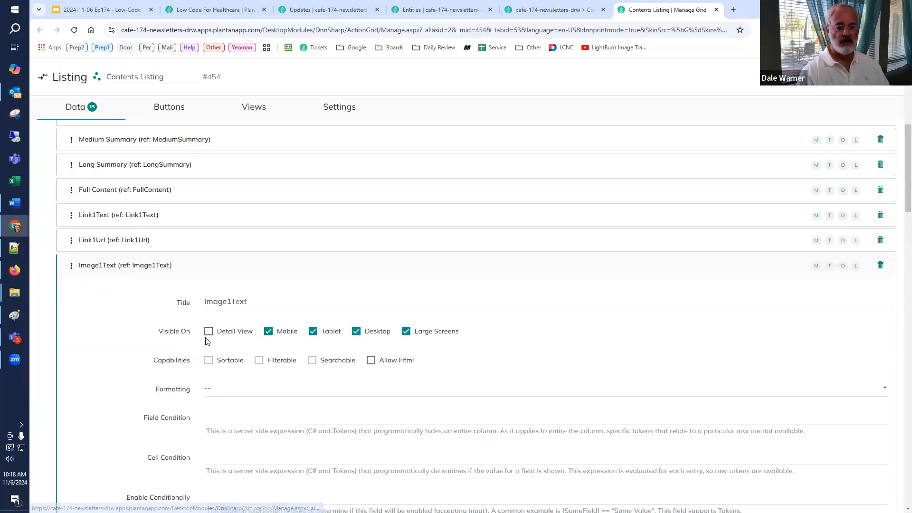
pyautogui.click(208, 331)
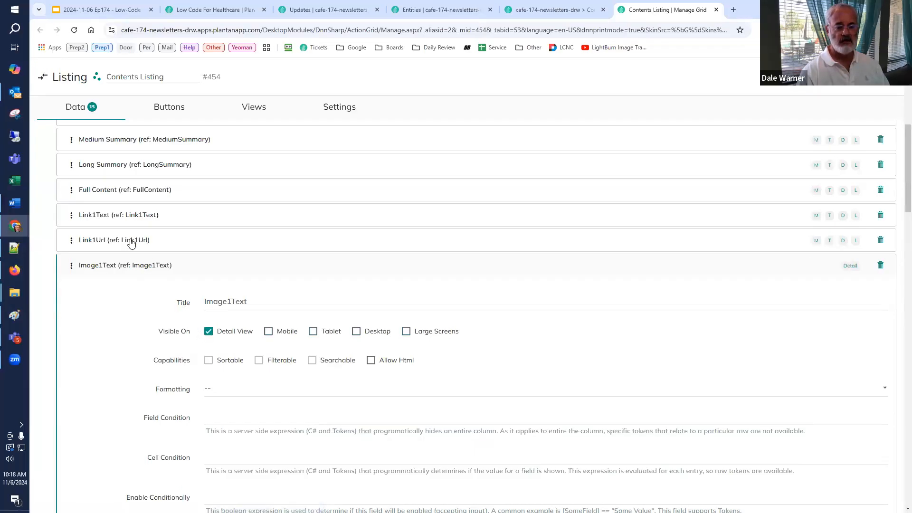
# Step: Make the Link1Url and Link1Text fields visible only in Detail View
pyautogui.click(132, 243)
pyautogui.click(208, 305)
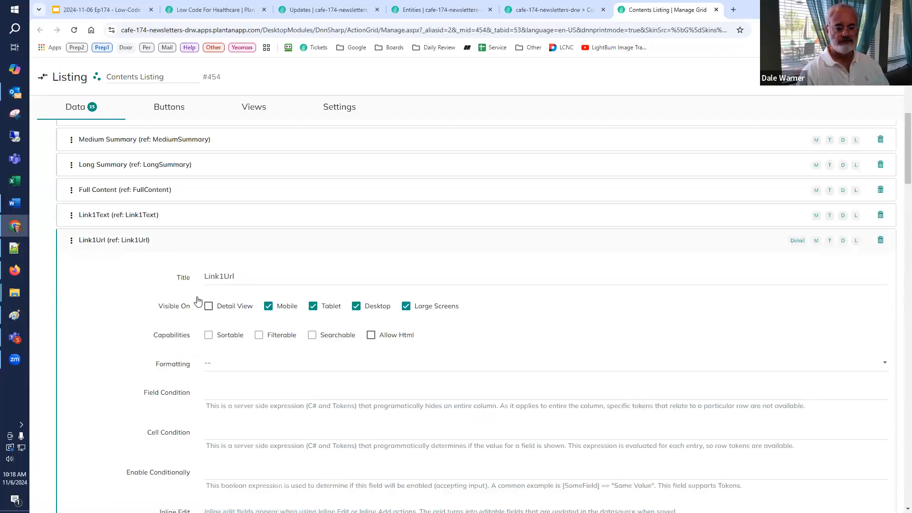
pyautogui.click(132, 214)
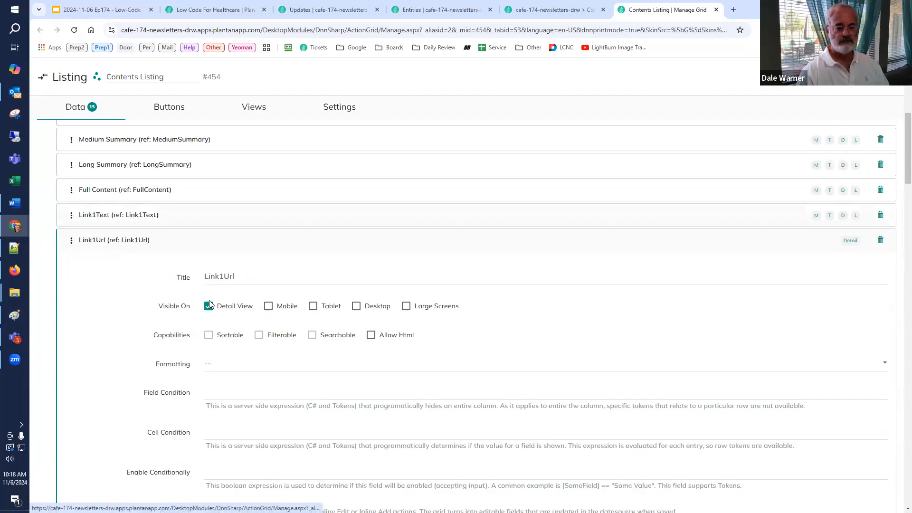
pyautogui.click(208, 282)
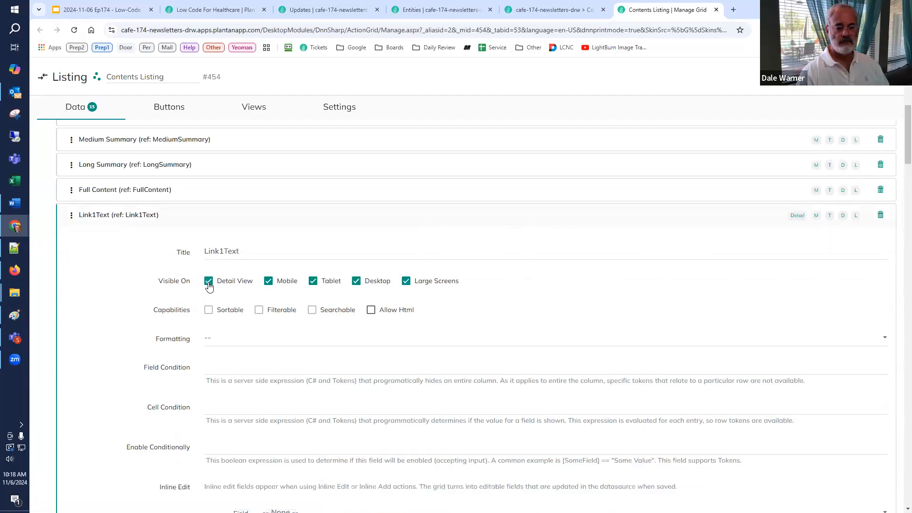
# Step: Limit Full Content, Long Summary and Medium Summary to Detail View, and allow HTML in Full Content
pyautogui.click(138, 199)
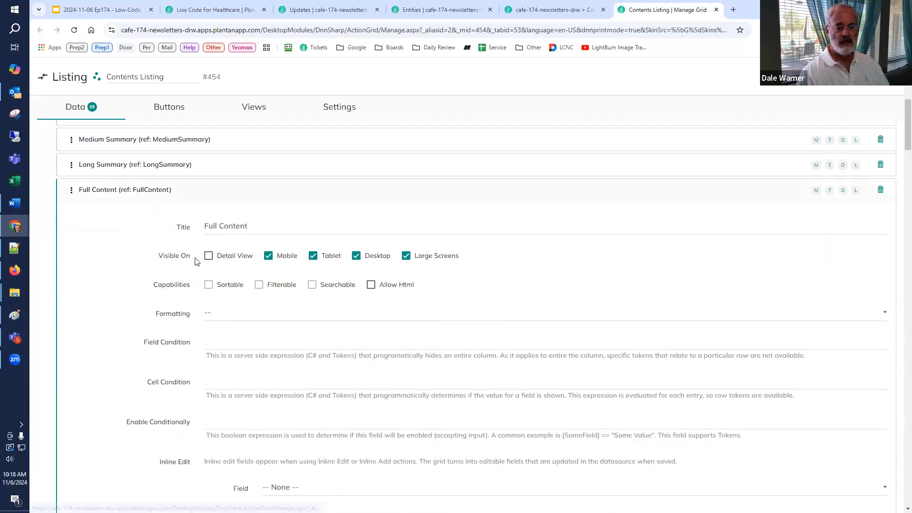
pyautogui.click(208, 258)
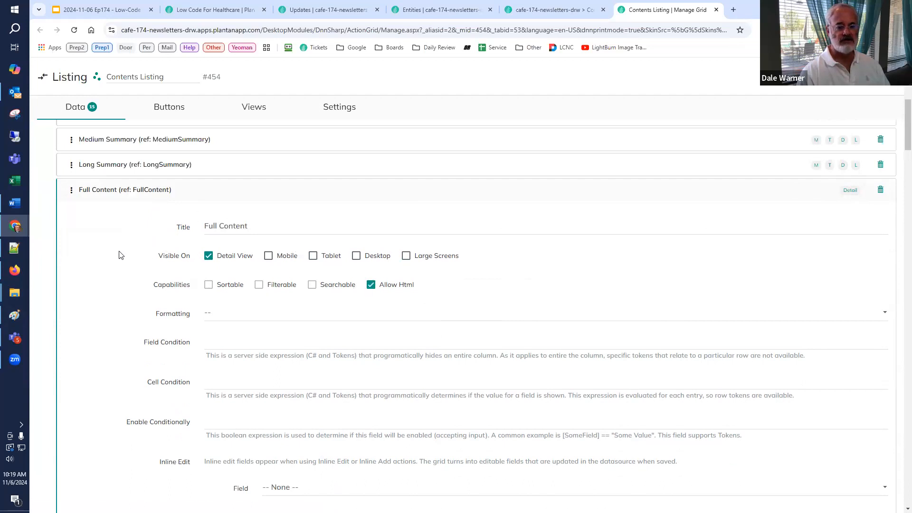
pyautogui.click(124, 167)
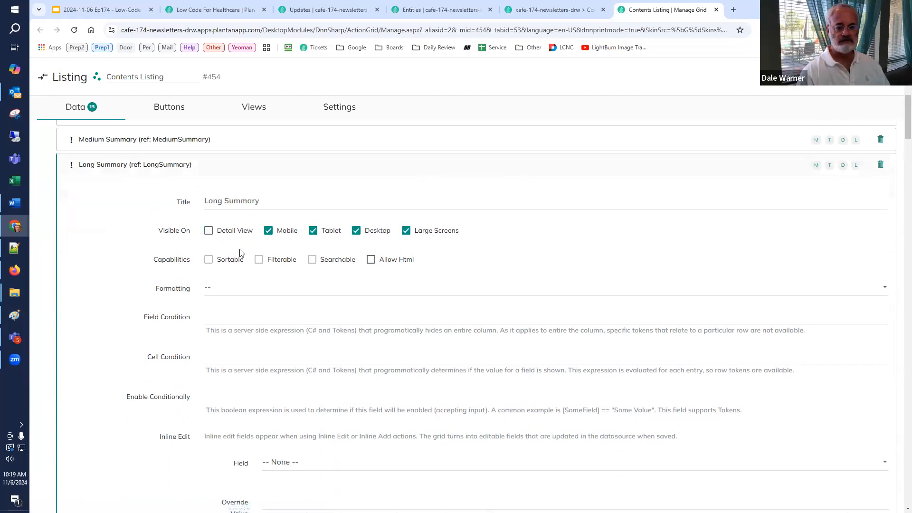
pyautogui.click(209, 230)
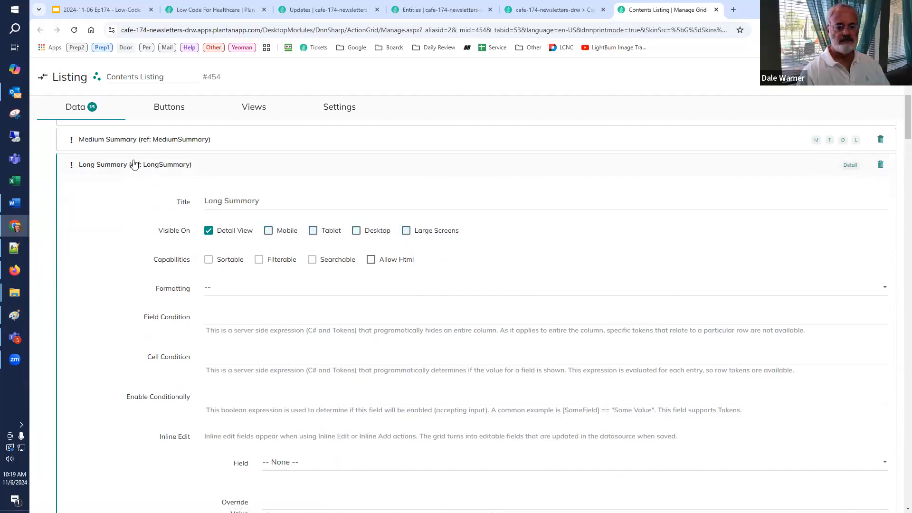
pyautogui.click(136, 140)
pyautogui.click(208, 206)
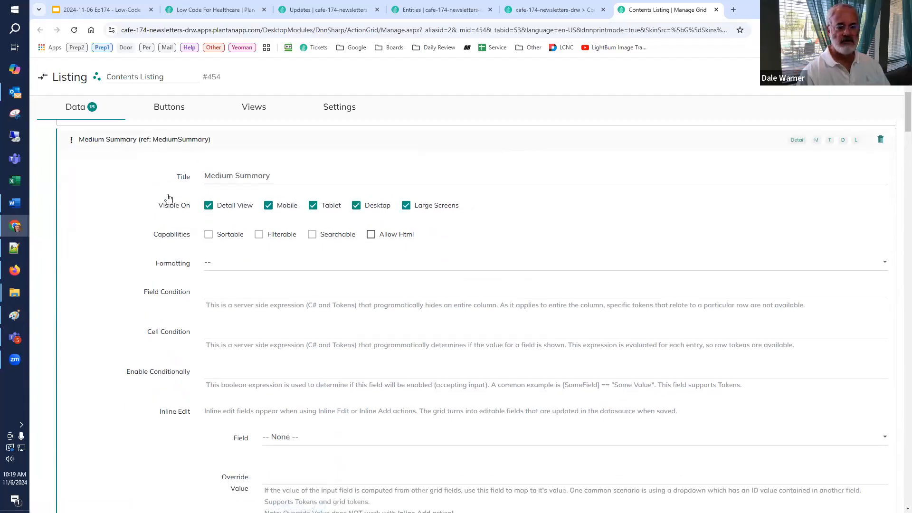
pyautogui.scroll(3, 119, 273)
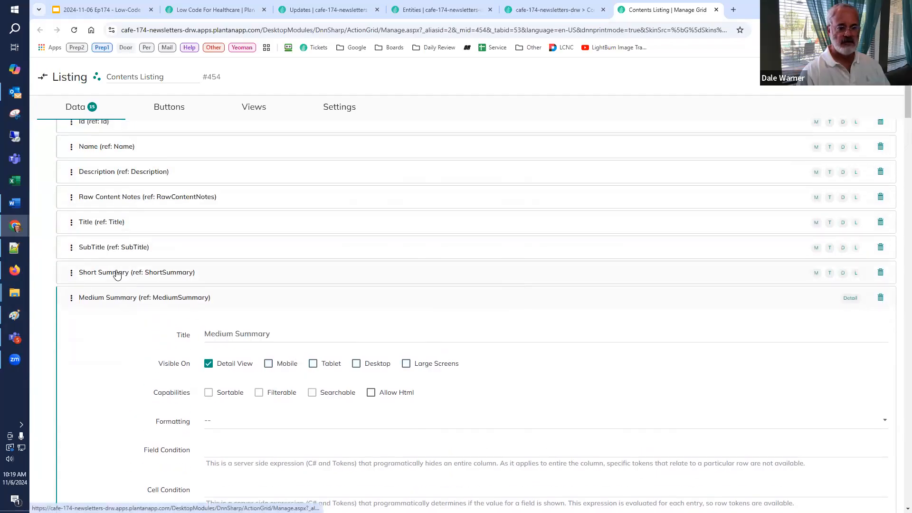
# Step: Make the Raw Content Notes field visible only in Detail View, turning off Mobile, Tablet, Desktop and Large Screens
pyautogui.click(117, 275)
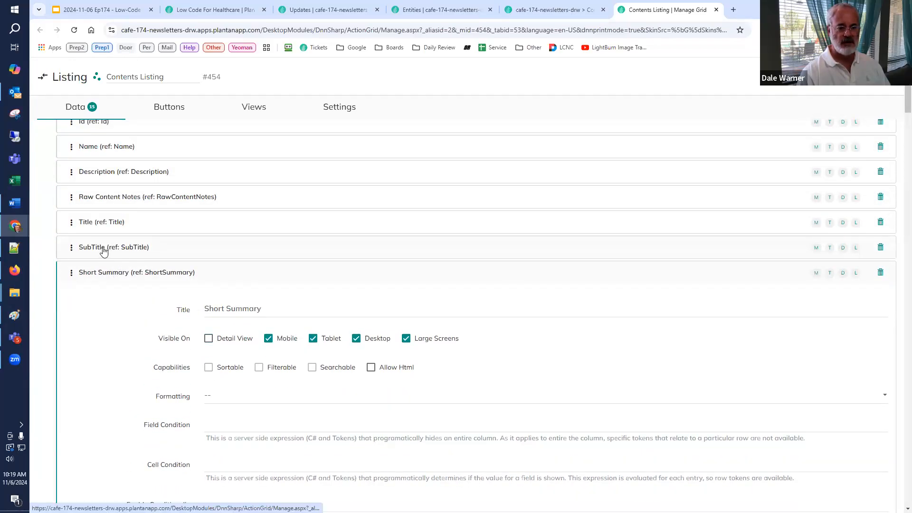
pyautogui.click(105, 199)
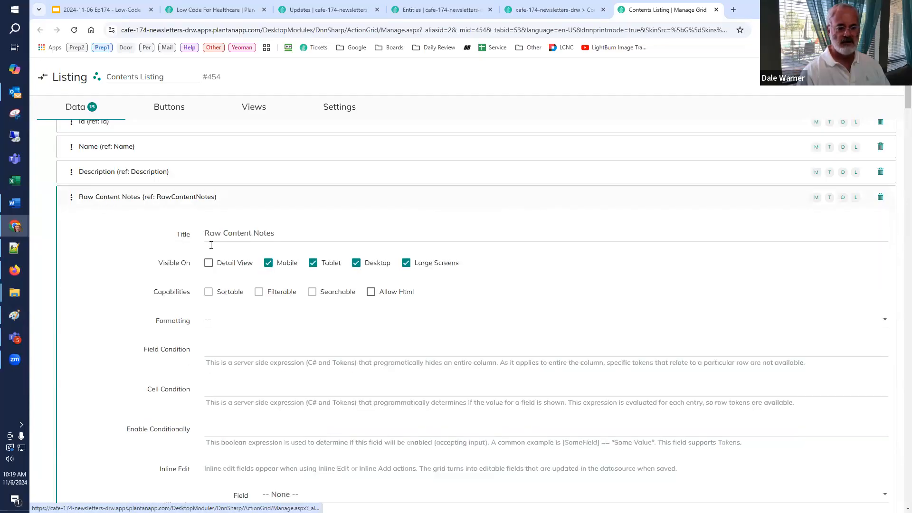
pyautogui.click(209, 263)
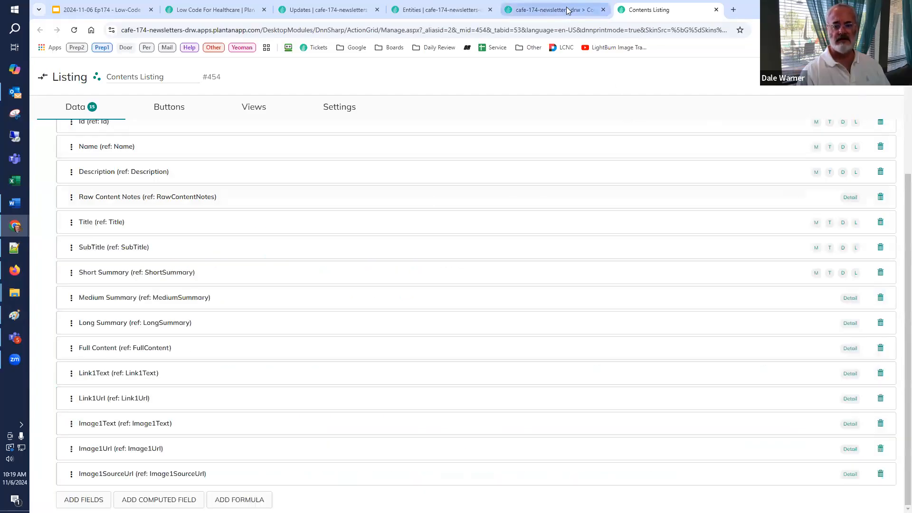
# Step: Reload the Contents page to check the listing columns, and look over the healthcare record's edit form before closing it
pyautogui.hotkey('ctrl', 'shift', 'Tab')
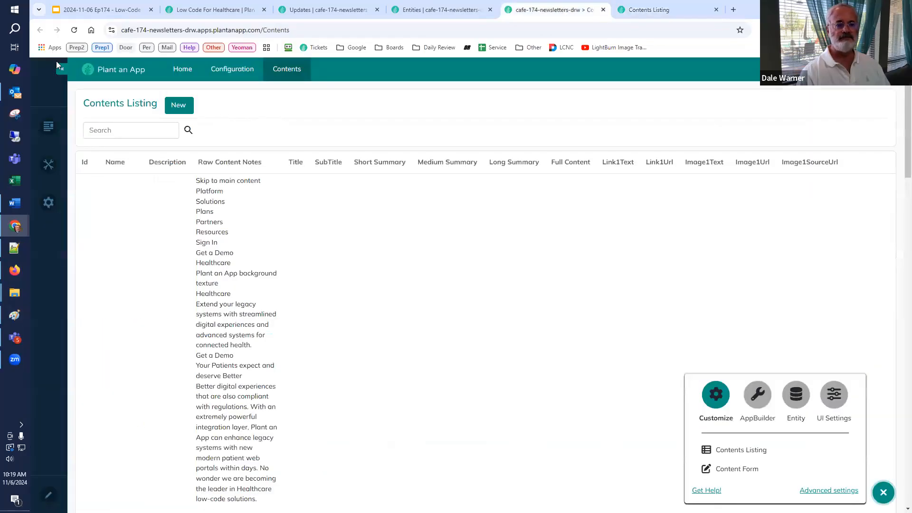
pyautogui.click(75, 32)
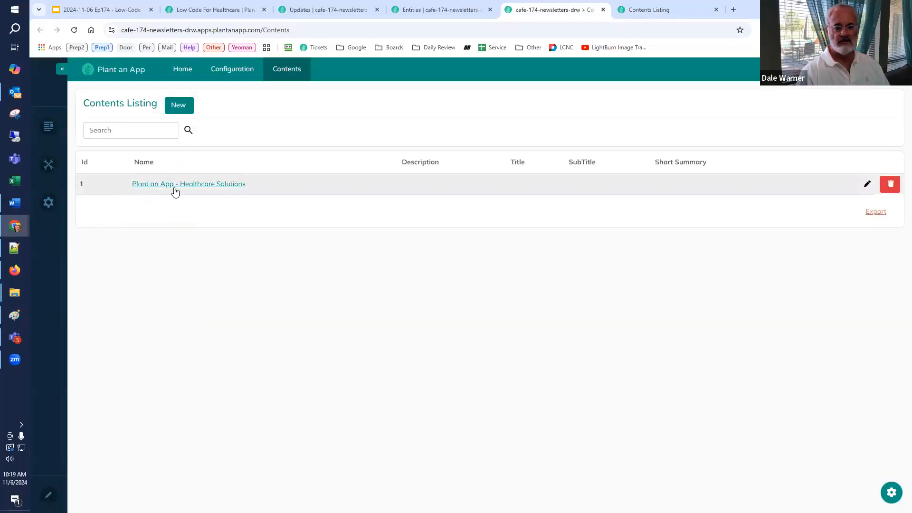
pyautogui.click(867, 184)
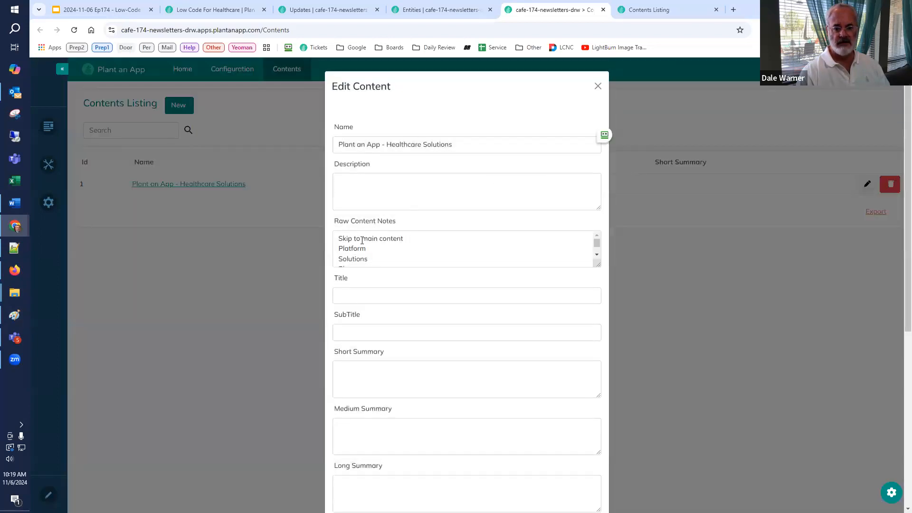
pyautogui.click(598, 87)
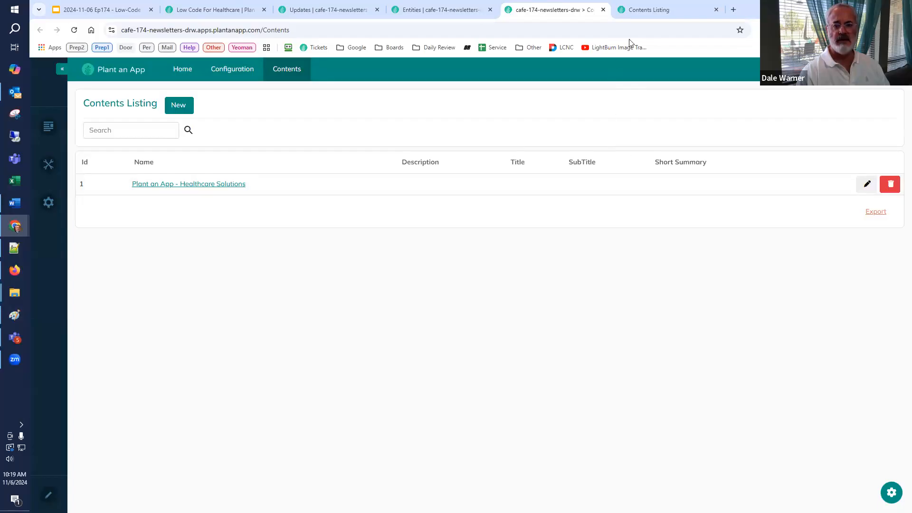
# Step: Add the special Inline Details item button to the Contents Listing configuration
pyautogui.click(649, 13)
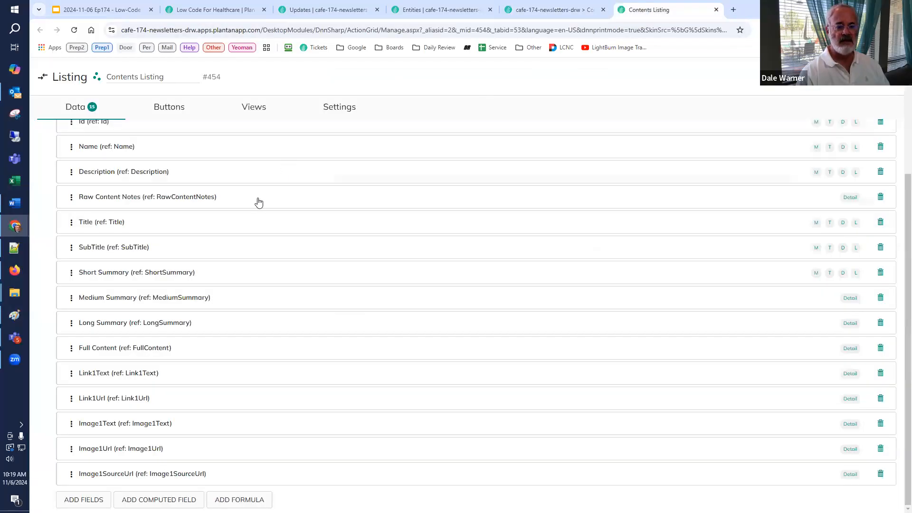
pyautogui.scroll(5, 242, 185)
pyautogui.click(167, 109)
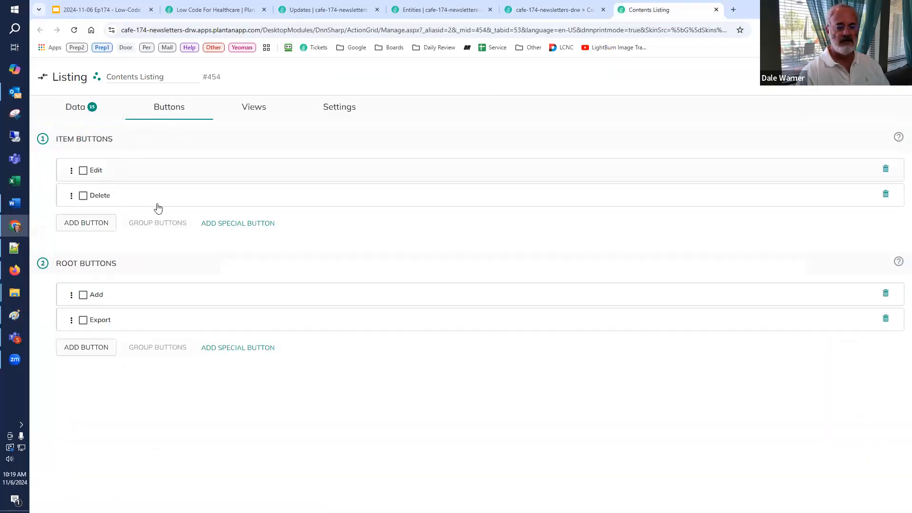
pyautogui.click(249, 225)
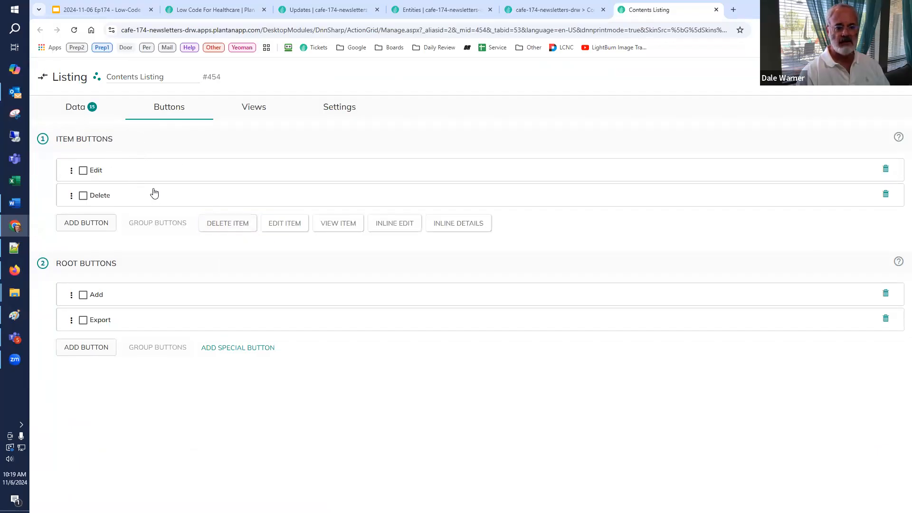
pyautogui.click(459, 229)
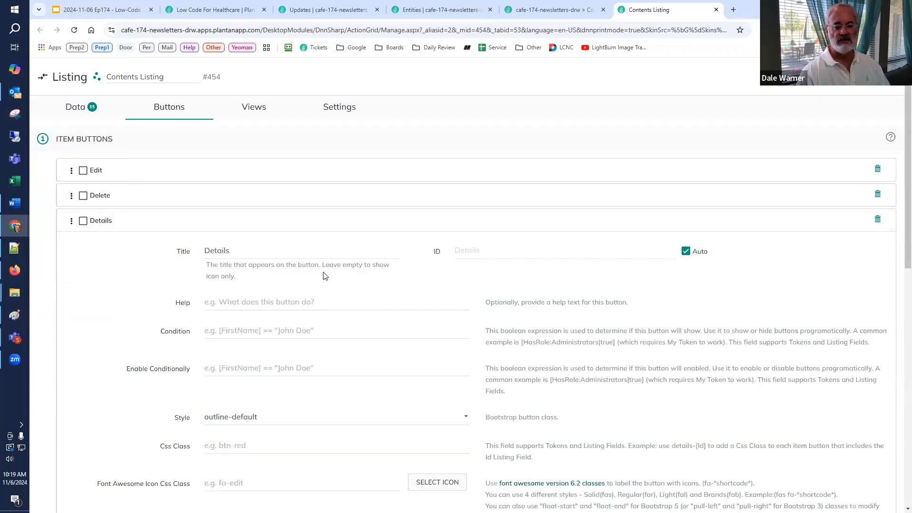
# Step: Replace the Details button's Custom Detail View action with a Detail View action
pyautogui.scroll(-2, 321, 278)
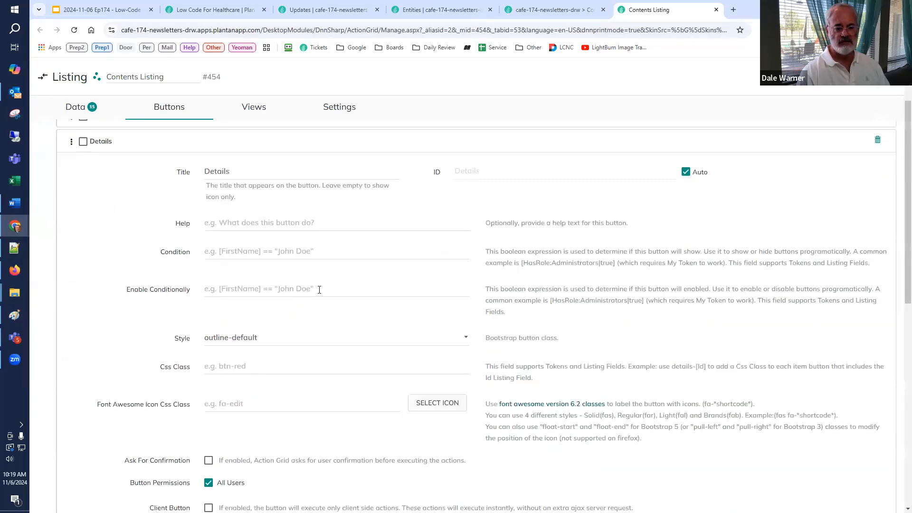
pyautogui.scroll(-6, 314, 306)
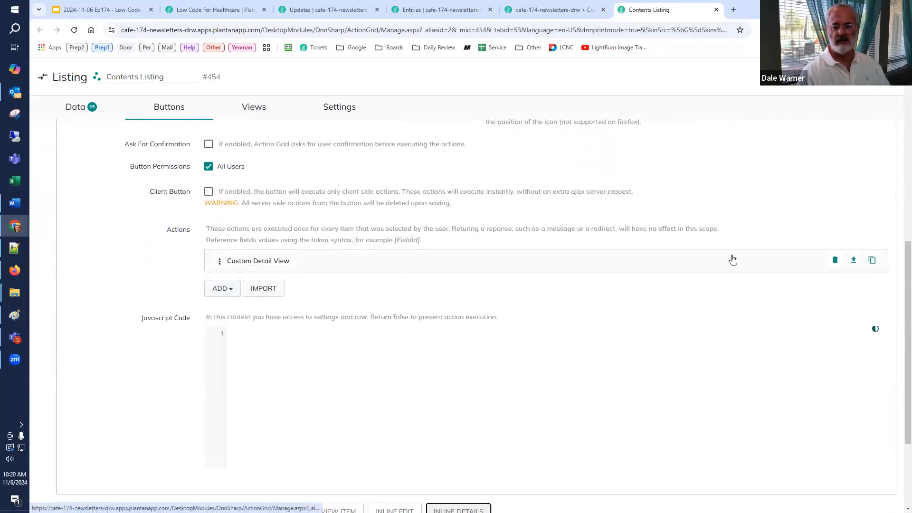
pyautogui.click(835, 261)
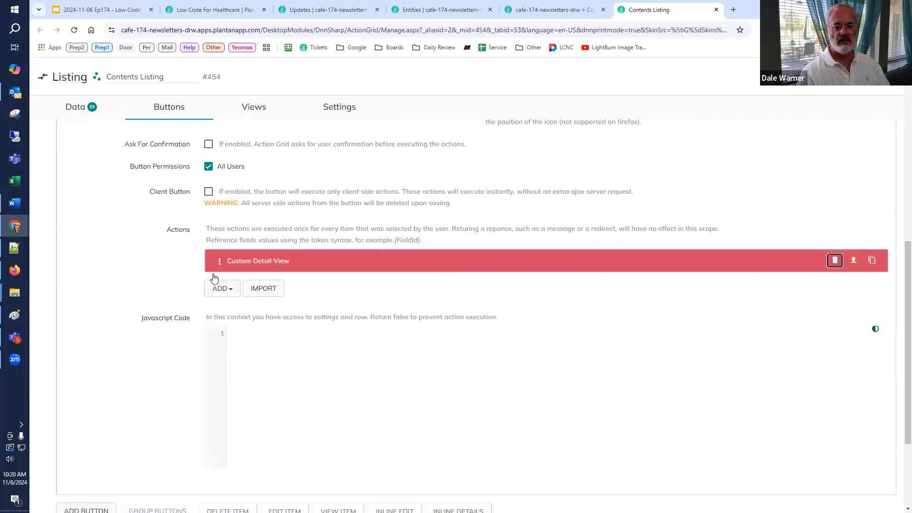
pyautogui.click(222, 289)
pyautogui.write('detail')
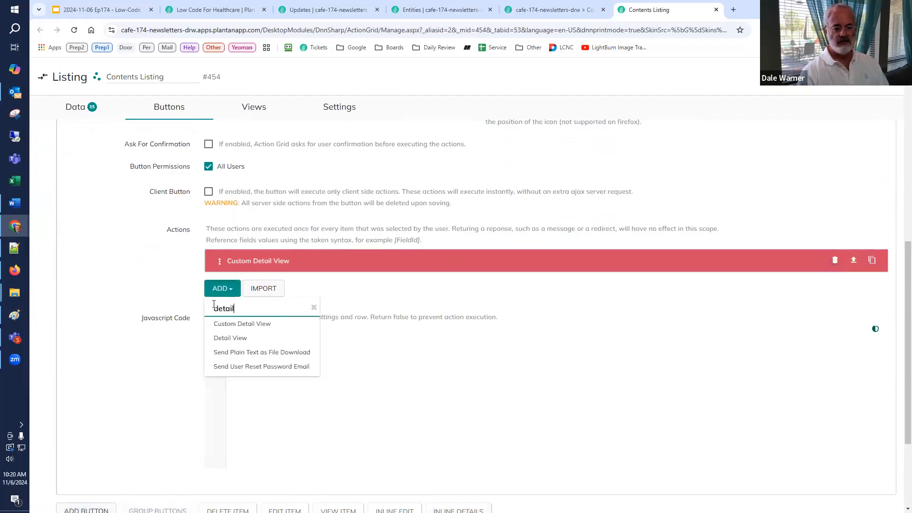
pyautogui.click(228, 338)
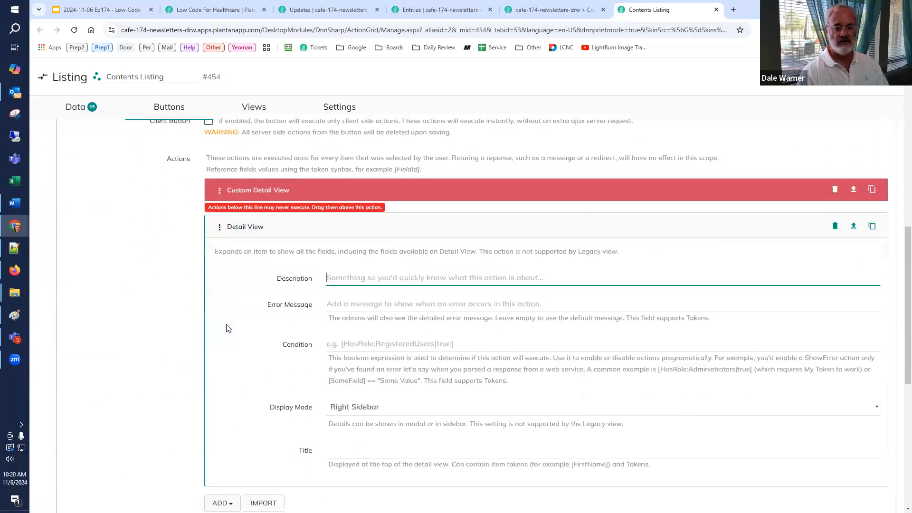
pyautogui.scroll(2, 293, 176)
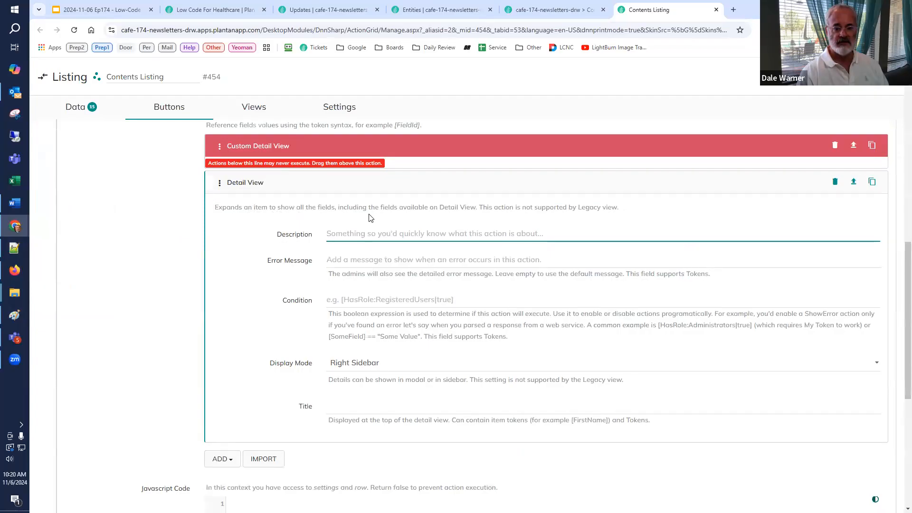
# Step: Keep the Detail View action's display mode at Right Sidebar and set its title to "Details"
pyautogui.click(411, 364)
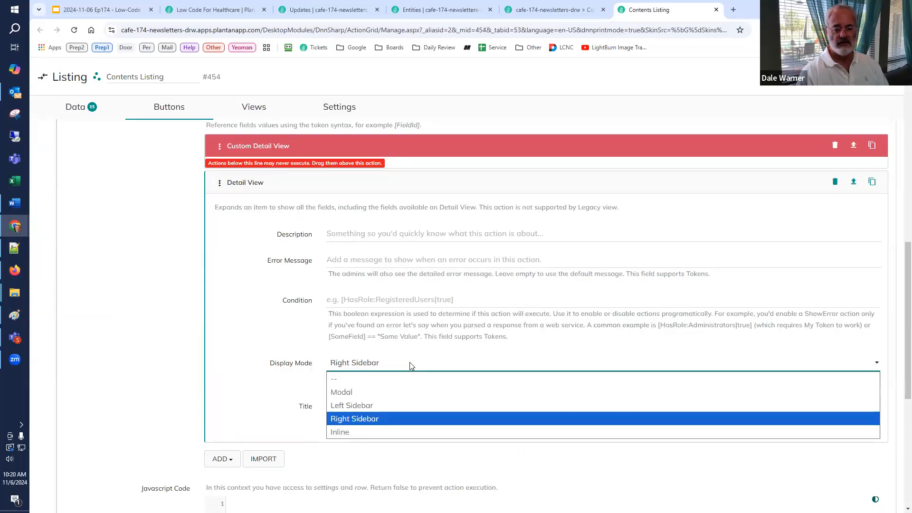
pyautogui.click(415, 357)
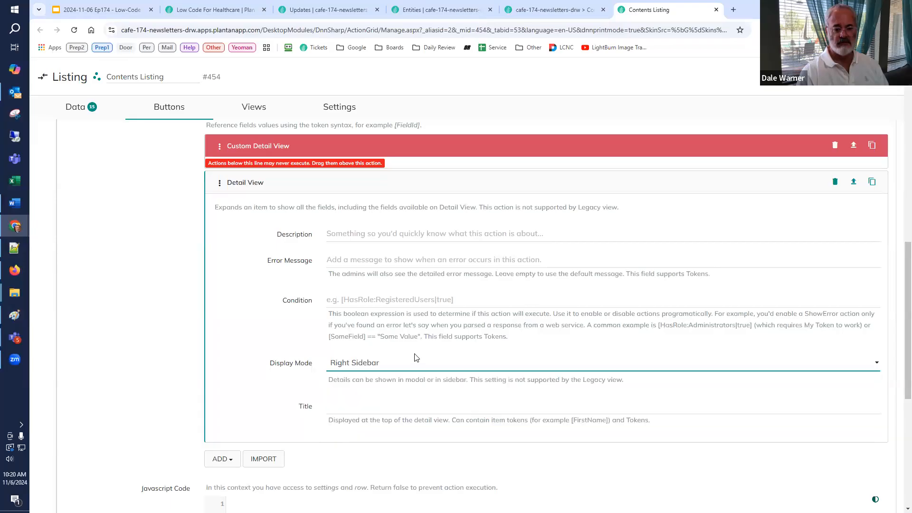
pyautogui.click(394, 407)
pyautogui.write('De')
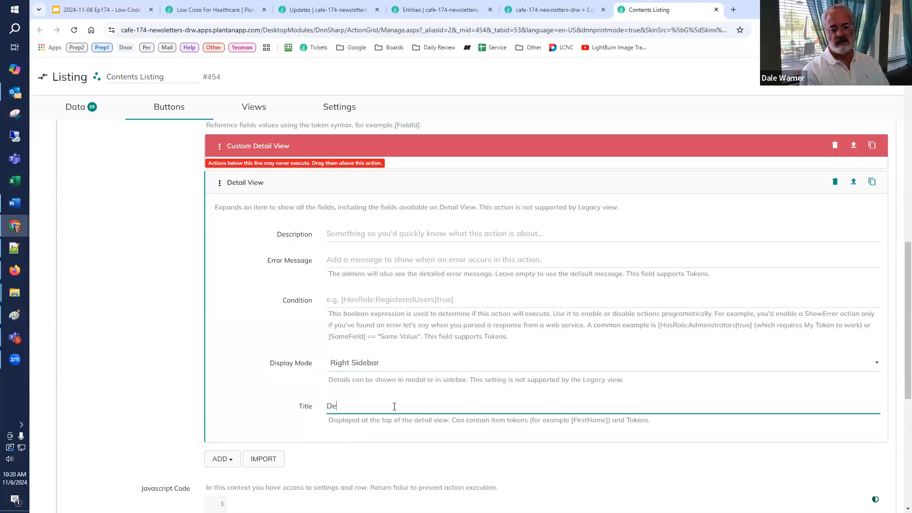
pyautogui.write('tails')
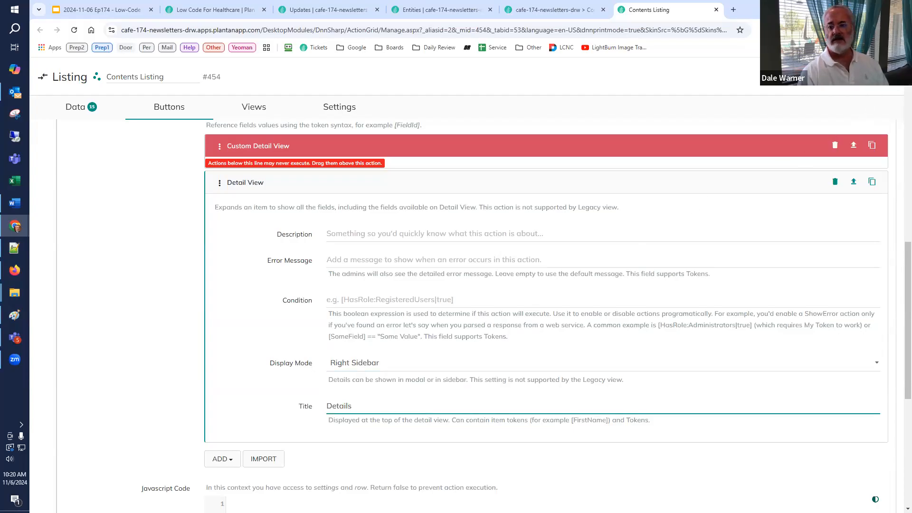
# Step: Reload the Contents page and review all fields in the healthcare record's Details sidebar, closing it when done
pyautogui.click(560, 11)
pyautogui.press('F5')
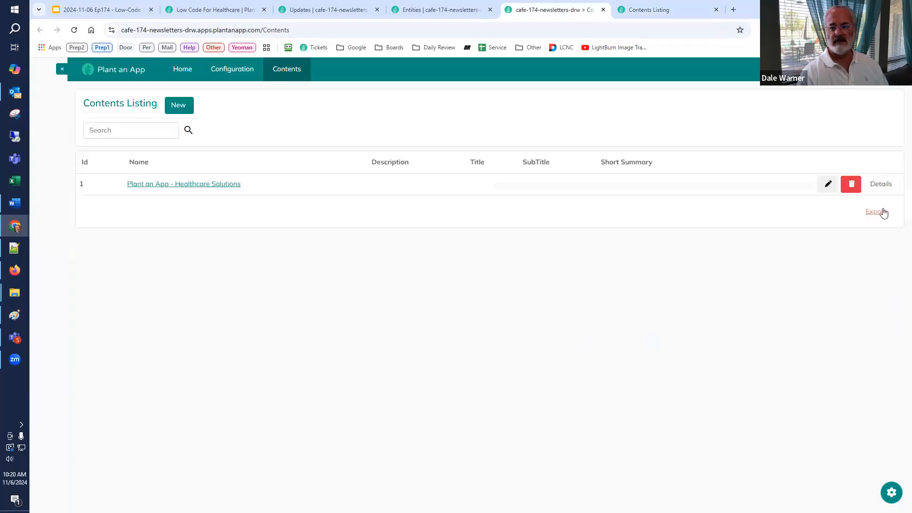
pyautogui.click(884, 185)
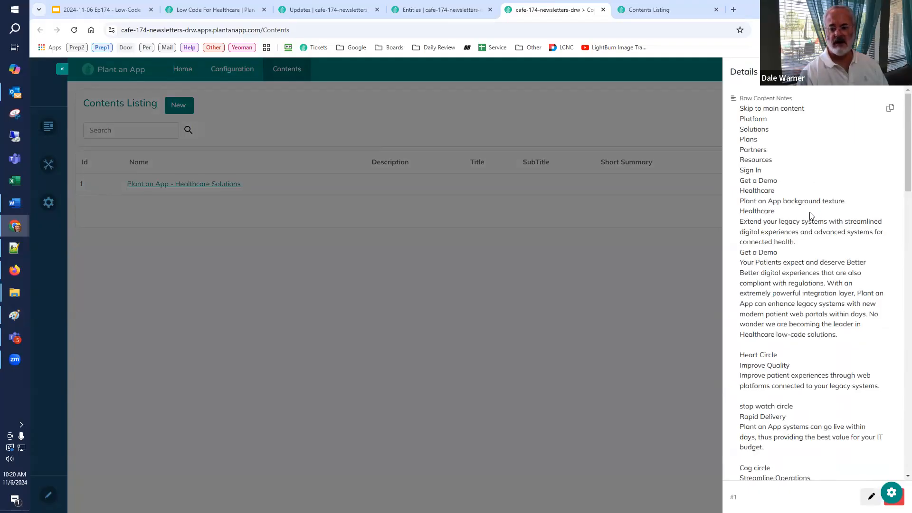
pyautogui.scroll(-3, 810, 221)
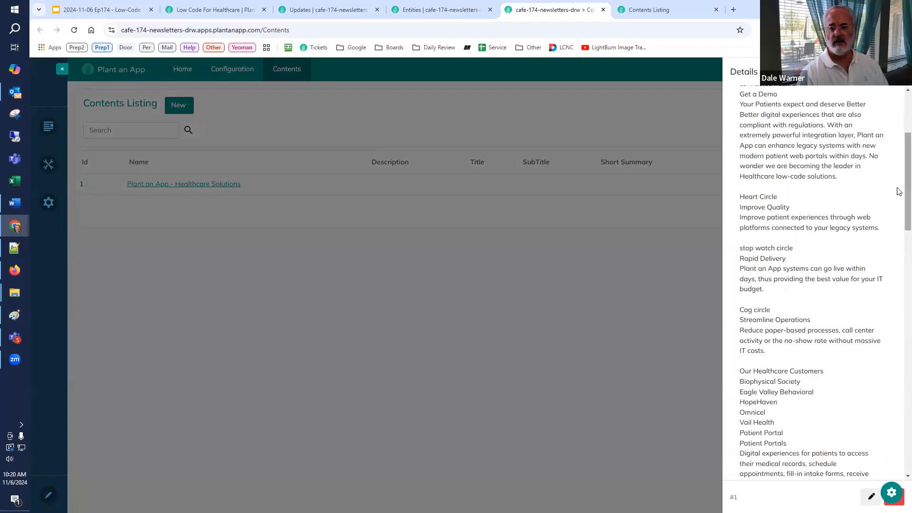
pyautogui.scroll(-1, 899, 228)
pyautogui.scroll(-10, 899, 228)
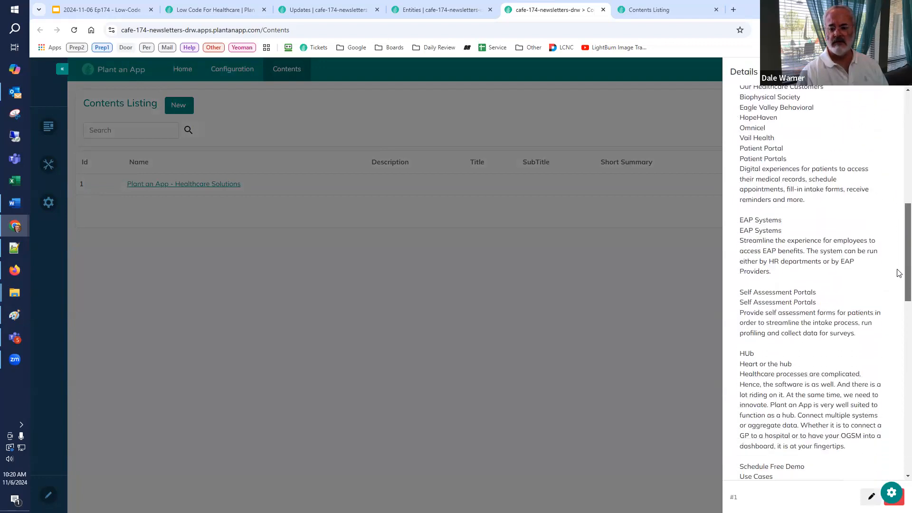
pyautogui.scroll(-8, 899, 350)
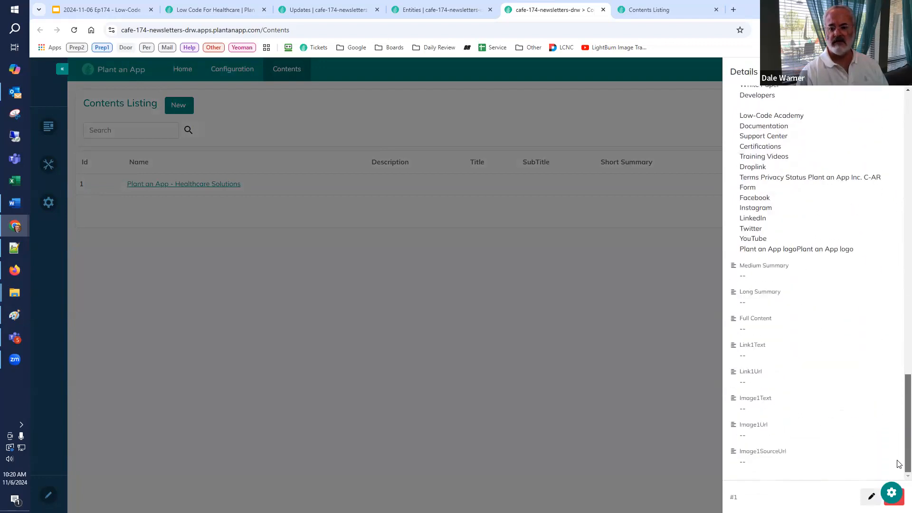
pyautogui.moveTo(897, 366); pyautogui.dragTo(898, 109)
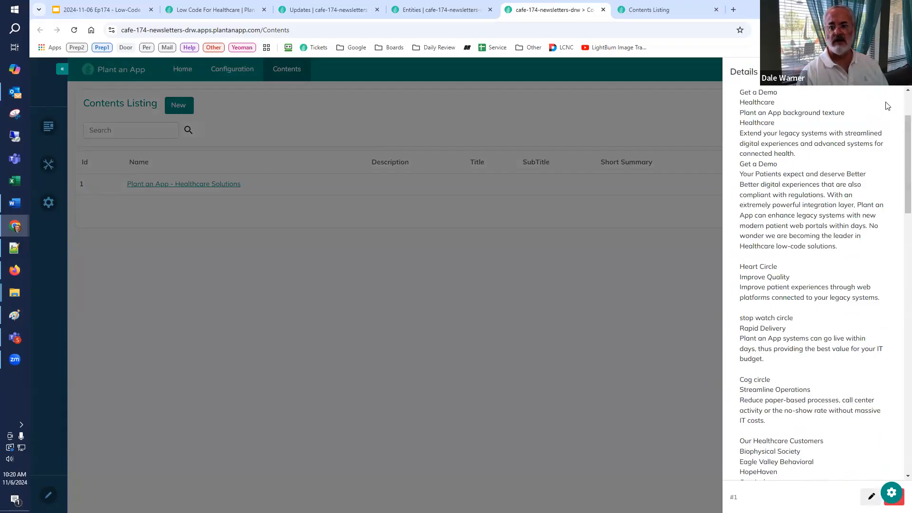
pyautogui.click(897, 72)
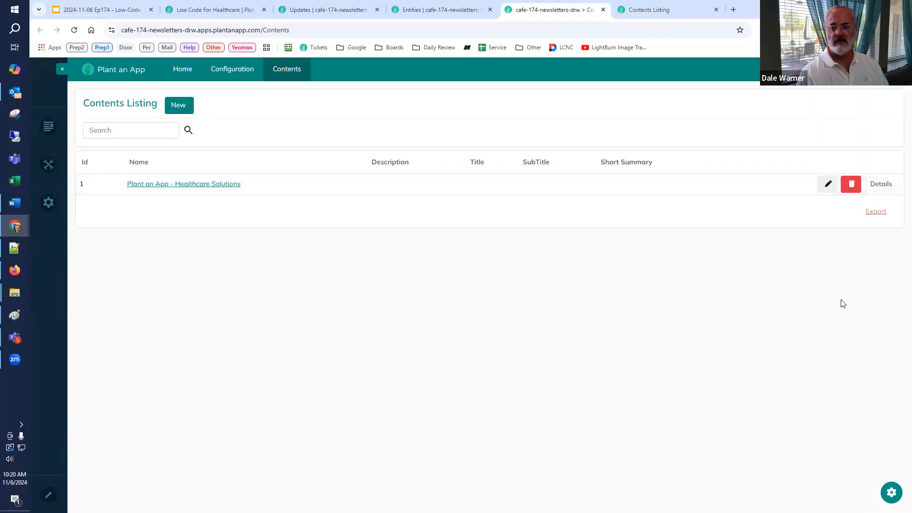
# Step: Turn off Detail View for the Raw Content Notes field in the Contents Listing configuration
pyautogui.click(664, 7)
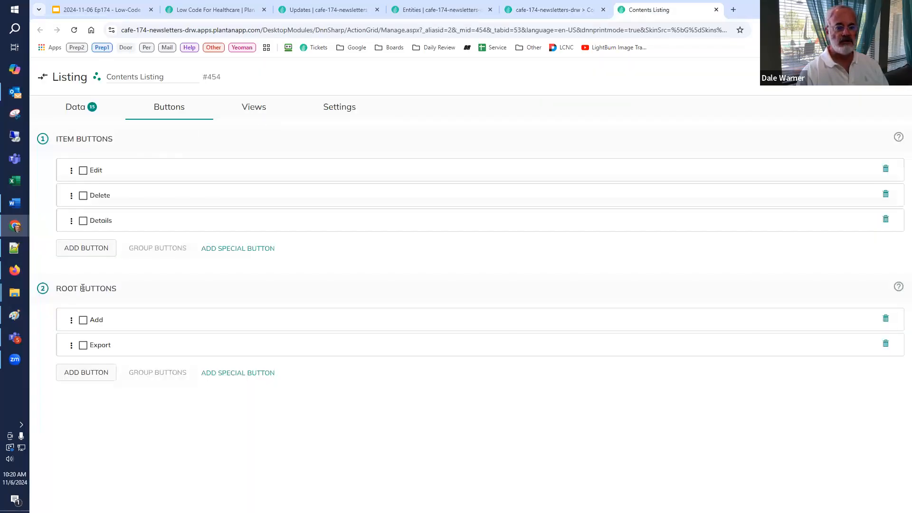
pyautogui.click(76, 107)
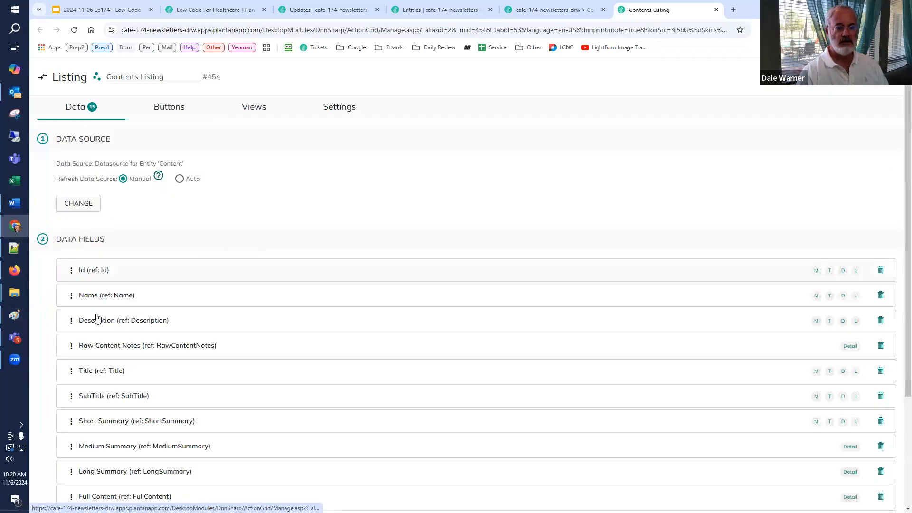
pyautogui.click(103, 346)
pyautogui.scroll(-2, 156, 347)
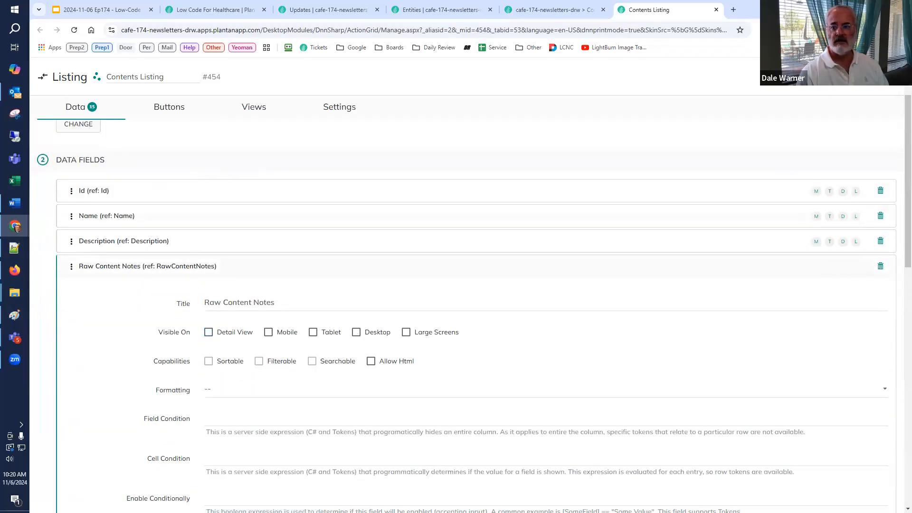
# Step: Reload the Contents page and check which fields the healthcare record's Details sidebar shows, closing it when done
pyautogui.click(542, 9)
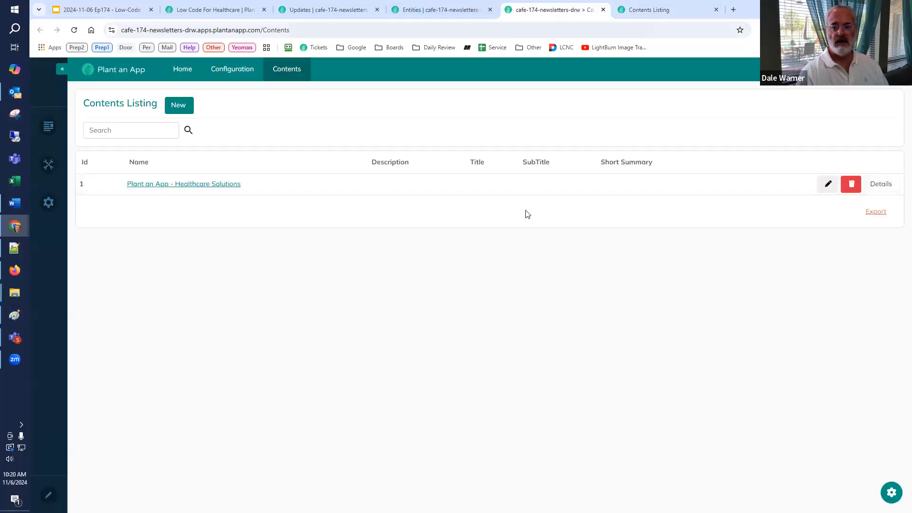
pyautogui.press('F5')
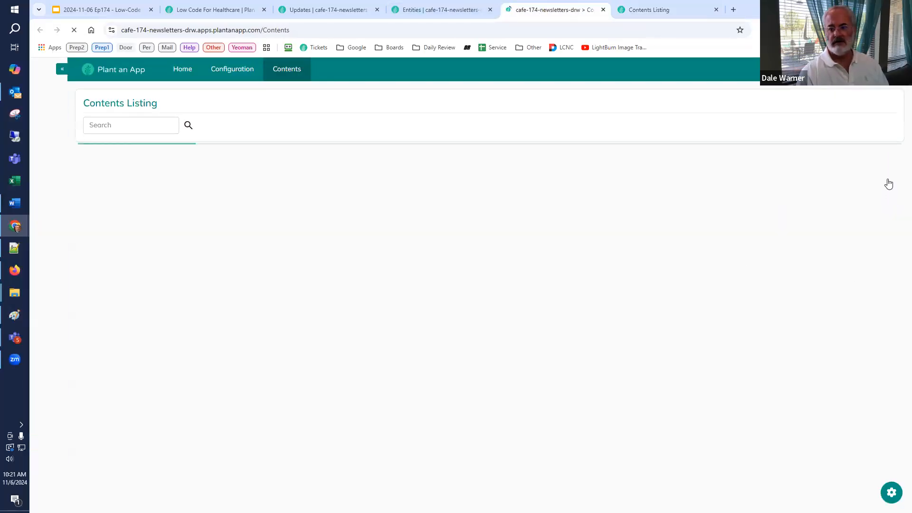
pyautogui.click(881, 184)
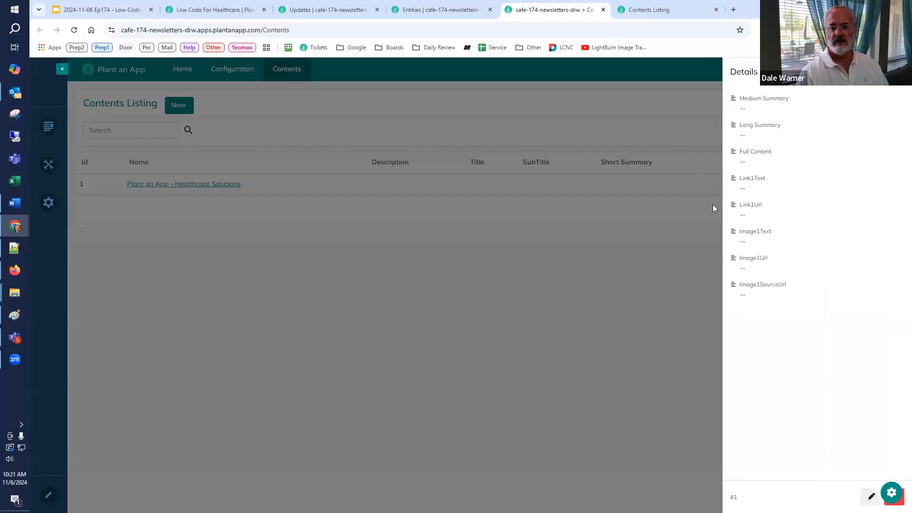
pyautogui.click(575, 341)
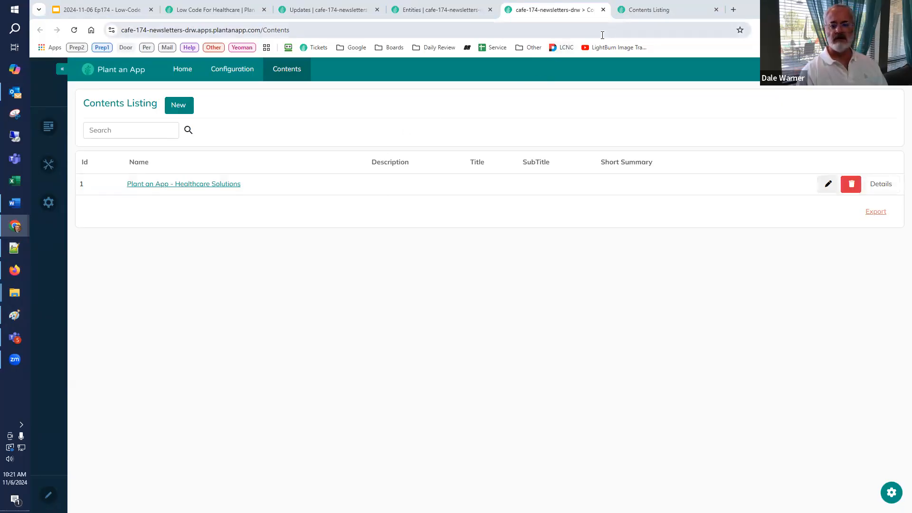
# Step: Close both Contents browser tabs and create a new workflow assigned to the Default namespace
pyautogui.click(691, 14)
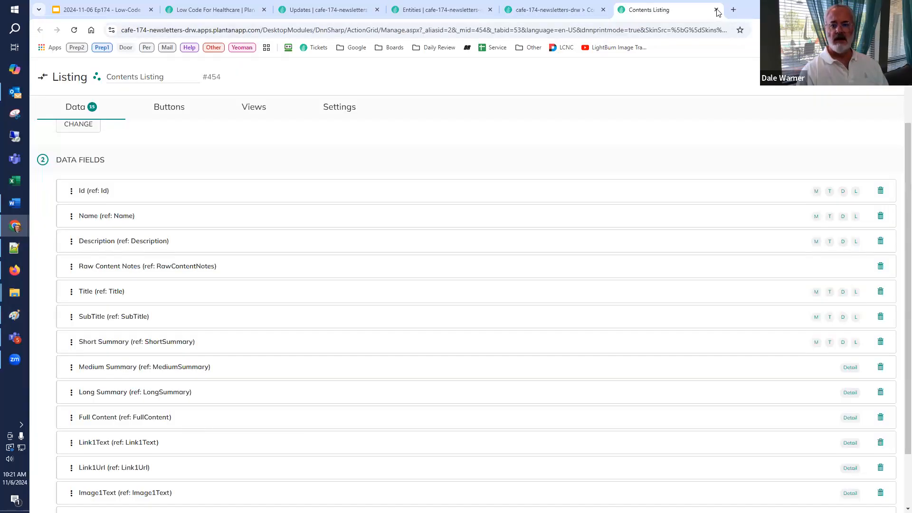
pyautogui.click(716, 9)
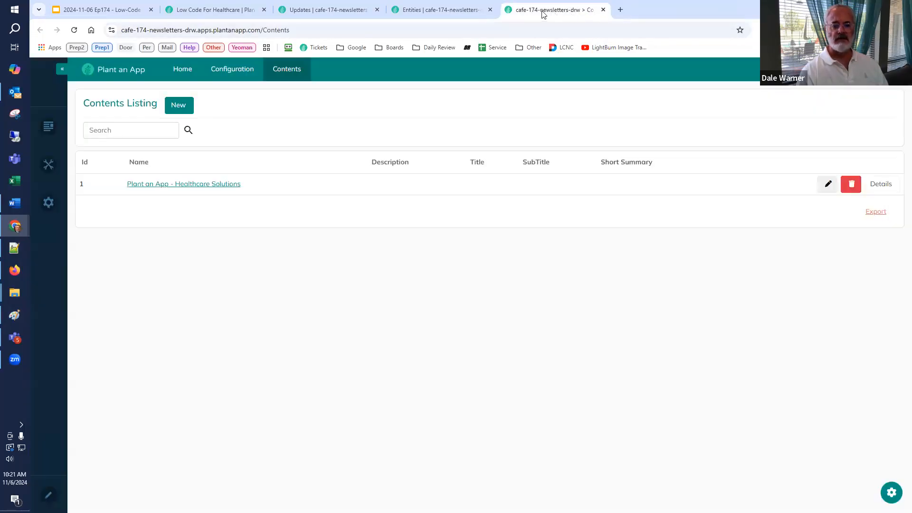
pyautogui.click(603, 10)
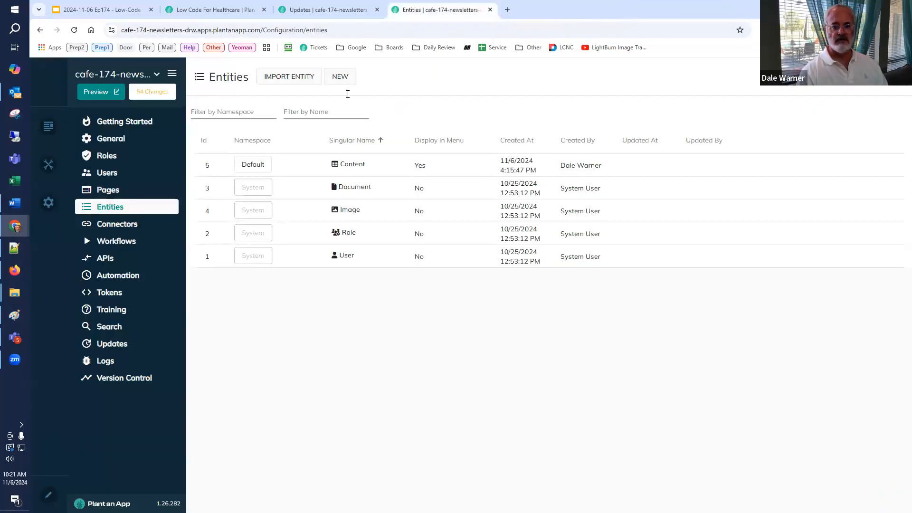
pyautogui.click(118, 249)
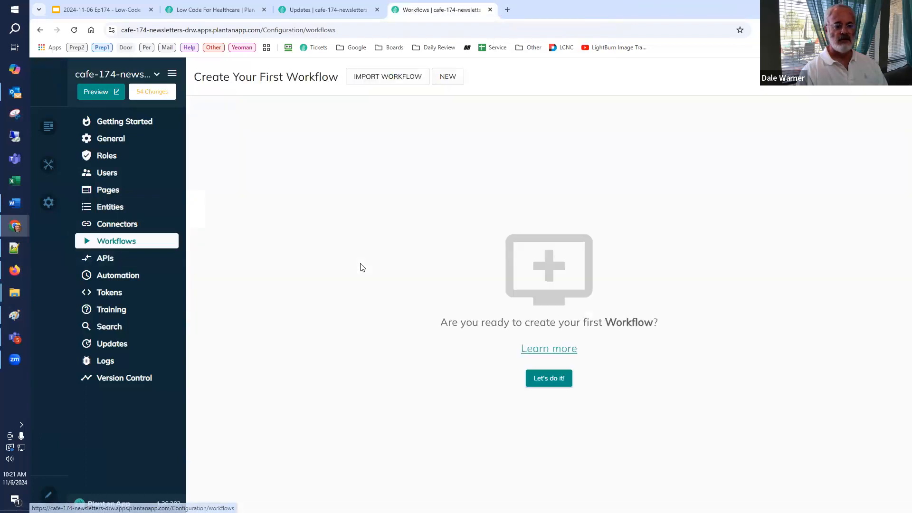
pyautogui.click(446, 78)
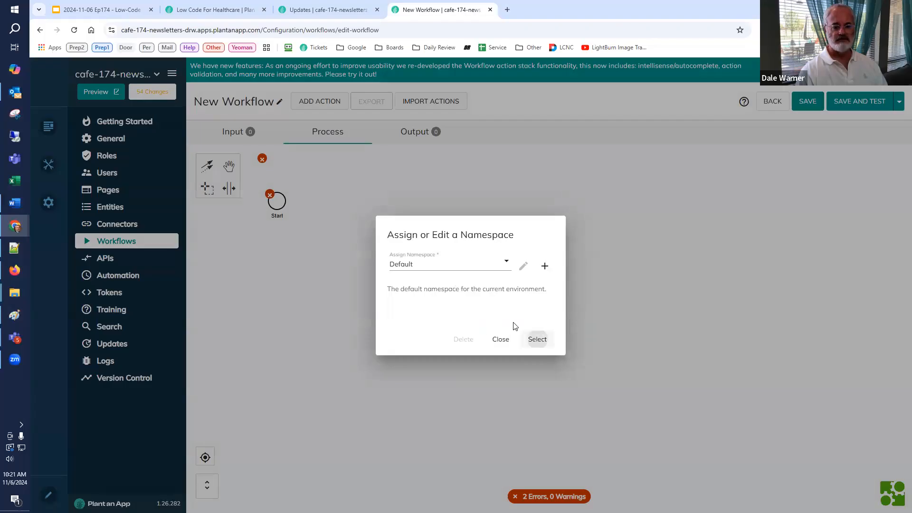
pyautogui.click(537, 340)
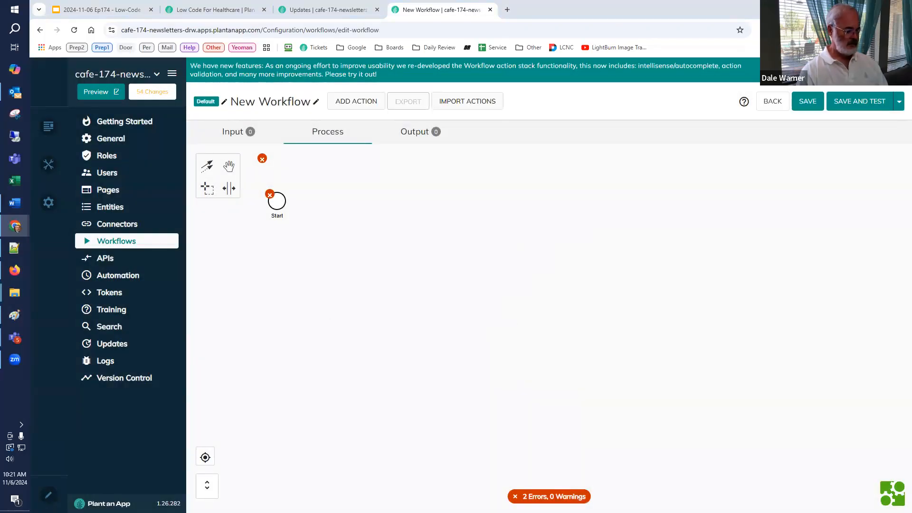
# Step: Name the workflow "Use Bazinga to build Content" and give it a description starting "Content fields are produced from"
pyautogui.click(316, 101)
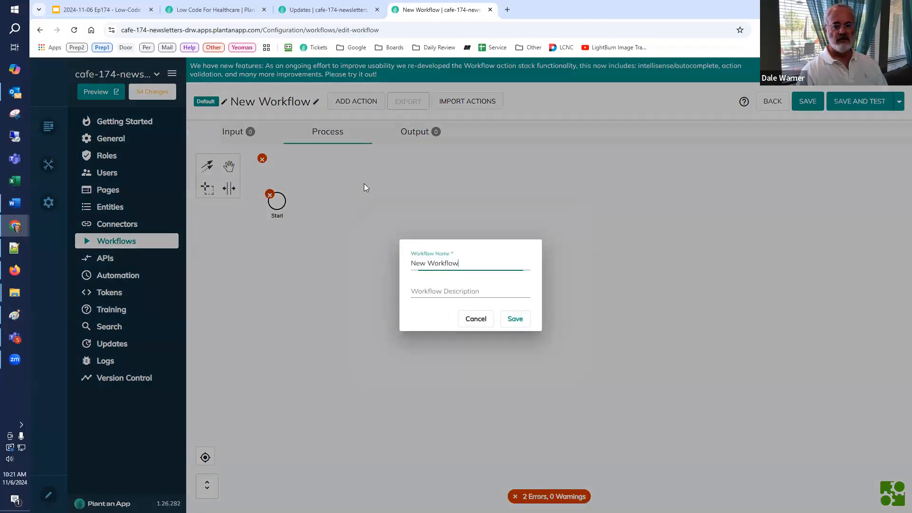
pyautogui.hotkey('ctrl', 'a')
pyautogui.write('Use Bazinga to build Content')
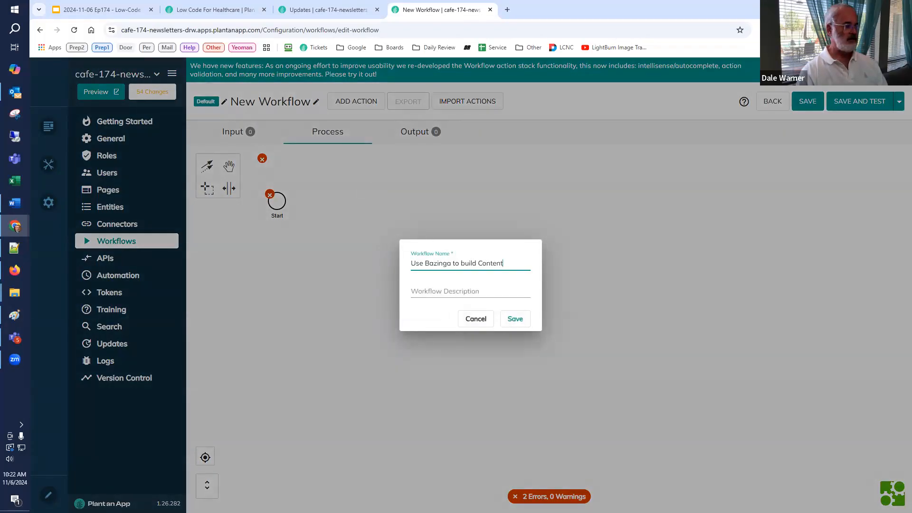
pyautogui.hotkey('alt', 'Tab')
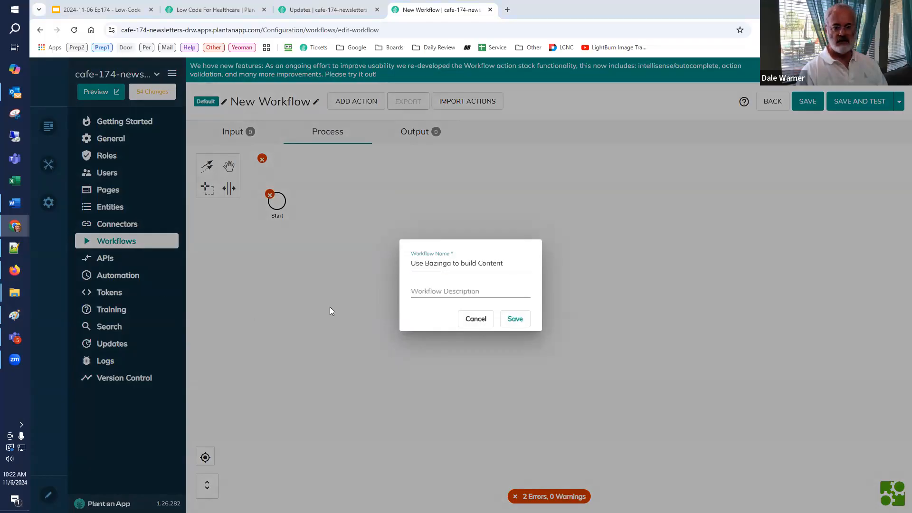
pyautogui.click(435, 291)
pyautogui.hotkey('ctrl', 'v')
pyautogui.click(515, 318)
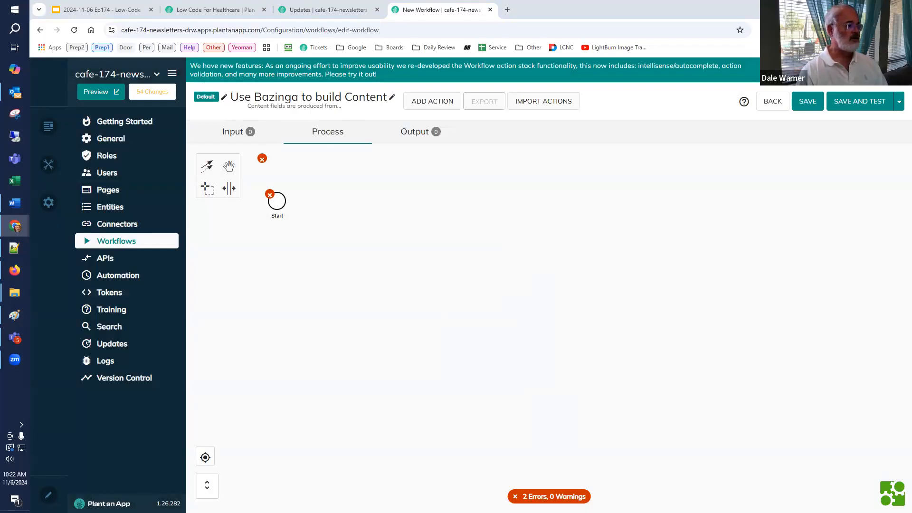
# Step: Add a workflow input parameter named Content with the Content entity as its type
pyautogui.click(242, 141)
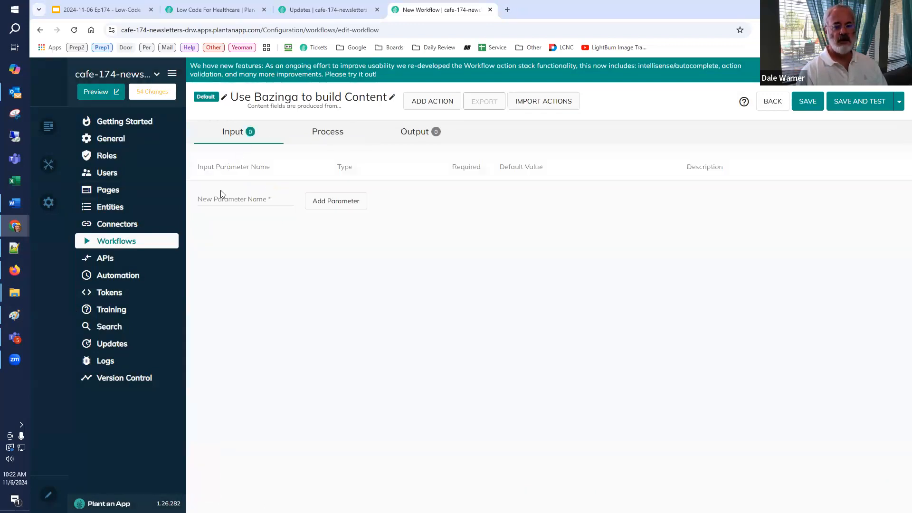
pyautogui.click(221, 200)
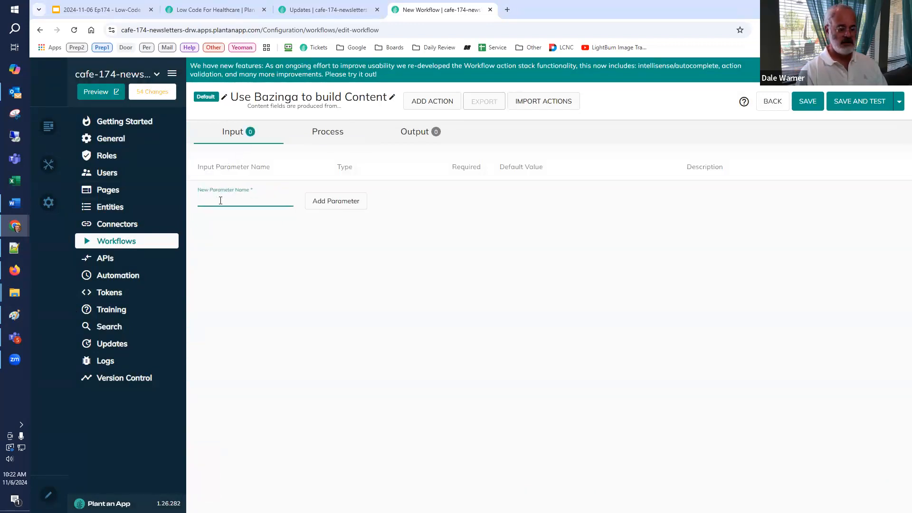
pyautogui.write('Content')
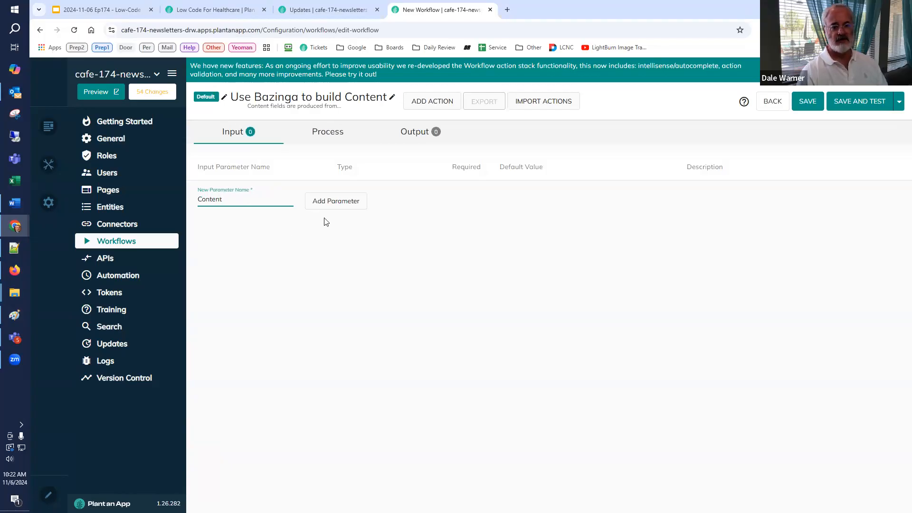
pyautogui.click(326, 200)
pyautogui.click(352, 195)
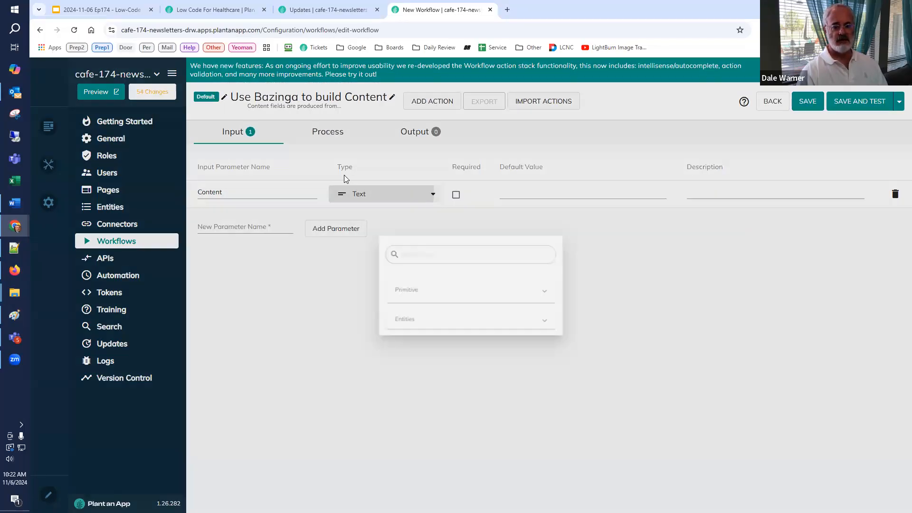
pyautogui.write('cont')
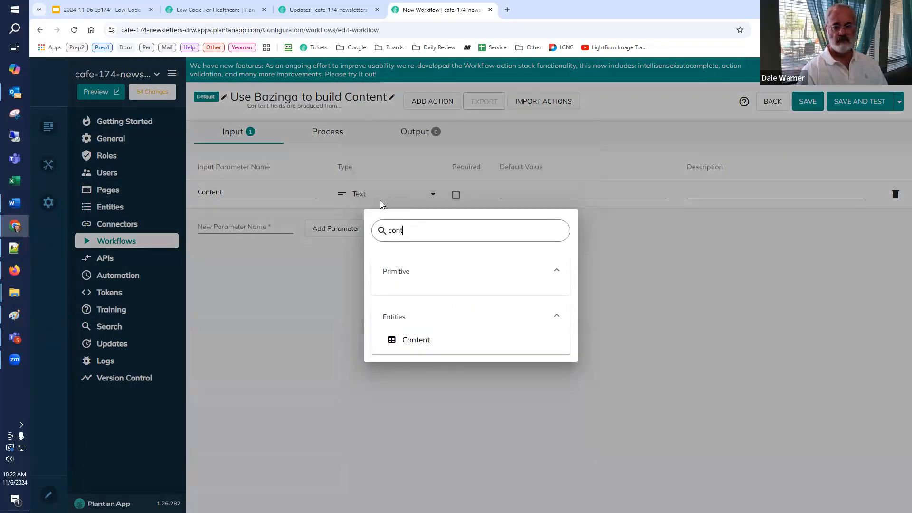
pyautogui.click(434, 338)
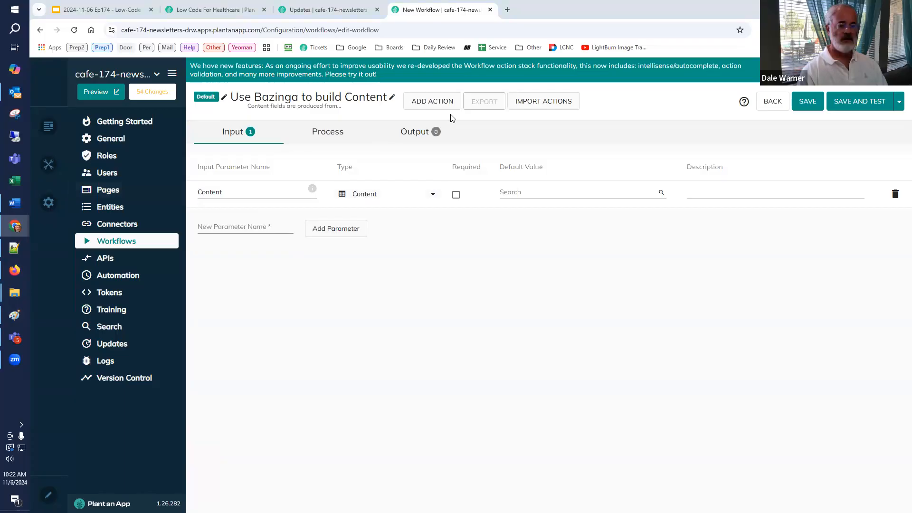
# Step: Add a workflow output parameter named Debug with the value [Content:Name]
pyautogui.click(418, 131)
pyautogui.click(216, 199)
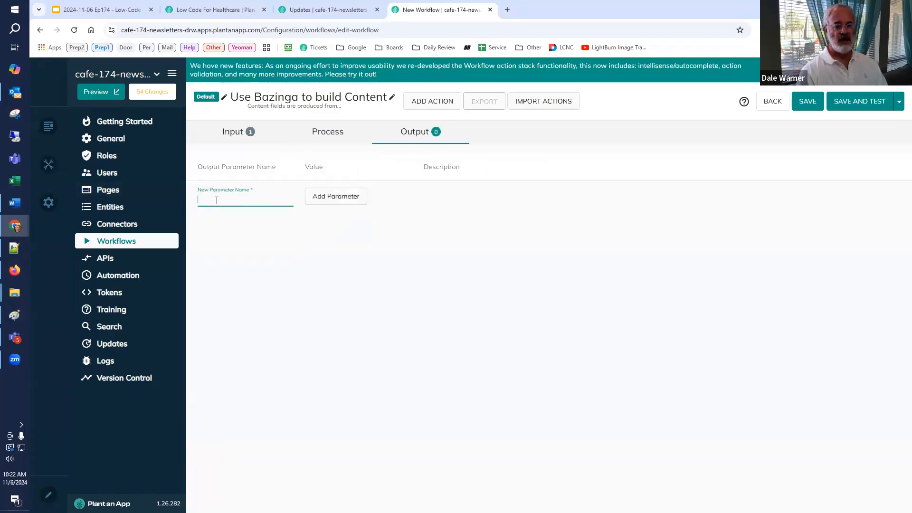
pyautogui.write('Debug')
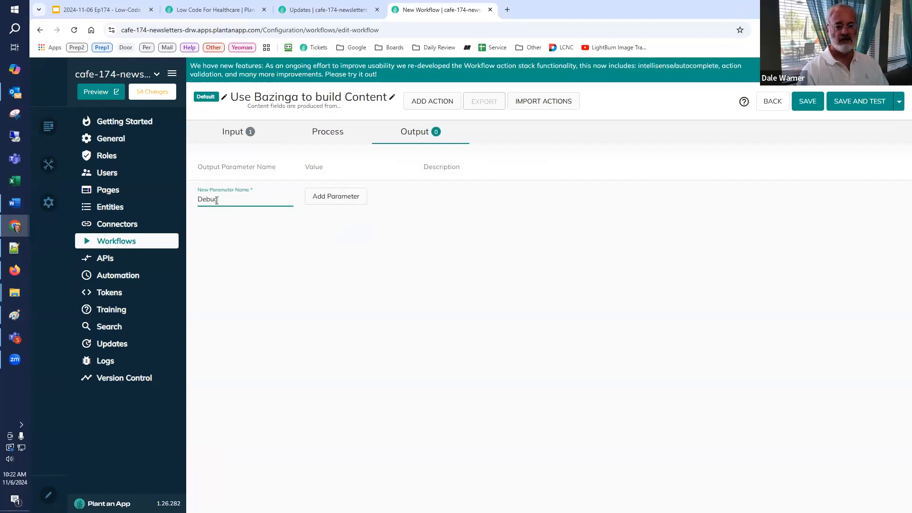
pyautogui.click(325, 203)
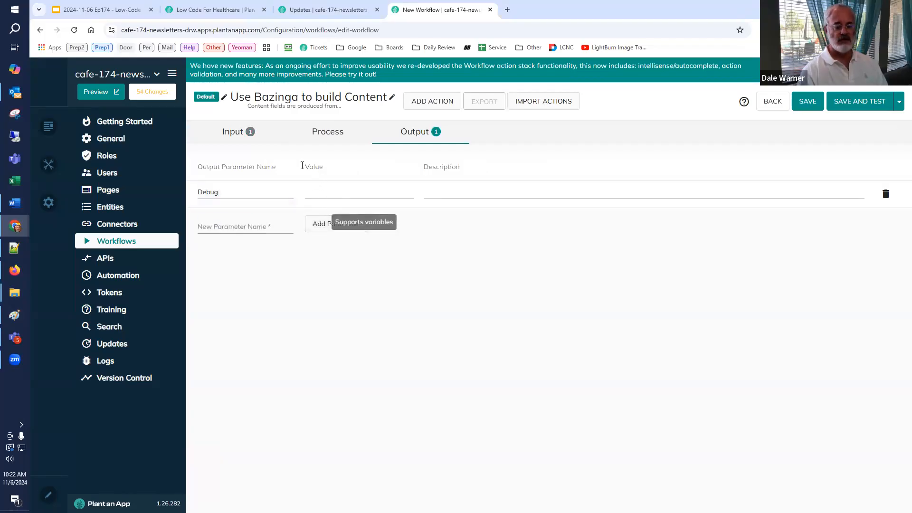
pyautogui.click(322, 196)
pyautogui.write('[Content:Name]')
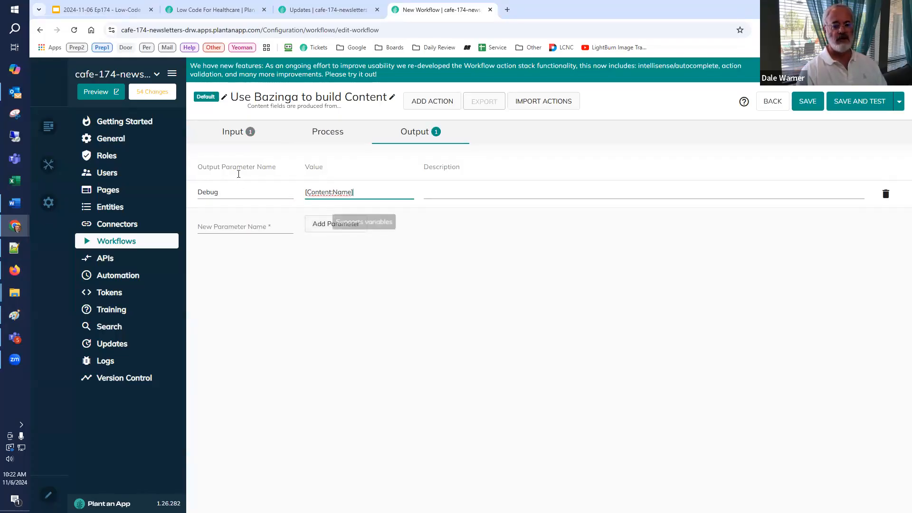
# Step: Recheck the input and output parameters, then connect the Start node to a new End node placed far along the same line
pyautogui.click(233, 138)
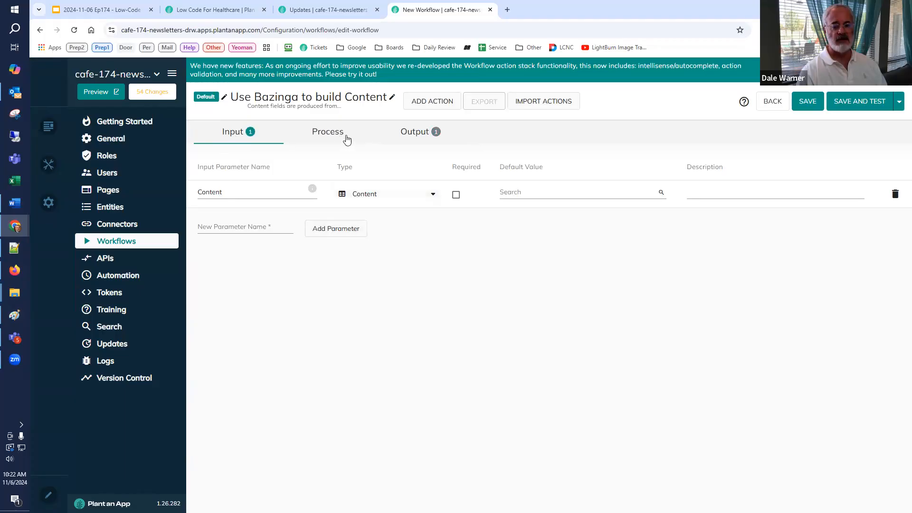
pyautogui.click(416, 138)
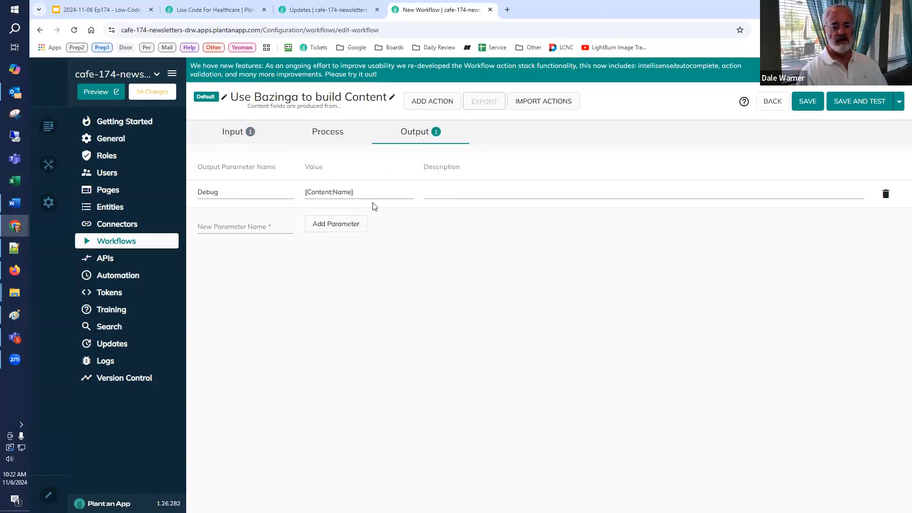
pyautogui.click(321, 138)
pyautogui.click(284, 204)
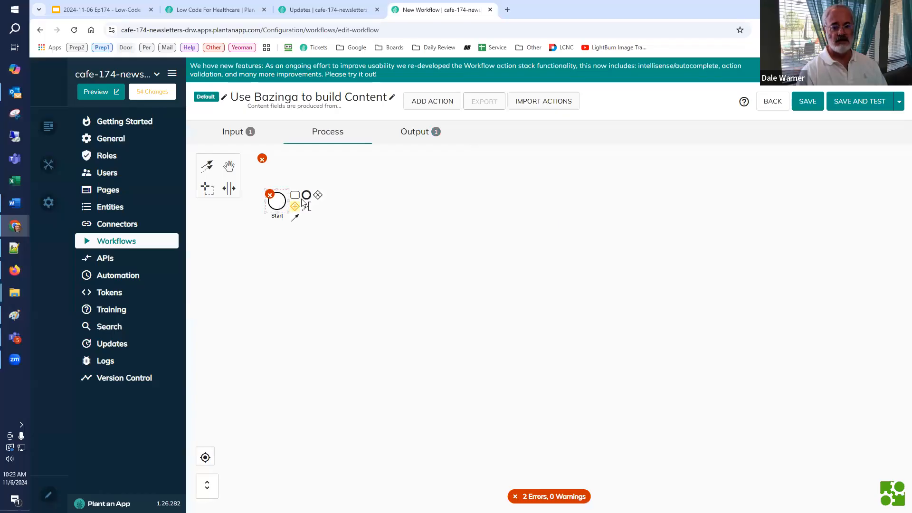
pyautogui.click(306, 194)
pyautogui.moveTo(323, 203); pyautogui.dragTo(816, 202)
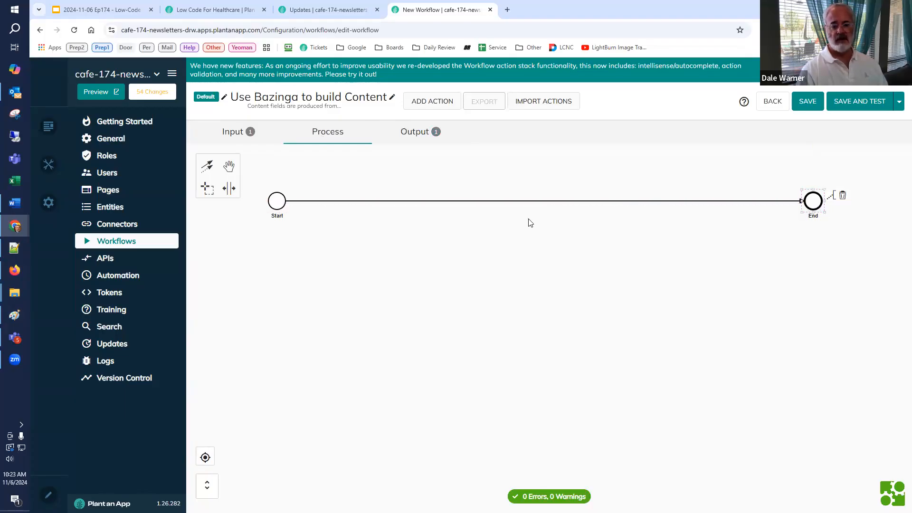
# Step: Save and test-run the workflow with the "Plant an App - Healthcare Solutions" record, close the results and save the workflow again
pyautogui.click(850, 102)
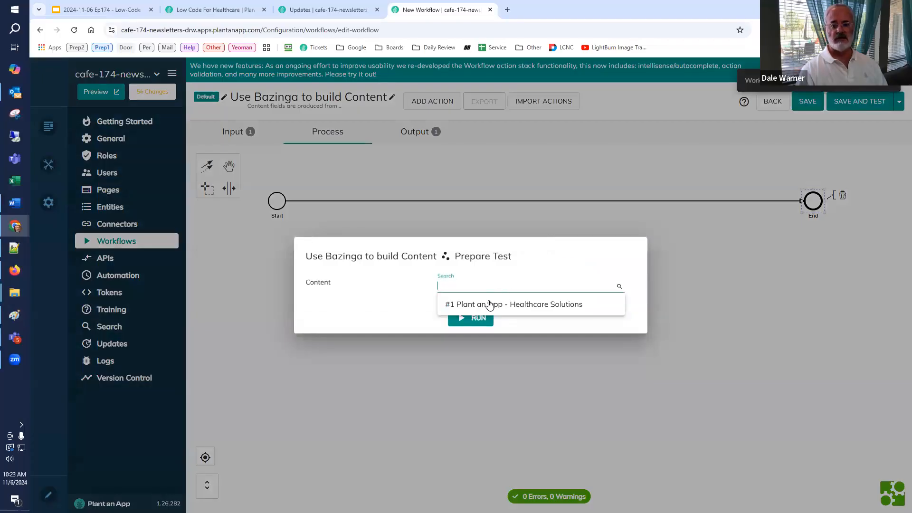
pyautogui.click(488, 308)
pyautogui.click(480, 320)
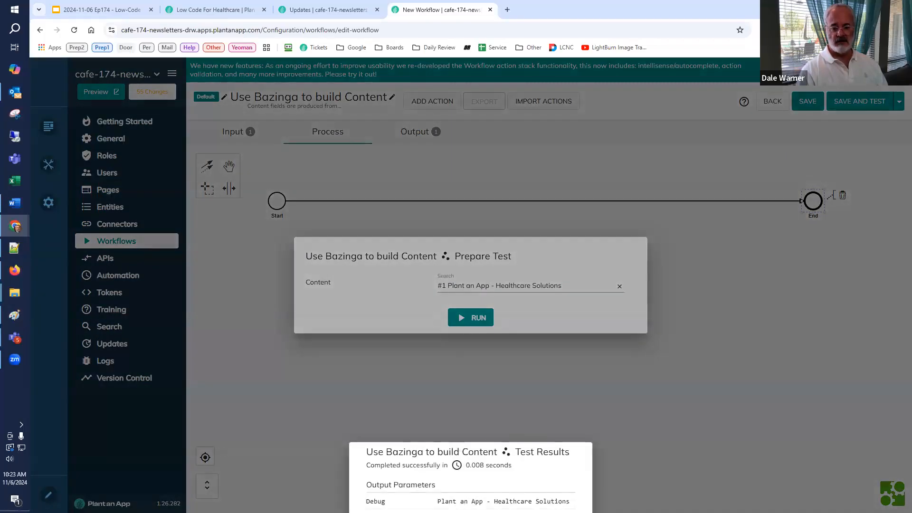
pyautogui.click(553, 408)
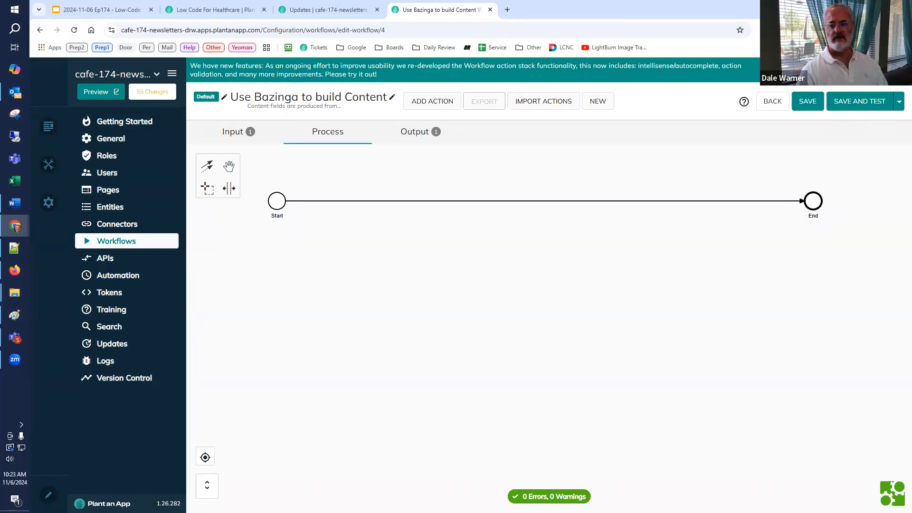
pyautogui.click(807, 101)
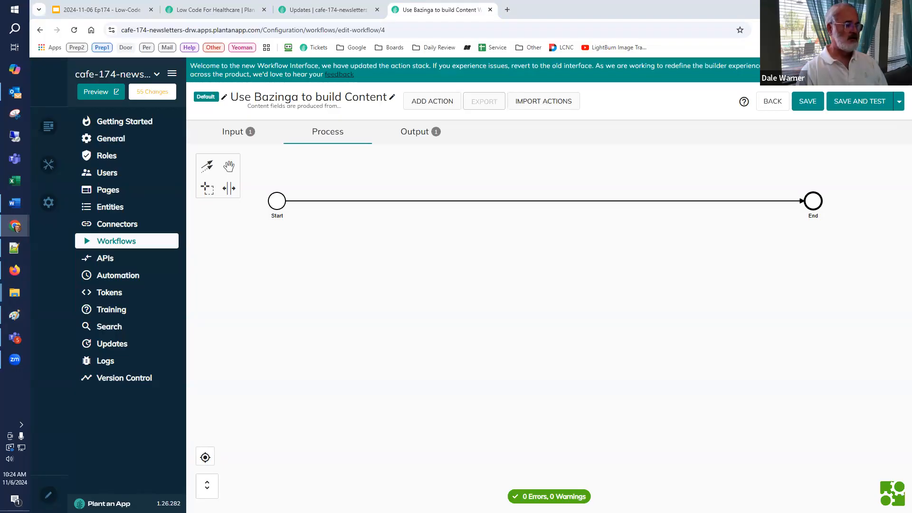
# Step: Import the Create/Update Tokens and Create JSON Object actions and place them in that order between Start and End
pyautogui.click(539, 106)
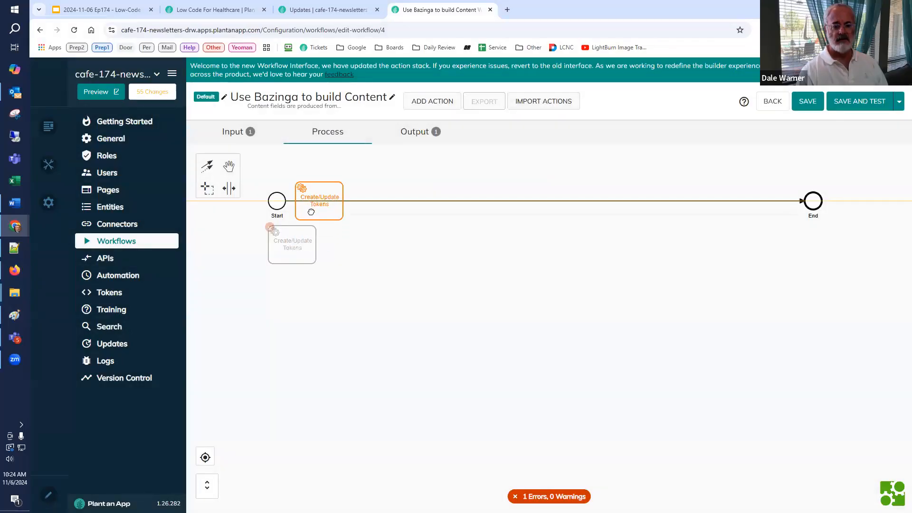
pyautogui.click(315, 213)
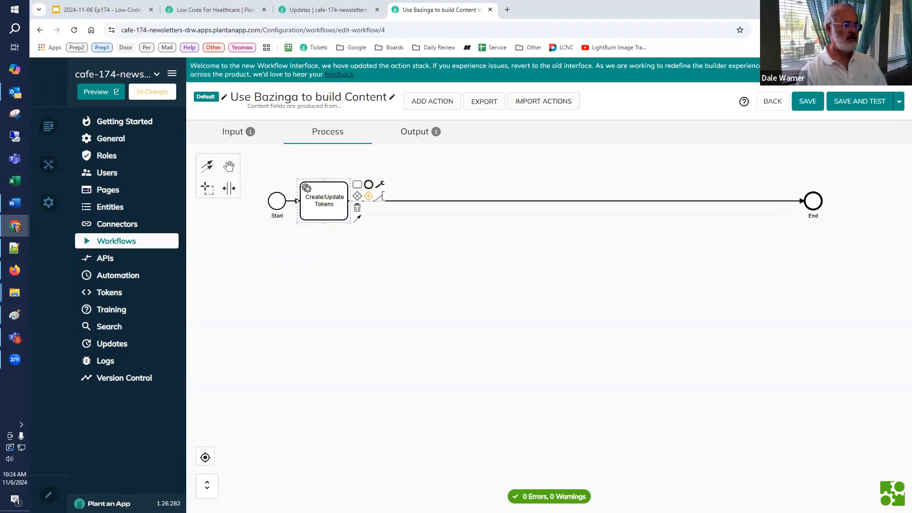
pyautogui.click(540, 101)
pyautogui.hotkey('ctrl', 'v')
pyautogui.click(596, 376)
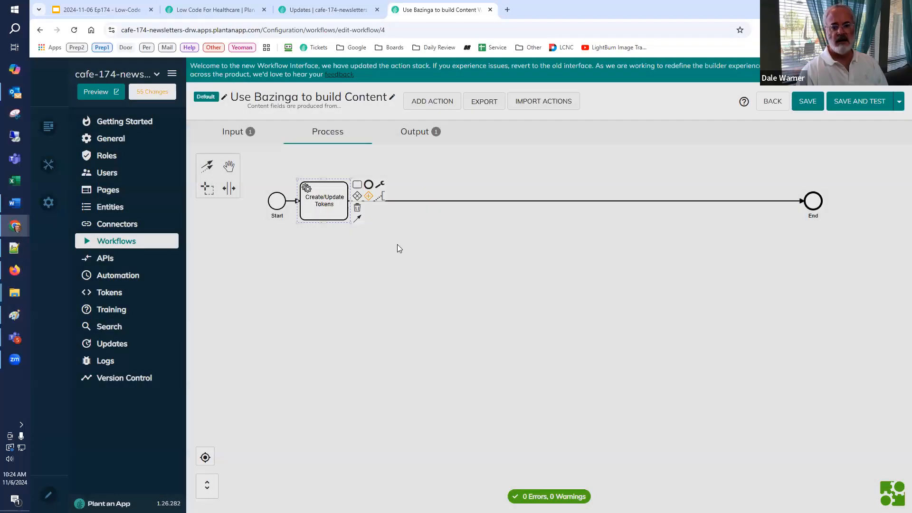
pyautogui.moveTo(388, 223); pyautogui.dragTo(393, 205)
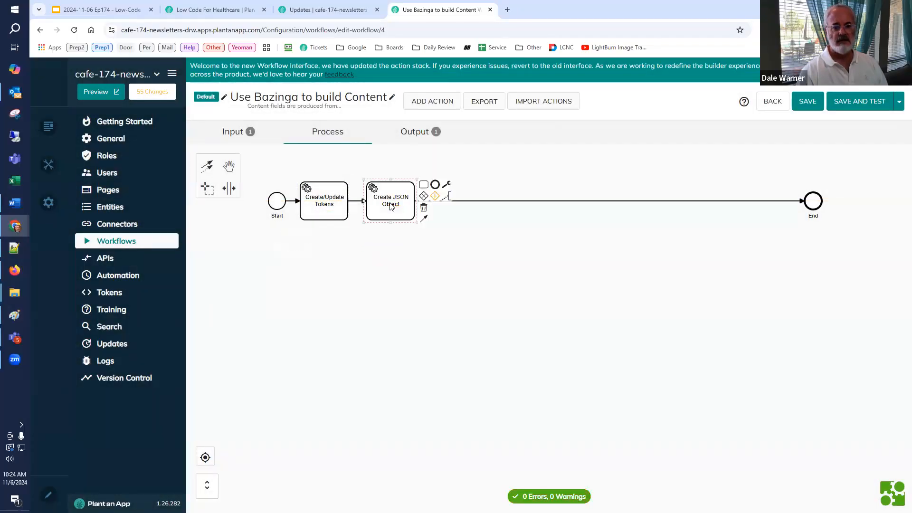
# Step: Rename the Create JSON Object action as "Create jsonParameter for Bazinga" and save its settings
pyautogui.doubleClick(390, 209)
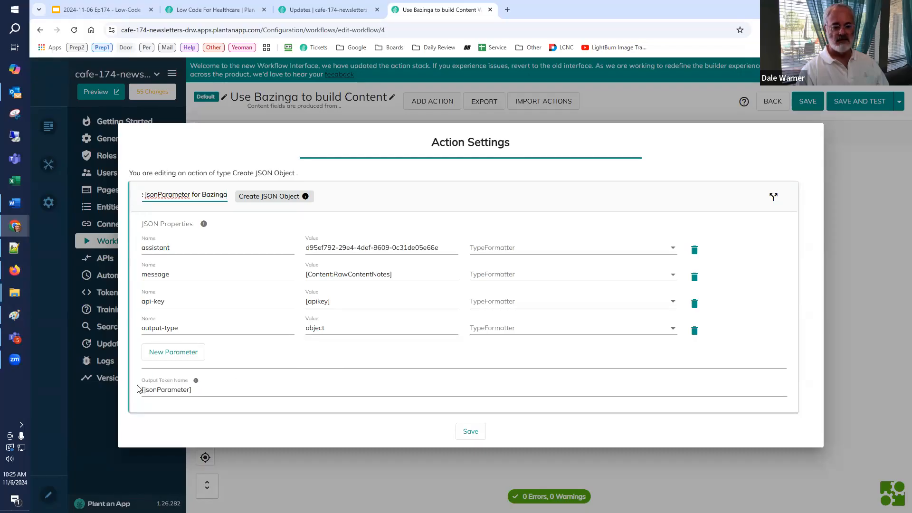
pyautogui.click(470, 433)
pyautogui.doubleClick(384, 216)
pyautogui.click(471, 432)
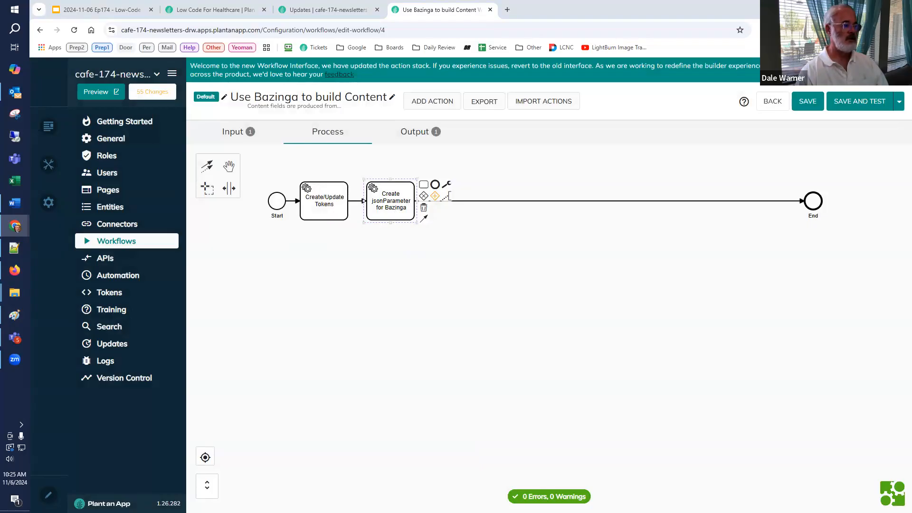
# Step: Import the Server Request action for calling Bazinga and place it on the flow line after the jsonParameter action
pyautogui.click(458, 331)
pyautogui.click(543, 101)
pyautogui.click(452, 279)
pyautogui.hotkey('ctrl', 'v')
pyautogui.click(589, 376)
pyautogui.moveTo(292, 244); pyautogui.dragTo(455, 200)
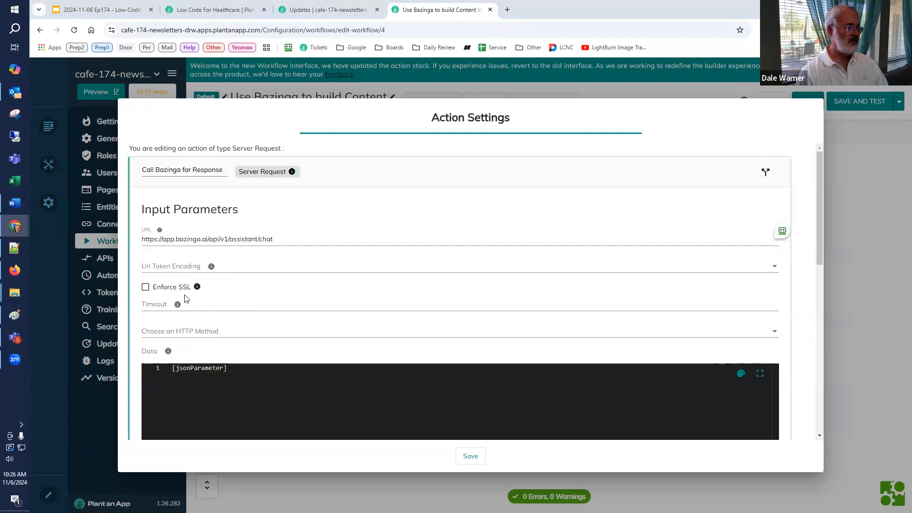
# Step: Set the Call Bazinga for Response action's HTTP method to GET, copy its output token name and save the settings
pyautogui.click(200, 332)
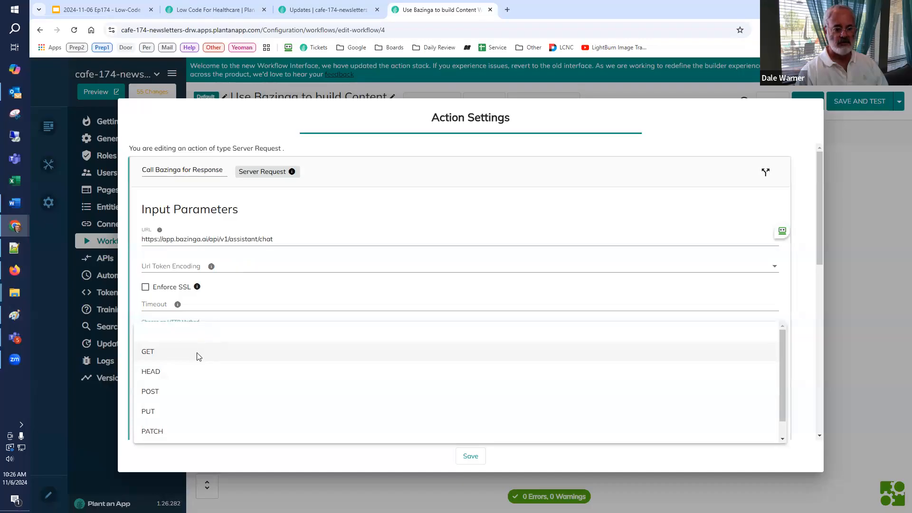
pyautogui.click(199, 356)
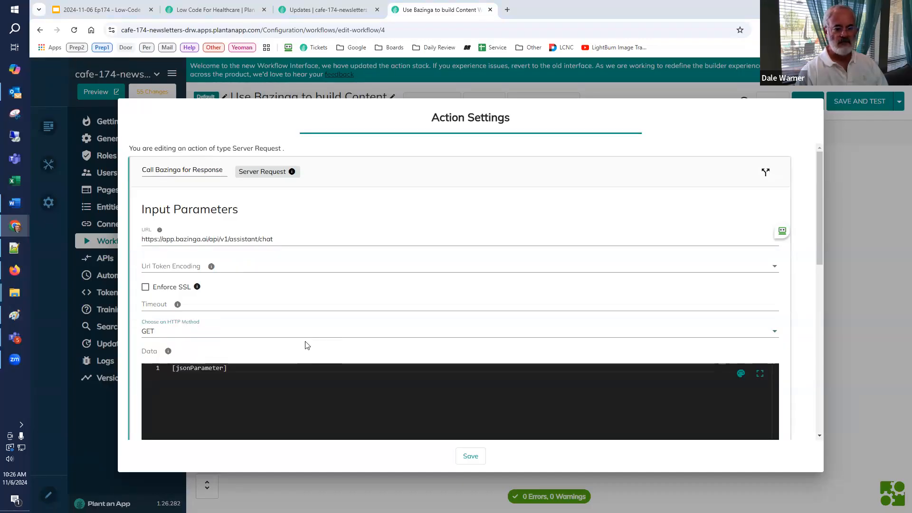
pyautogui.scroll(-3, 250, 308)
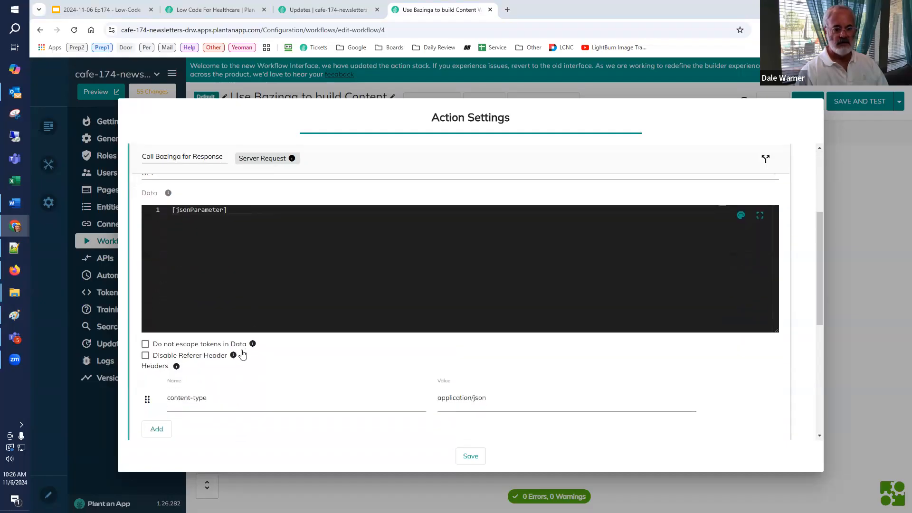
pyautogui.scroll(-2, 243, 355)
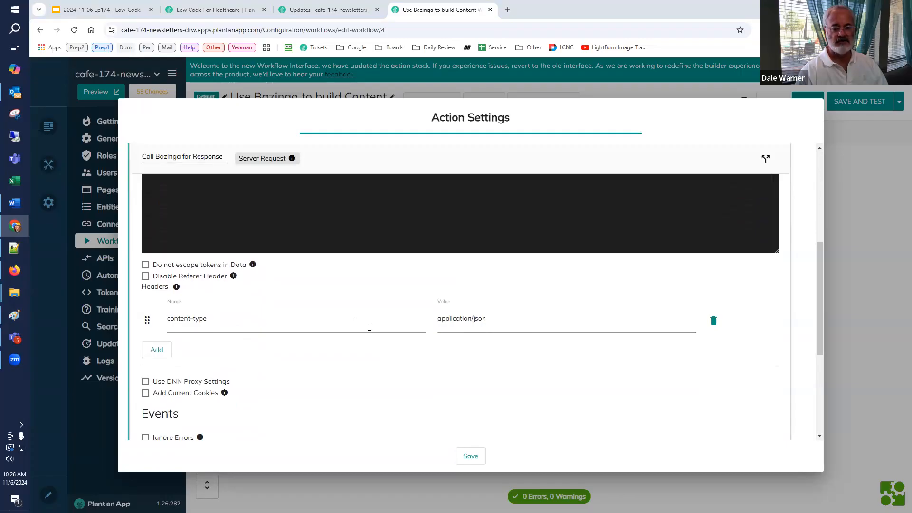
pyautogui.scroll(-4, 369, 332)
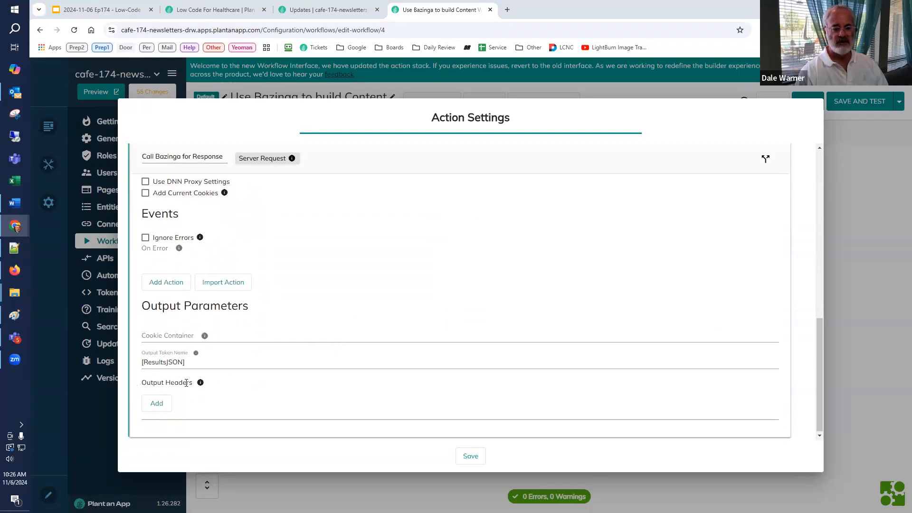
pyautogui.tripleClick(155, 364)
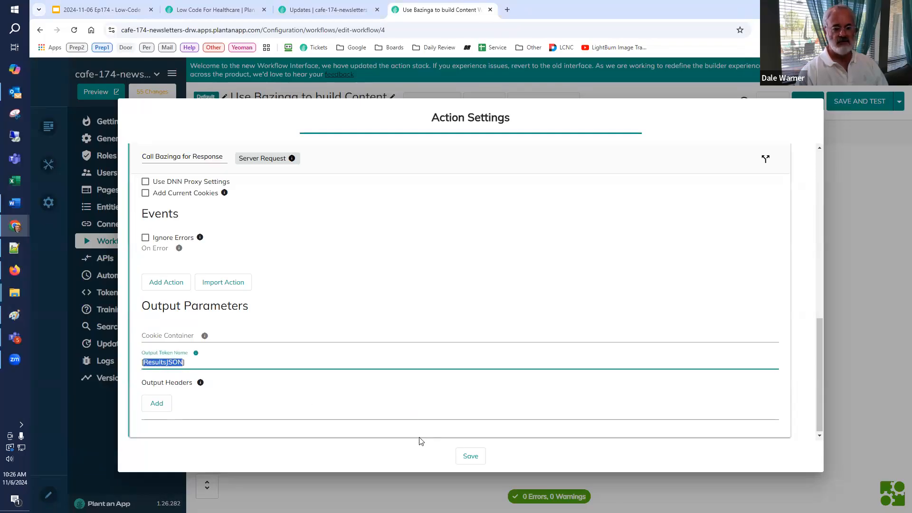
pyautogui.click(469, 459)
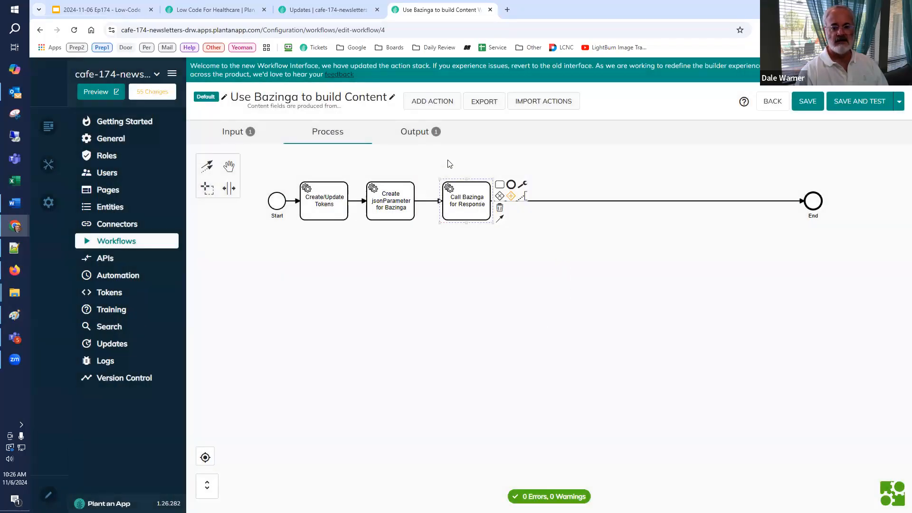
# Step: Set the value of the workflow's Debug output parameter to [ResultsJSON]
pyautogui.click(425, 132)
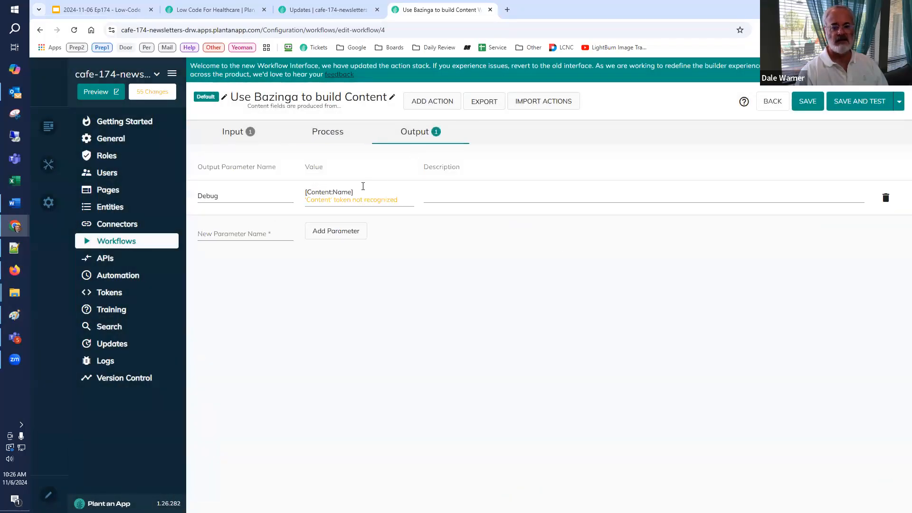
pyautogui.hotkey('ctrl', 'a')
pyautogui.write('[ResultsJSON]')
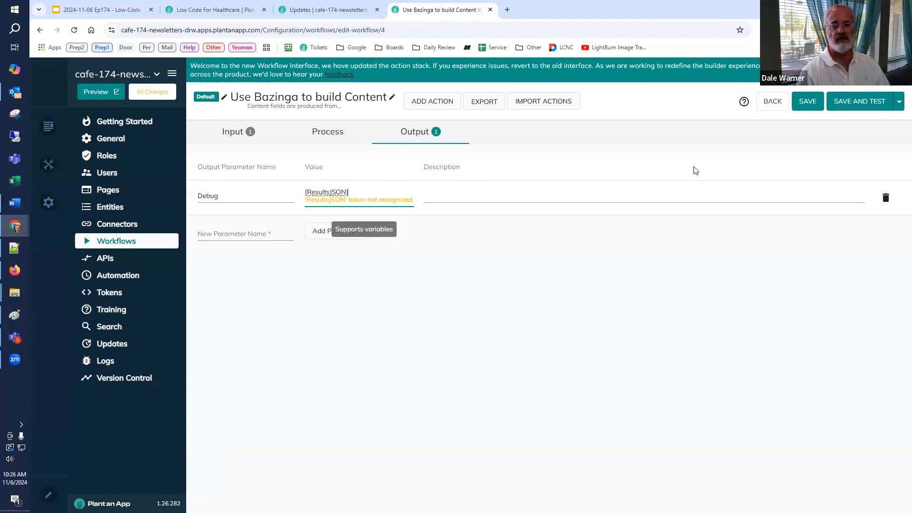
# Step: Save and test-run the workflow with the "Plant an App - Healthcare Solutions" record, read through the error report and close the test
pyautogui.click(838, 110)
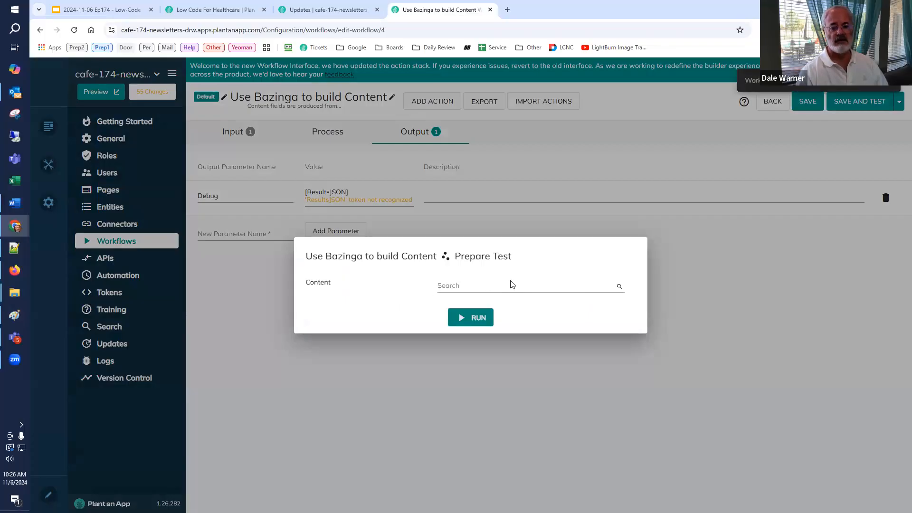
pyautogui.click(507, 285)
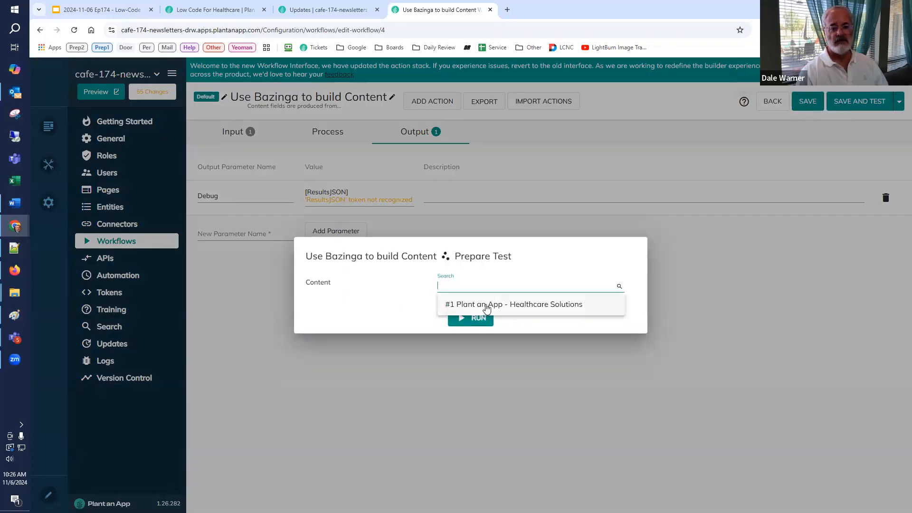
pyautogui.click(487, 306)
pyautogui.click(474, 318)
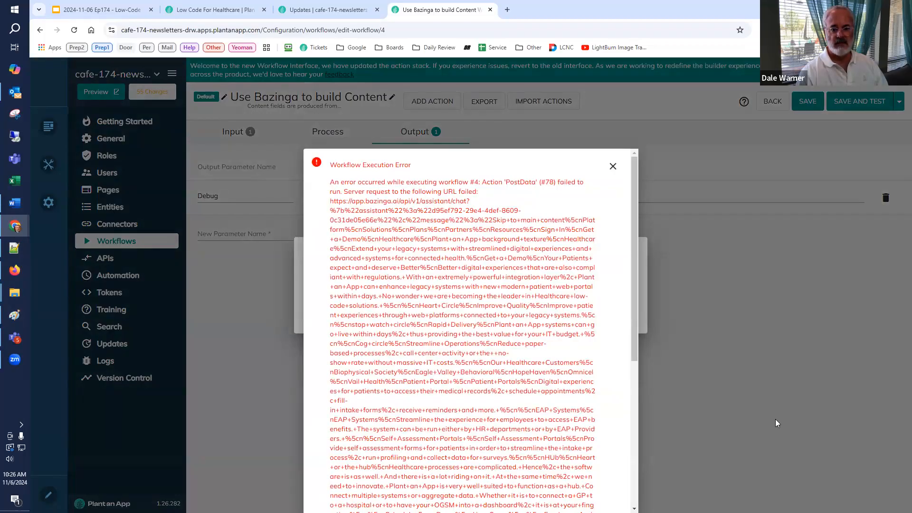
pyautogui.moveTo(637, 323); pyautogui.dragTo(637, 494)
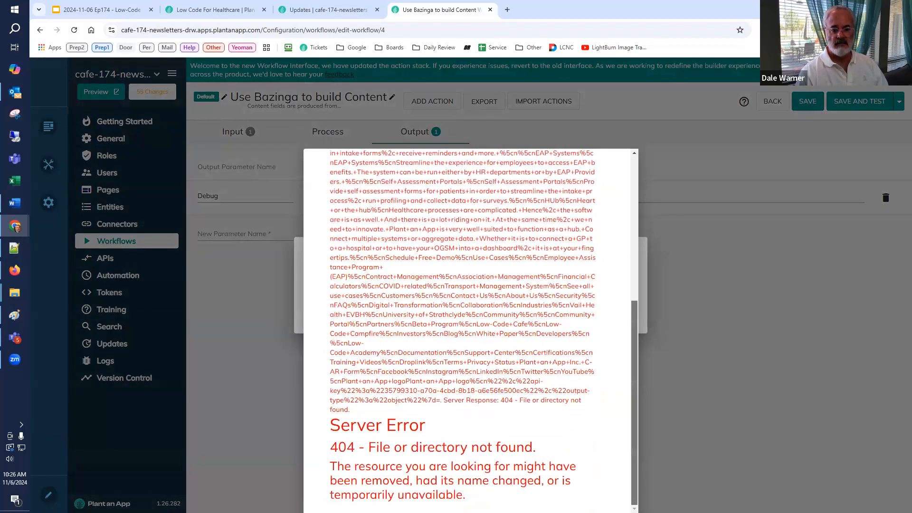
pyautogui.click(780, 449)
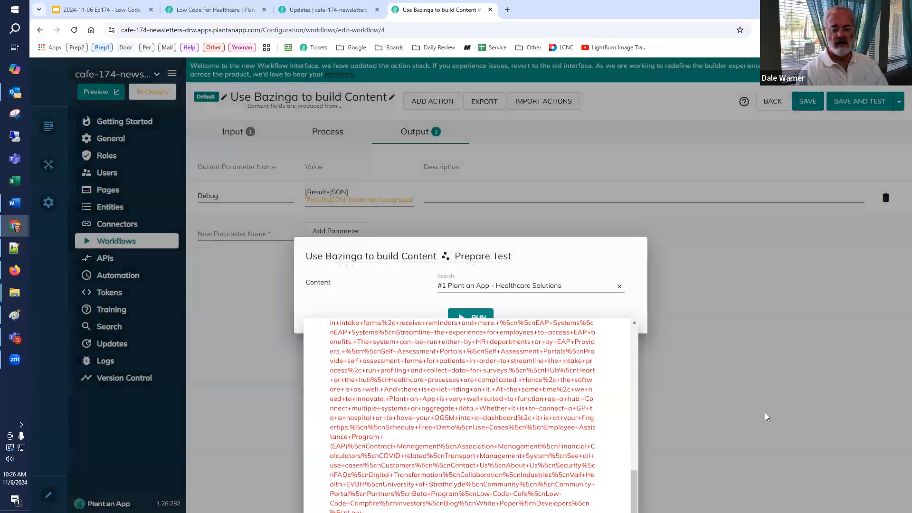
pyautogui.click(294, 165)
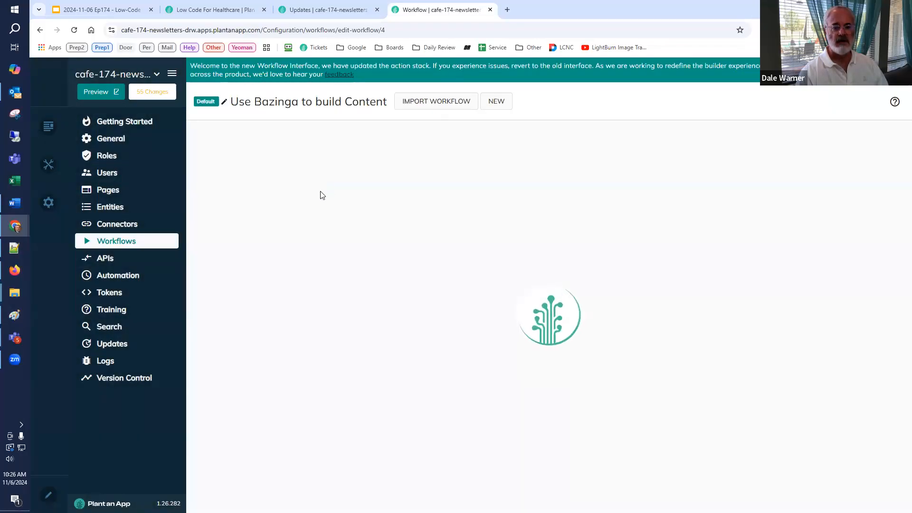
# Step: Change the Call Bazinga for Response action's HTTP method to POST and save its settings
pyautogui.click(451, 217)
pyautogui.doubleClick(451, 217)
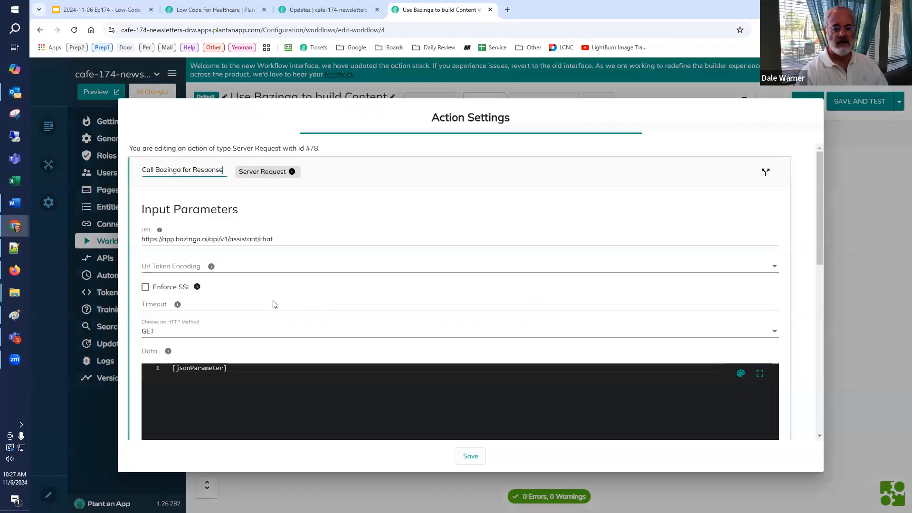
pyautogui.click(173, 341)
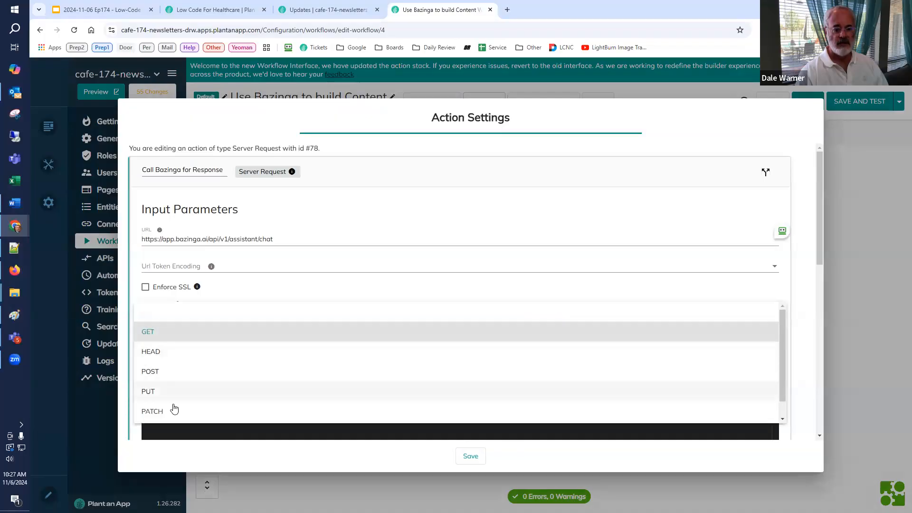
pyautogui.scroll(-1, 177, 360)
pyautogui.click(178, 359)
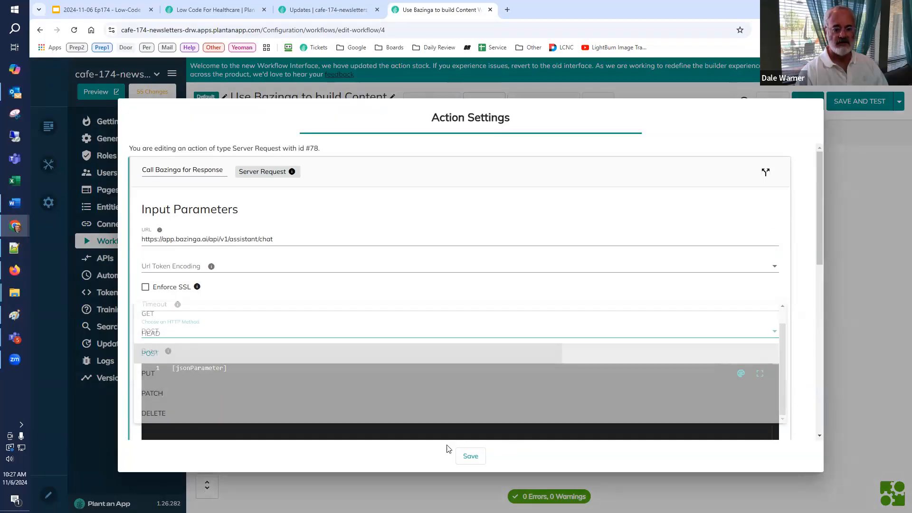
pyautogui.click(469, 455)
# Step: Save the workflow with the corrected request and test-run it on the "Plant an App - Healthcare Solutions" record
pyautogui.click(836, 105)
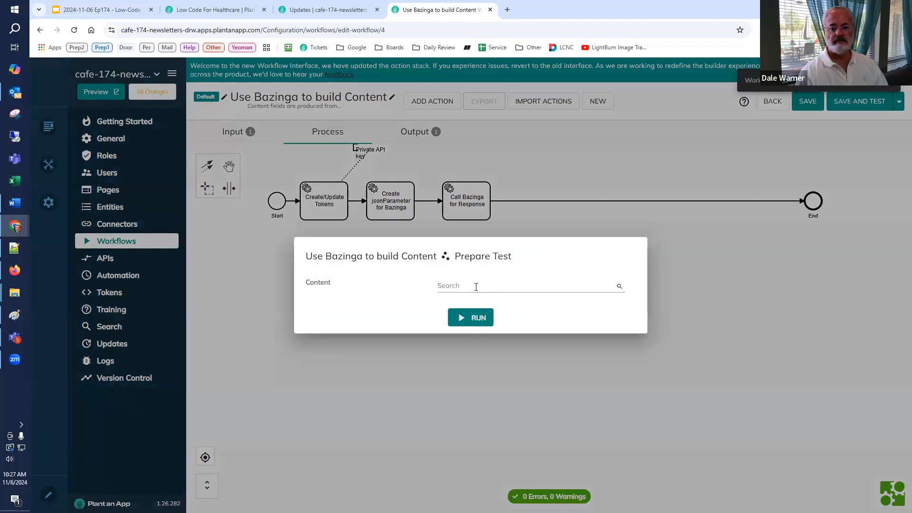
pyautogui.click(476, 287)
pyautogui.click(475, 305)
pyautogui.click(472, 318)
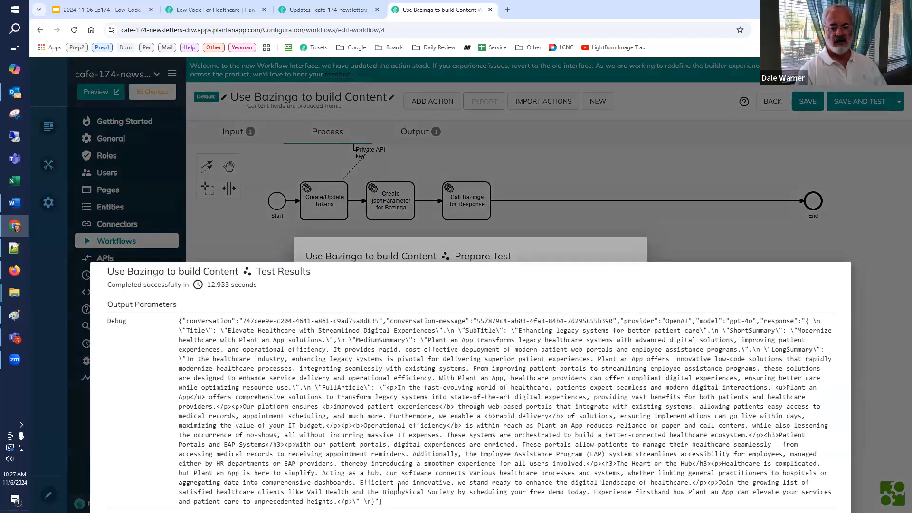
# Step: Copy the Debug output into a new Notepad++ document, format it as indented JSON and examine its response value
pyautogui.moveTo(384, 502); pyautogui.dragTo(173, 325)
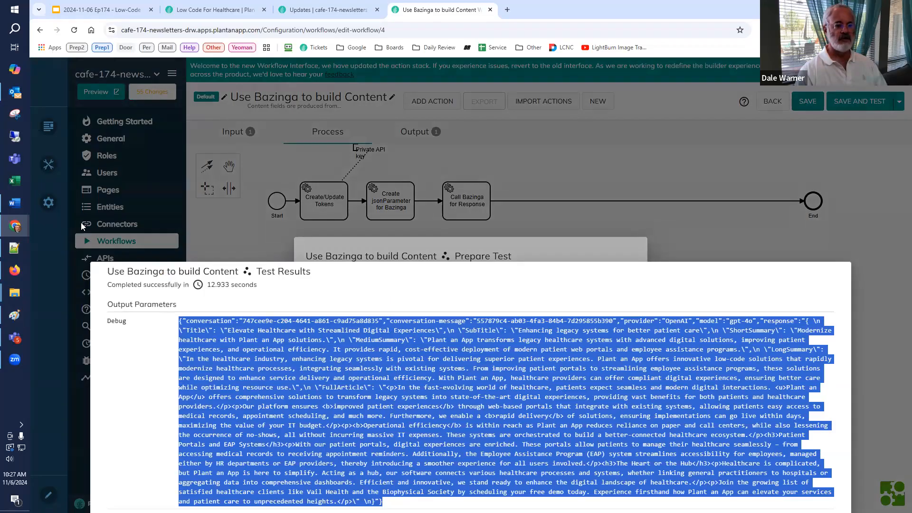
pyautogui.click(13, 251)
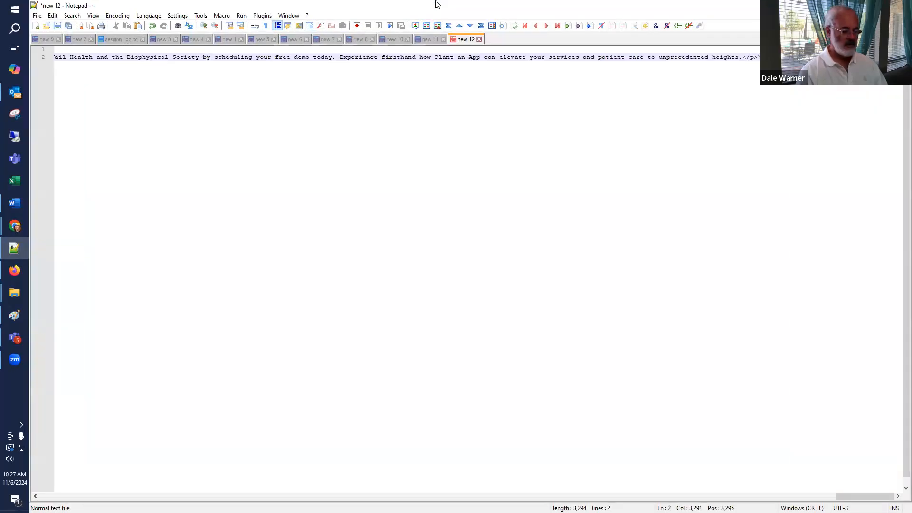
pyautogui.hotkey('ctrl', 'alt', 'shift', 'm')
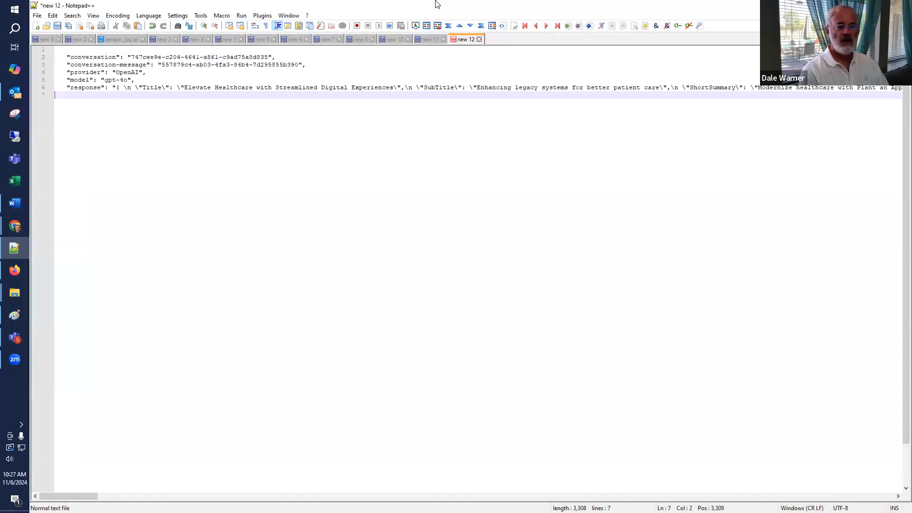
pyautogui.hotkey('ctrl', 'Home')
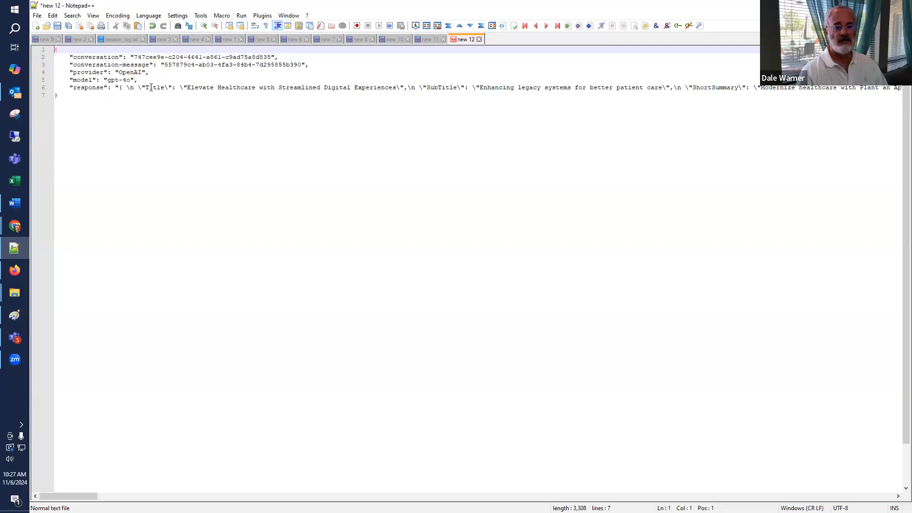
pyautogui.moveTo(141, 88); pyautogui.dragTo(491, 120)
pyautogui.click(491, 120)
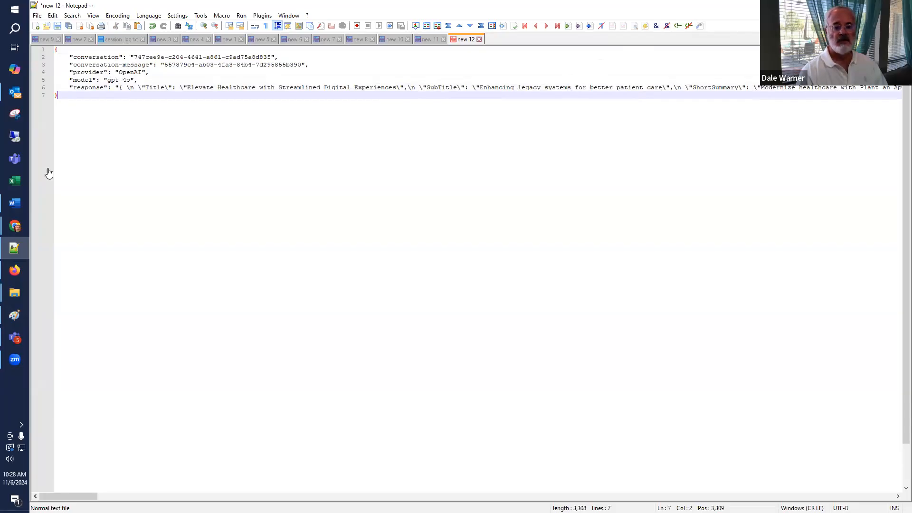
# Step: Move the Notepad++ window to the other display and close the workflow's test results and test setup
pyautogui.press('super+shift+Right')
pyautogui.click(693, 249)
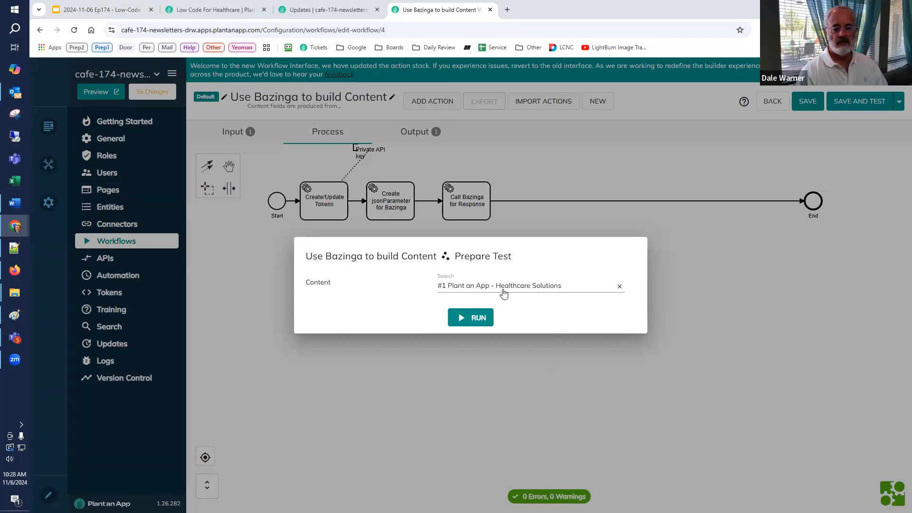
pyautogui.click(540, 206)
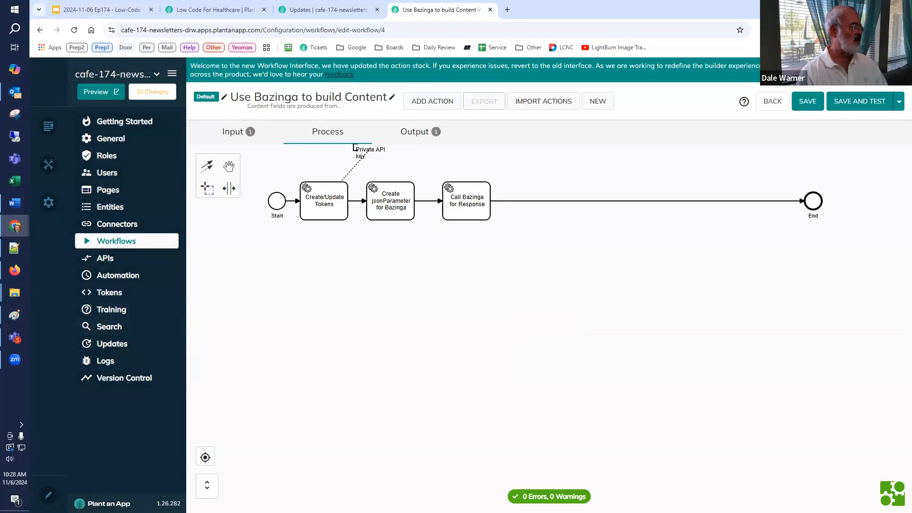
pyautogui.click(18, 254)
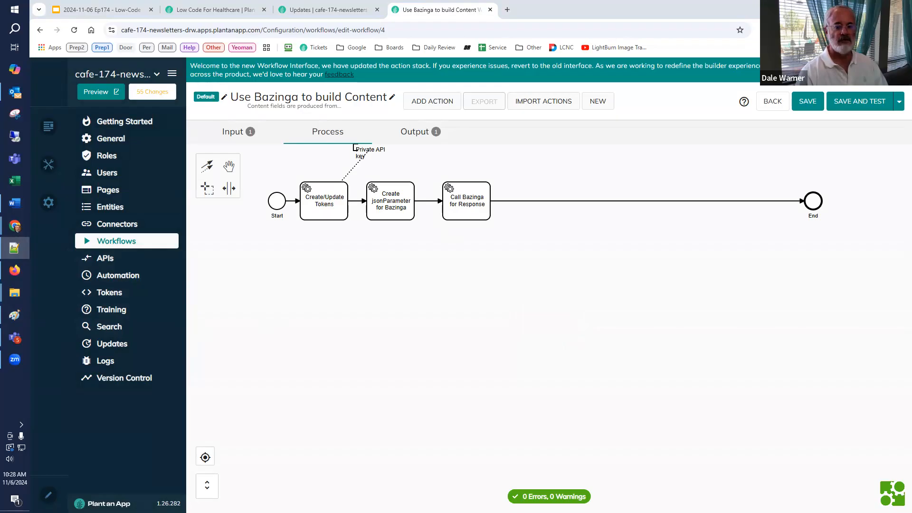
# Step: Append a Parse JSON Into Tokens action directly after the Call Bazinga for Response action
pyautogui.click(487, 198)
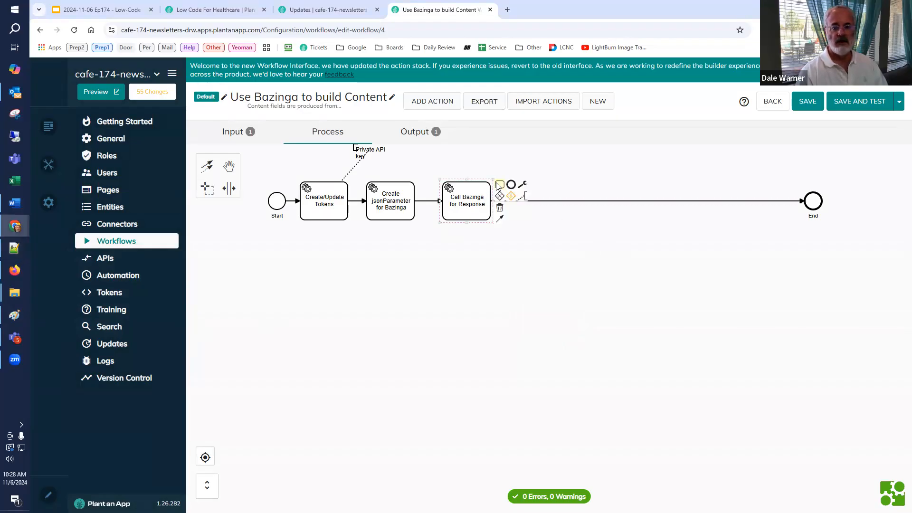
pyautogui.click(499, 185)
pyautogui.write('parse')
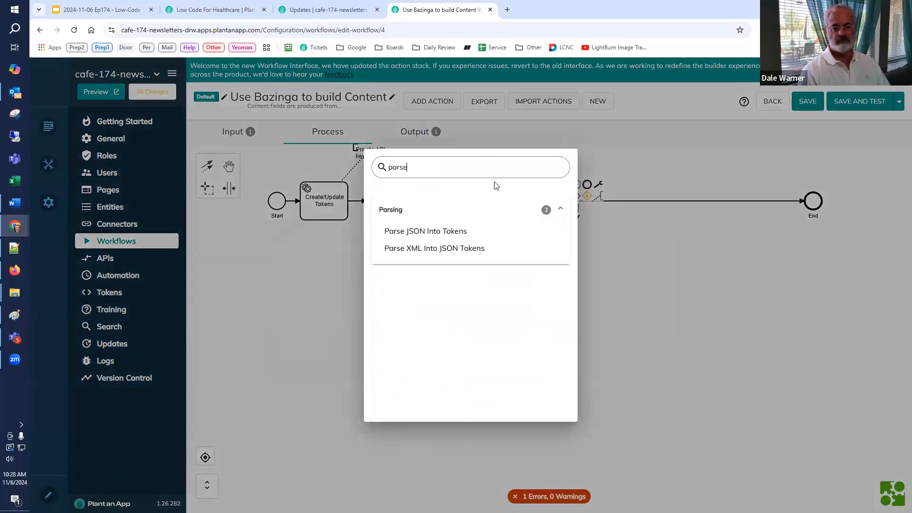
pyautogui.click(474, 231)
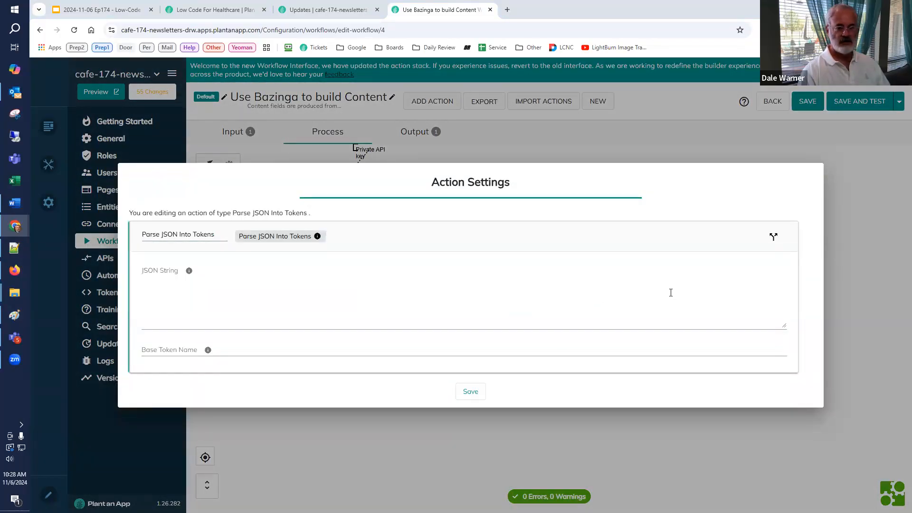
# Step: Set the parsing action's JSON String to [ResultsJSON] and its Base Token Name to CR, and save the settings
pyautogui.click(474, 275)
pyautogui.hotkey('ctrl', 'v')
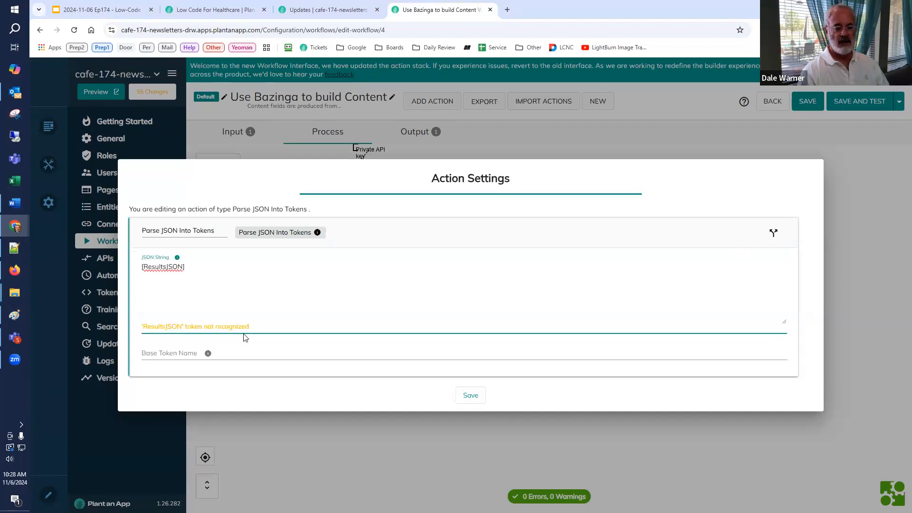
pyautogui.click(158, 354)
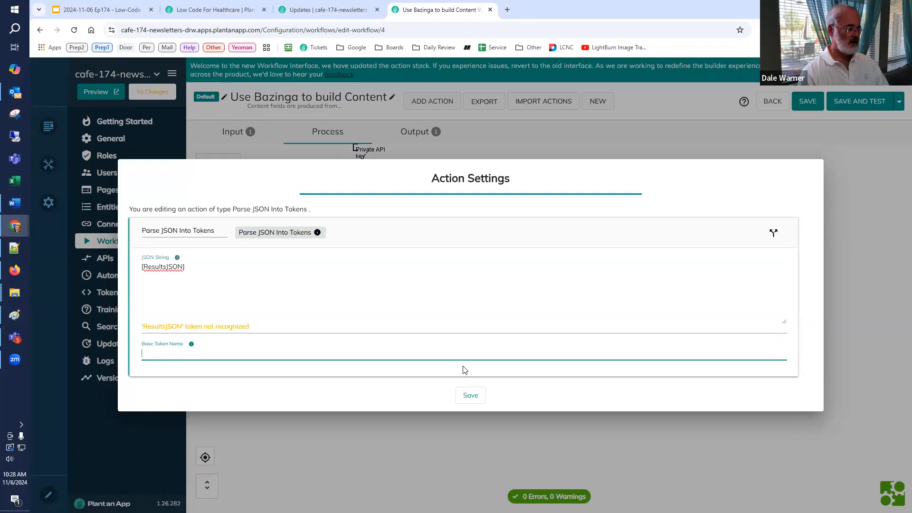
pyautogui.write('CR')
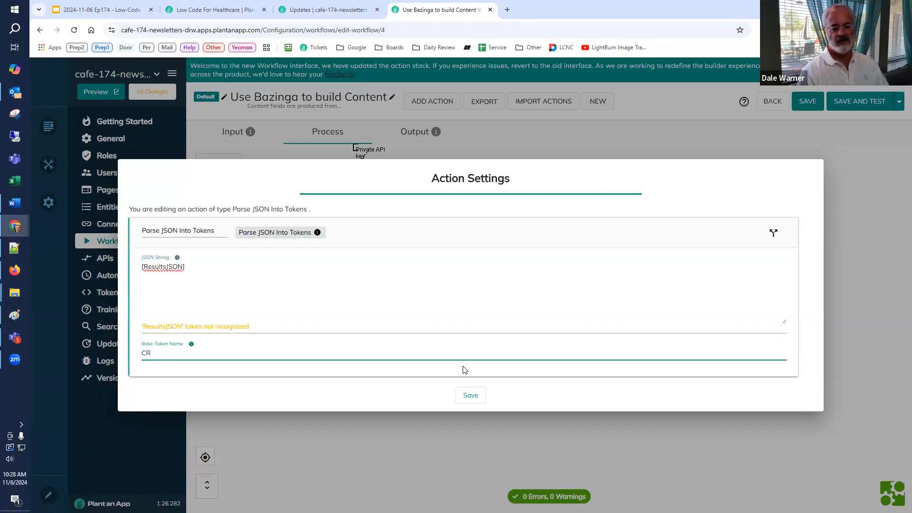
pyautogui.click(476, 398)
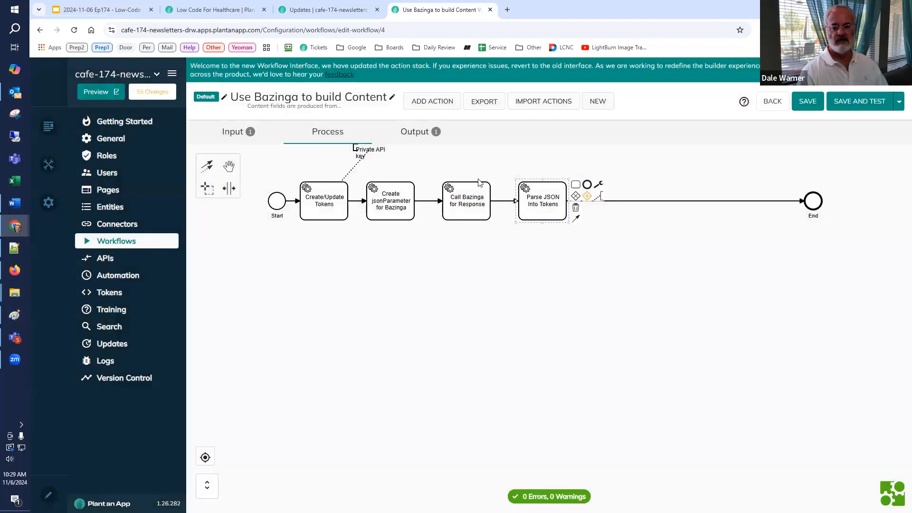
# Step: Set the value of the workflow's Debug output parameter to [CR:response]
pyautogui.click(417, 133)
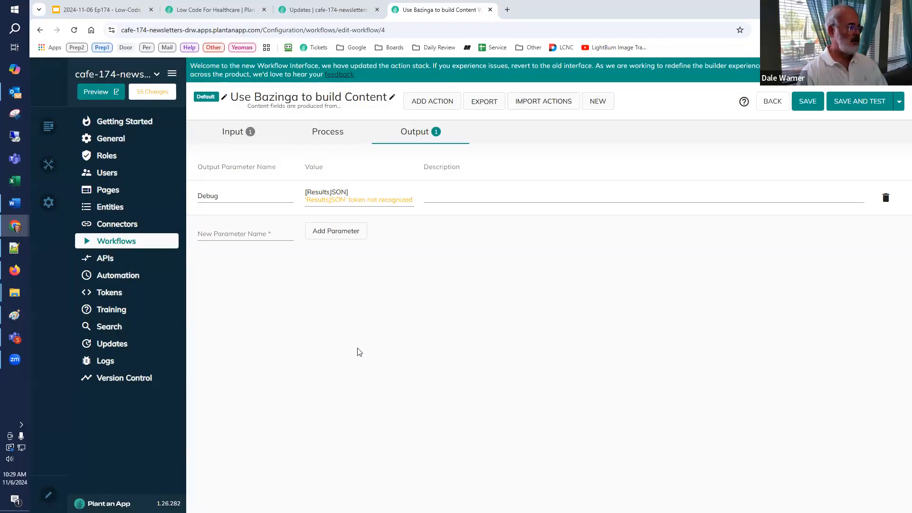
pyautogui.click(361, 190)
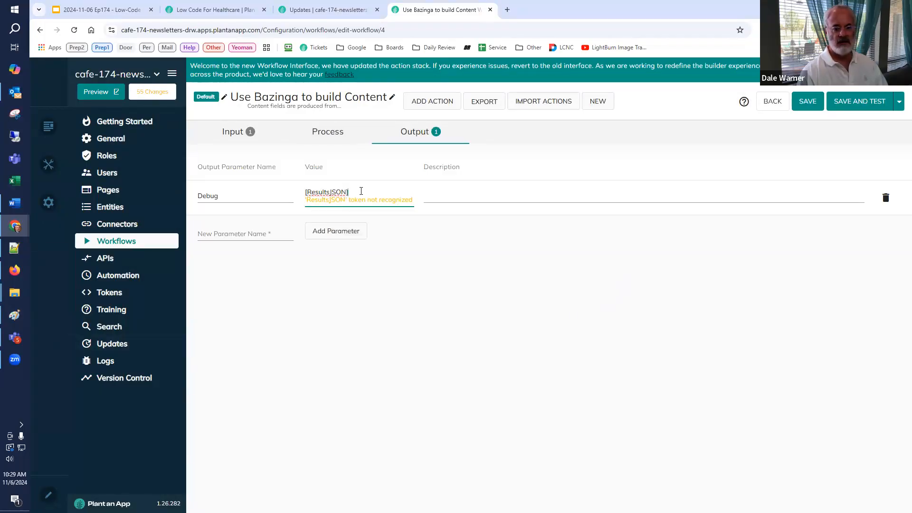
pyautogui.moveTo(305, 191); pyautogui.dragTo(311, 281)
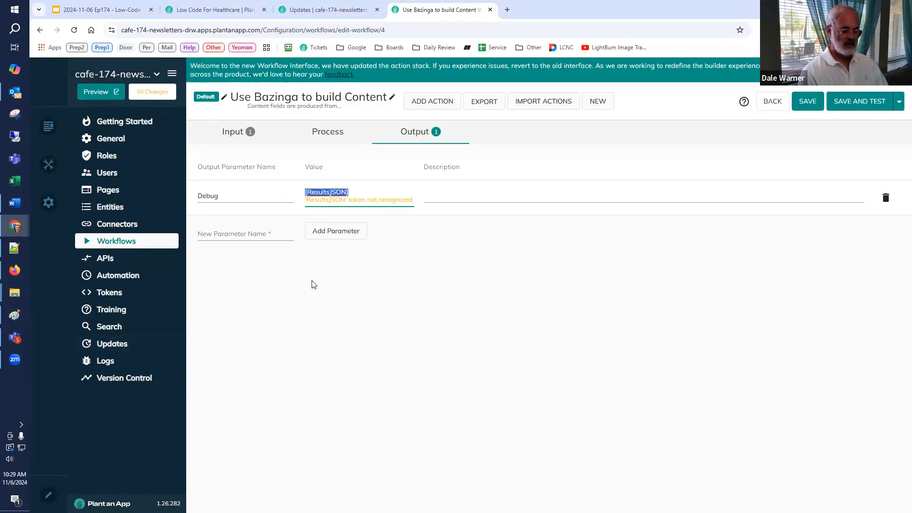
pyautogui.write('[CR:resoibse]')
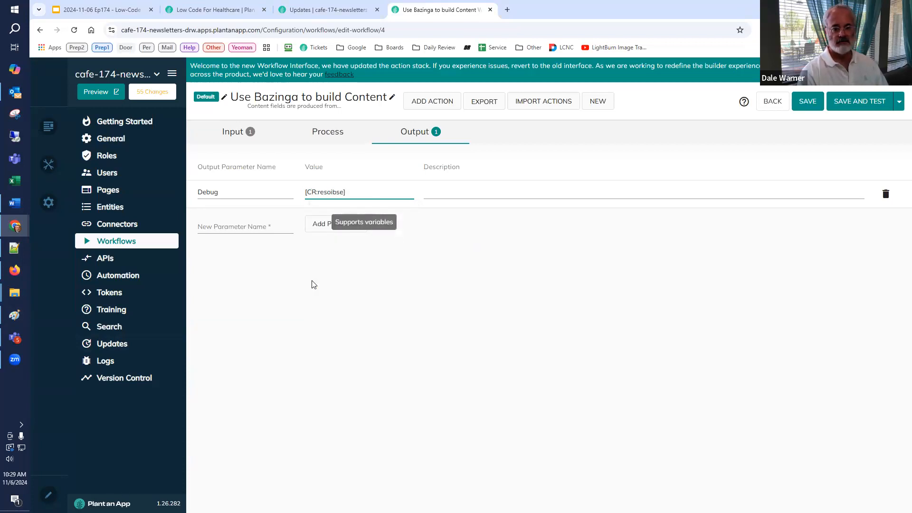
pyautogui.press('Left')
pyautogui.hotkey('ctrl', 'shift', 'Left')
pyautogui.write('response')
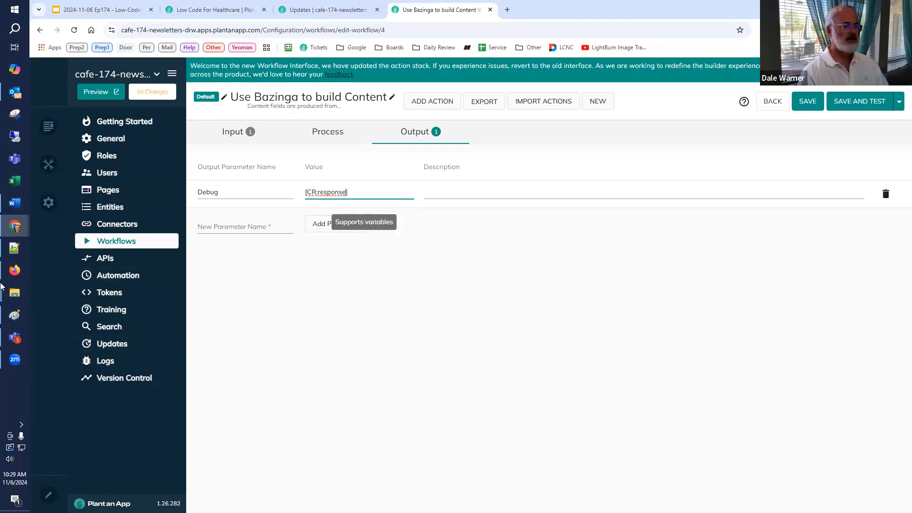
pyautogui.click(11, 247)
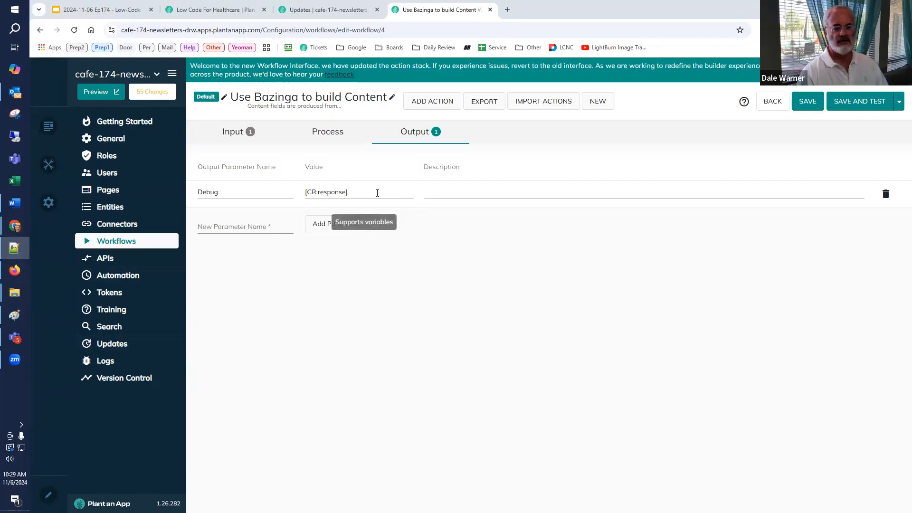
# Step: Save the workflow and run a test of it to produce the Debug output
pyautogui.click(860, 101)
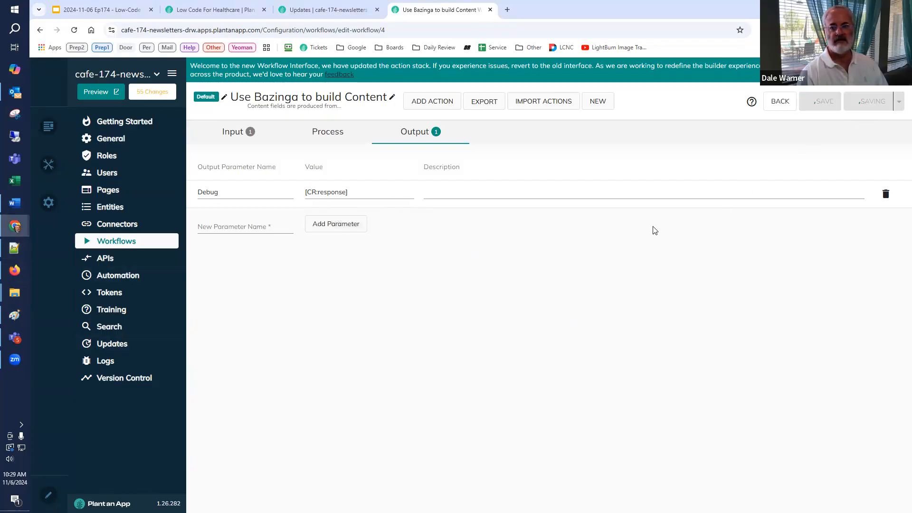
pyautogui.click(488, 307)
pyautogui.click(489, 320)
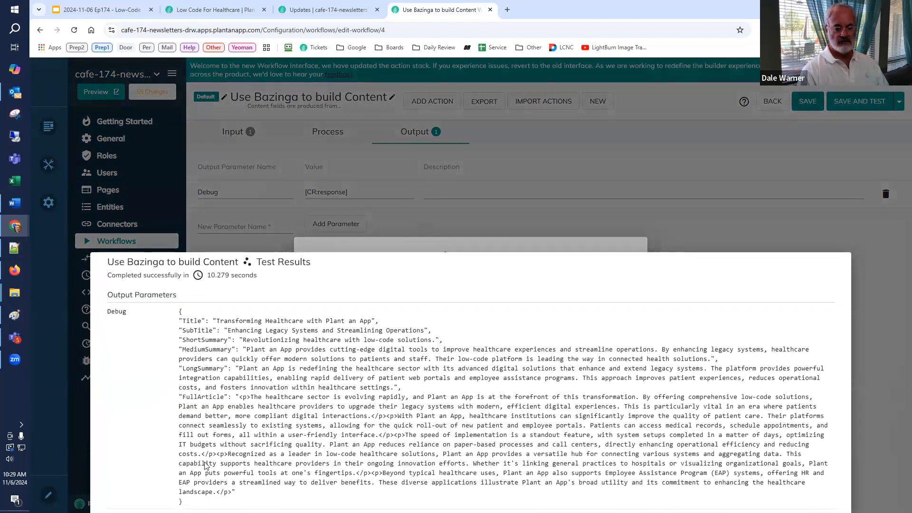
# Step: Copy the whole Debug output and paste it below the existing JSON in the Notepad++ document, after blank lines
pyautogui.tripleClick(178, 464)
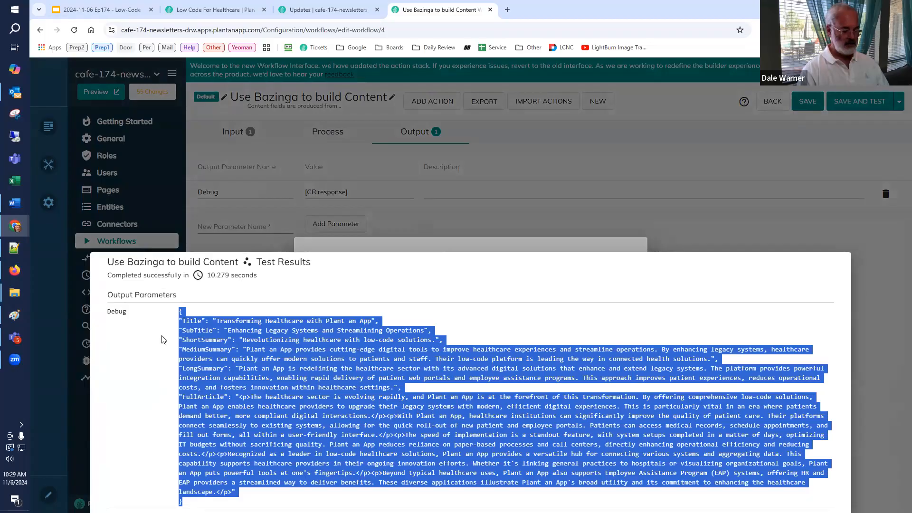
pyautogui.hotkey('alt', 'Tab')
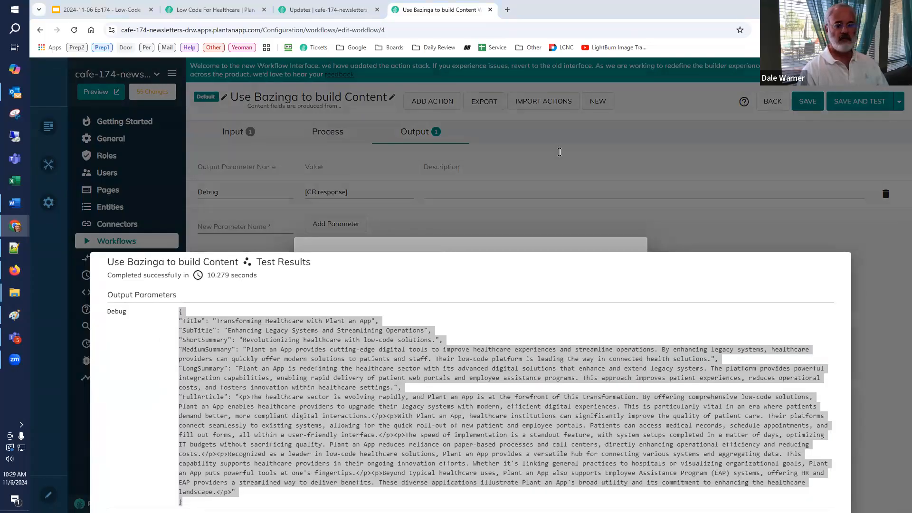
pyautogui.press('Return')
pyautogui.press('Return')
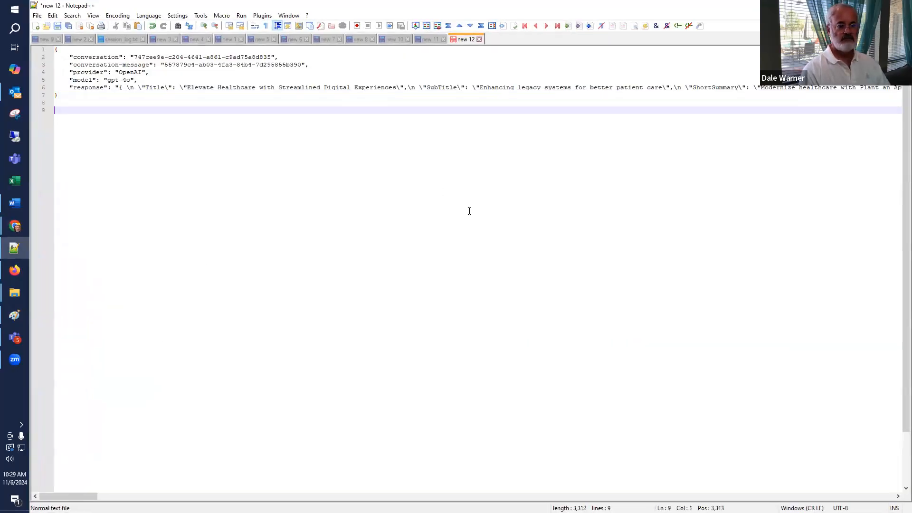
pyautogui.hotkey('ctrl', 'v')
# Step: Format the newly pasted response block as indented JSON
pyautogui.hotkey('shift', 'Up')
pyautogui.hotkey('shift', 'Up')
pyautogui.hotkey('shift', 'Up')
pyautogui.hotkey('shift', 'Up')
pyautogui.hotkey('shift', 'Up')
pyautogui.hotkey('shift', 'Up')
pyautogui.hotkey('shift', 'Up')
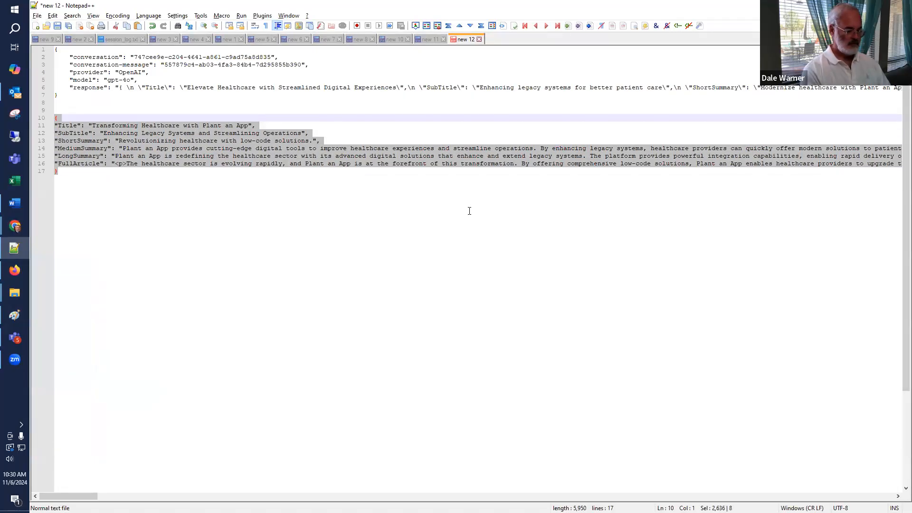
pyautogui.hotkey('ctrl', 'alt', 'm')
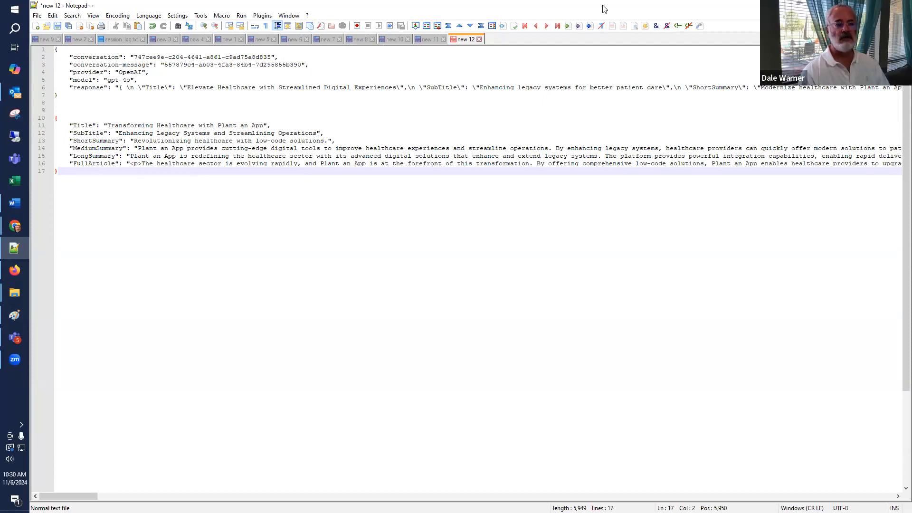
# Step: Switch back to Plant an App in Chrome and close the workflow's test results and test setup
pyautogui.hotkey('alt', 'Tab')
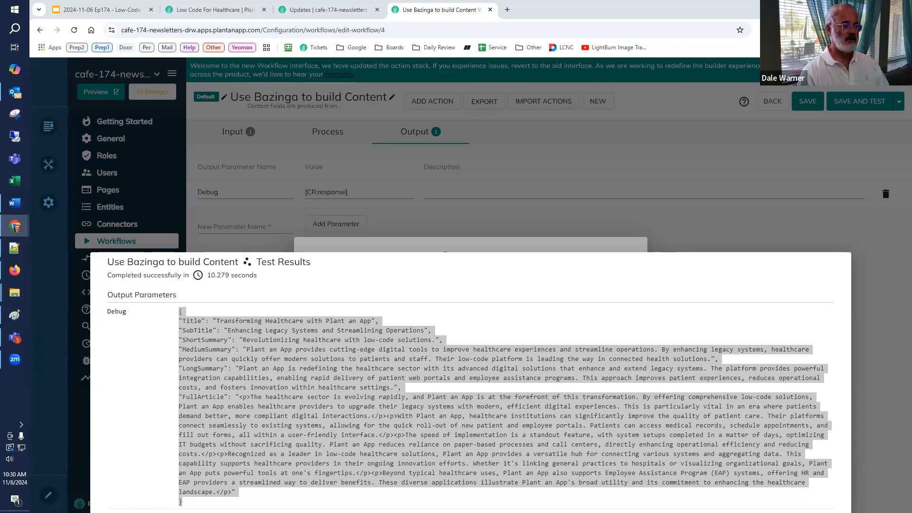
pyautogui.click(883, 328)
pyautogui.click(736, 459)
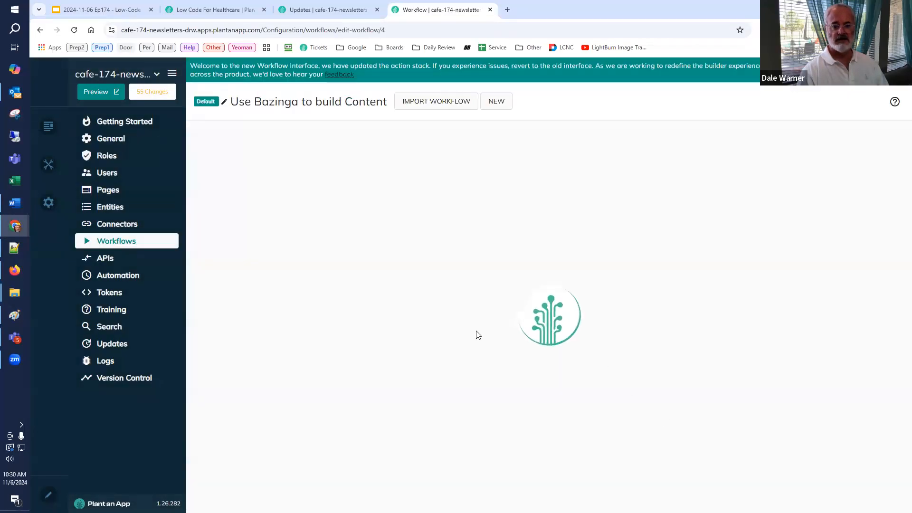
# Step: Append a Partially update Content action directly after the Parse JSON Into Tokens action
pyautogui.click(541, 209)
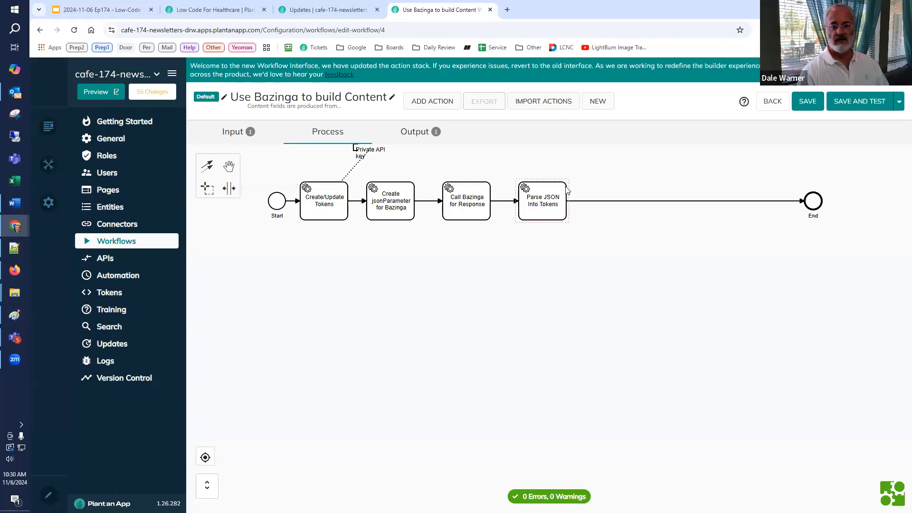
pyautogui.click(576, 184)
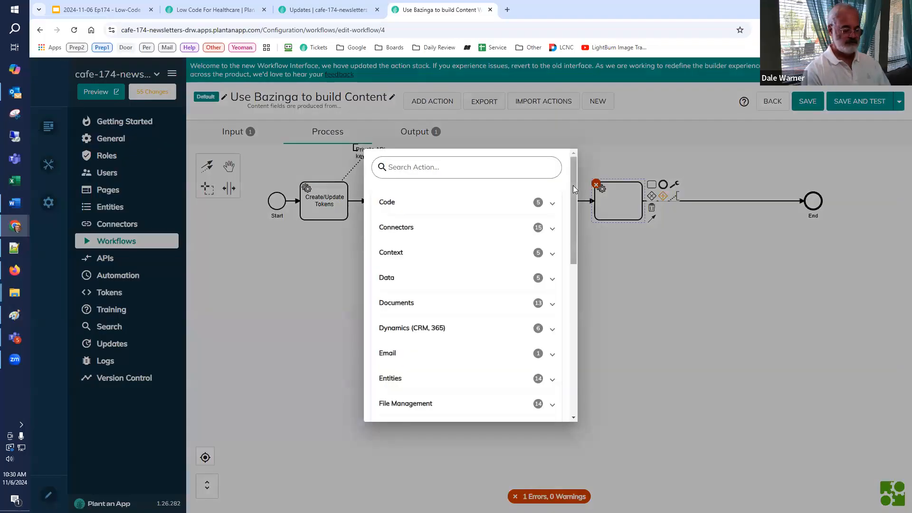
pyautogui.write('part con')
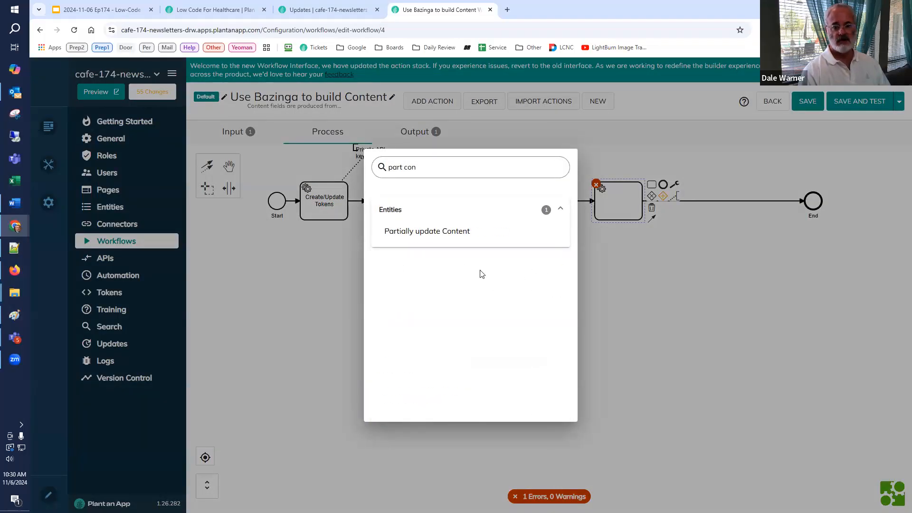
pyautogui.click(462, 235)
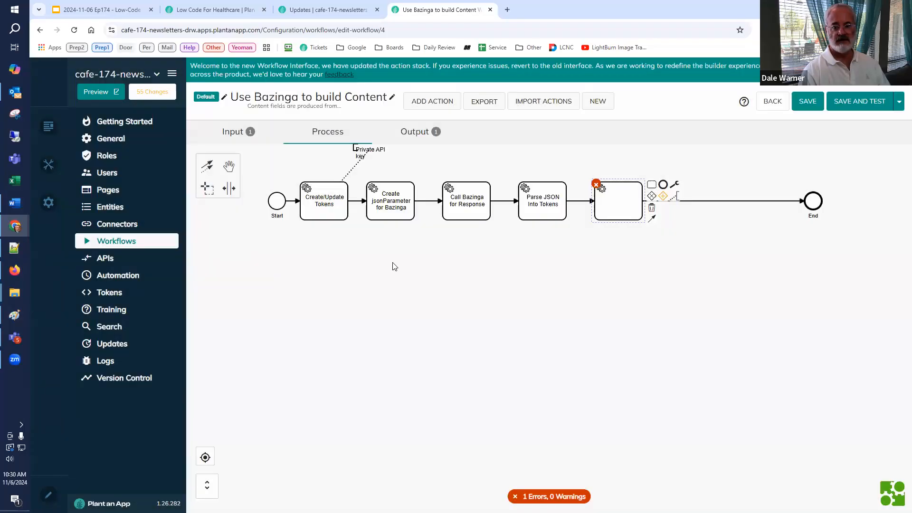
# Step: Set the Content ID of the Partially update Content action to [Content:Id]
pyautogui.click(214, 276)
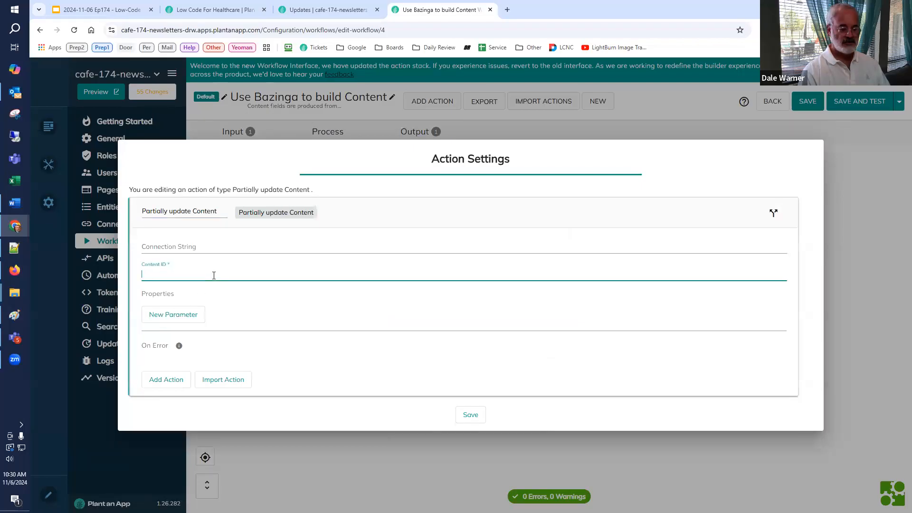
pyautogui.write('[Content')
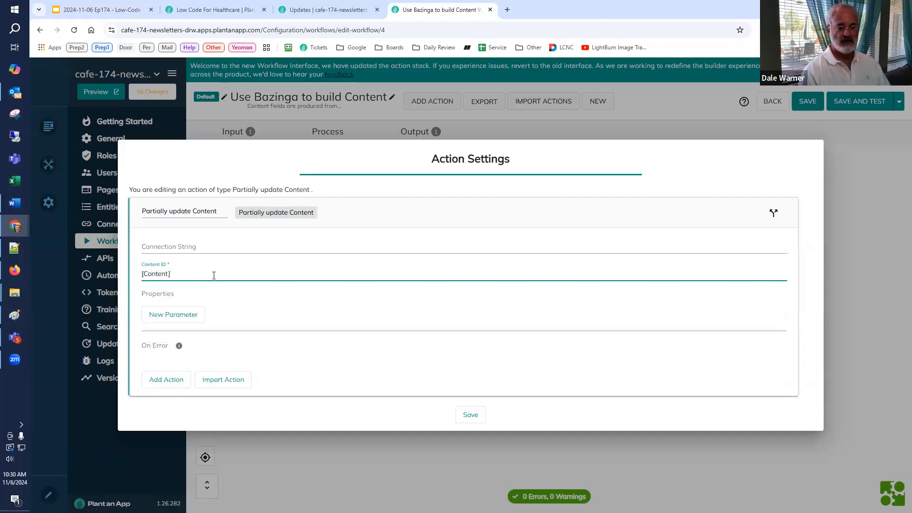
pyautogui.write(':Id')
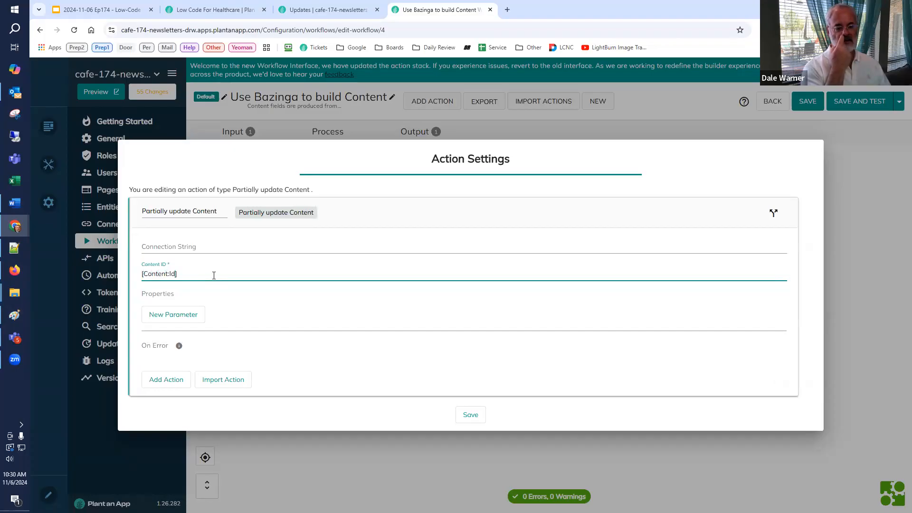
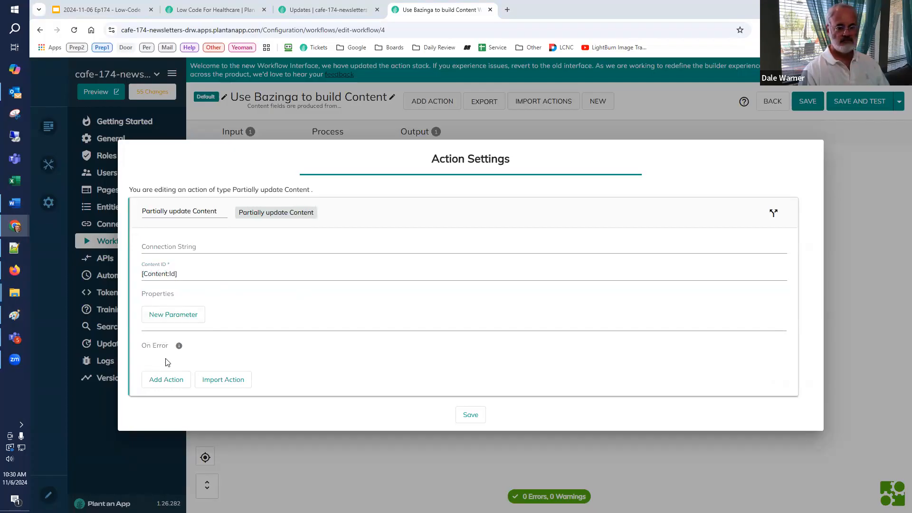
# Step: Add a Title property without a value to the Partially update Content action and save the action
pyautogui.click(179, 316)
pyautogui.click(179, 317)
pyautogui.click(181, 305)
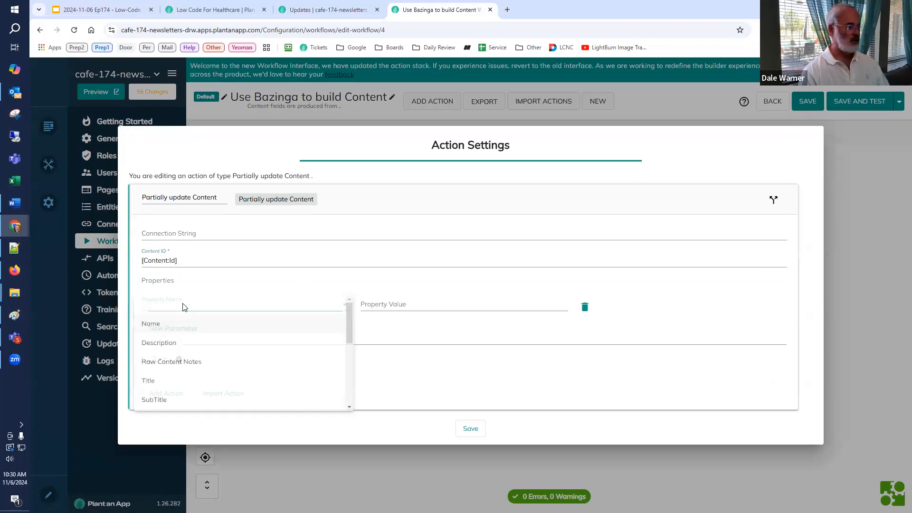
pyautogui.click(187, 384)
pyautogui.click(399, 301)
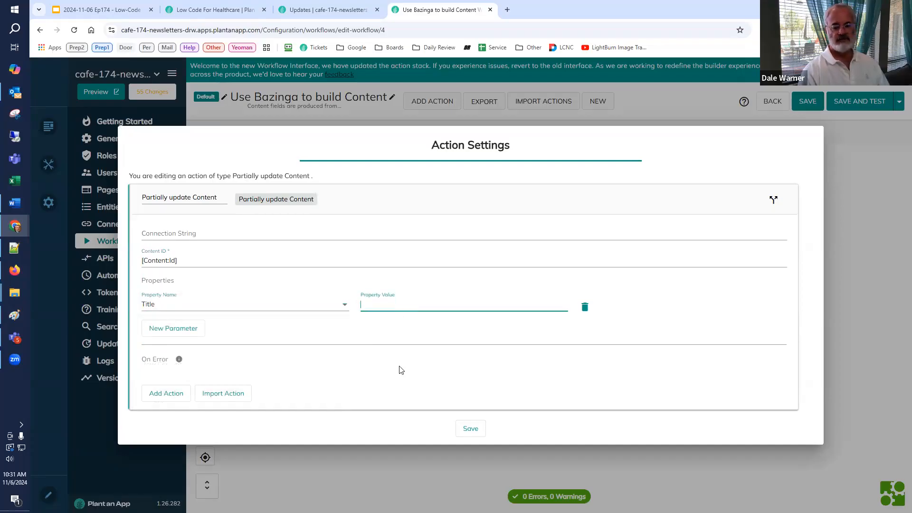
pyautogui.click(465, 433)
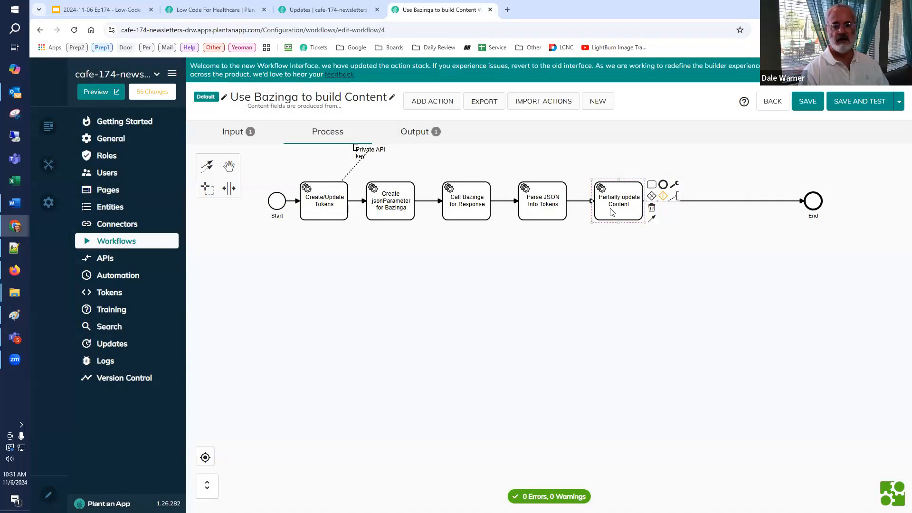
# Step: Move Partially update Content closer to End and insert a second Parse JSON Into Tokens action after the existing one
pyautogui.moveTo(615, 207); pyautogui.dragTo(681, 205)
pyautogui.moveTo(700, 208); pyautogui.dragTo(701, 208)
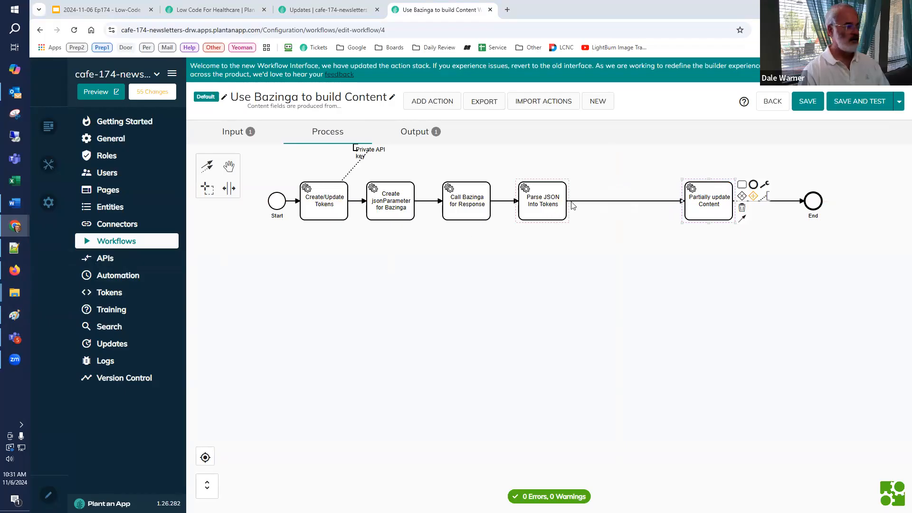
pyautogui.click(538, 204)
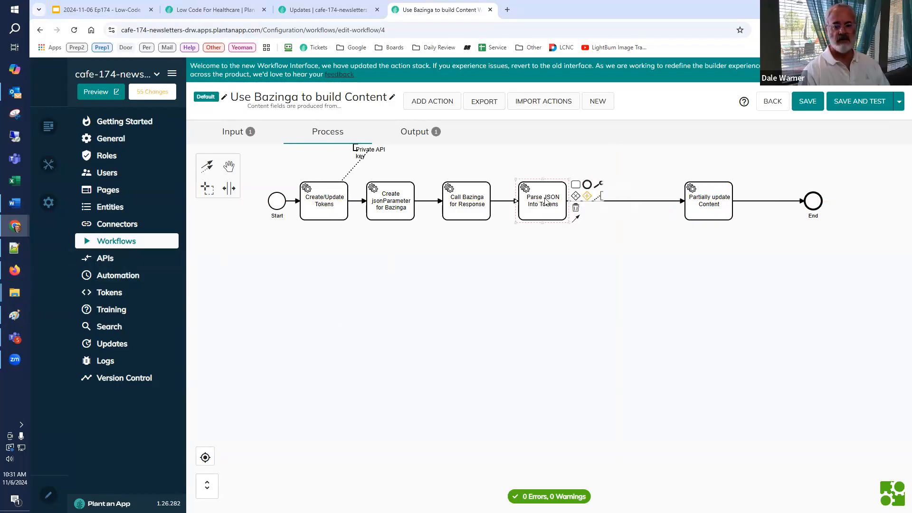
pyautogui.click(575, 184)
pyautogui.write('parse')
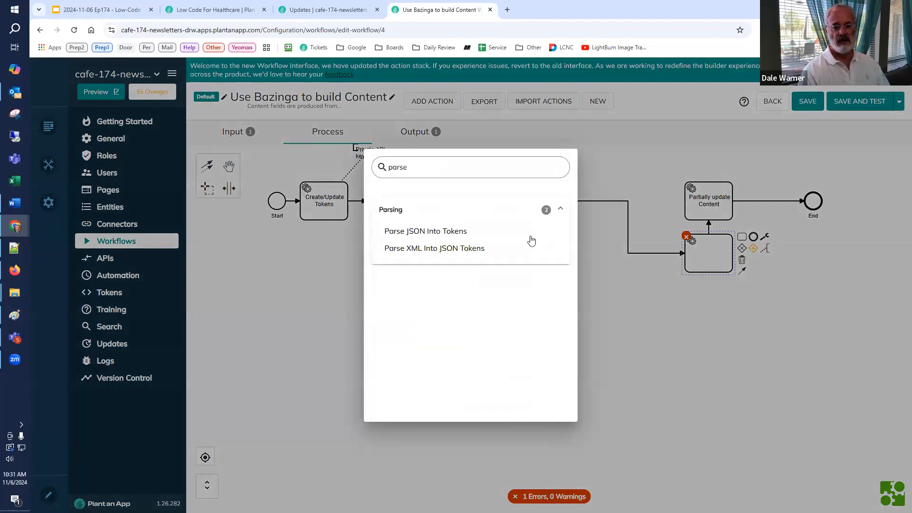
pyautogui.click(463, 233)
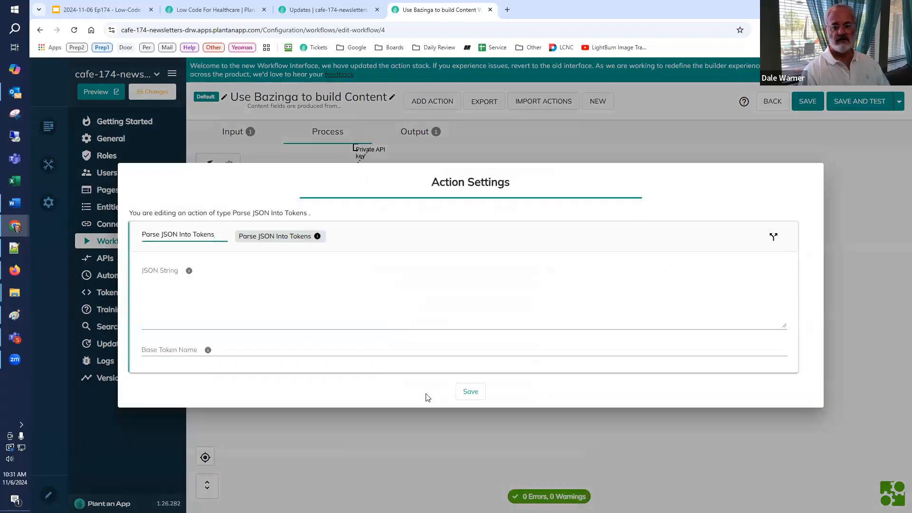
# Step: Give the new Parse JSON action the JSON String [CR:response] and Base Token Name R, and place it in line before Partially update Content
pyautogui.click(331, 303)
pyautogui.write('[CR')
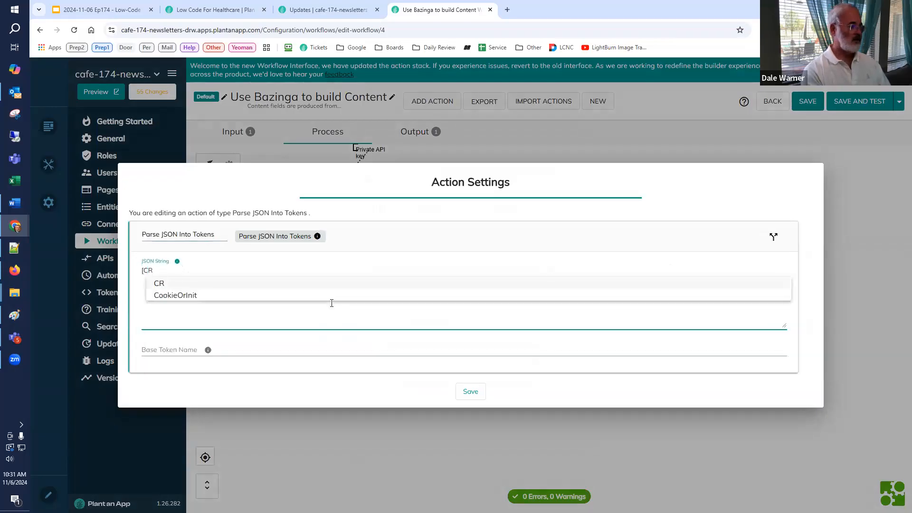
pyautogui.write(':response]')
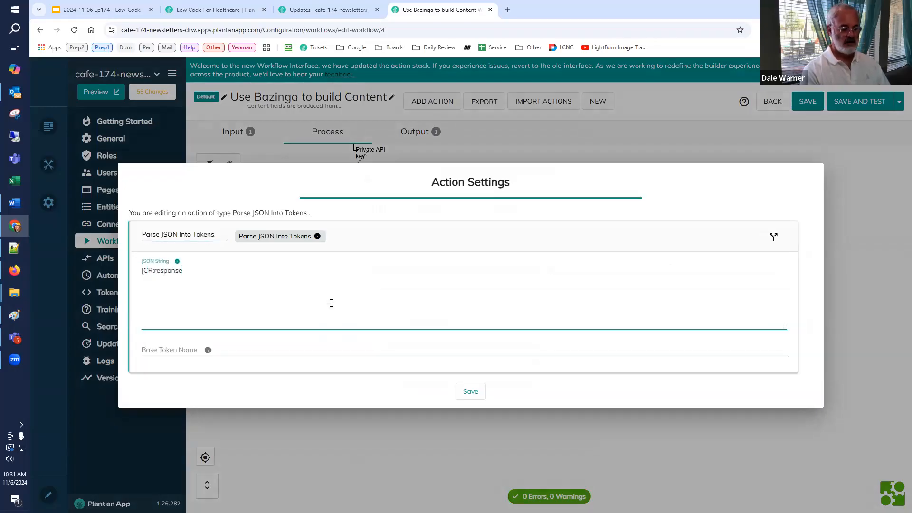
pyautogui.click(178, 353)
pyautogui.write('R')
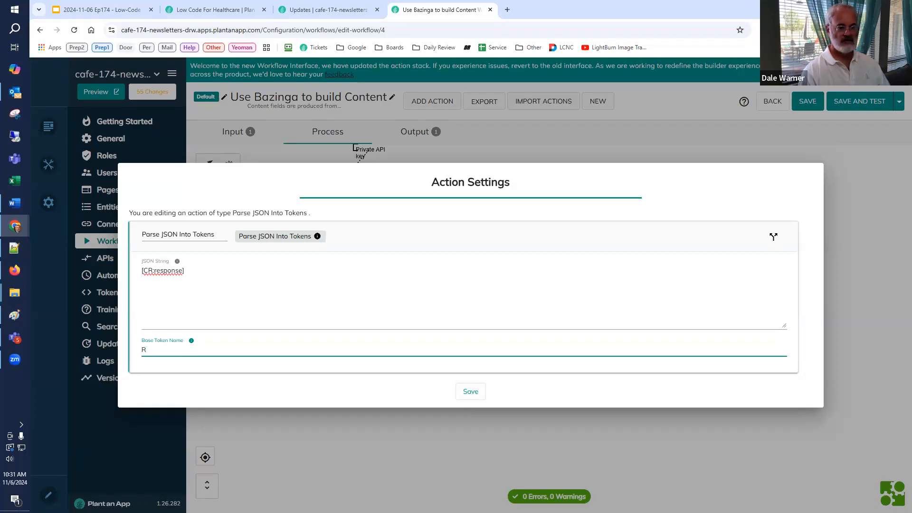
pyautogui.click(14, 248)
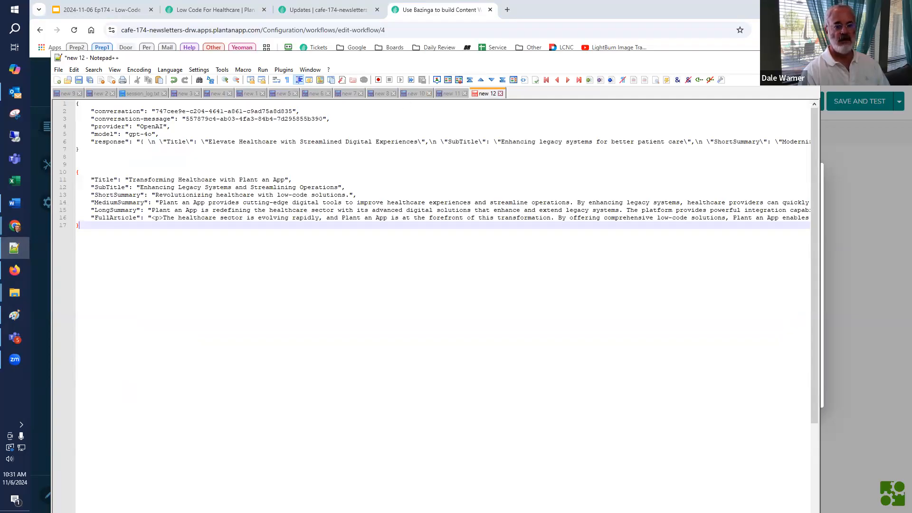
pyautogui.click(15, 247)
pyautogui.click(156, 350)
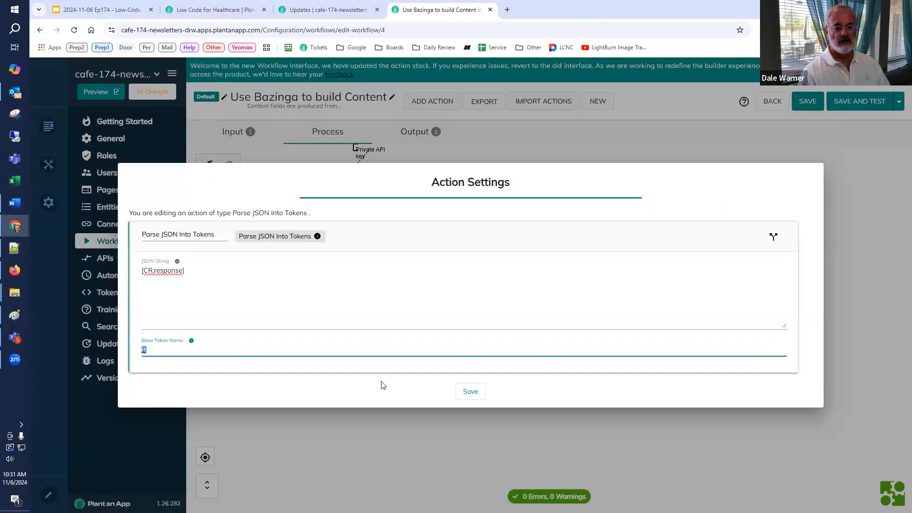
pyautogui.click(469, 391)
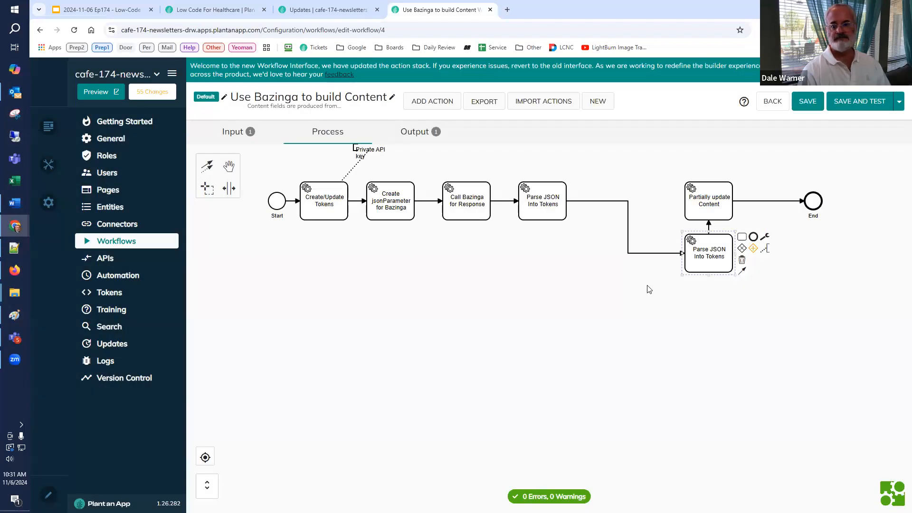
pyautogui.moveTo(699, 264); pyautogui.dragTo(613, 207)
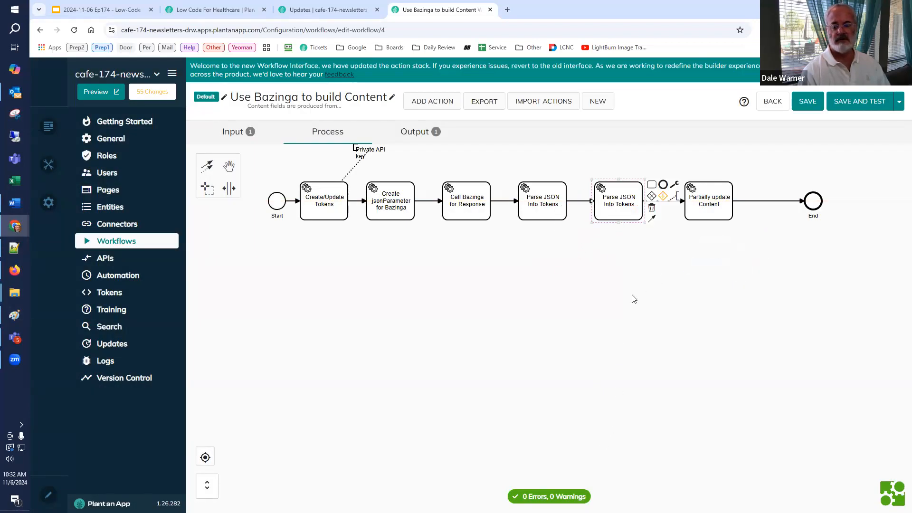
# Step: Set the Title property of the Partially update Content action to [R:Title]
pyautogui.doubleClick(712, 212)
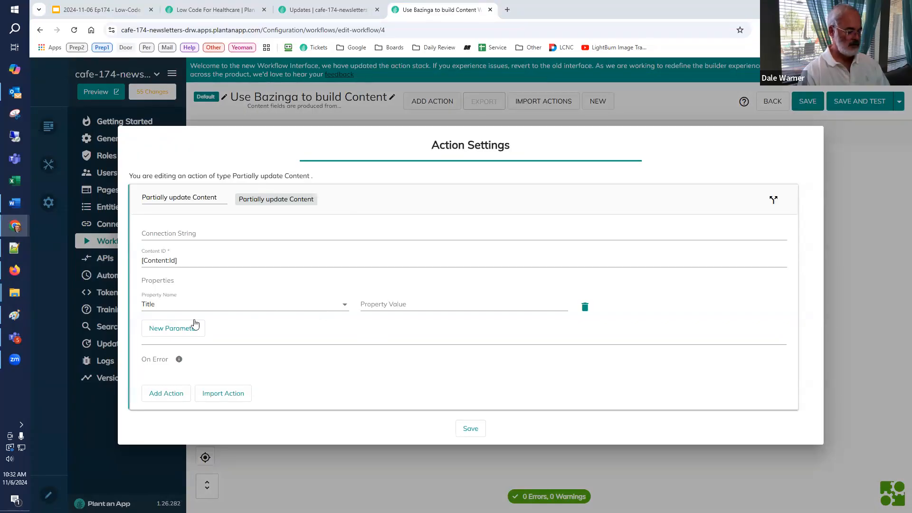
pyautogui.click(382, 304)
pyautogui.write('[R:Title]')
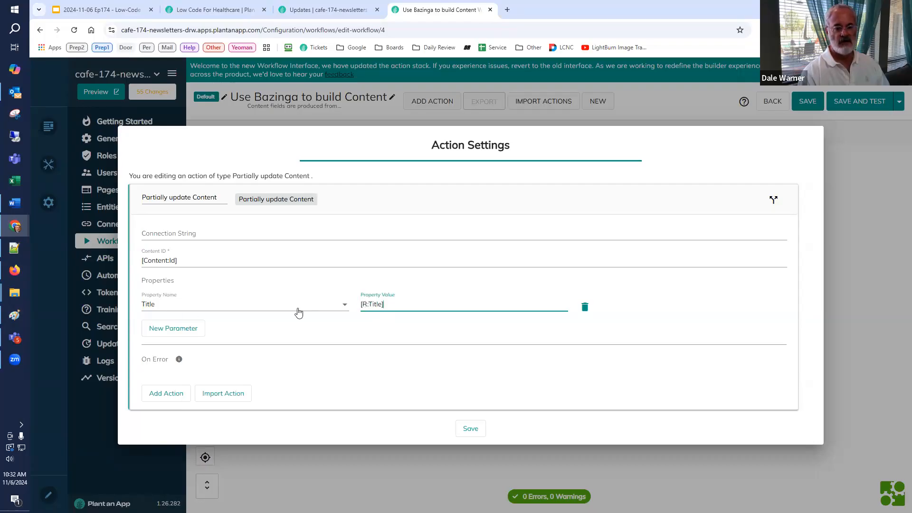
# Step: Add SubTitle and Short Summary as further properties of the Partially update Content action
pyautogui.click(169, 328)
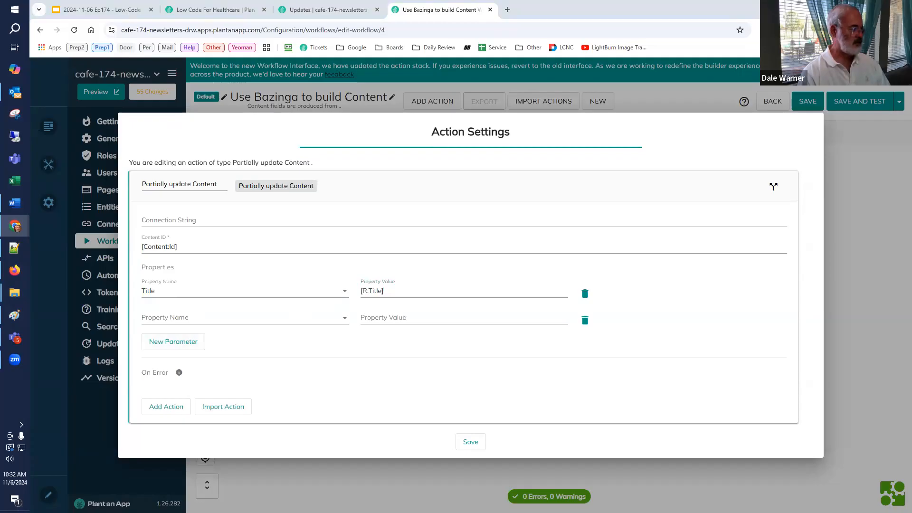
pyautogui.click(169, 317)
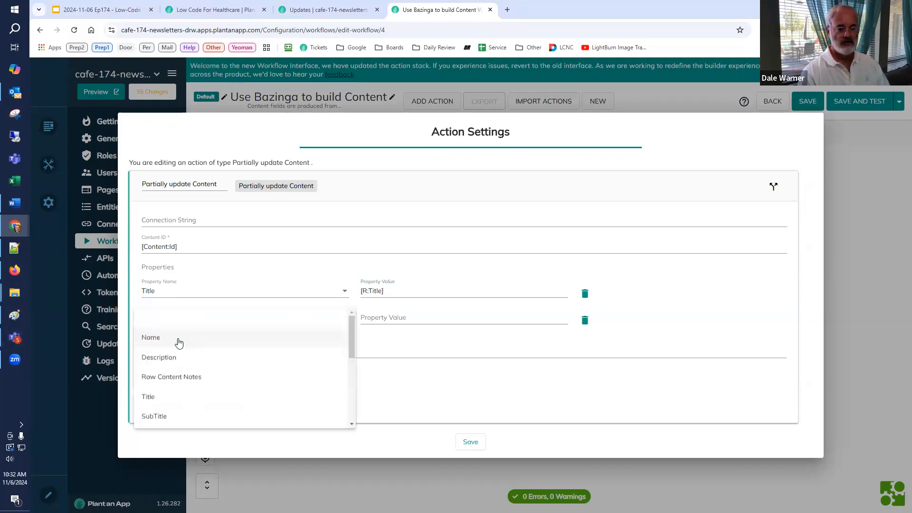
pyautogui.scroll(-2, 175, 382)
pyautogui.click(171, 340)
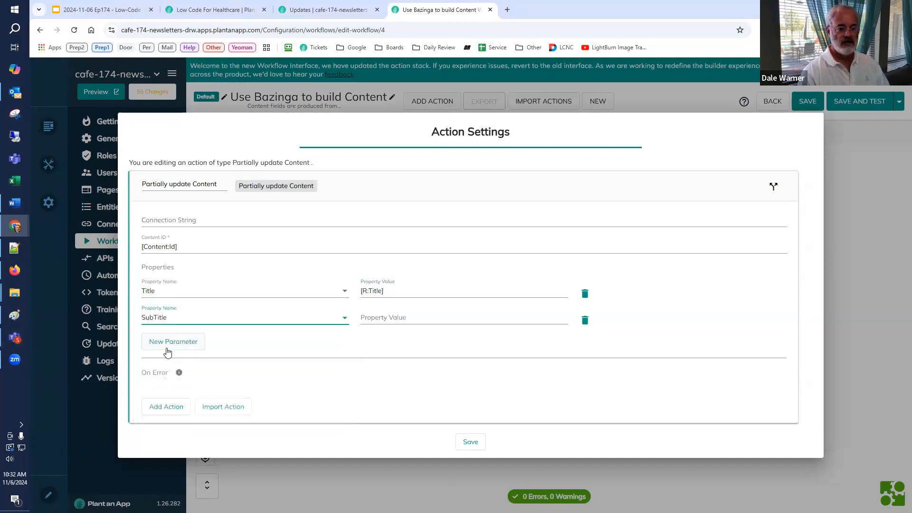
pyautogui.click(170, 354)
pyautogui.click(169, 359)
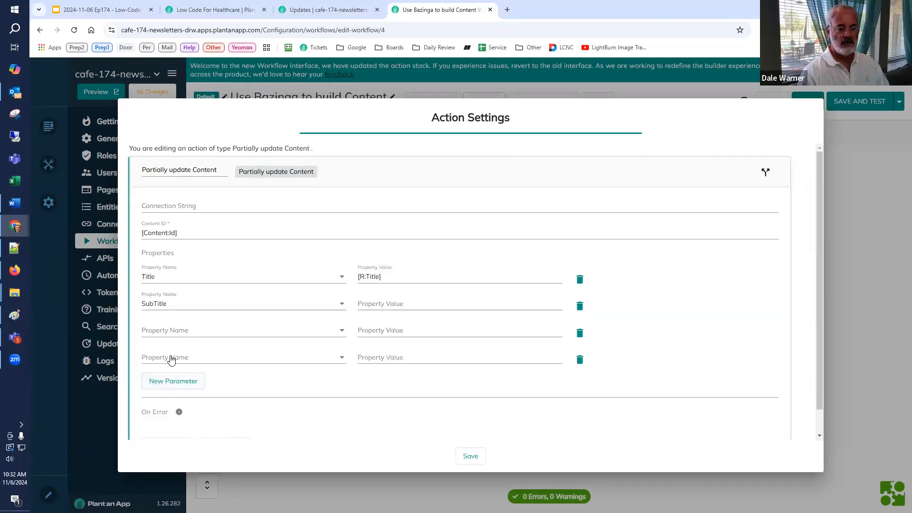
pyautogui.click(171, 358)
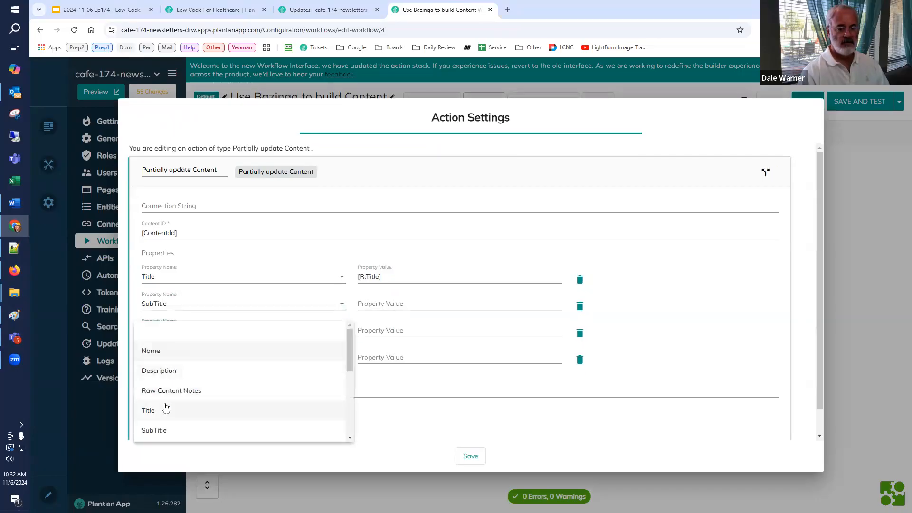
pyautogui.scroll(-2, 167, 399)
pyautogui.click(171, 371)
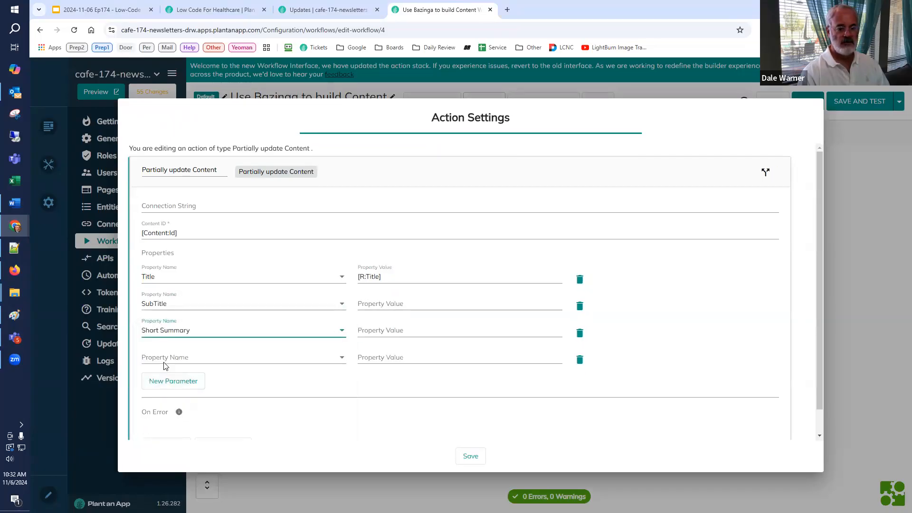
# Step: Add Medium Summary and Long Summary to the properties updated by the action
pyautogui.click(163, 360)
pyautogui.scroll(-2, 166, 416)
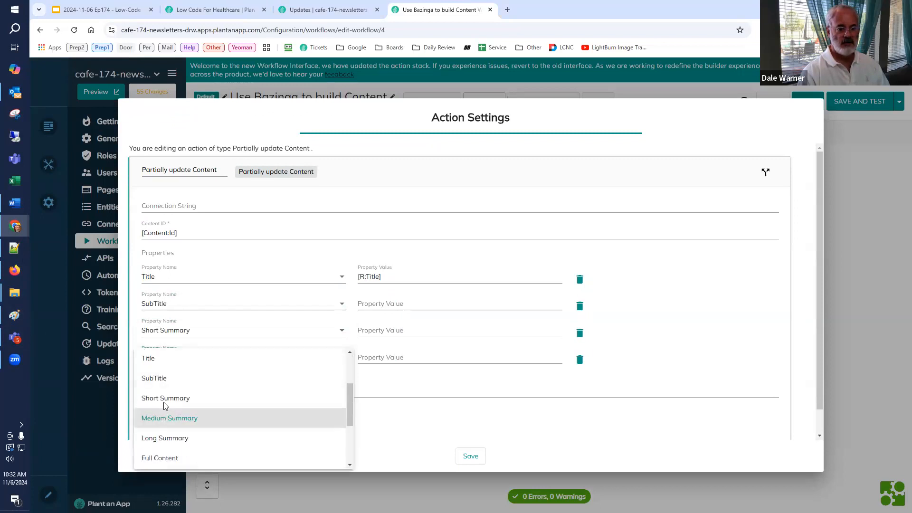
pyautogui.click(165, 407)
pyautogui.click(159, 385)
pyautogui.click(159, 390)
pyautogui.scroll(-2, 159, 447)
pyautogui.click(157, 463)
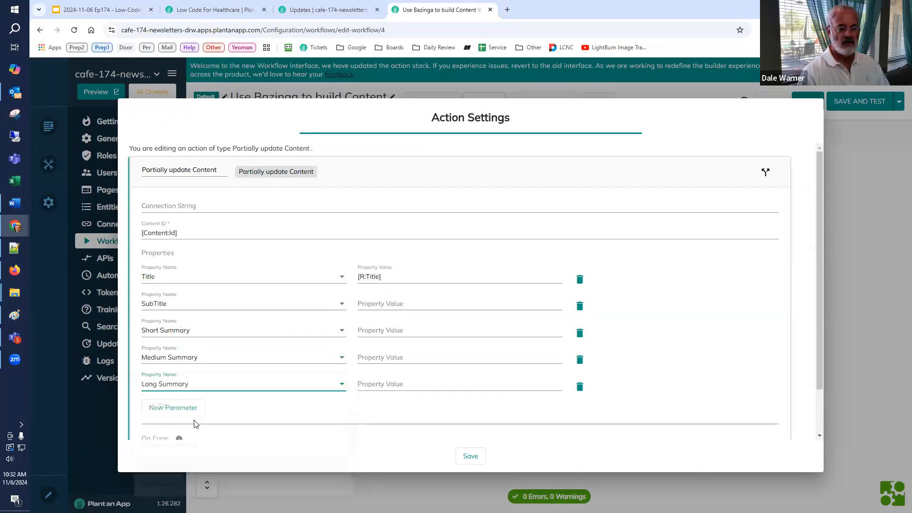
# Step: Add a Full Content property below Long Summary in the Partially update Content action
pyautogui.scroll(-1, 173, 390)
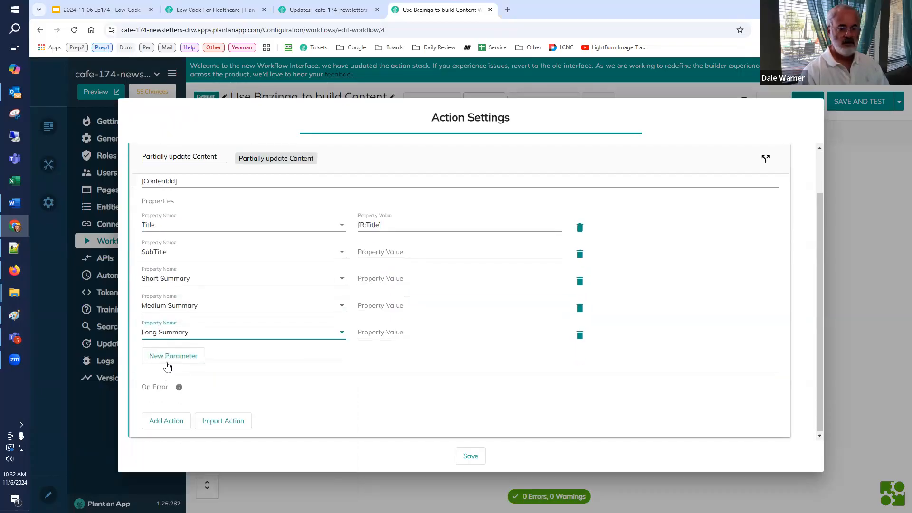
pyautogui.click(168, 360)
pyautogui.click(174, 360)
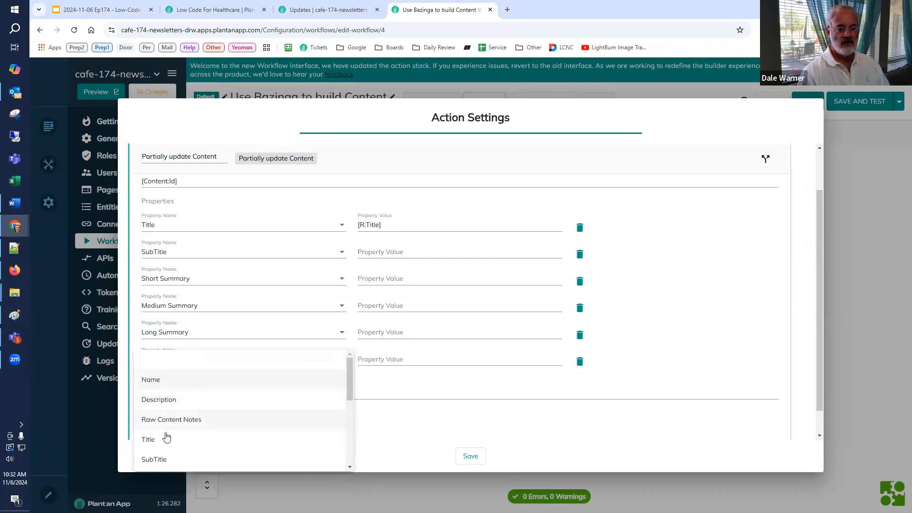
pyautogui.scroll(-3, 166, 437)
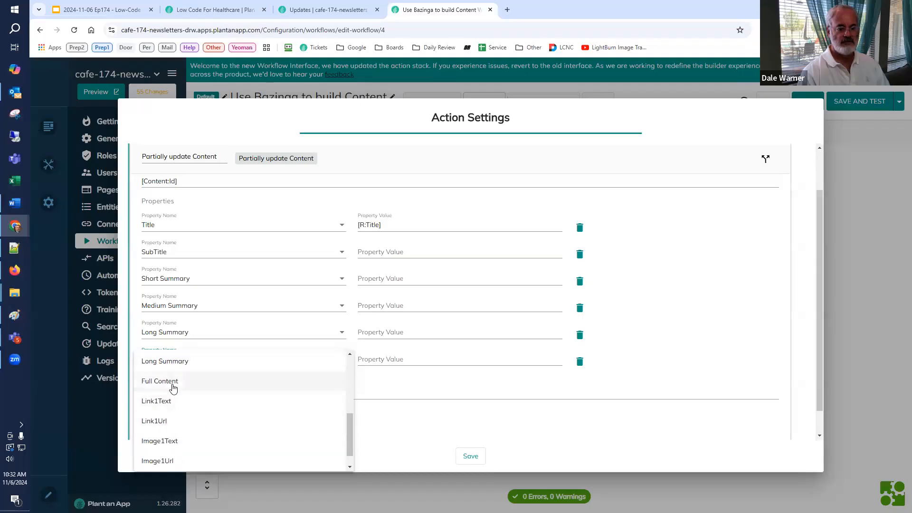
pyautogui.click(174, 387)
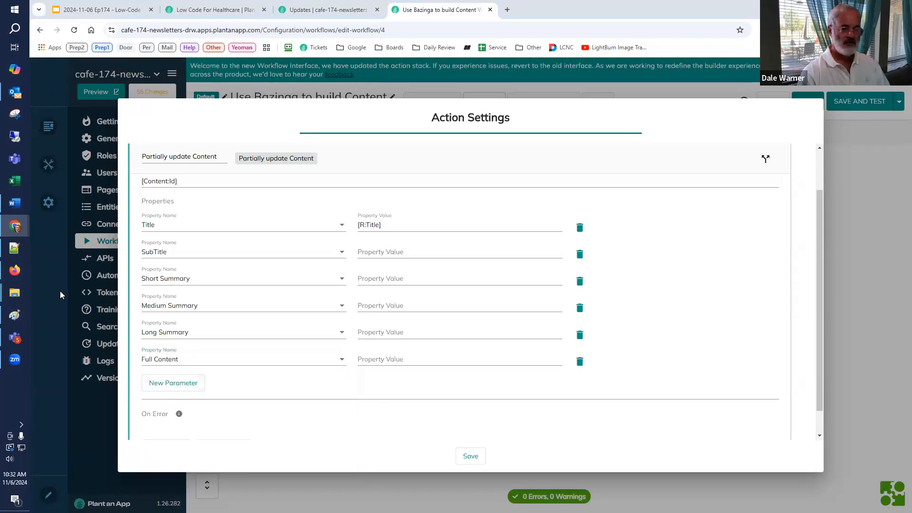
# Step: Set the SubTitle, Short Summary and Medium Summary values to [R:SubTitle], [R:ShortSummary] and [R:MediumSummary]
pyautogui.click(391, 250)
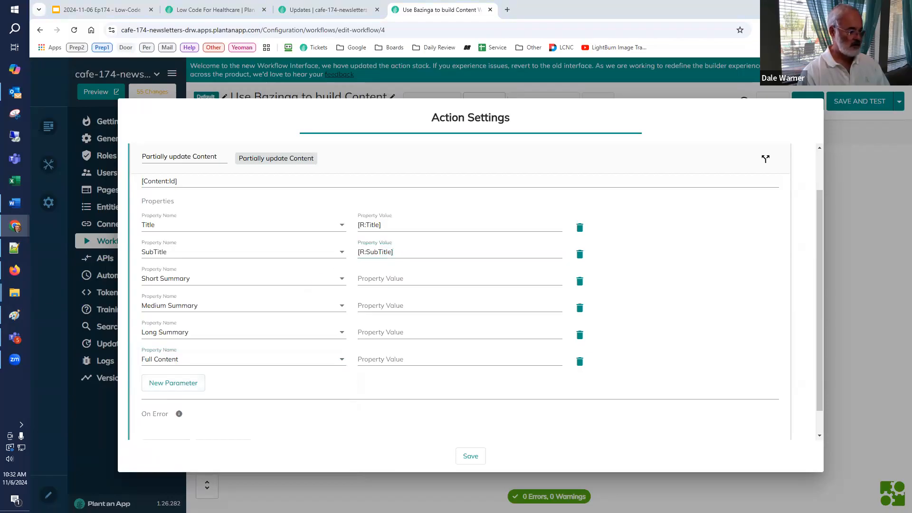
pyautogui.click(422, 281)
pyautogui.press('Tab')
pyautogui.click(407, 306)
pyautogui.press('Tab')
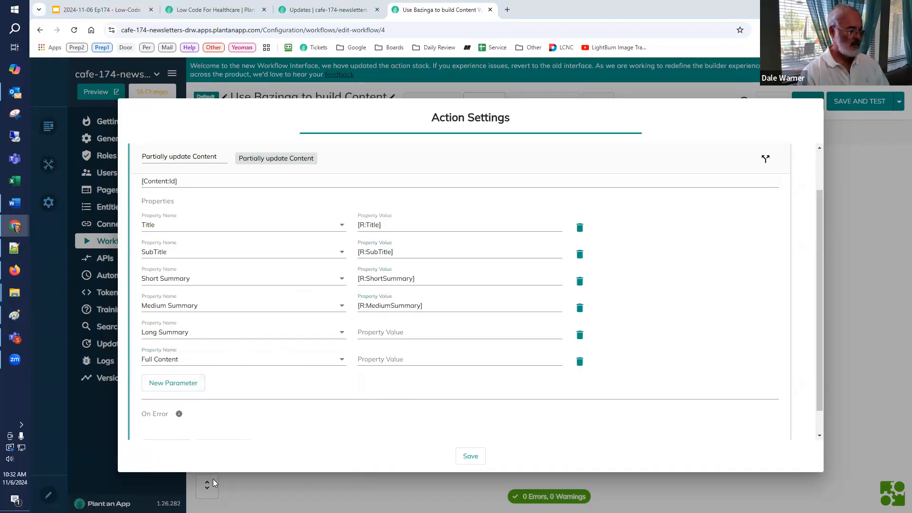
# Step: Set Long Summary to [R:LongSummary] and Full Content to [R:FullArticle], and save the action settings
pyautogui.click(426, 334)
pyautogui.write('[R:LongSummary]')
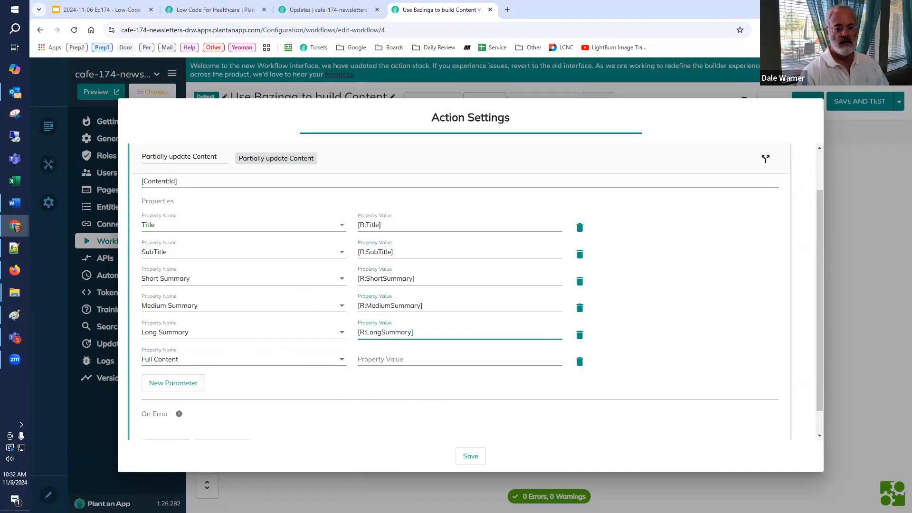
pyautogui.press('Tab')
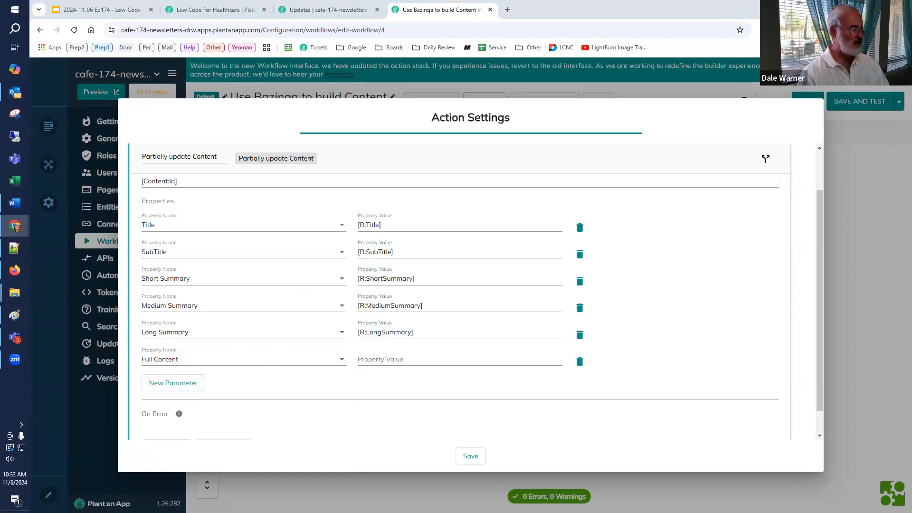
pyautogui.click(417, 362)
pyautogui.write('[R:FullArticle]')
pyautogui.scroll(-1, 264, 418)
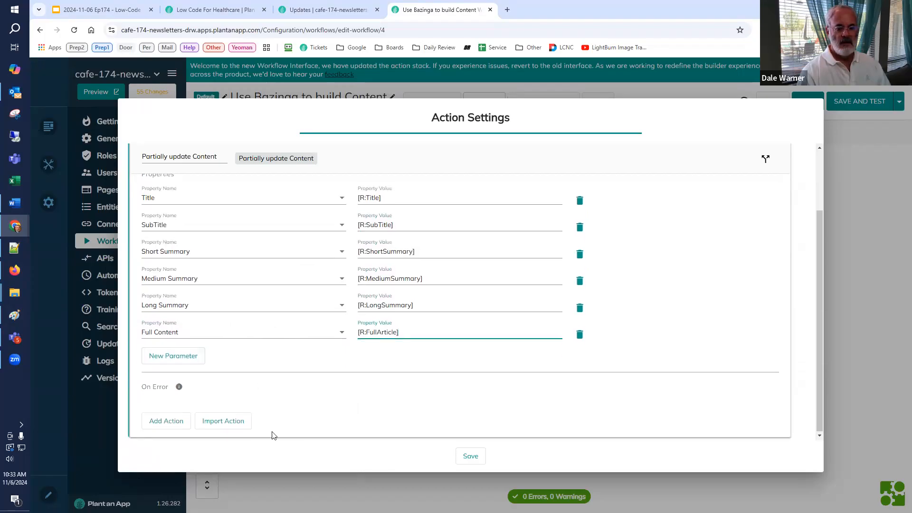
pyautogui.click(468, 455)
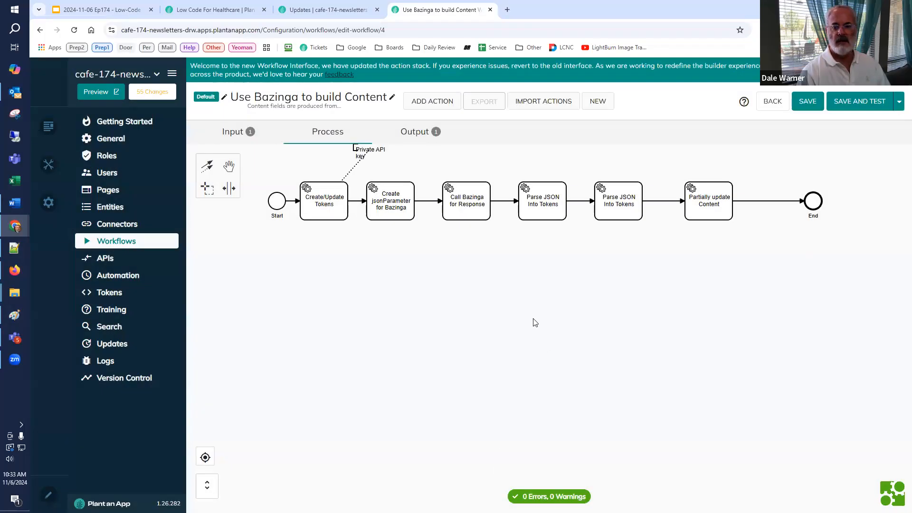
# Step: Delete the Debug output parameter, and save and test the workflow with the content record #1 Plant an App - Healthcare Solutions
pyautogui.click(421, 135)
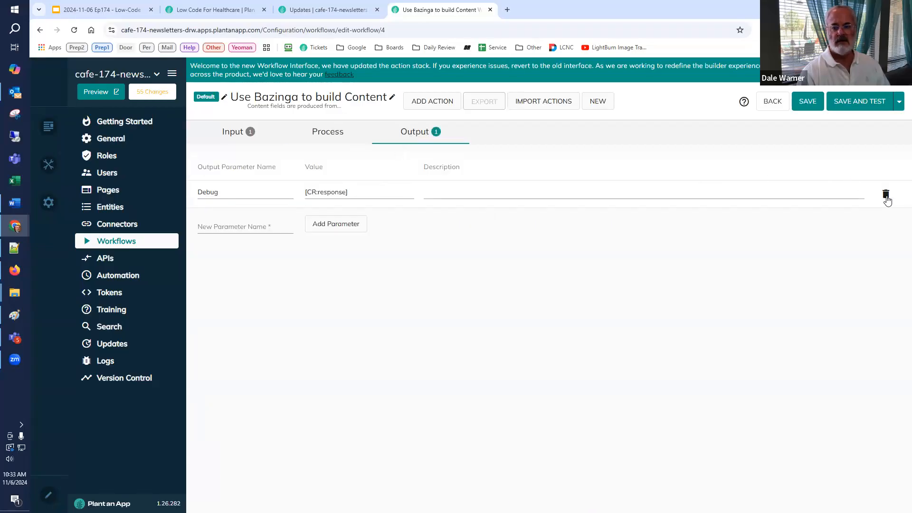
pyautogui.click(886, 195)
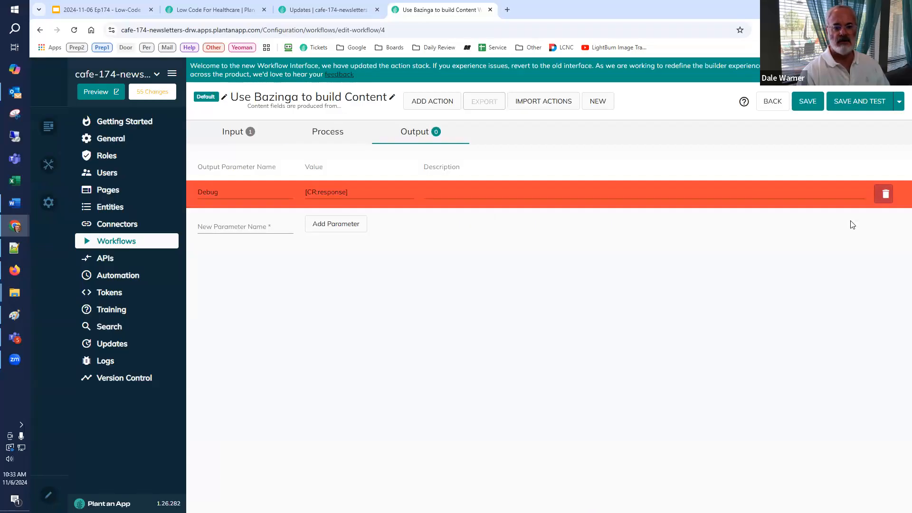
pyautogui.click(846, 102)
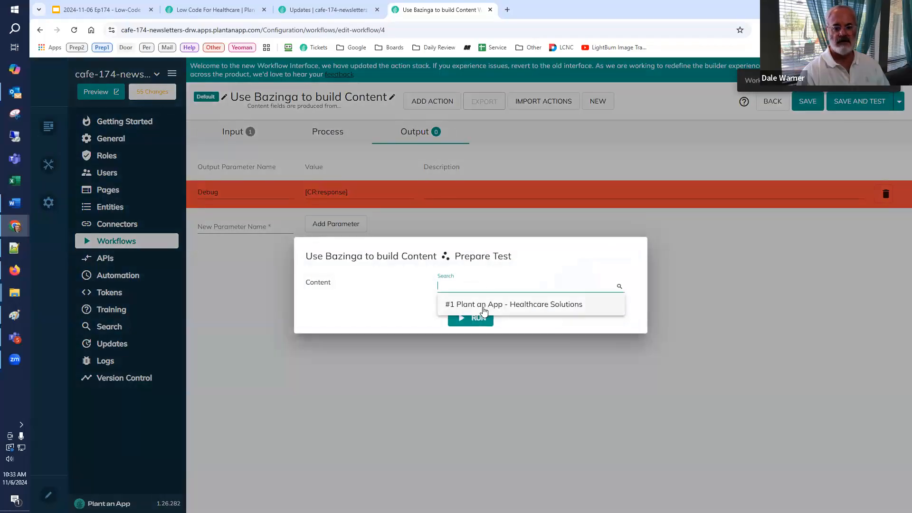
pyautogui.click(484, 311)
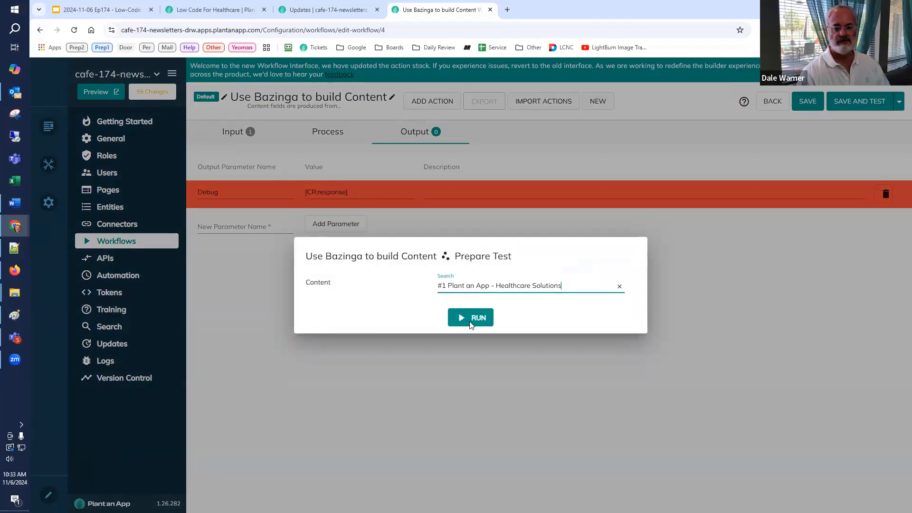
pyautogui.click(472, 319)
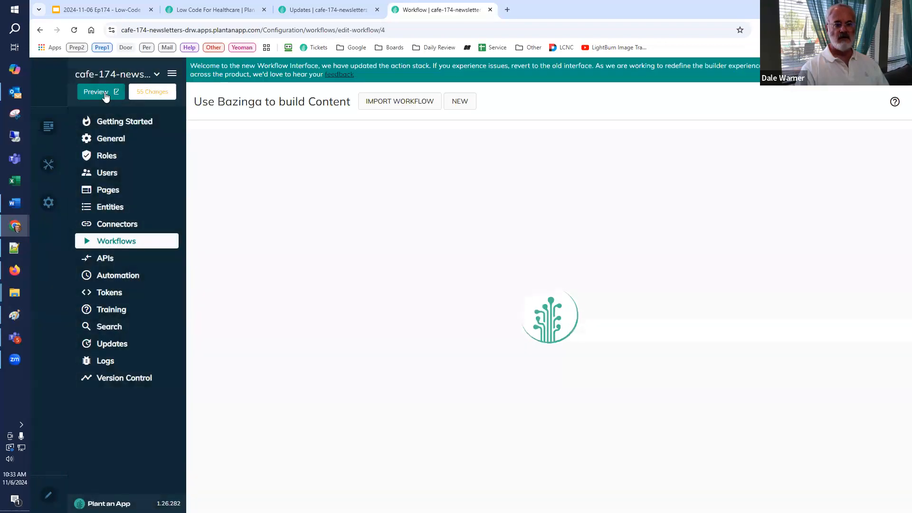
# Step: Preview the app and review the summaries and full content in the Plant an App - Healthcare Solutions record's details
pyautogui.click(102, 92)
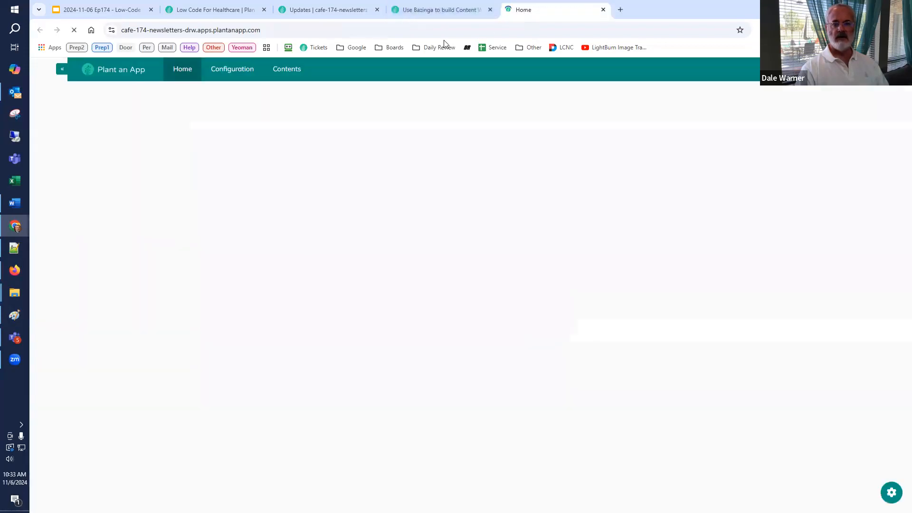
pyautogui.click(284, 76)
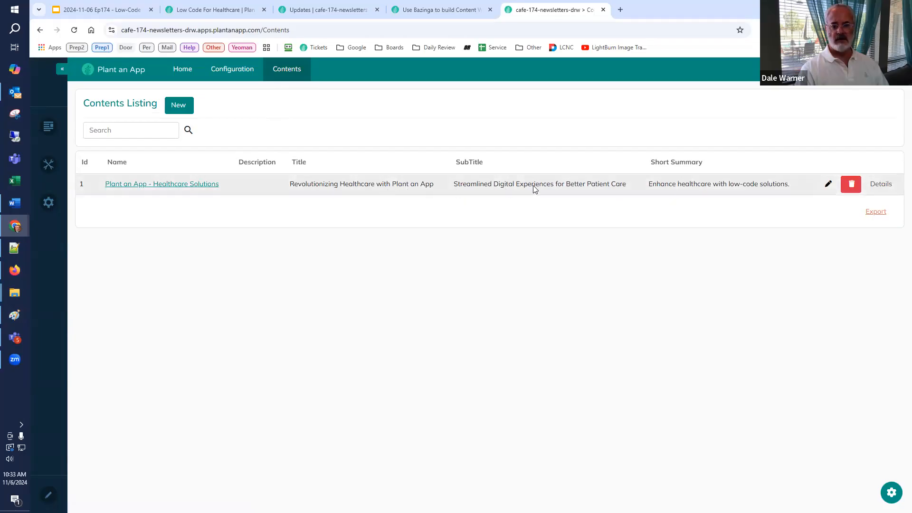
pyautogui.click(881, 184)
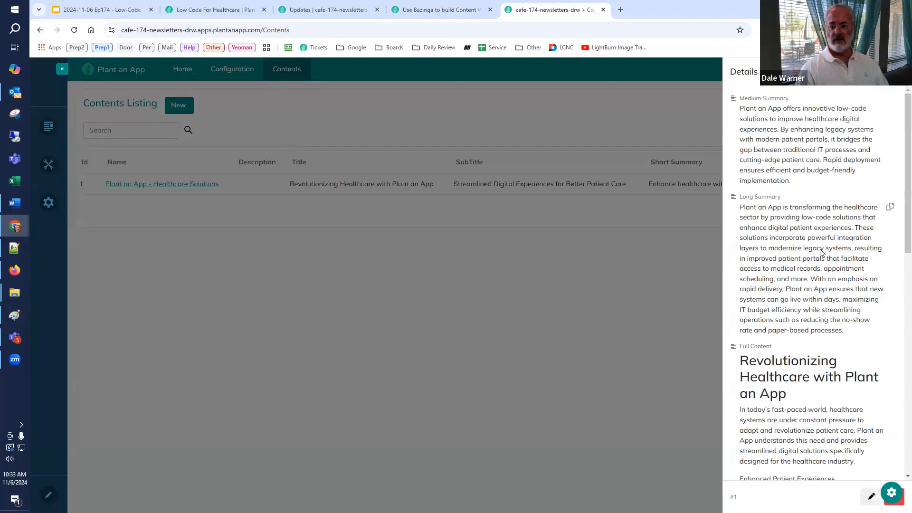
pyautogui.scroll(-4, 899, 285)
pyautogui.scroll(-1, 899, 333)
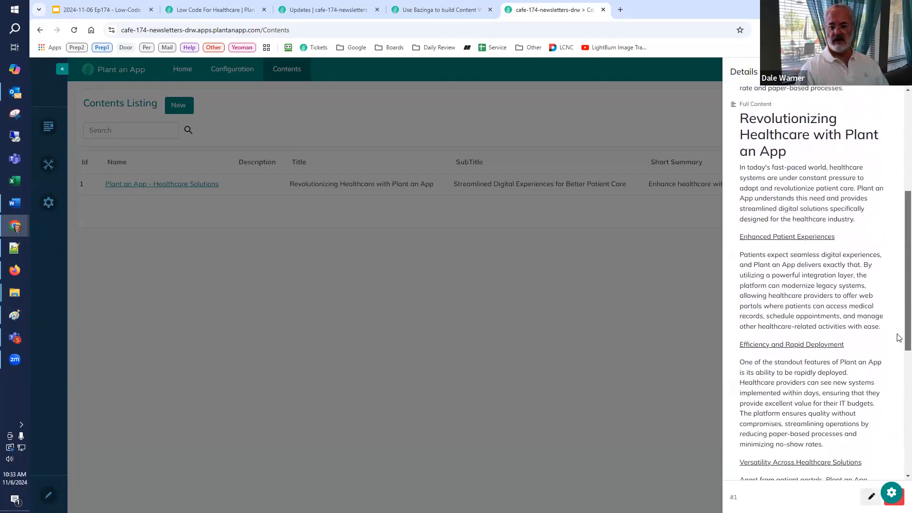
pyautogui.scroll(-3, 899, 338)
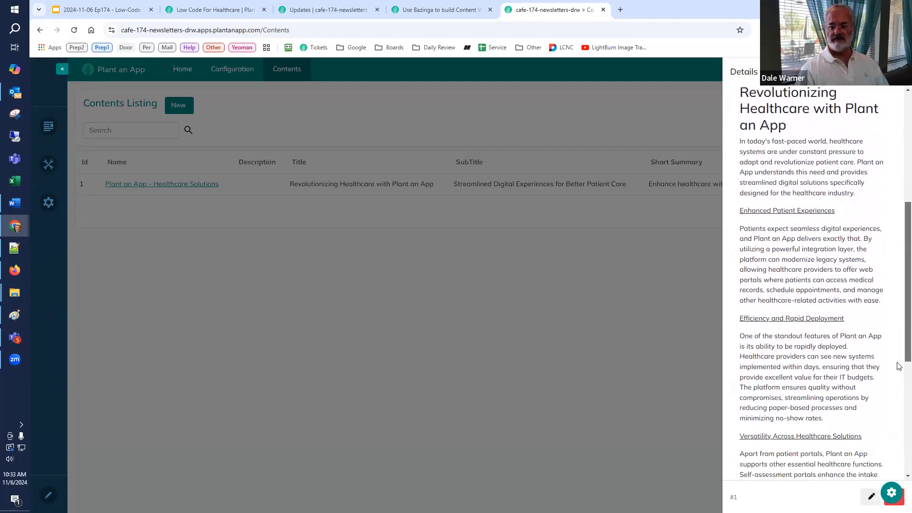
pyautogui.scroll(-2, 899, 407)
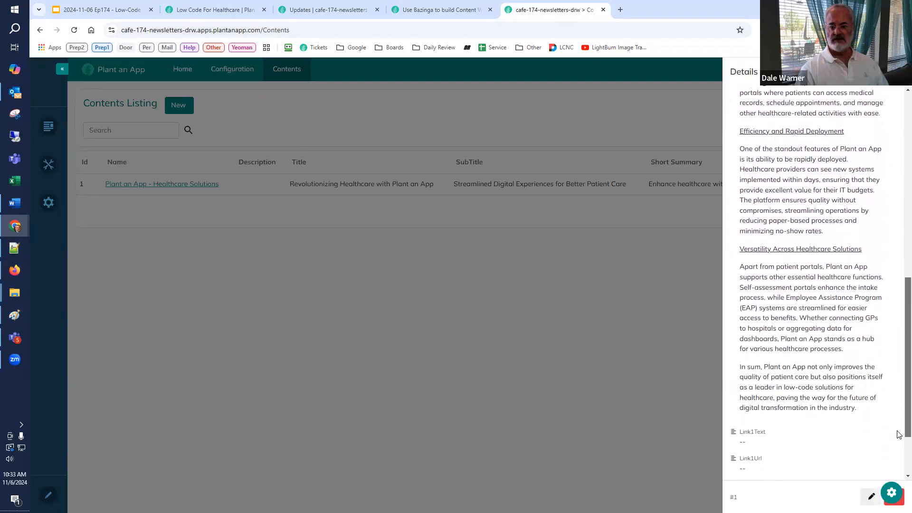
pyautogui.scroll(2, 900, 399)
pyautogui.scroll(4, 899, 378)
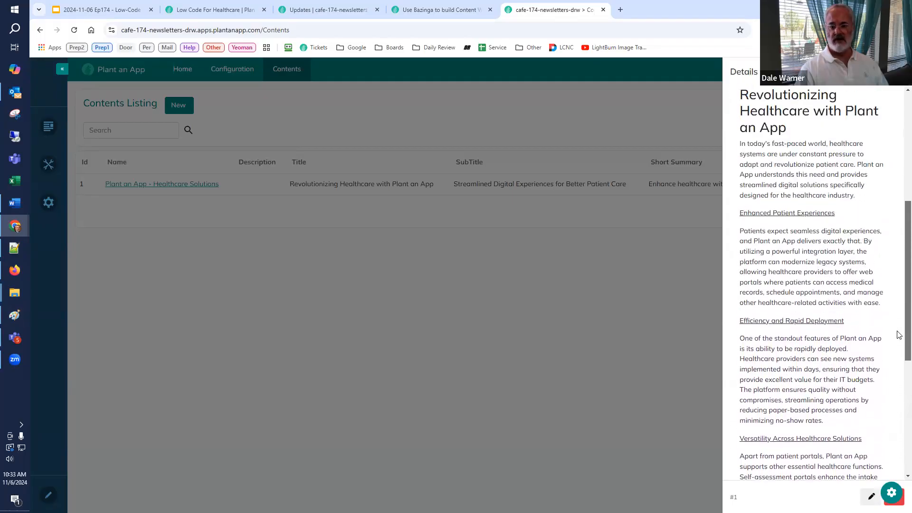
pyautogui.scroll(5, 899, 323)
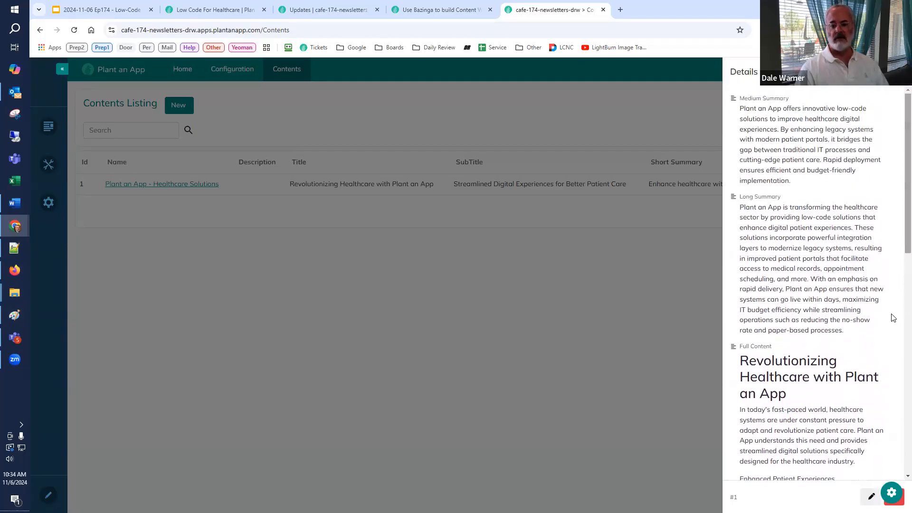
pyautogui.click(670, 332)
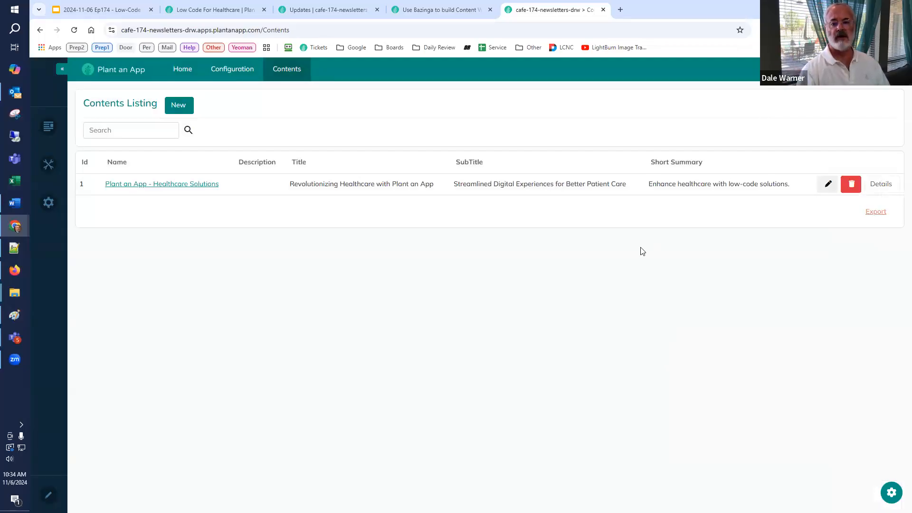
# Step: Open dnnsummit.org in a new browser tab and copy all of the home page's text
pyautogui.click(620, 10)
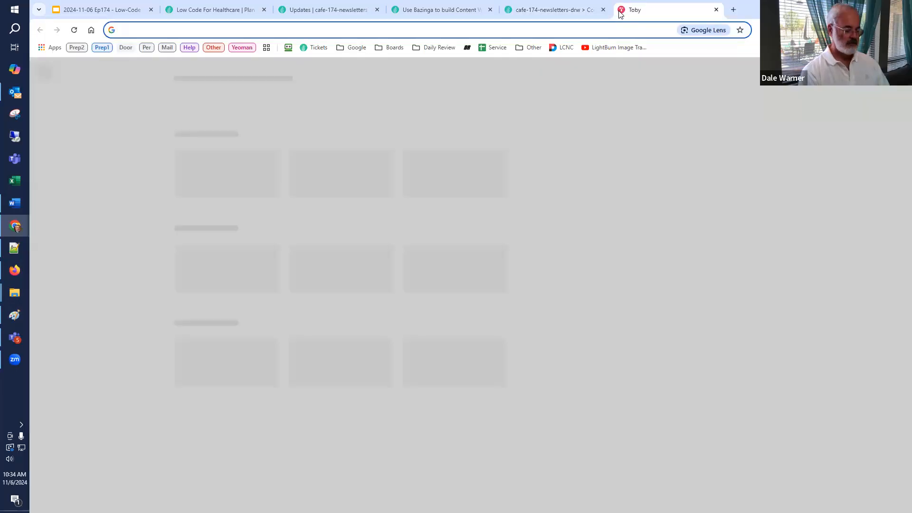
pyautogui.write('dnnsum')
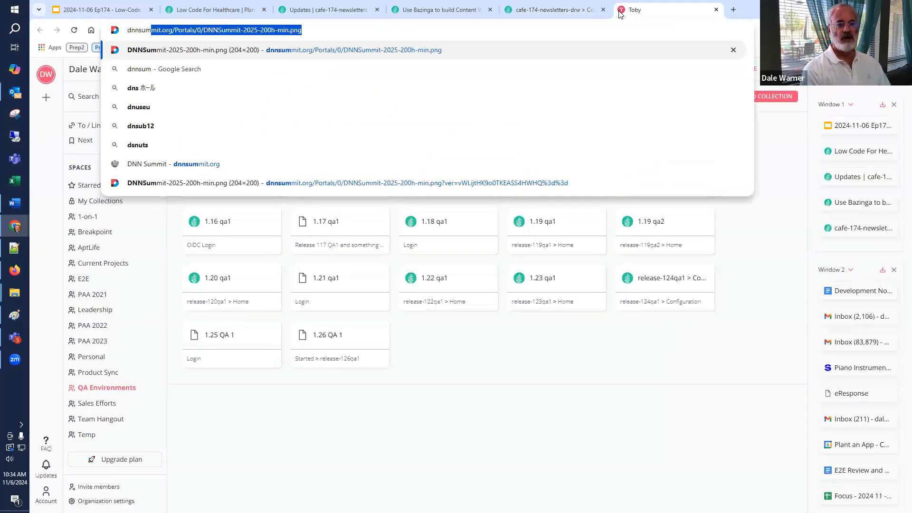
pyautogui.press('Return')
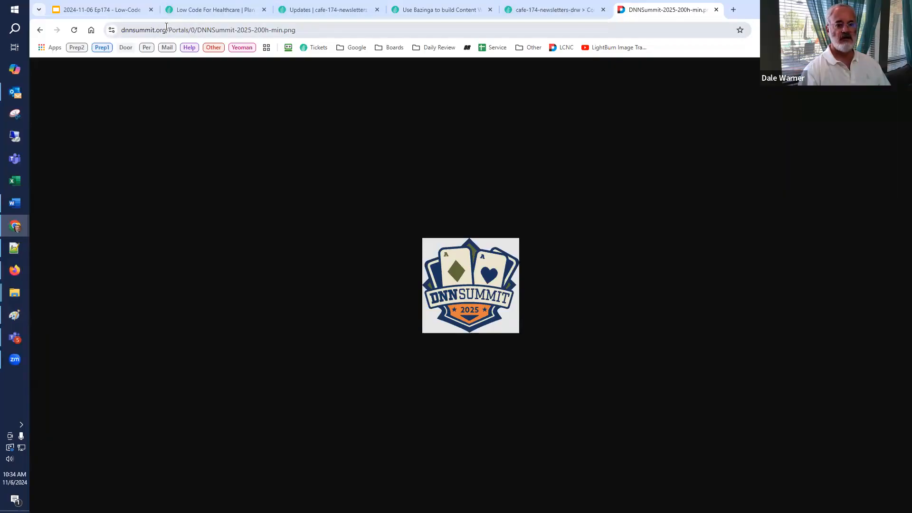
pyautogui.moveTo(170, 29); pyautogui.dragTo(472, 34)
pyautogui.press('BackSpace')
pyautogui.press('Return')
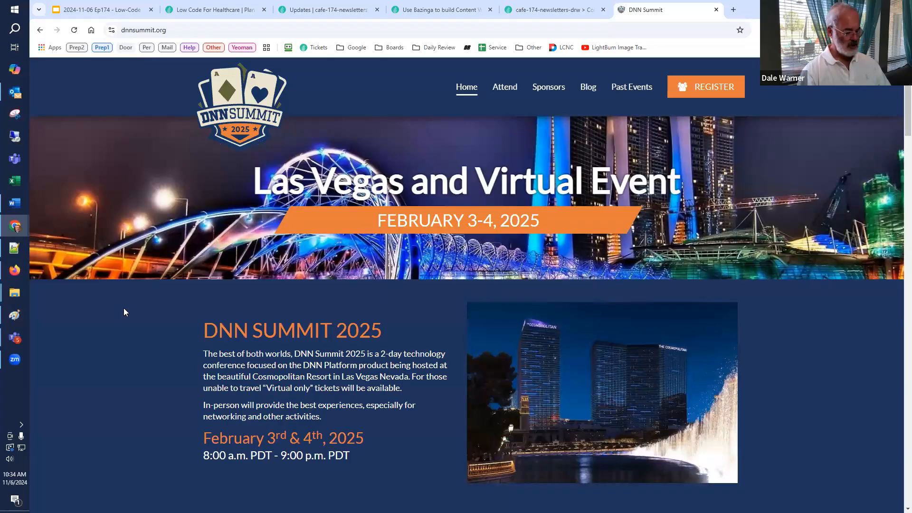
pyautogui.hotkey('ctrl', 'a')
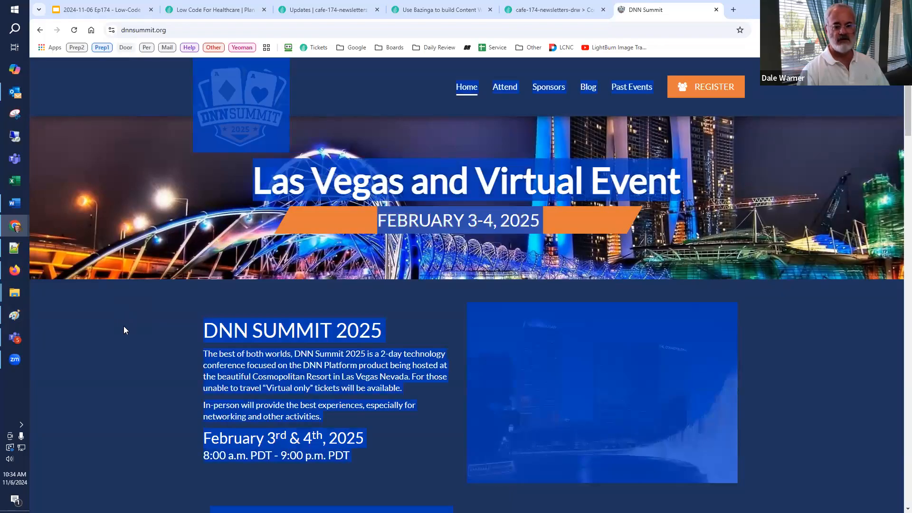
pyautogui.click(275, 367)
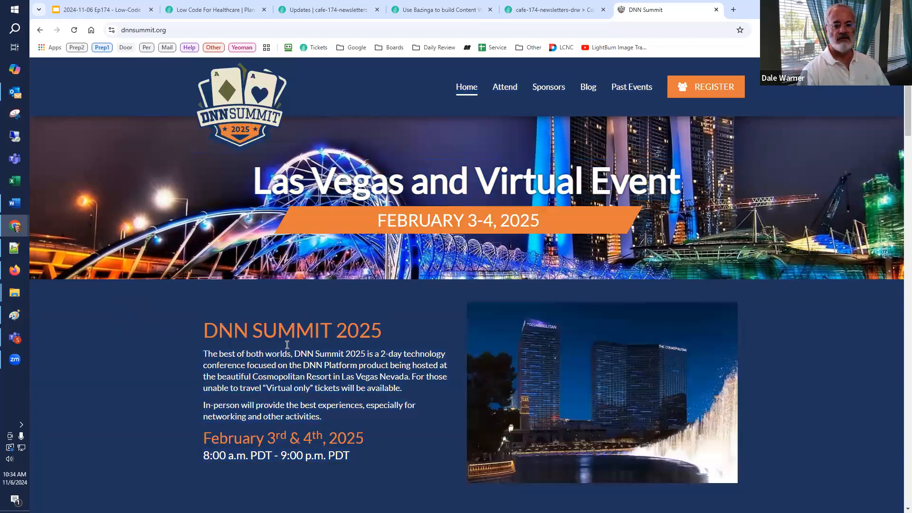
# Step: Start a new record in the newsletter app's Contents Listing with the name DNN Summit 2025
pyautogui.click(538, 13)
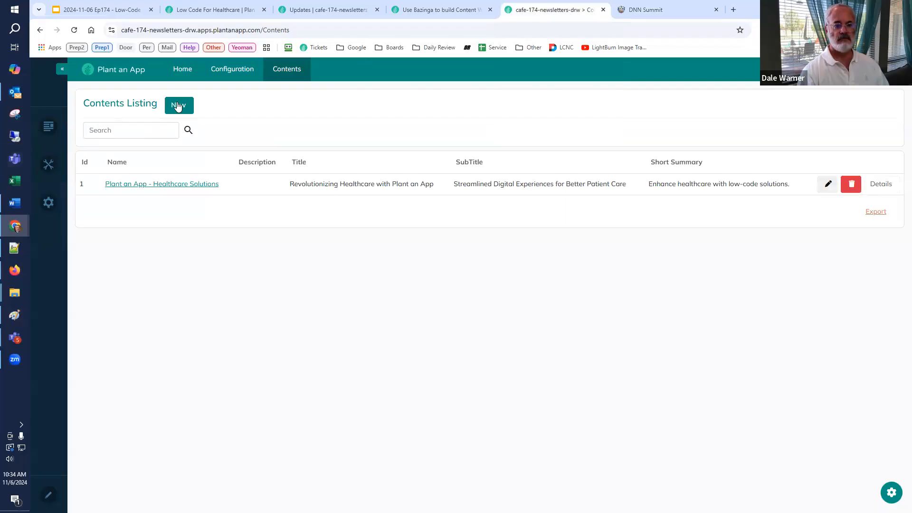
pyautogui.click(178, 105)
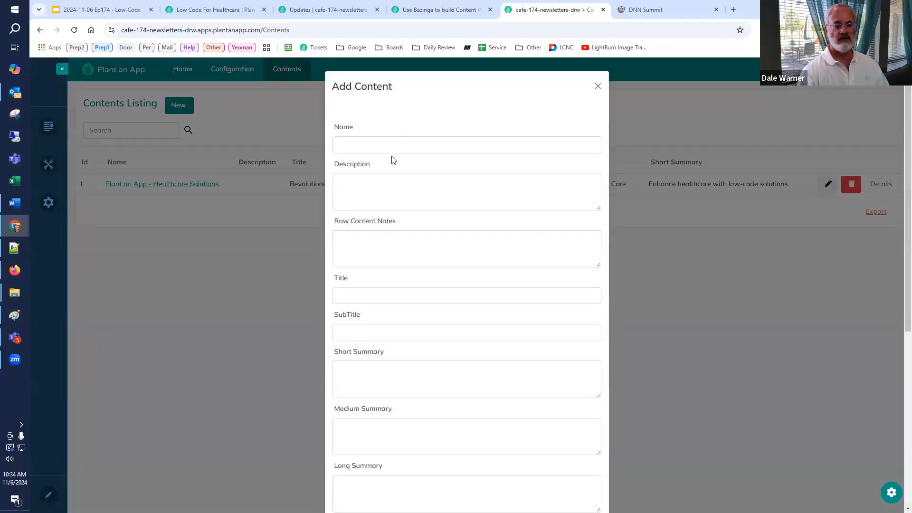
pyautogui.click(392, 149)
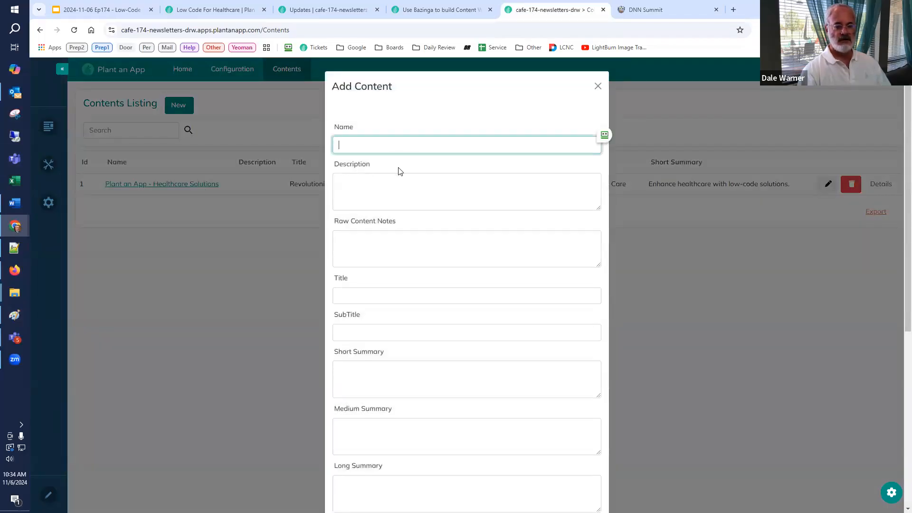
pyautogui.write('DN')
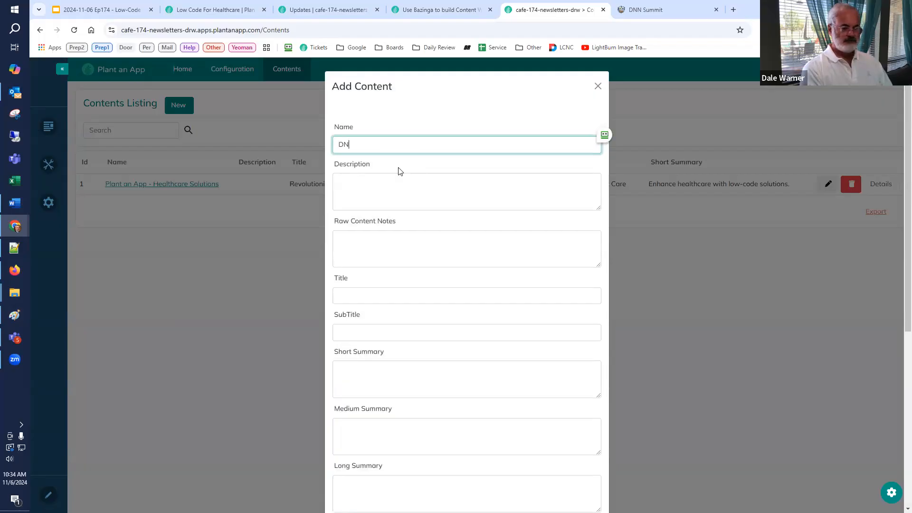
pyautogui.write('N Summit 2025')
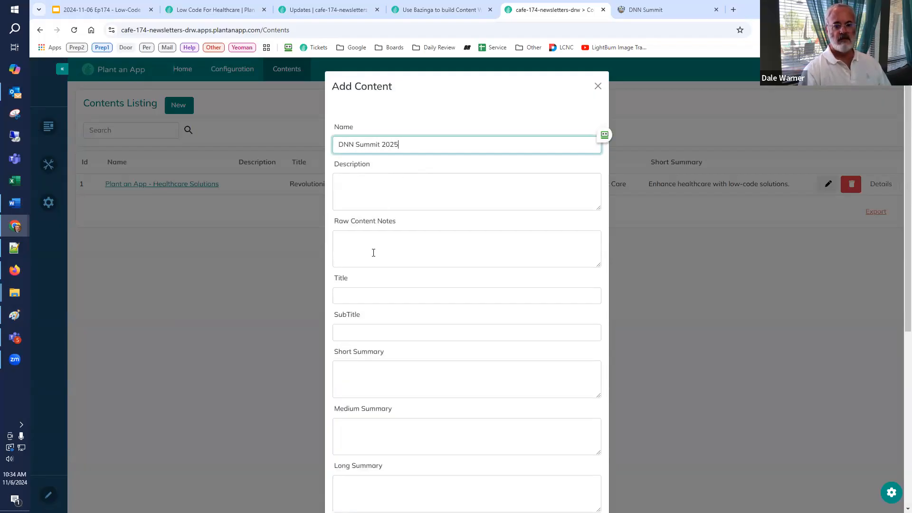
# Step: Paste the copied page text into Raw Content Notes and insert two line breaks above it
pyautogui.click(374, 253)
pyautogui.hotkey('ctrl', 'v')
pyautogui.hotkey('ctrl', 'Home')
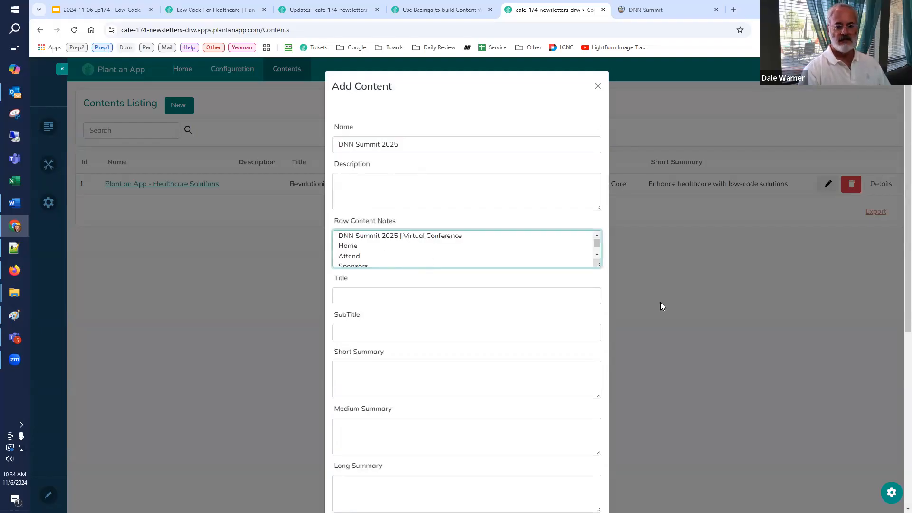
pyautogui.press('Return')
pyautogui.press('Return')
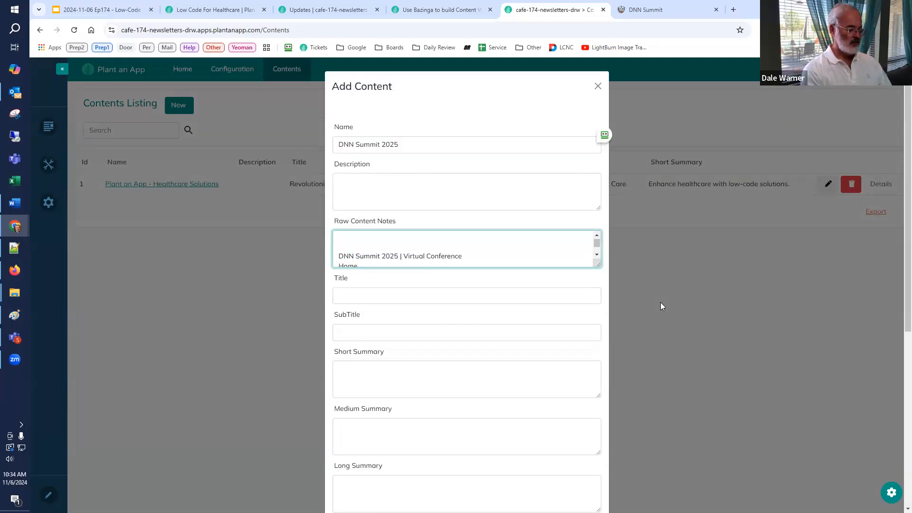
# Step: Begin the raw notes with "Plant an App will be presenting at this event. Encourage people to attend the event and our sessions."
pyautogui.write('Plant an App')
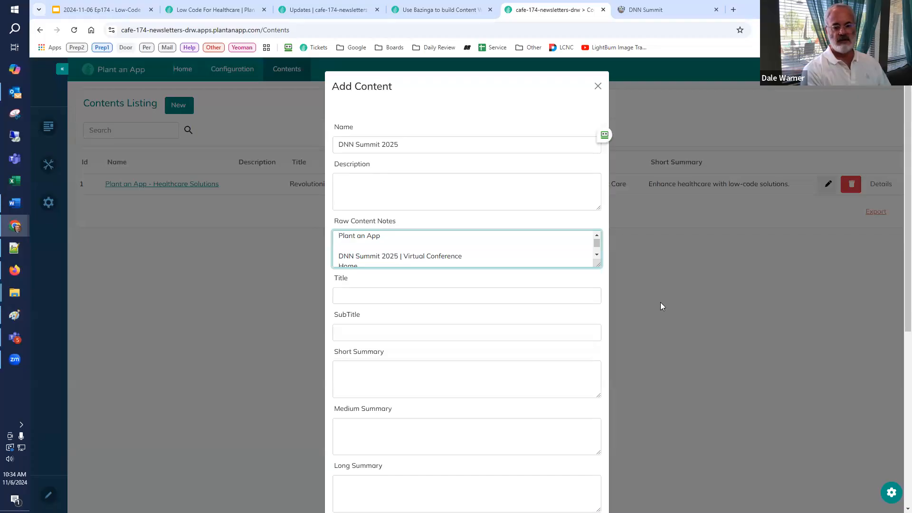
pyautogui.write(' will be presenting at this ee')
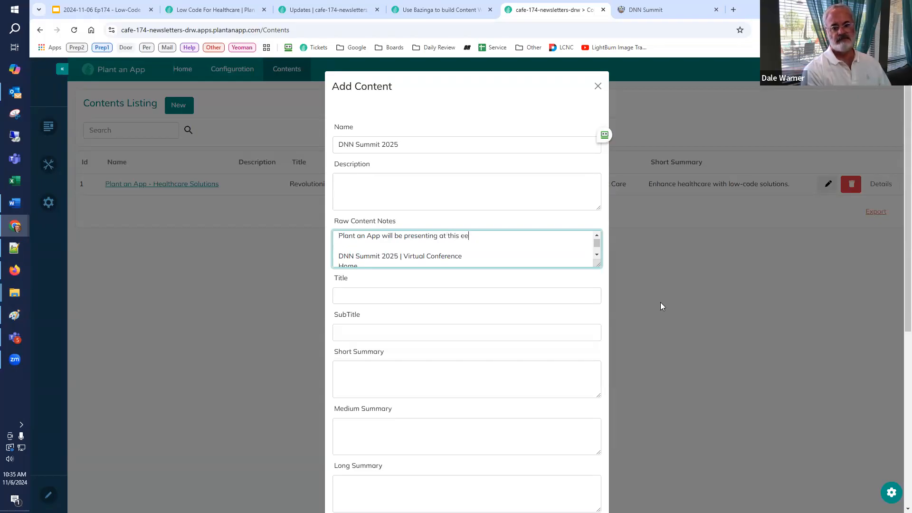
pyautogui.press('BackSpace')
pyautogui.write('event.  Encourage people to a')
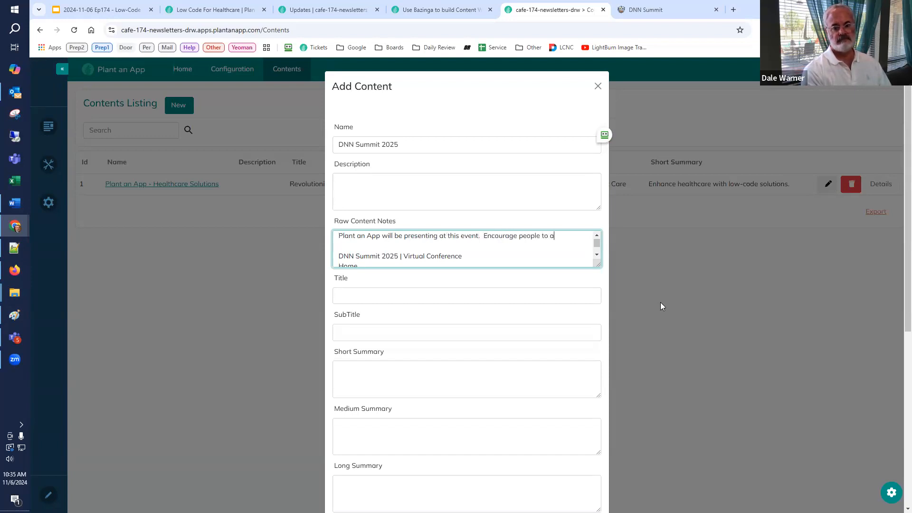
pyautogui.write('ttend the event')
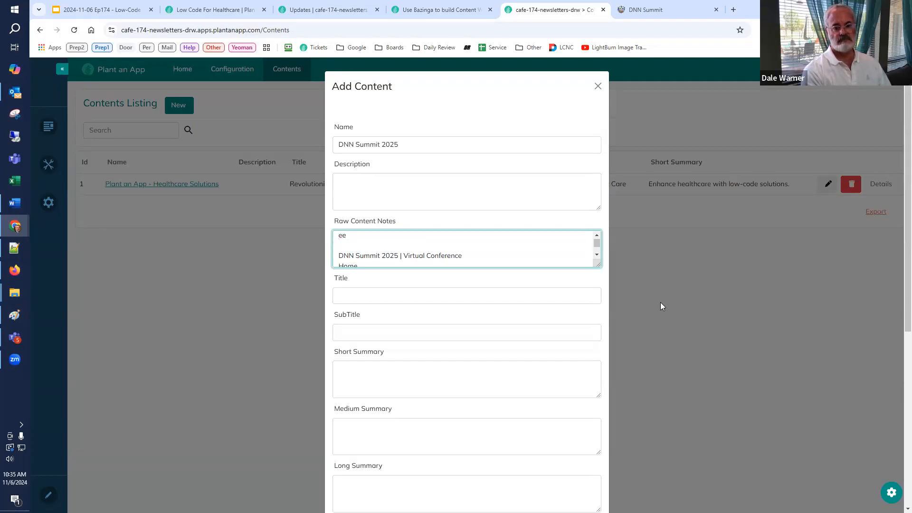
pyautogui.write(' and our sessions.')
pyautogui.hotkey('ctrl', 'Home')
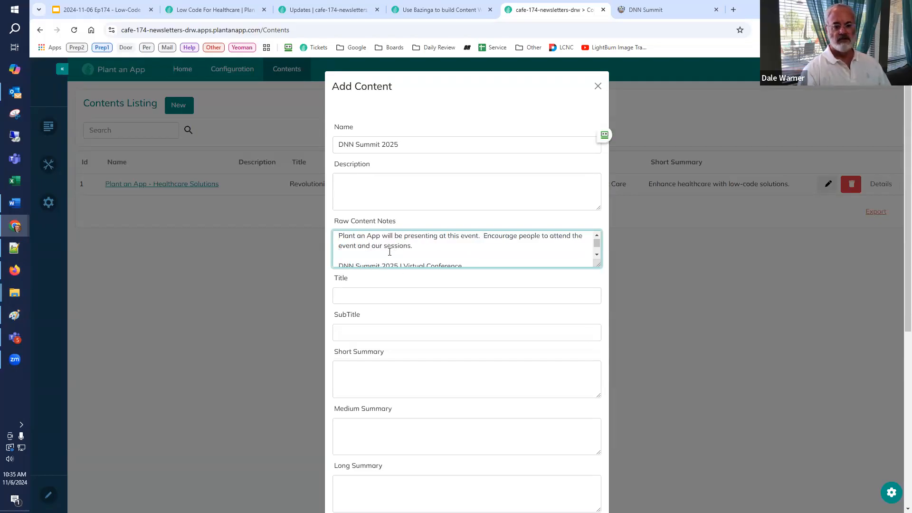
# Step: Add the DNN Summit 2025 record and return to the Use Bazinga to build Content workflow
pyautogui.moveTo(603, 304)
pyautogui.mouseDown()
pyautogui.moveTo(608, 430)
pyautogui.moveTo(606, 300)
pyautogui.mouseUp()
pyautogui.scroll(-7, 530, 381)
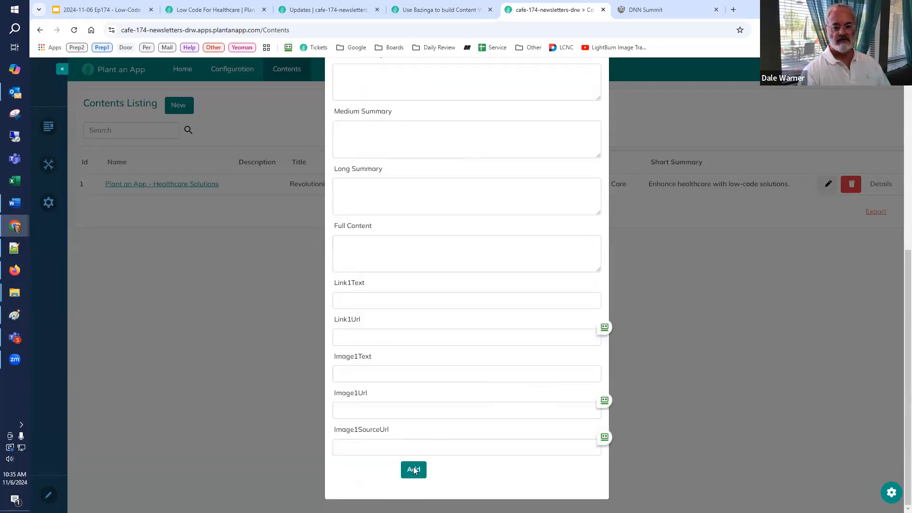
pyautogui.click(413, 470)
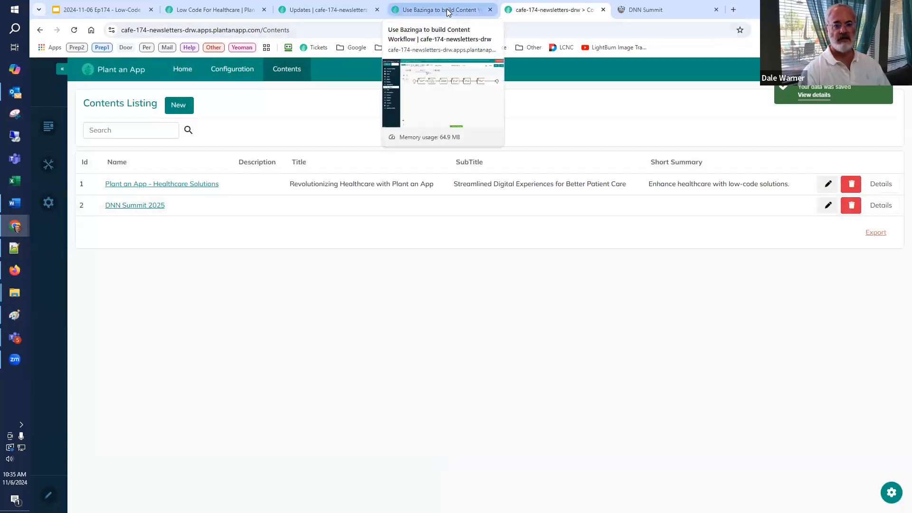
pyautogui.click(423, 10)
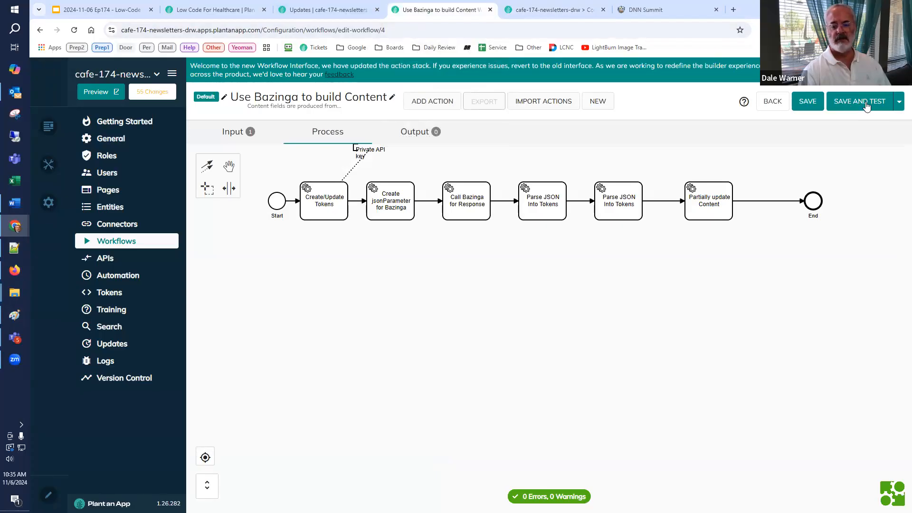
# Step: Refresh the Contents page of the newsletter app and open the configuration of its Contents Listing
pyautogui.click(527, 10)
pyautogui.click(75, 30)
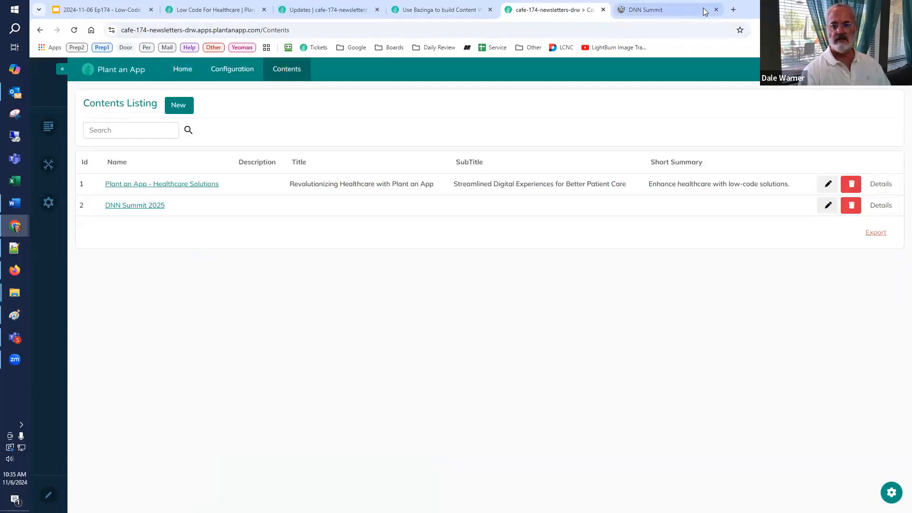
pyautogui.click(891, 492)
pyautogui.keyDown('ctrl'); pyautogui.click(753, 451); pyautogui.keyUp('ctrl')
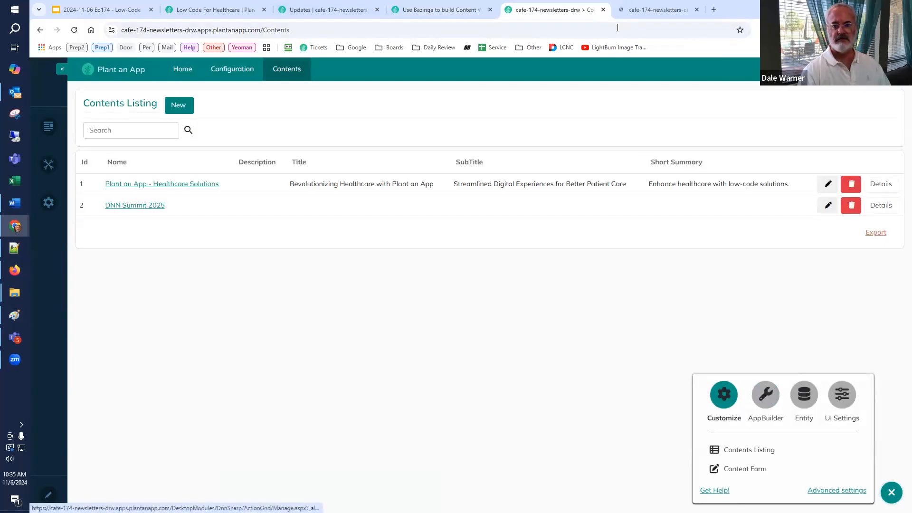
pyautogui.hotkey('ctrl', 'Tab')
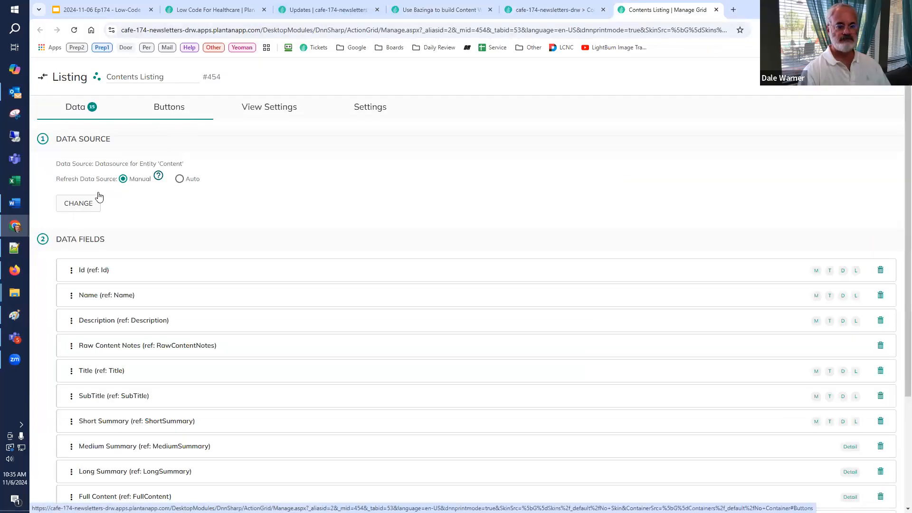
# Step: Add an item button titled "Generate Content" with the help text "Use Bazinga to generate content"
pyautogui.click(94, 249)
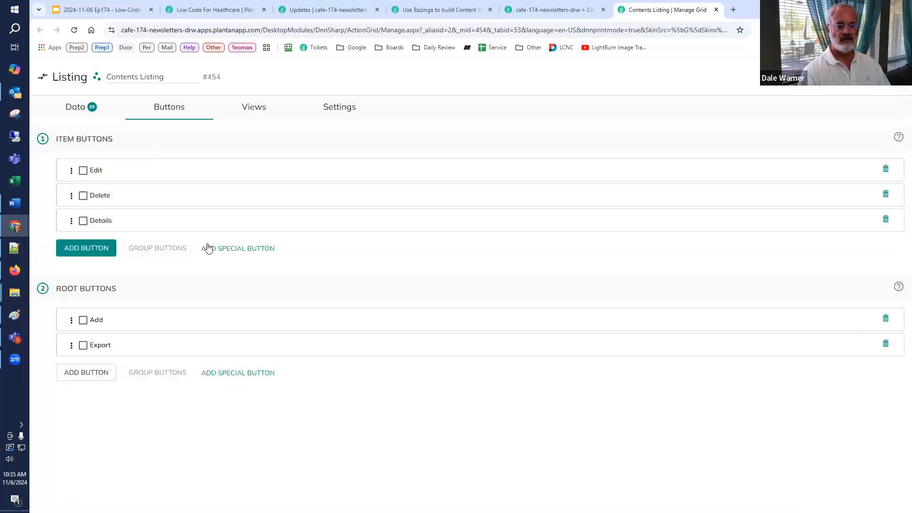
pyautogui.moveTo(269, 279); pyautogui.dragTo(166, 248)
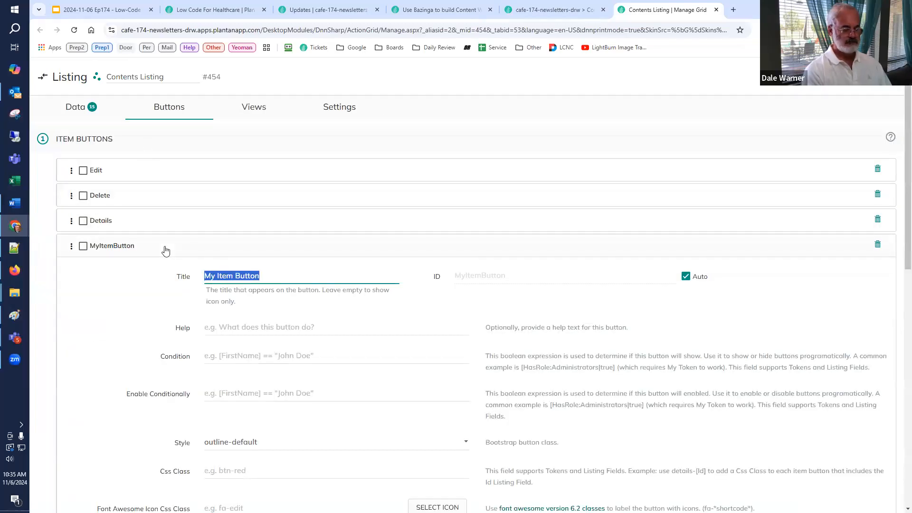
pyautogui.write('Generate Content')
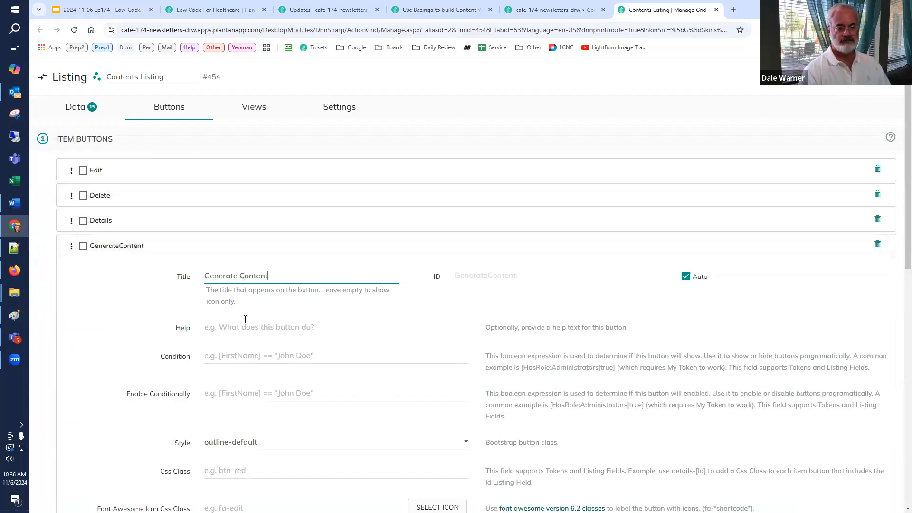
pyautogui.click(247, 327)
pyautogui.write('Use Ba')
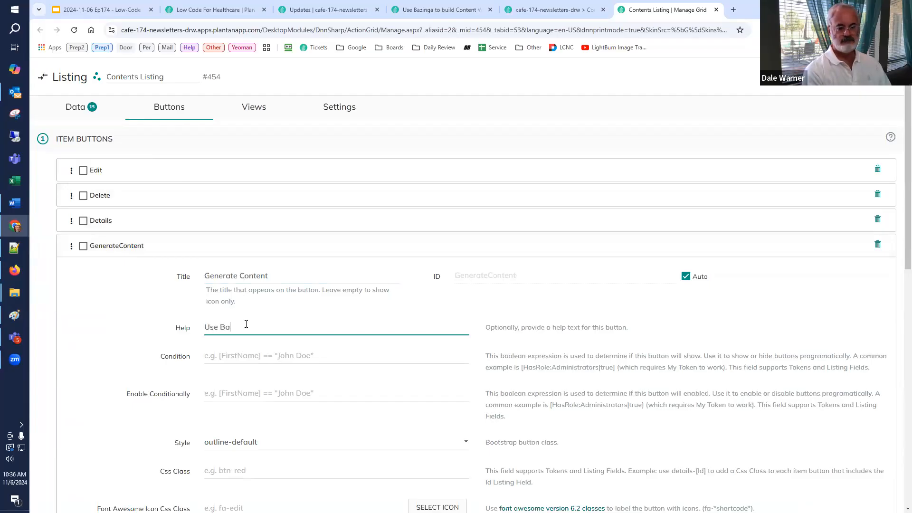
pyautogui.write('zinga to generate content')
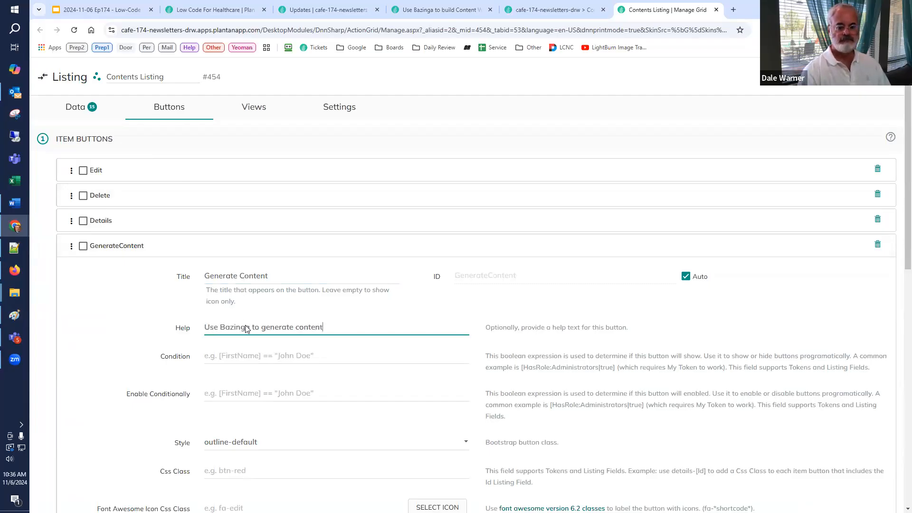
# Step: Give the Generate Content button the action Execute Use Bazinga to build Content with Content set to [Id], and check that token against the data fields
pyautogui.scroll(-8, 251, 323)
pyautogui.click(233, 284)
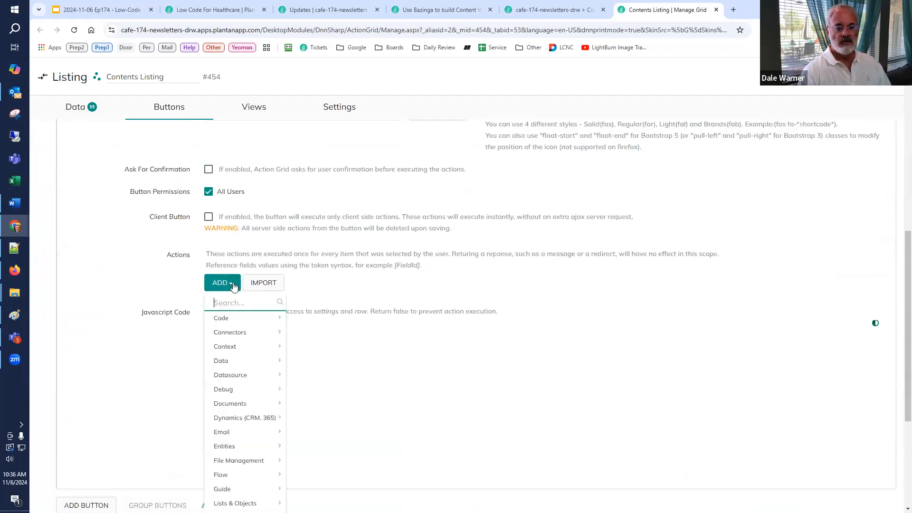
pyautogui.write('bazing')
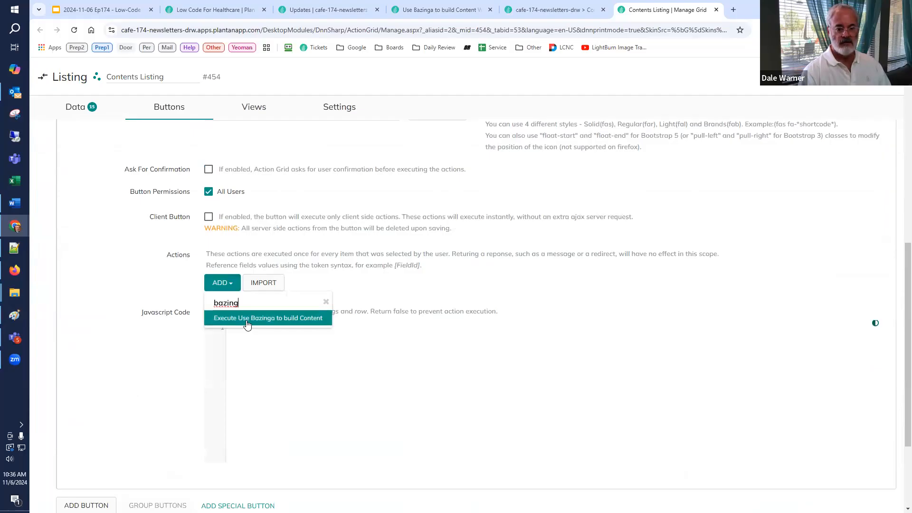
pyautogui.click(247, 323)
pyautogui.scroll(-4, 346, 319)
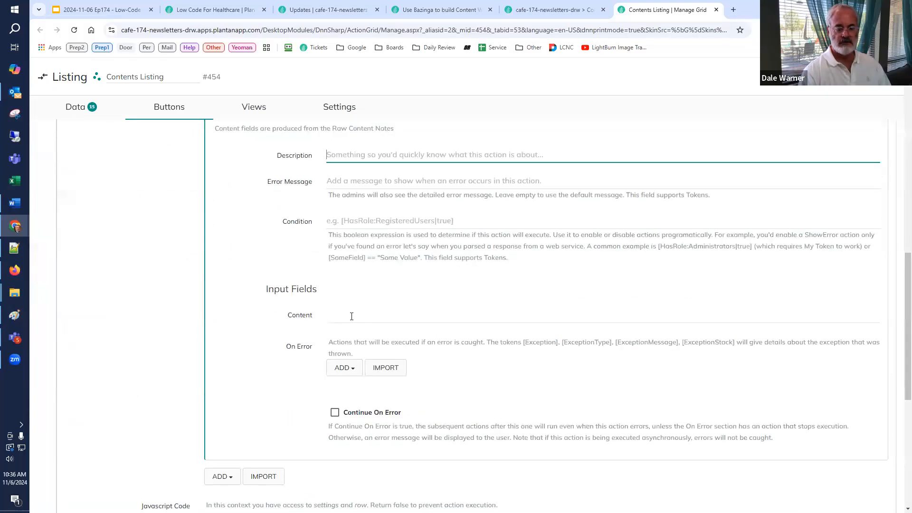
pyautogui.click(352, 316)
pyautogui.write('[Id]')
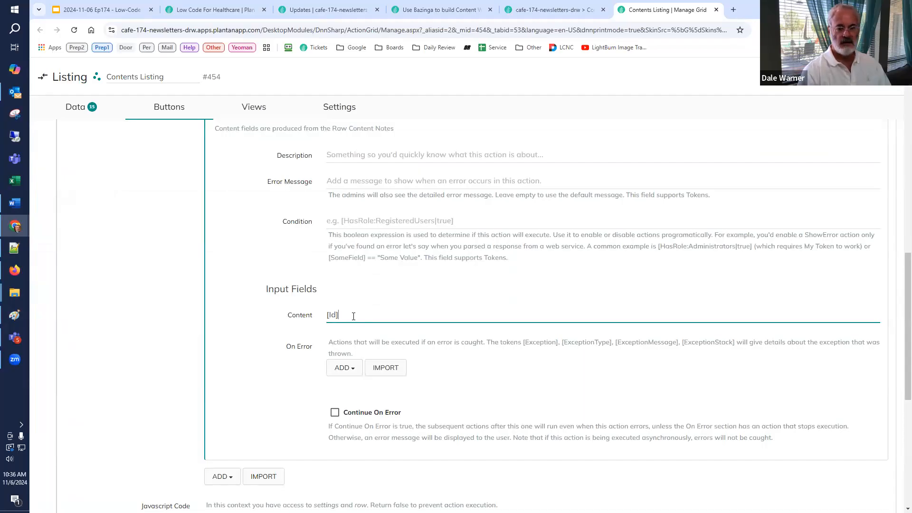
pyautogui.click(80, 121)
pyautogui.scroll(4, 143, 195)
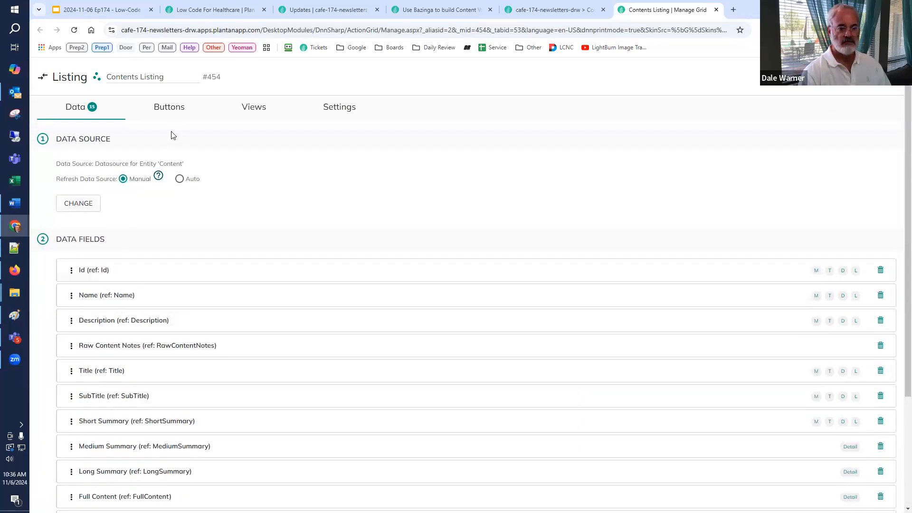
# Step: Add a Datasource Refresh action after the Bazinga action of the Generate Content button and save the listing
pyautogui.click(168, 110)
pyautogui.scroll(-15, 264, 335)
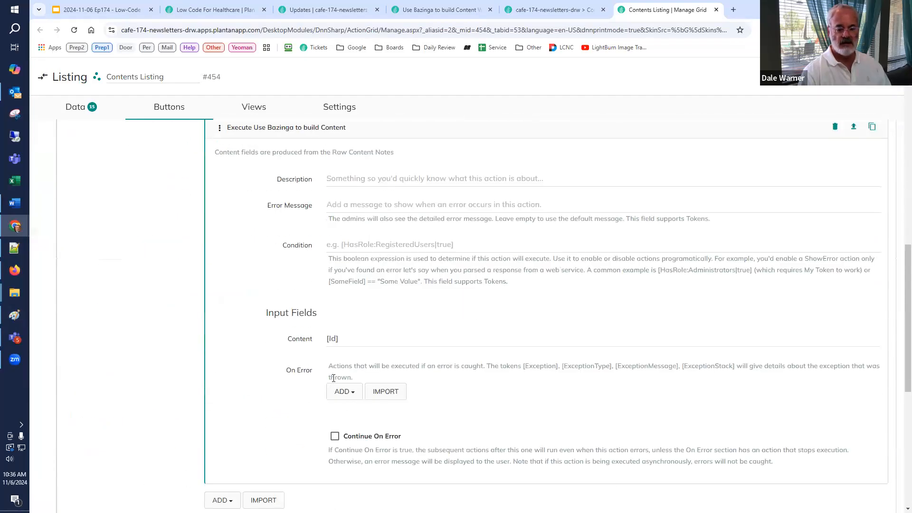
pyautogui.scroll(-2, 314, 374)
pyautogui.scroll(-2, 239, 391)
pyautogui.click(230, 342)
pyautogui.write('refr')
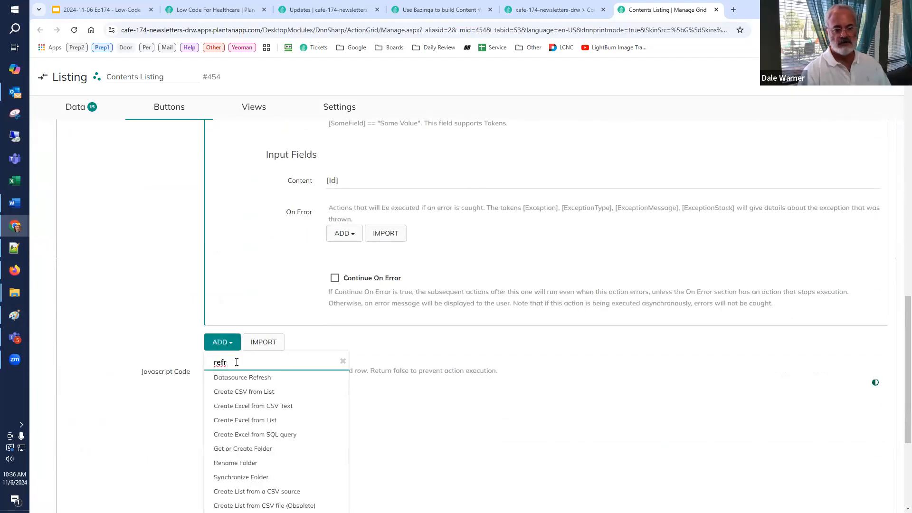
pyautogui.click(240, 378)
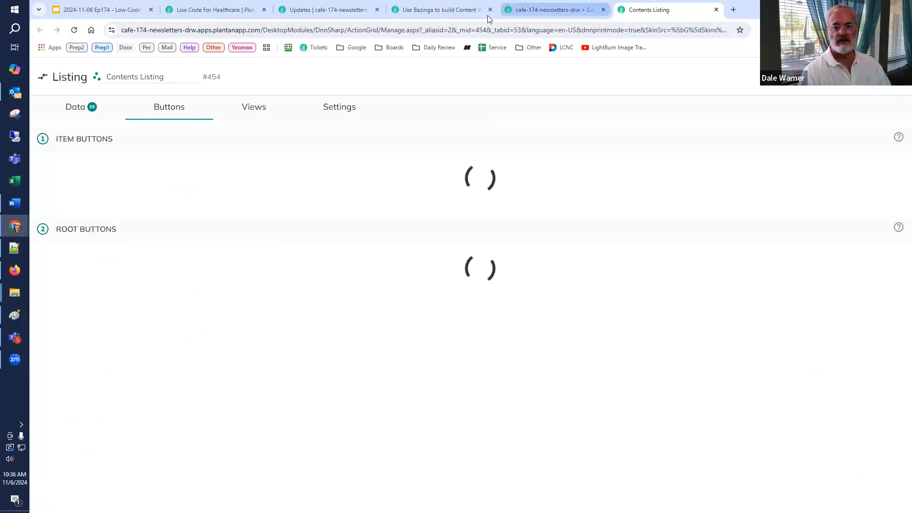
# Step: Reload the Contents page and run Generate Content on the DNN Summit 2025 record
pyautogui.click(576, 11)
pyautogui.click(74, 30)
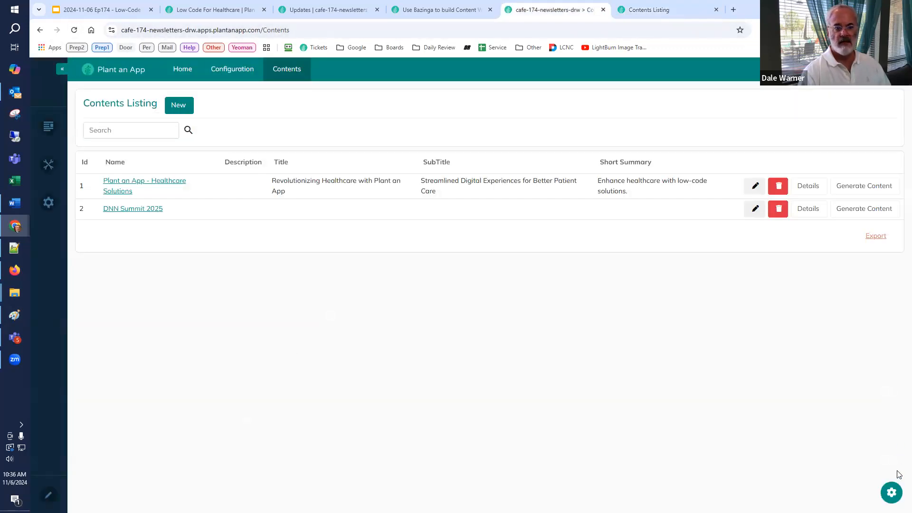
pyautogui.click(864, 209)
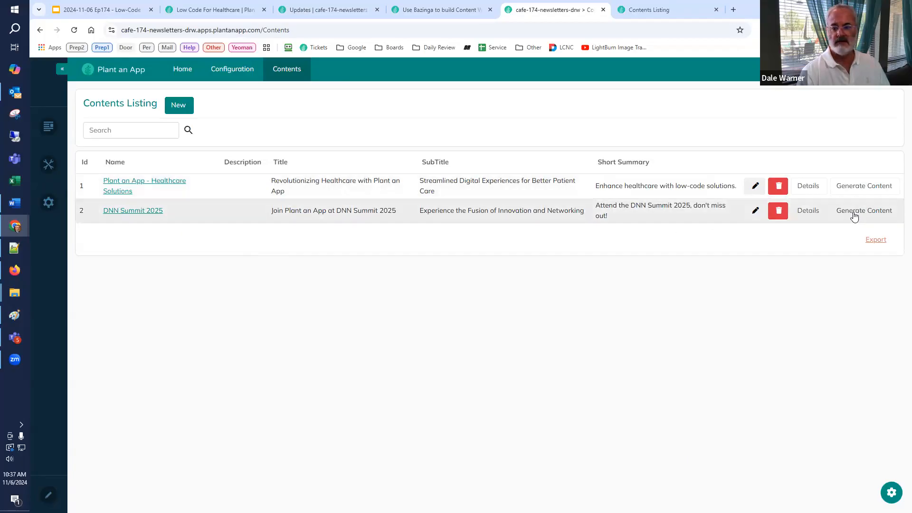
# Step: Review the generated summaries and full content in the DNN Summit 2025 details, close them, and switch to the Low-Code Café presentation in Google Slides
pyautogui.click(797, 212)
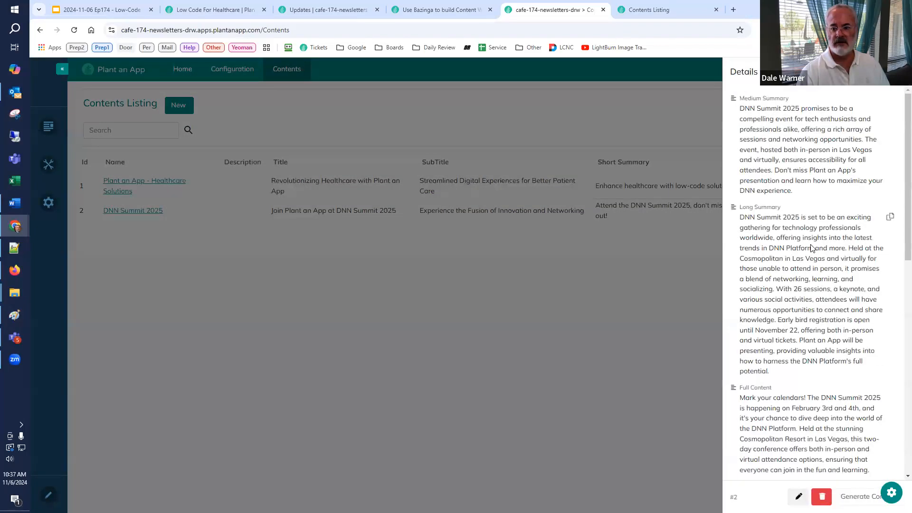
pyautogui.scroll(-5, 813, 254)
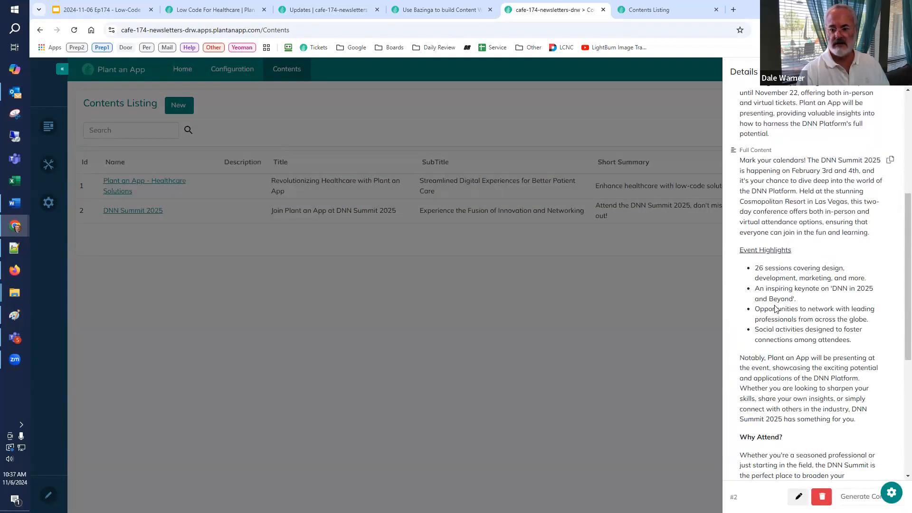
pyautogui.scroll(-2, 773, 341)
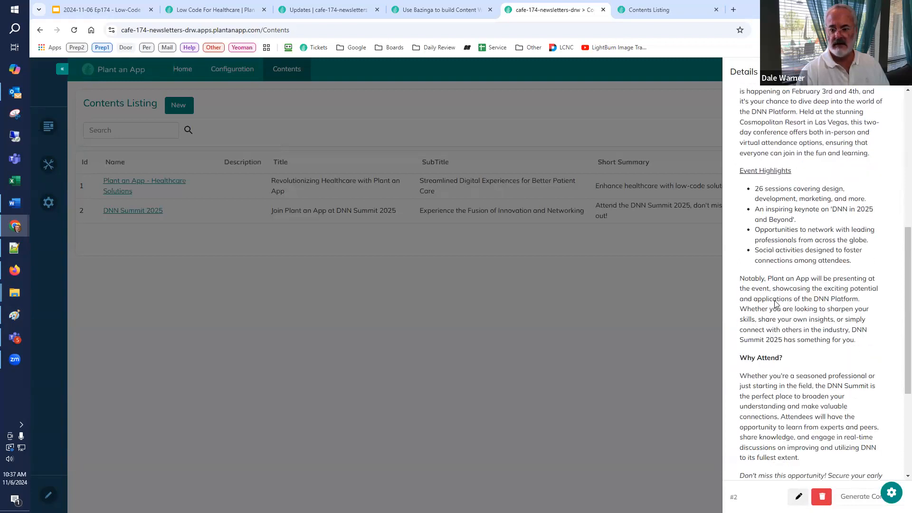
pyautogui.moveTo(744, 281); pyautogui.dragTo(781, 336)
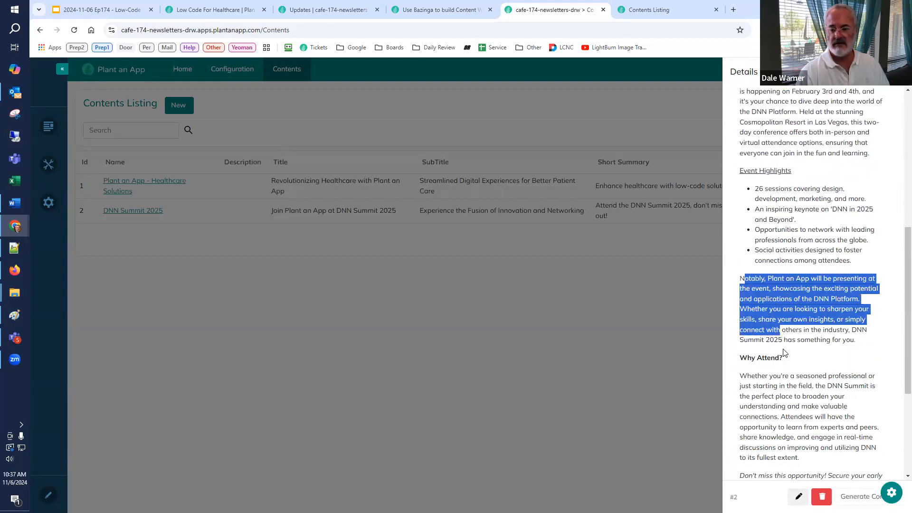
pyautogui.click(601, 356)
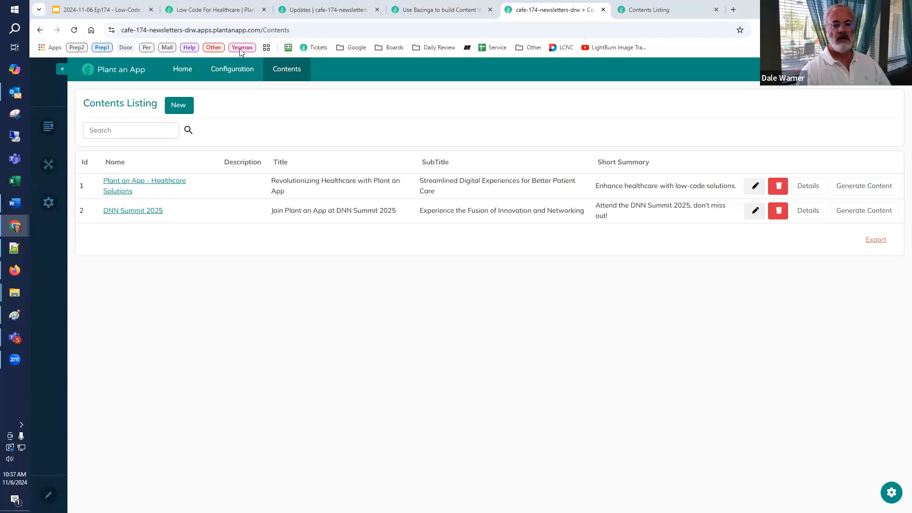
pyautogui.click(124, 10)
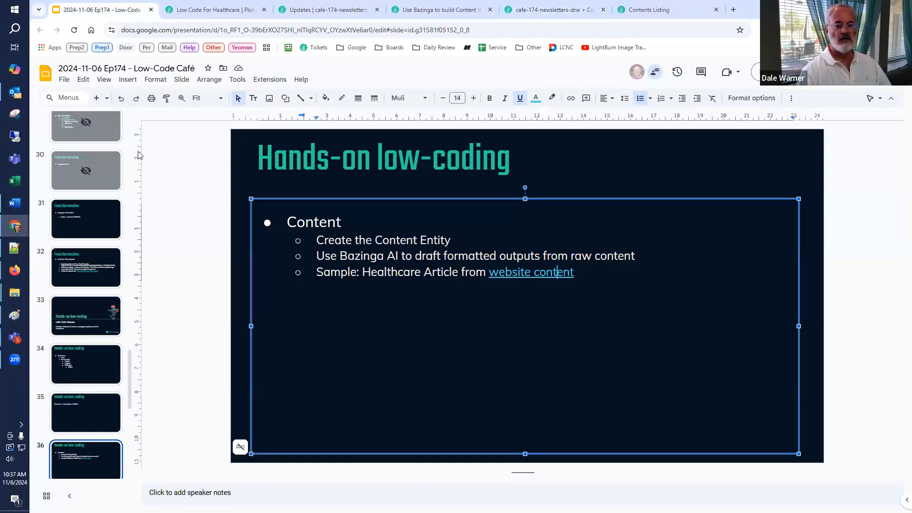
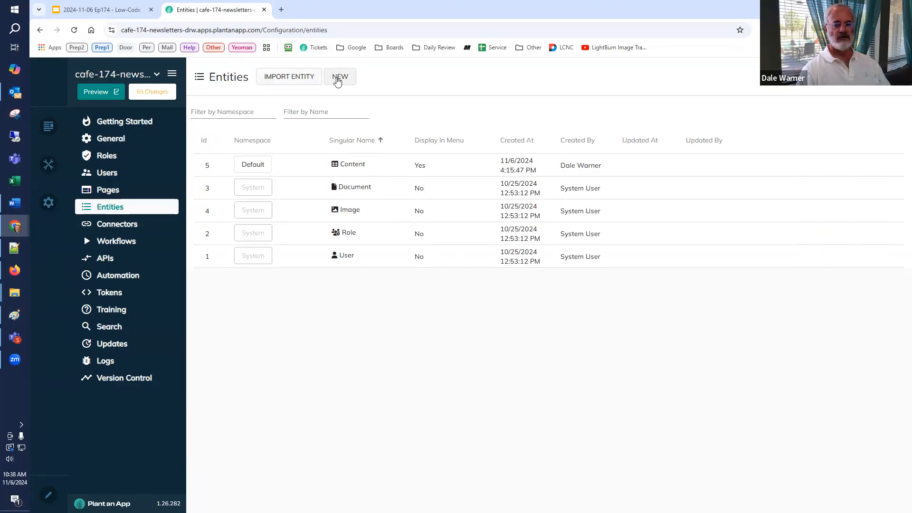
# Step: Start a new entity with the singular name Template Component and plural name Template Components, and continue to its properties
pyautogui.click(335, 78)
pyautogui.click(538, 340)
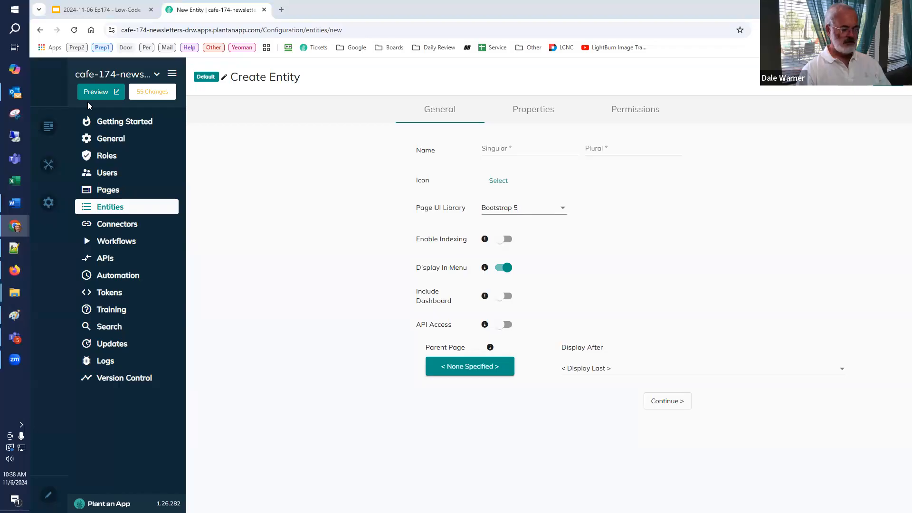
pyautogui.click(507, 150)
pyautogui.write('Template Component')
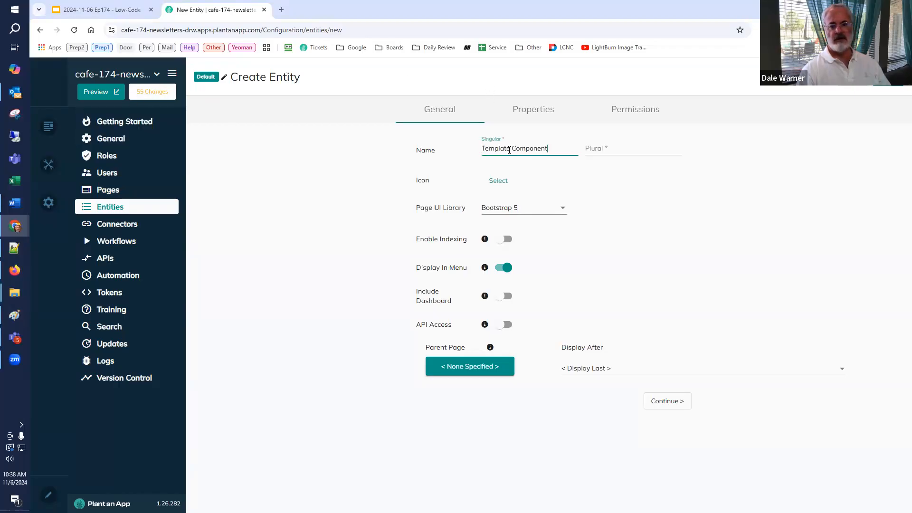
pyautogui.click(631, 149)
pyautogui.write('Template Component')
pyautogui.write('s')
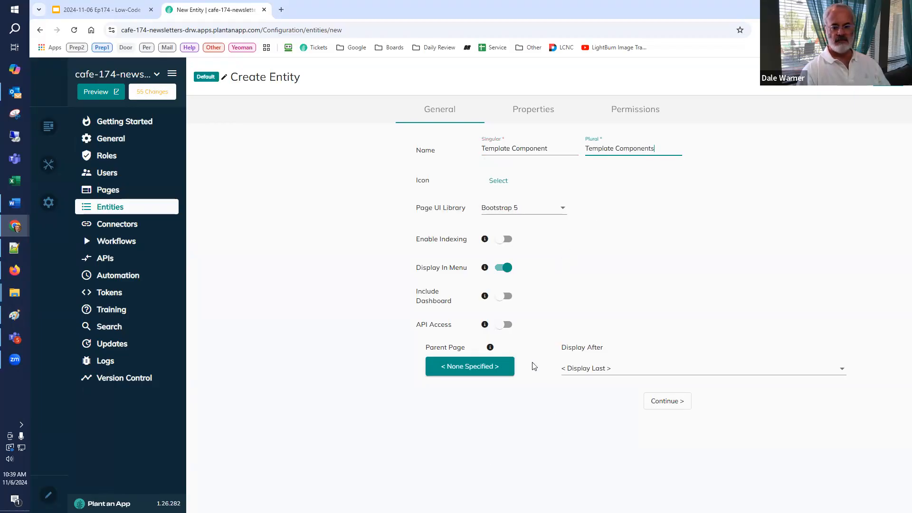
pyautogui.click(663, 402)
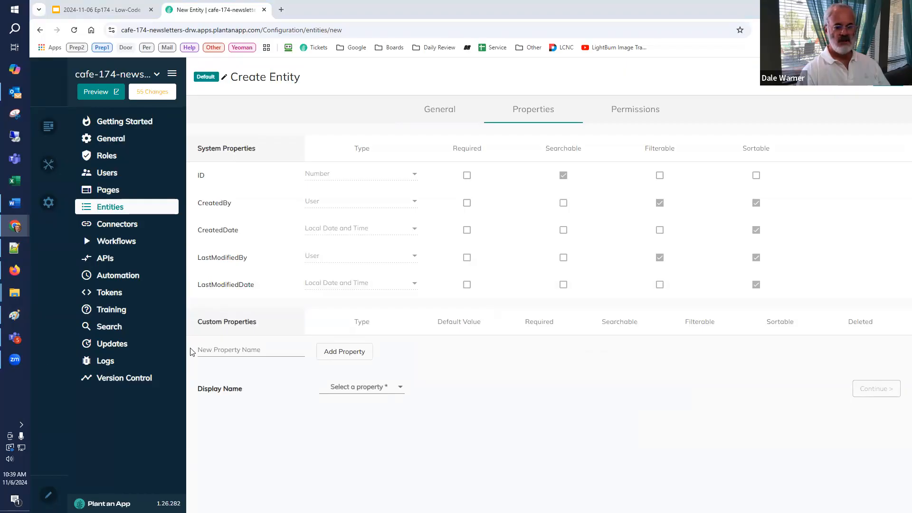
# Step: Add a Text property called Name to the Template Component entity and make it the display name
pyautogui.click(209, 348)
pyautogui.write('Name')
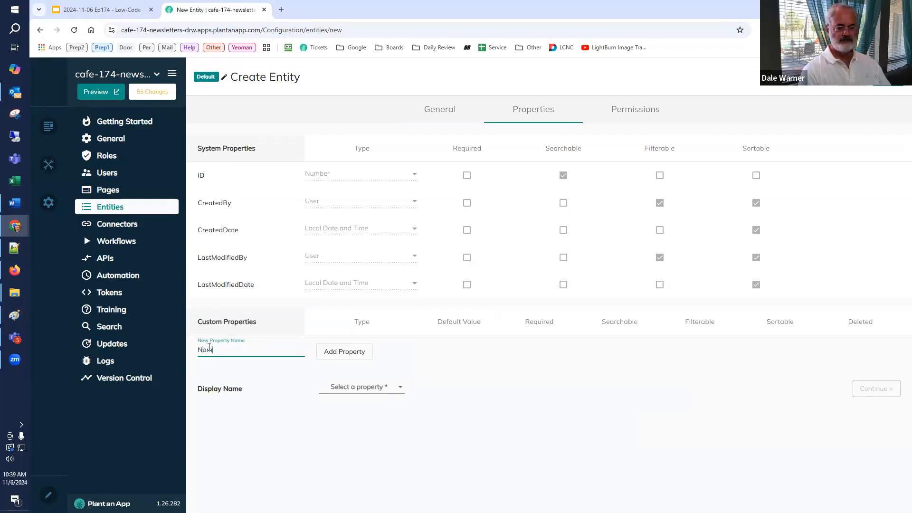
pyautogui.click(339, 353)
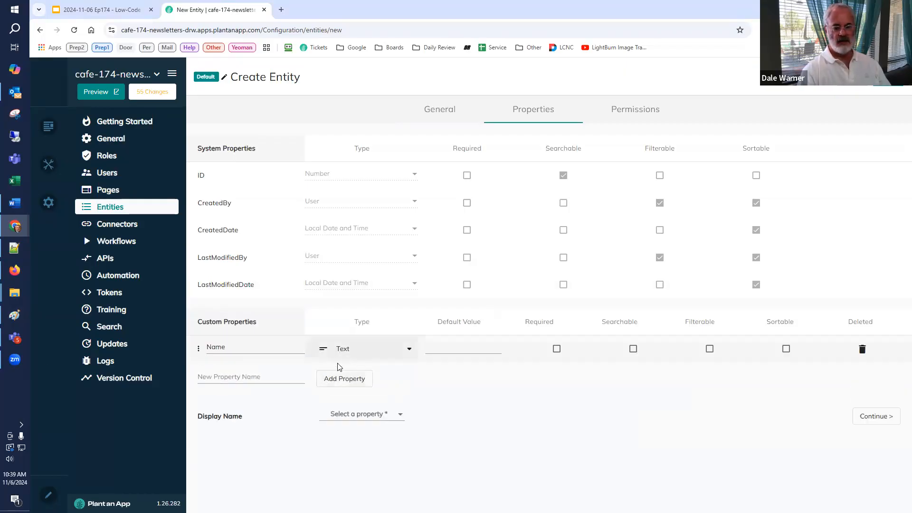
pyautogui.click(347, 416)
pyautogui.click(333, 437)
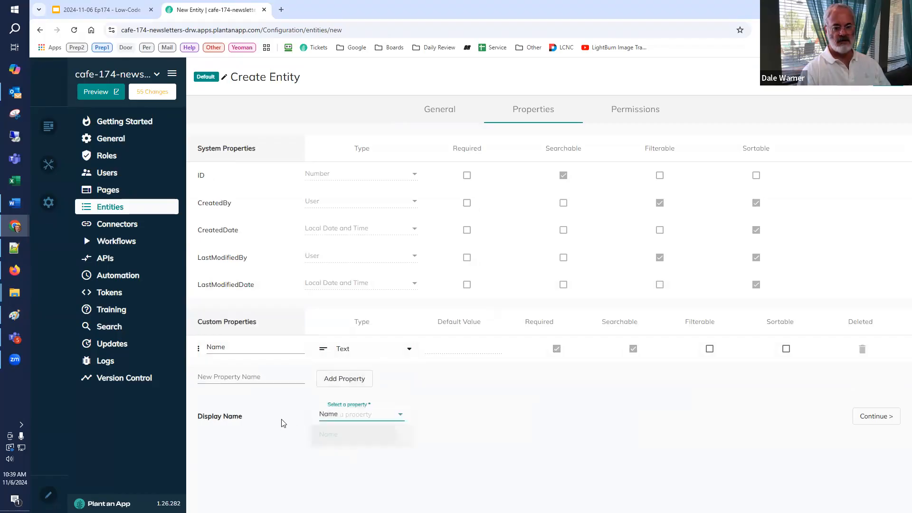
# Step: Add a custom property called HTML with the type Large Text to the Template Component entity
pyautogui.click(261, 377)
pyautogui.write('HTML')
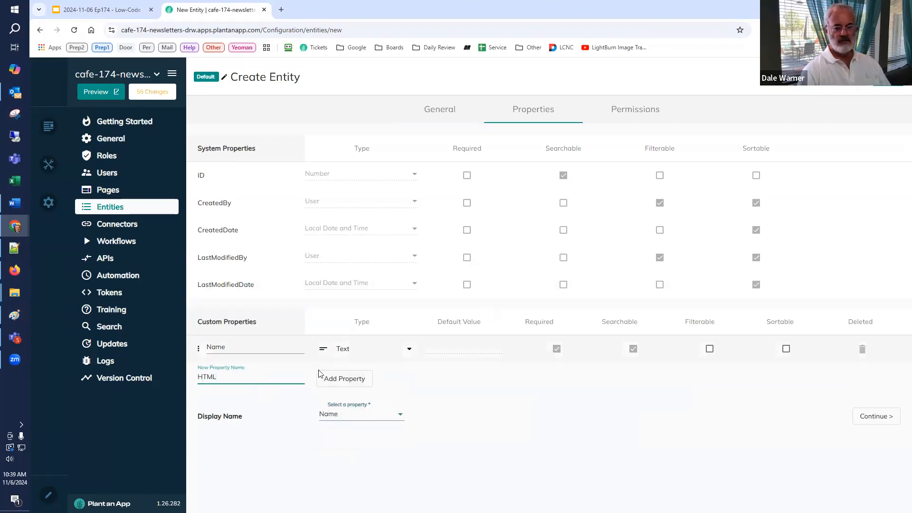
pyautogui.click(344, 380)
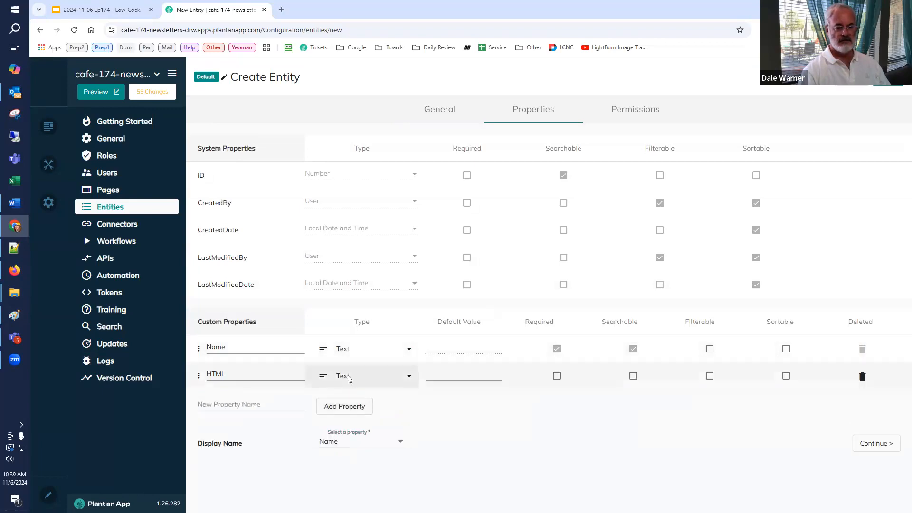
pyautogui.click(342, 377)
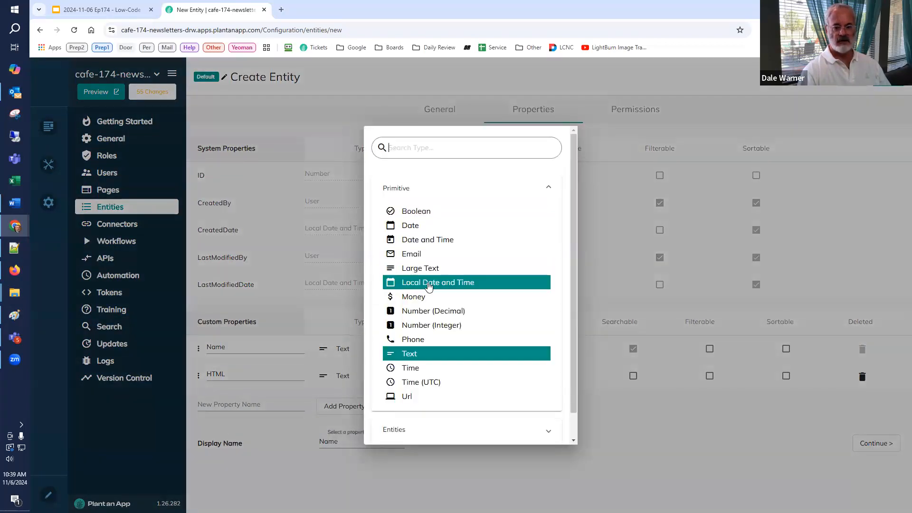
pyautogui.click(427, 268)
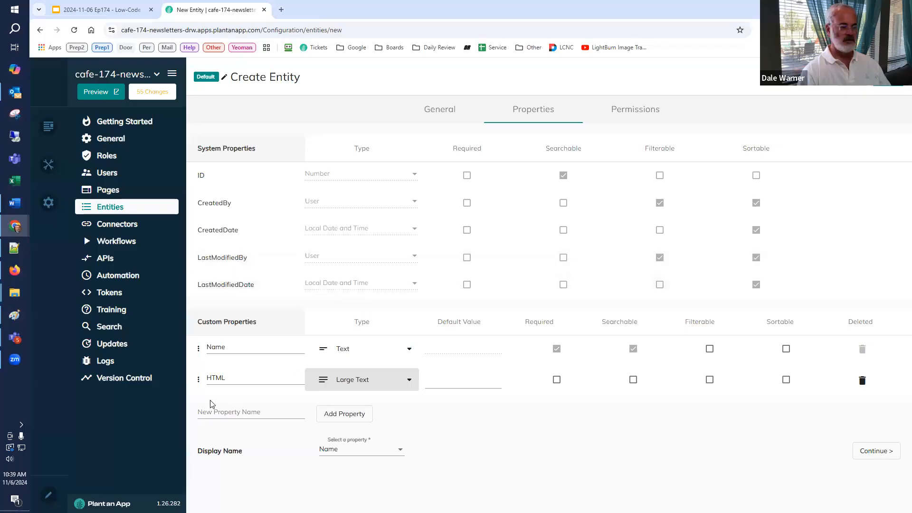
# Step: Add a Rank property of type Number (Decimal) and save the Template Component entity
pyautogui.click(251, 413)
pyautogui.write('Re')
pyautogui.write('nk')
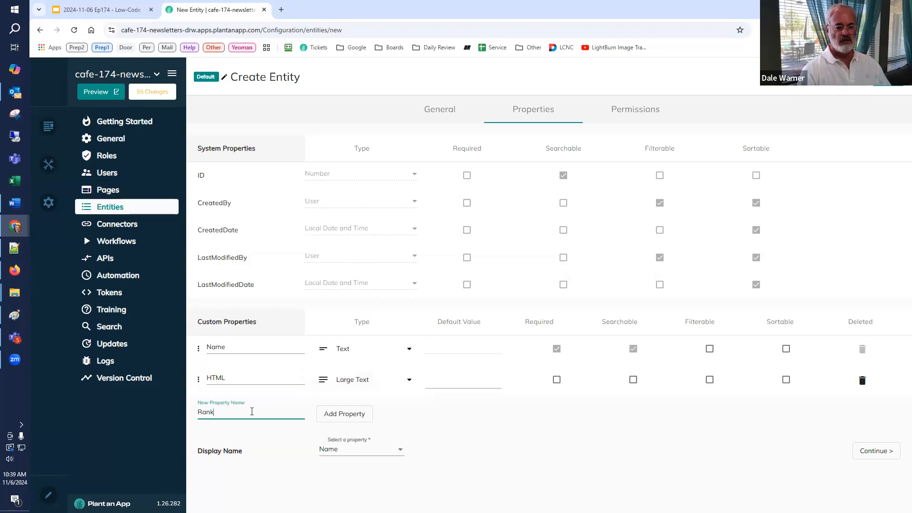
pyautogui.click(334, 416)
pyautogui.click(339, 413)
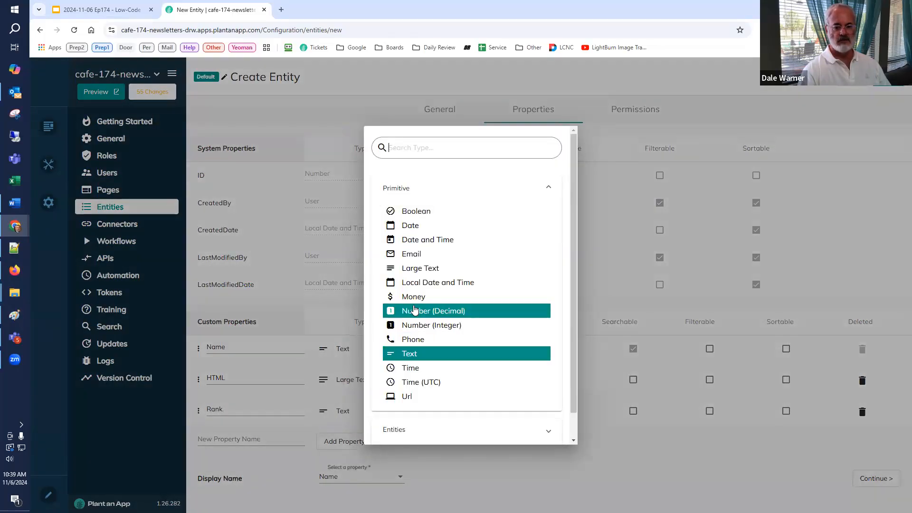
pyautogui.click(417, 311)
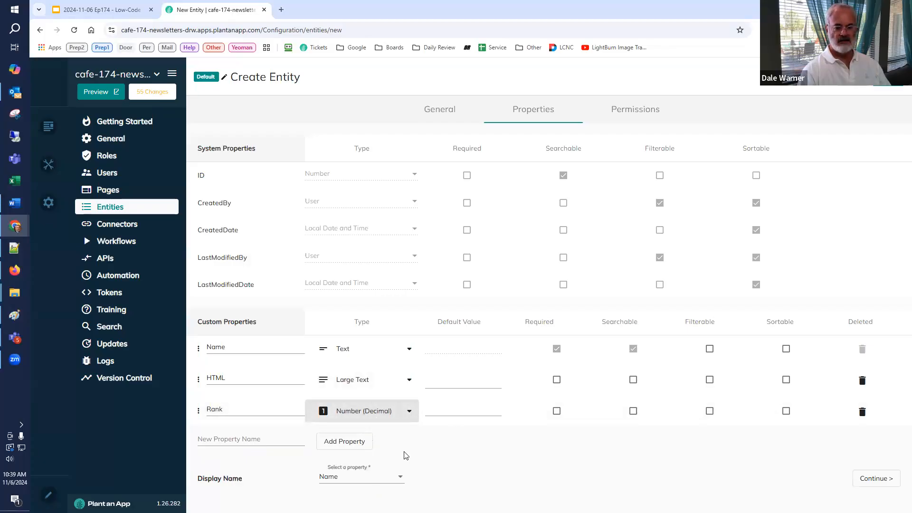
pyautogui.click(887, 79)
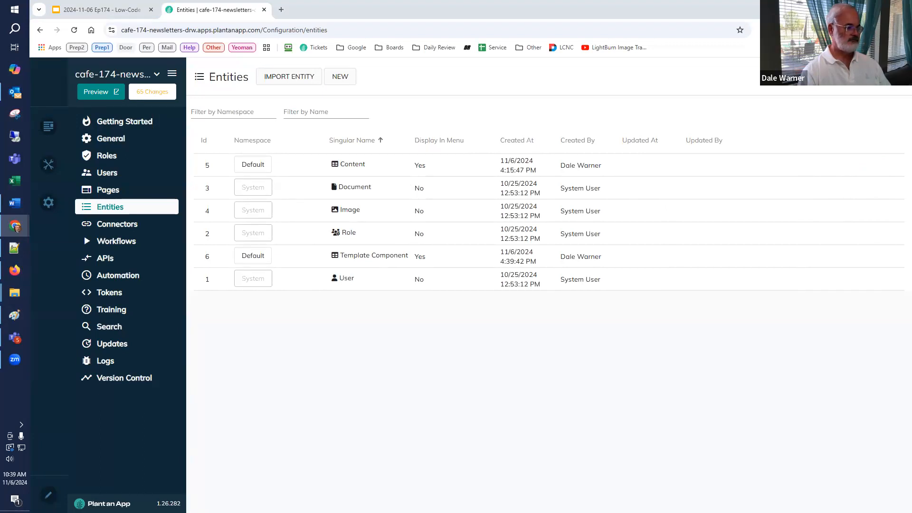
# Step: Start another new entity with the singular name Template and plural name Templates, and continue to its properties
pyautogui.click(340, 79)
pyautogui.click(531, 347)
pyautogui.click(503, 150)
pyautogui.write('Template')
pyautogui.click(623, 149)
pyautogui.write('Template')
pyautogui.write('s')
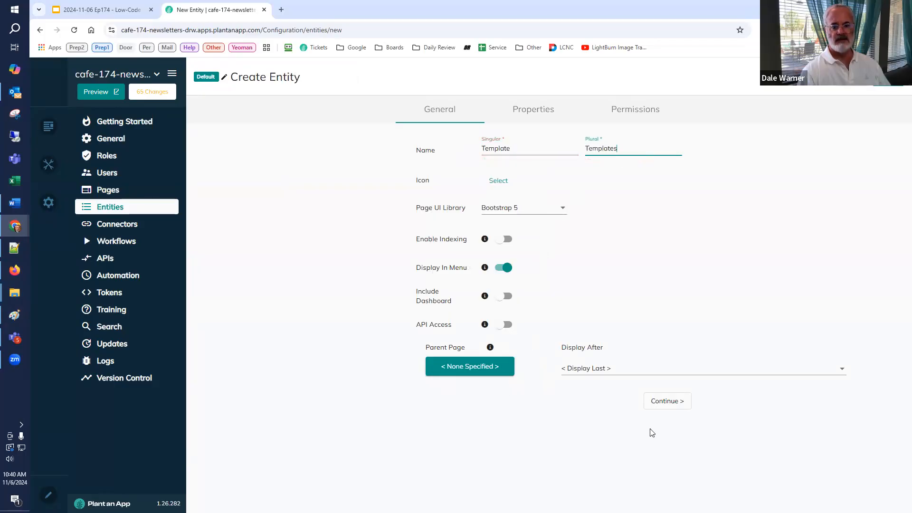
pyautogui.click(679, 407)
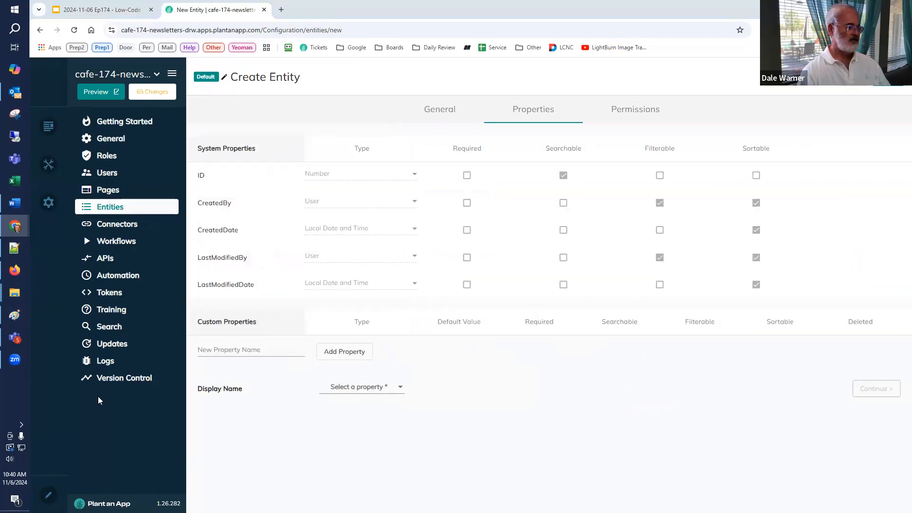
# Step: Add a Text property called Name to the Template entity and make it the display name
pyautogui.click(246, 352)
pyautogui.write('H')
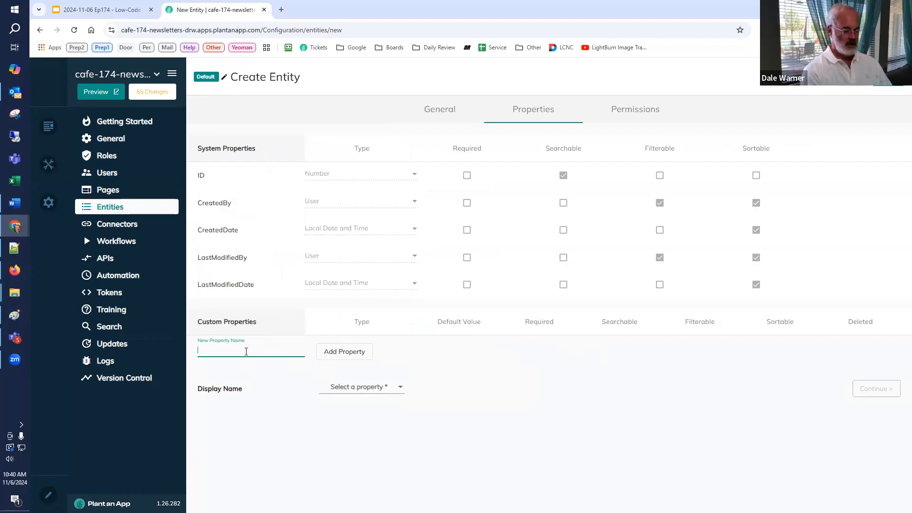
pyautogui.write('ame')
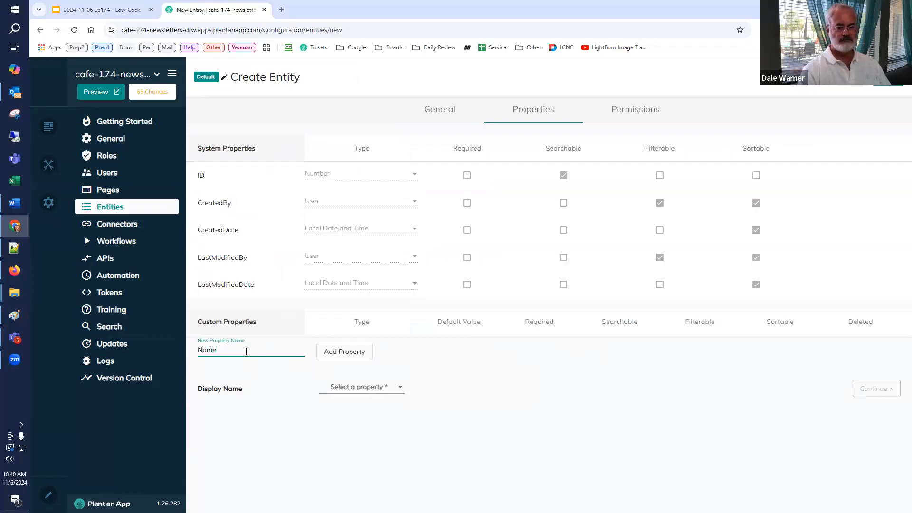
pyautogui.click(326, 355)
pyautogui.click(333, 419)
pyautogui.click(327, 432)
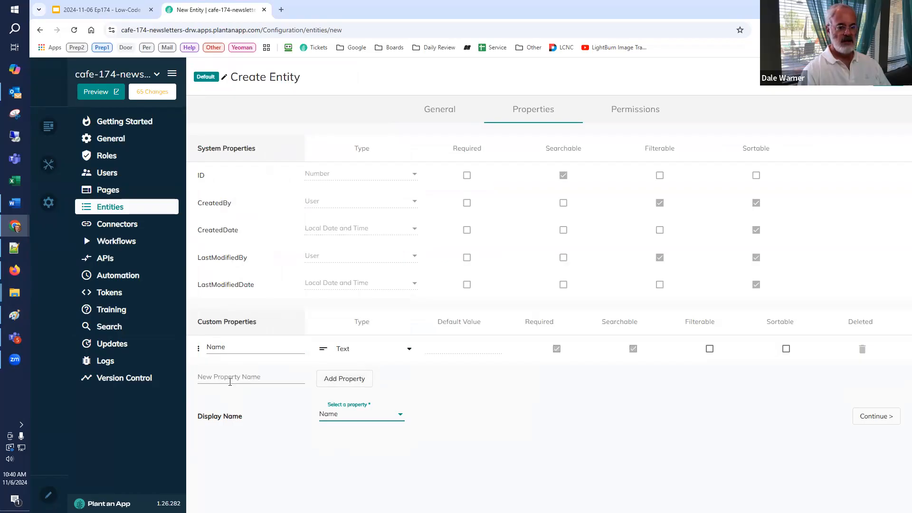
# Step: Add a custom property called Header with the type Large Text to the Template entity
pyautogui.click(229, 379)
pyautogui.write('Ha')
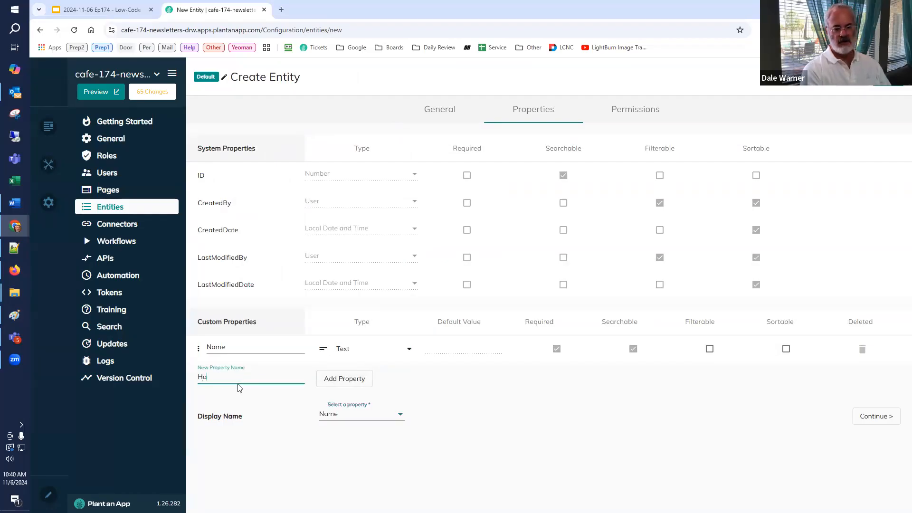
pyautogui.write('ader')
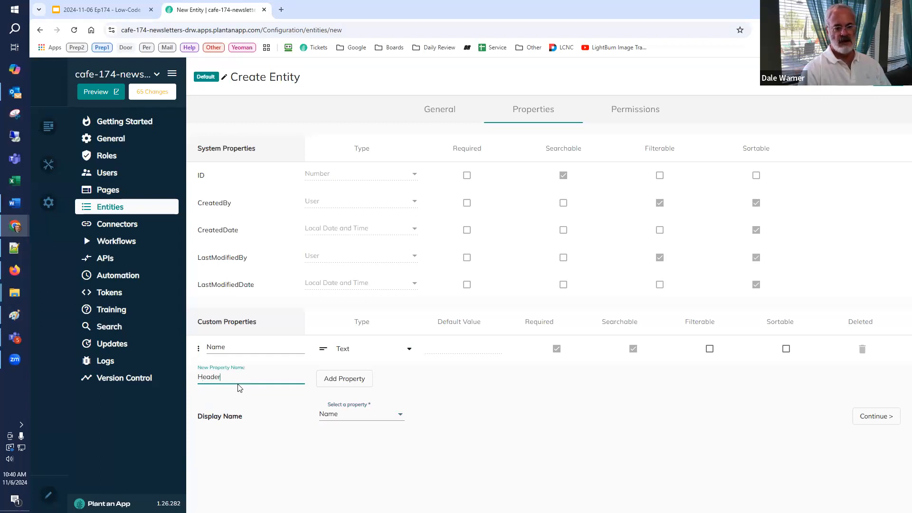
pyautogui.click(331, 380)
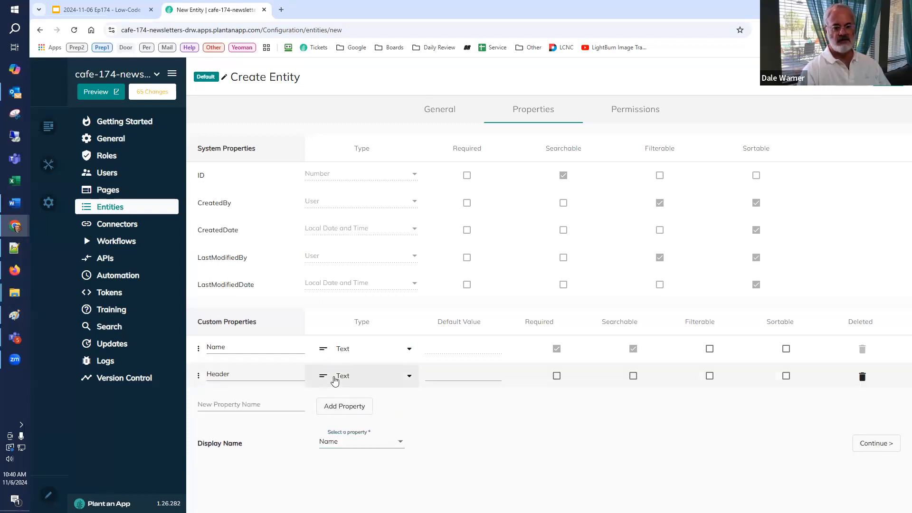
pyautogui.click(333, 376)
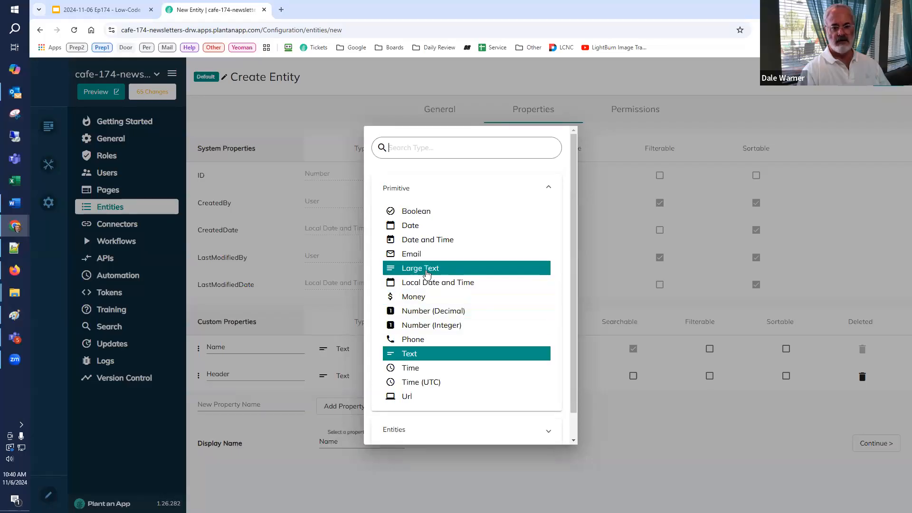
pyautogui.click(426, 273)
# Step: Add a custom property called Footer with the type Large Text to the Template entity
pyautogui.click(263, 410)
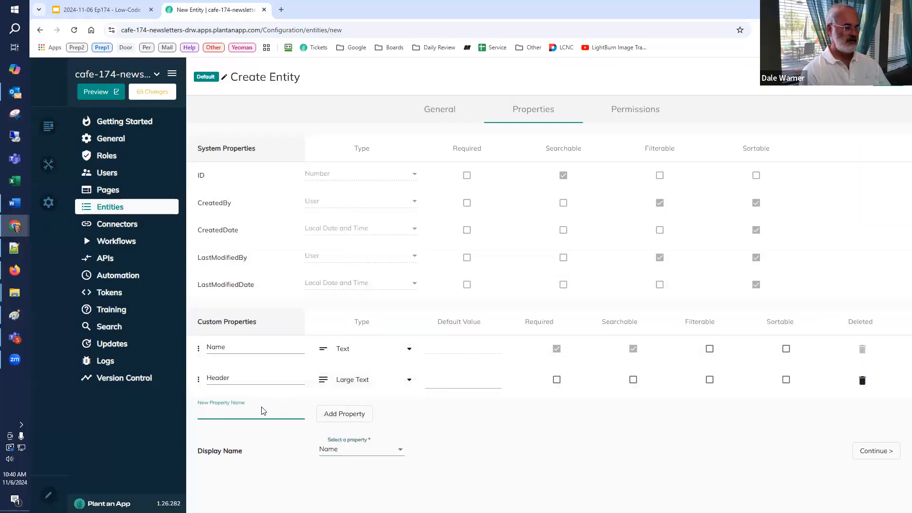
pyautogui.write('Footer')
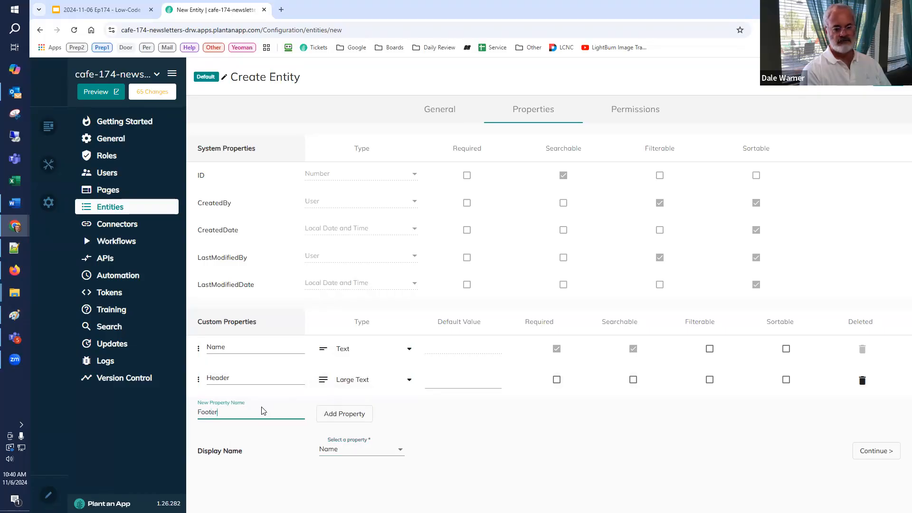
pyautogui.click(348, 414)
pyautogui.click(350, 414)
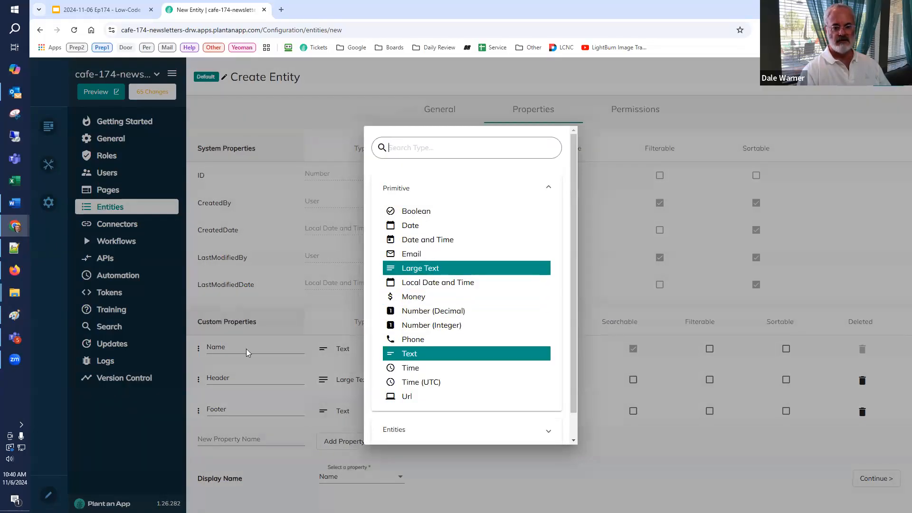
pyautogui.press('Return')
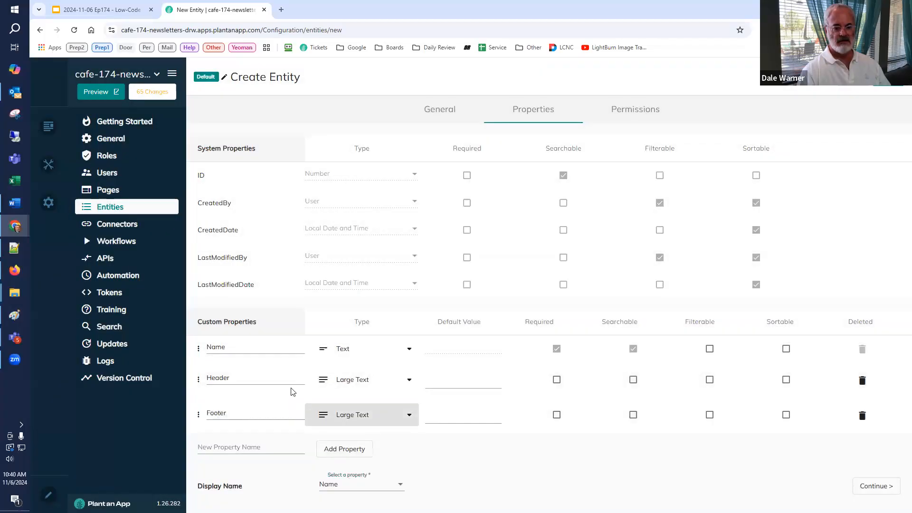
# Step: Add a custom property called Components with the type List of Template Components to the Template entity
pyautogui.click(220, 447)
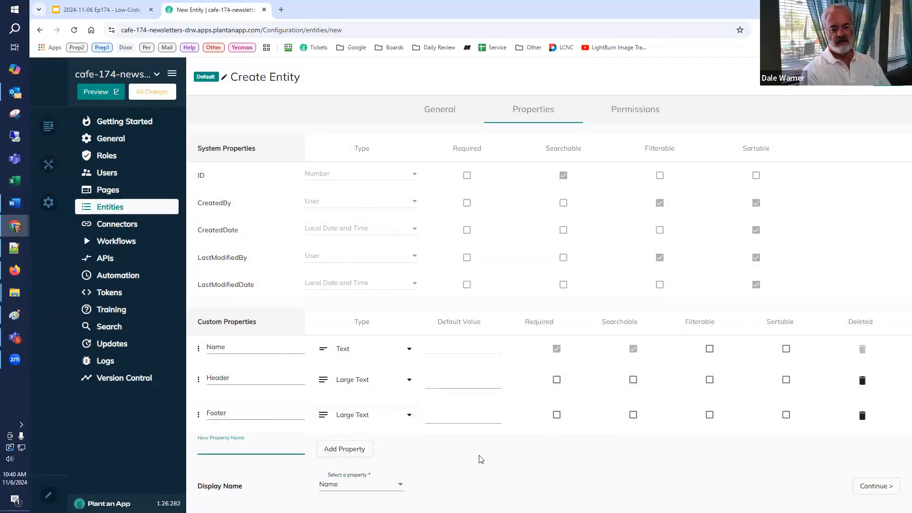
pyautogui.write('C')
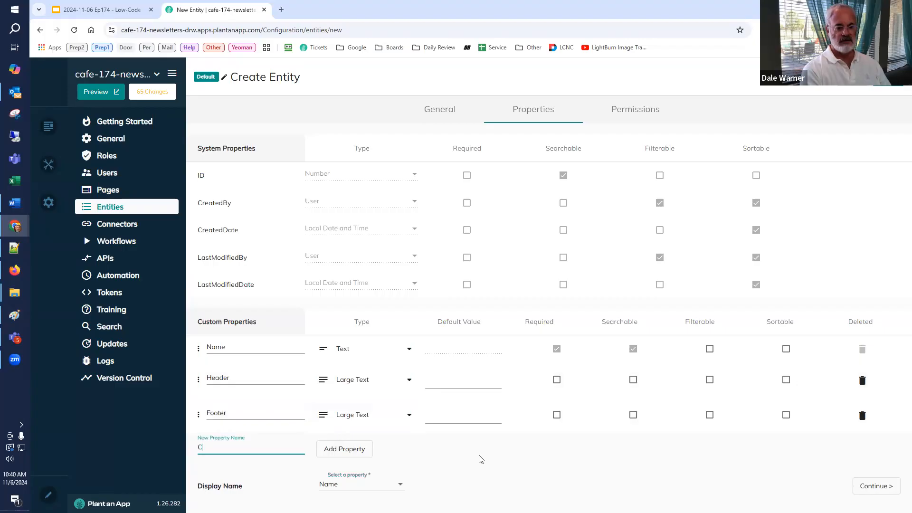
pyautogui.write('omponents')
pyautogui.click(368, 450)
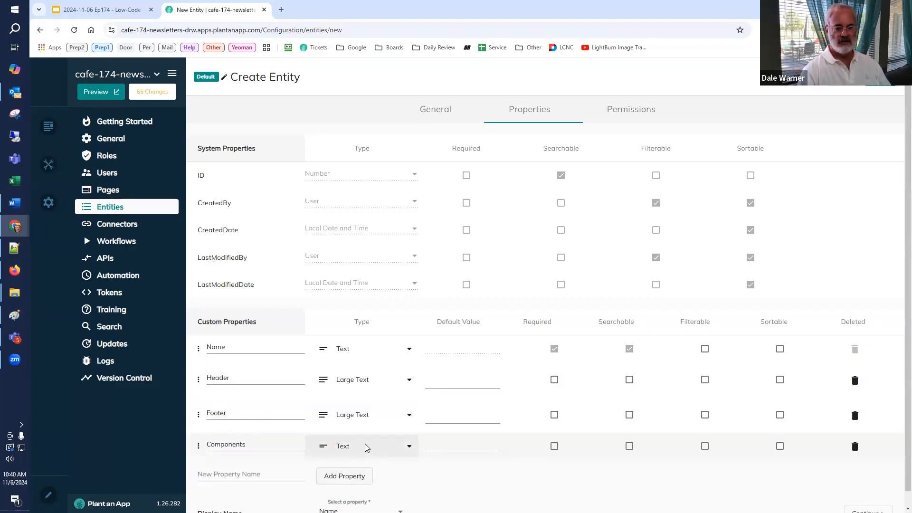
pyautogui.click(367, 446)
pyautogui.scroll(-1, 388, 416)
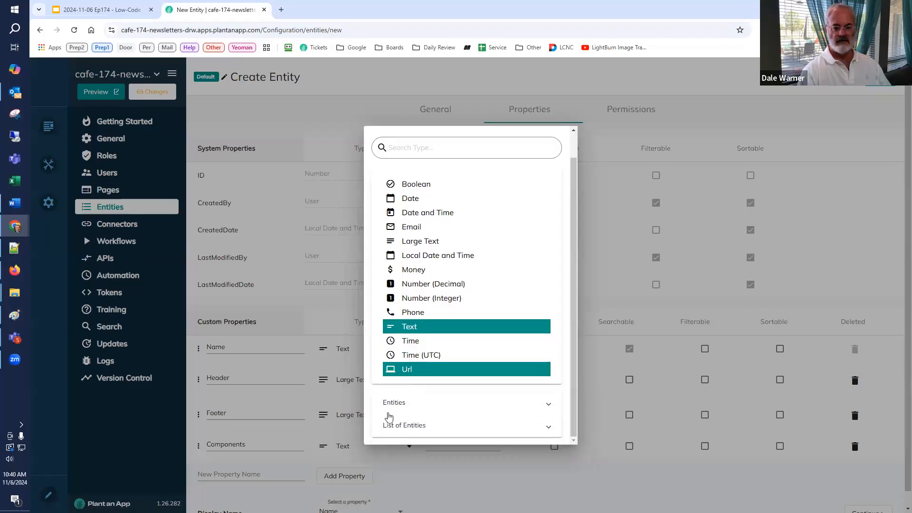
pyautogui.click(397, 427)
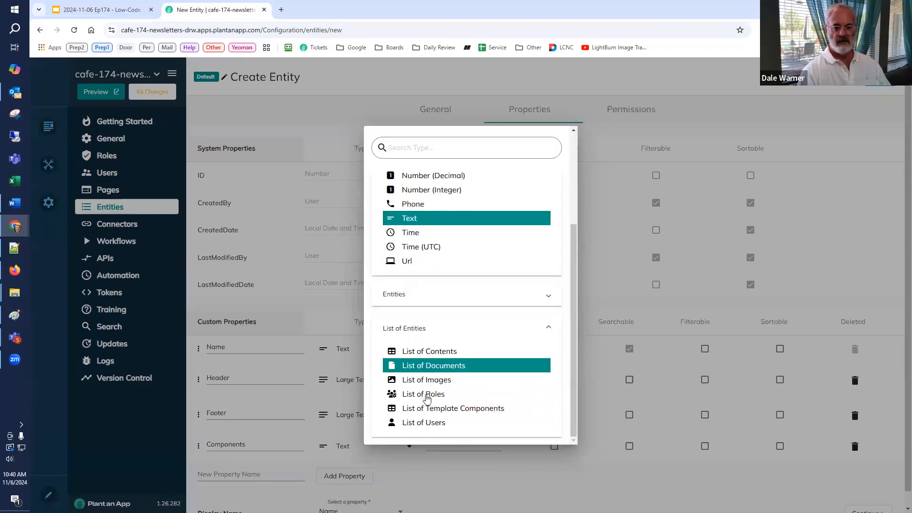
pyautogui.click(432, 409)
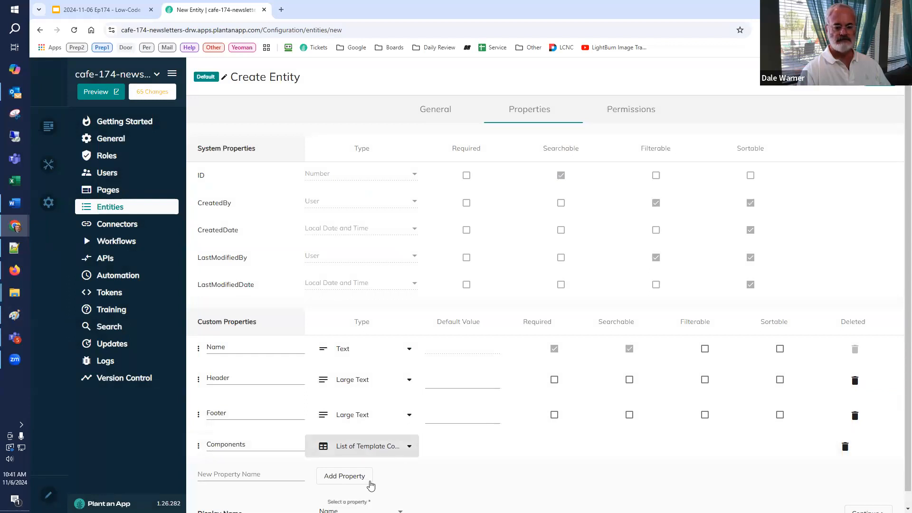
pyautogui.scroll(-1, 376, 480)
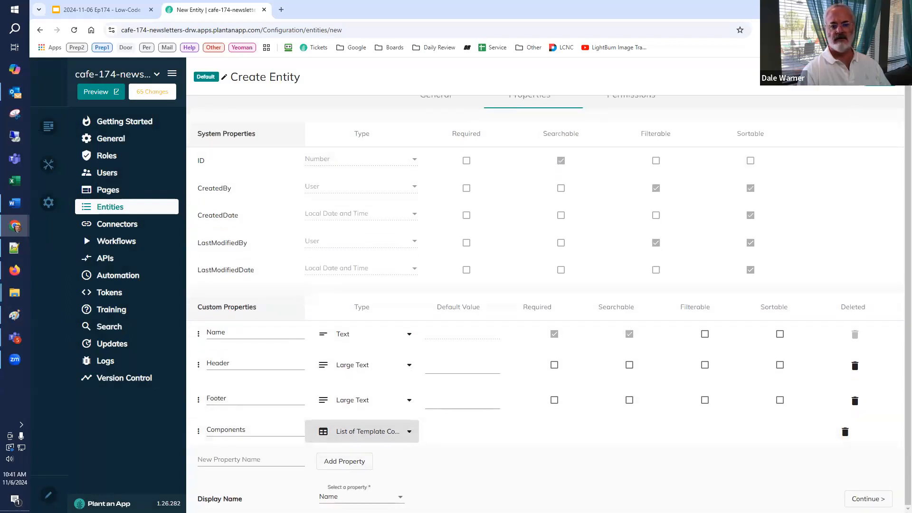
# Step: Save the new Template entity
pyautogui.click(881, 78)
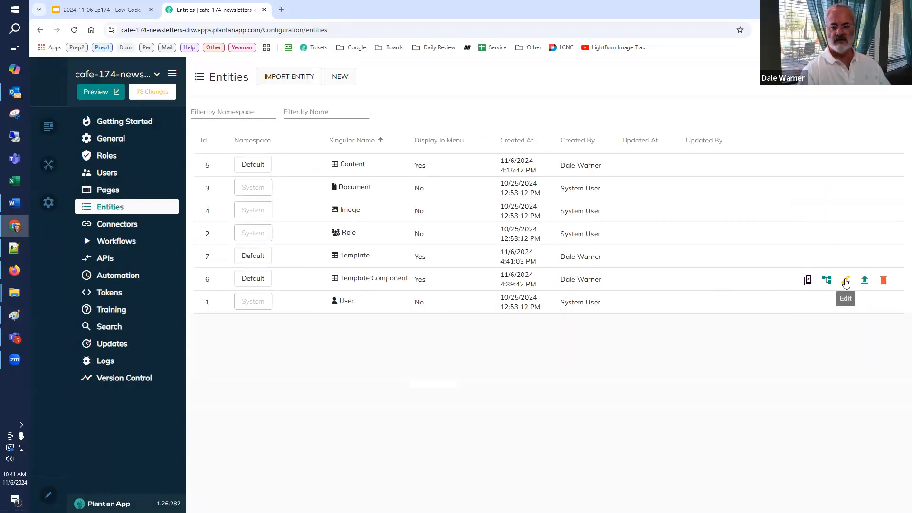
# Step: Set the parent page of the Template Component entity to Templates and save the entity
pyautogui.click(845, 280)
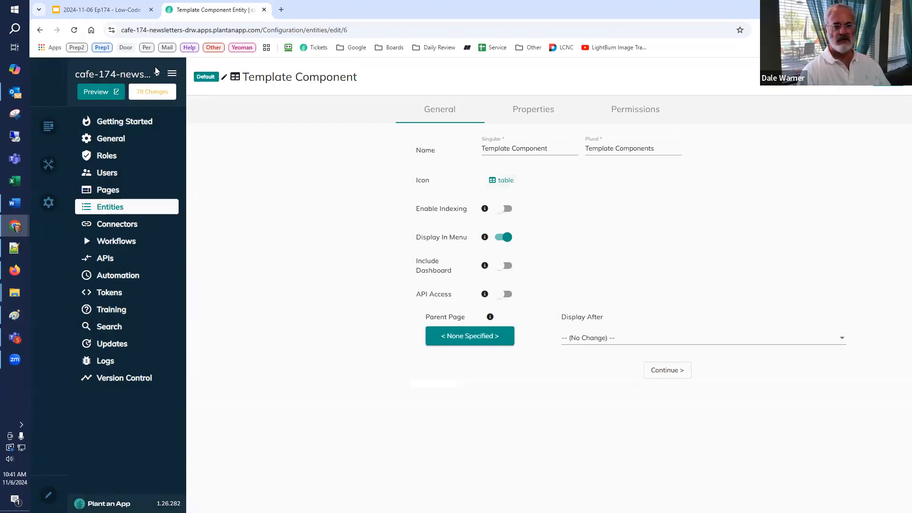
pyautogui.click(107, 92)
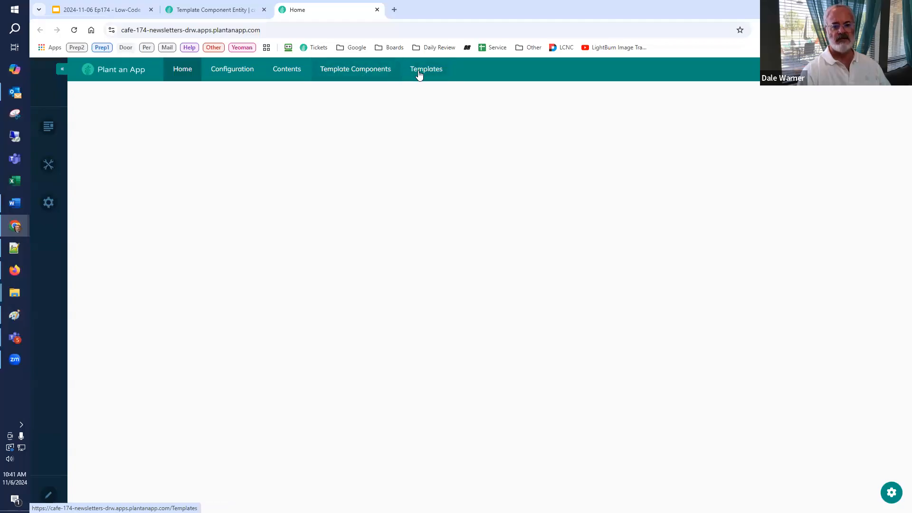
pyautogui.click(218, 9)
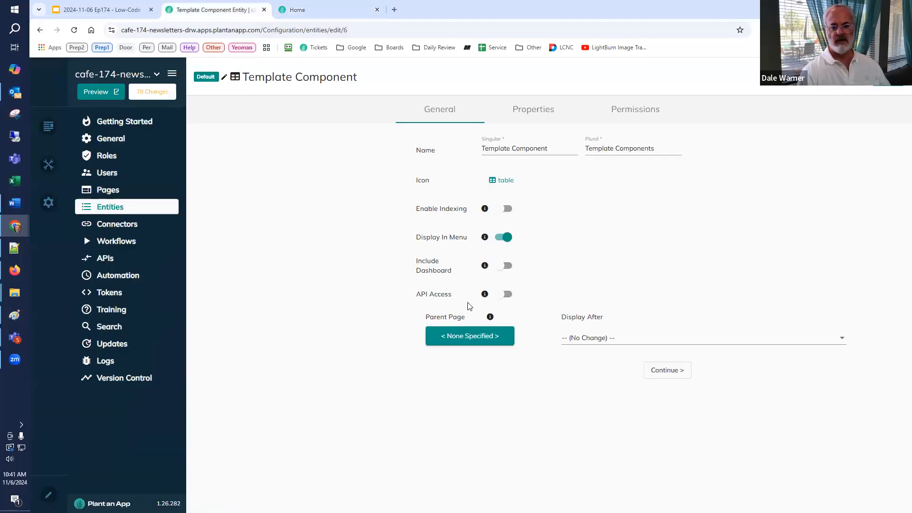
pyautogui.click(466, 339)
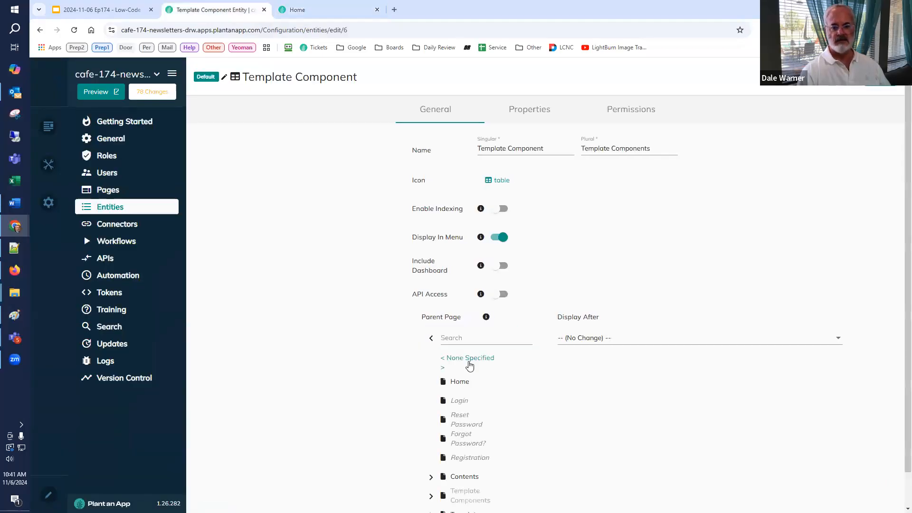
pyautogui.scroll(-1, 461, 418)
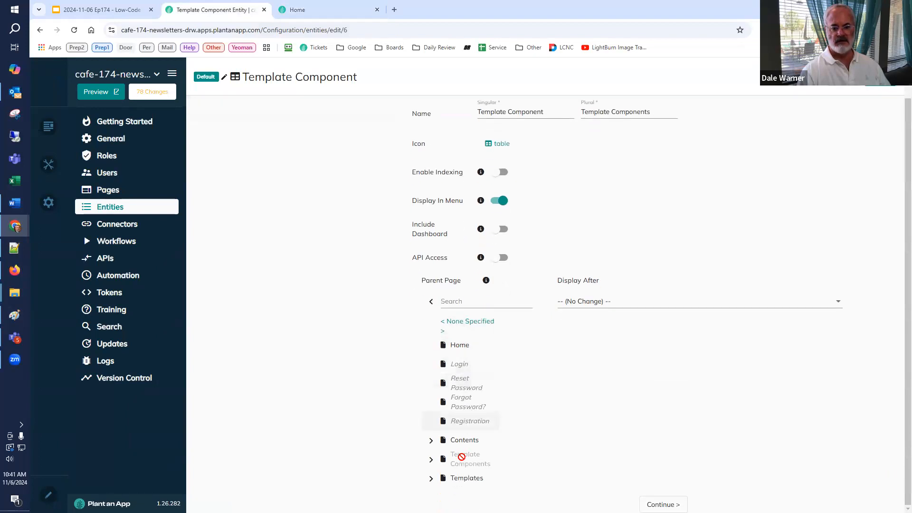
pyautogui.click(477, 485)
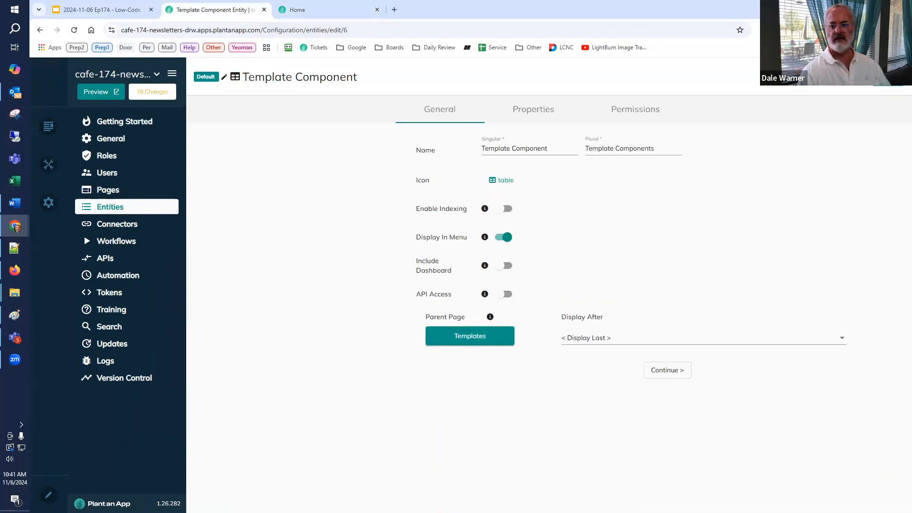
pyautogui.click(667, 370)
pyautogui.click(600, 314)
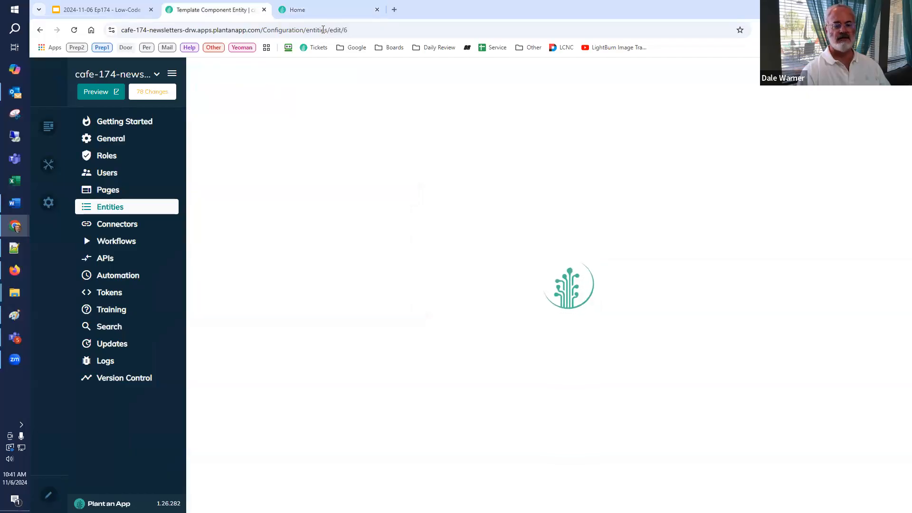
# Step: Reload the app preview to check the page menu and open the Templates listing
pyautogui.click(327, 14)
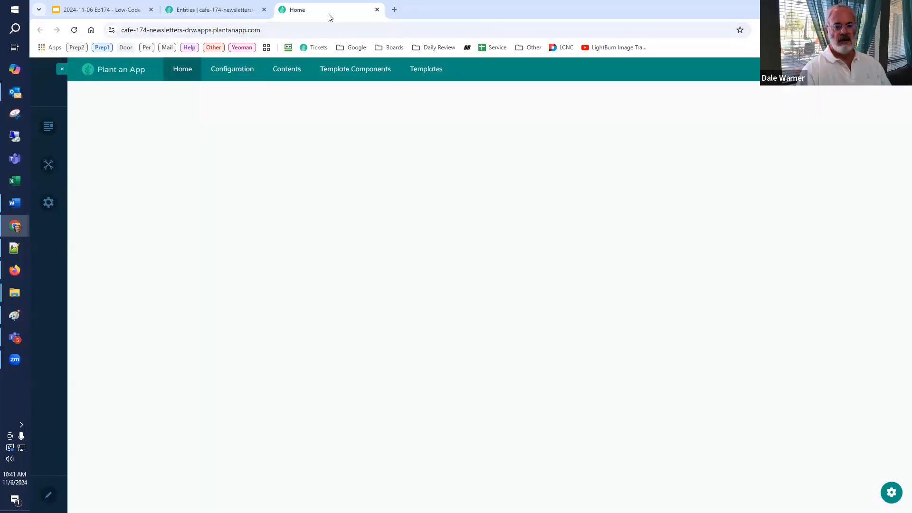
pyautogui.click(74, 30)
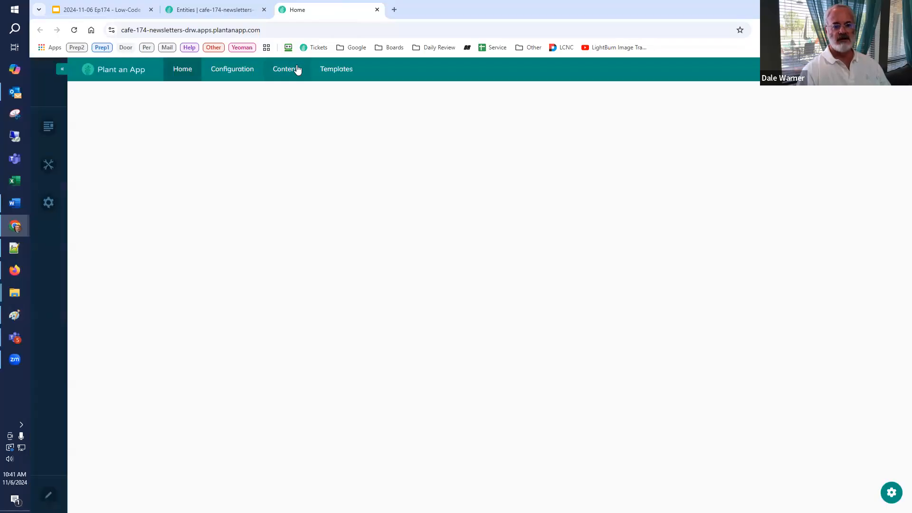
pyautogui.moveTo(340, 71)
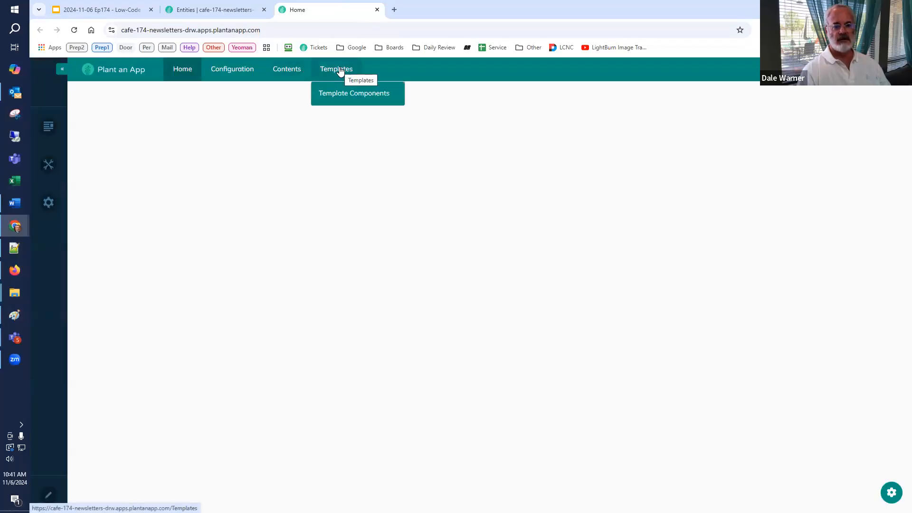
pyautogui.click(344, 69)
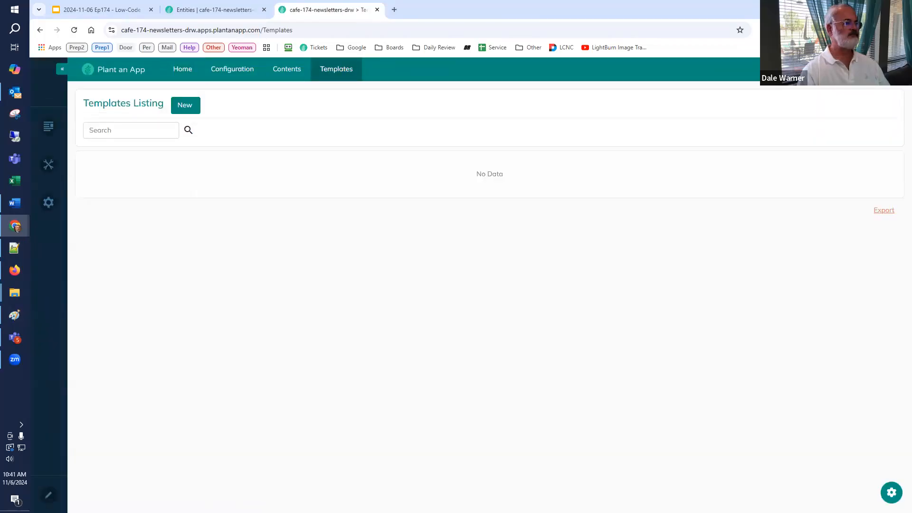
# Step: Switch to the Google Slides deck and copy the sample template name Basic Newsletter from the Templates slide
pyautogui.click(80, 10)
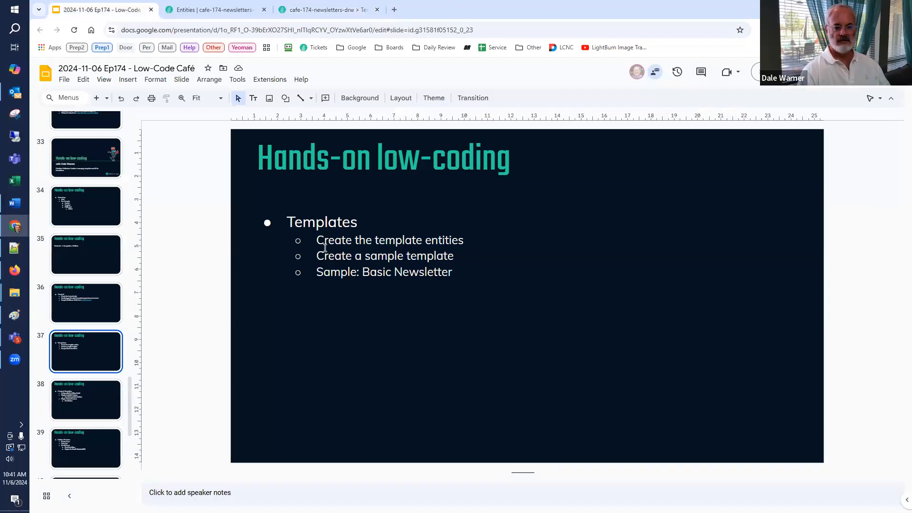
pyautogui.moveTo(369, 239); pyautogui.dragTo(380, 239)
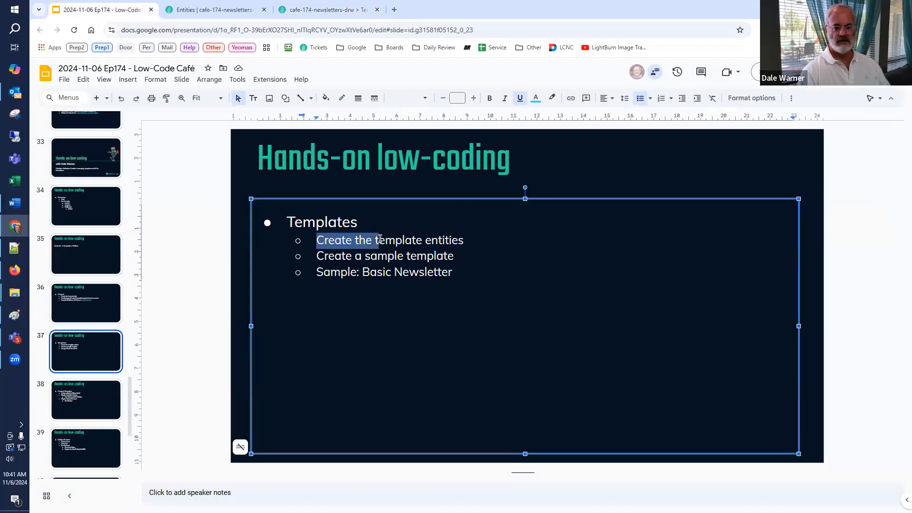
pyautogui.click(371, 256)
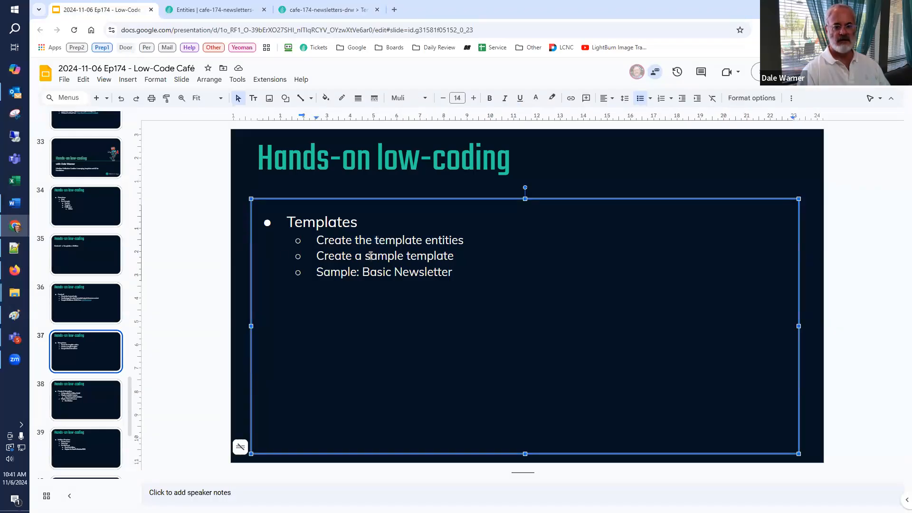
pyautogui.click(369, 278)
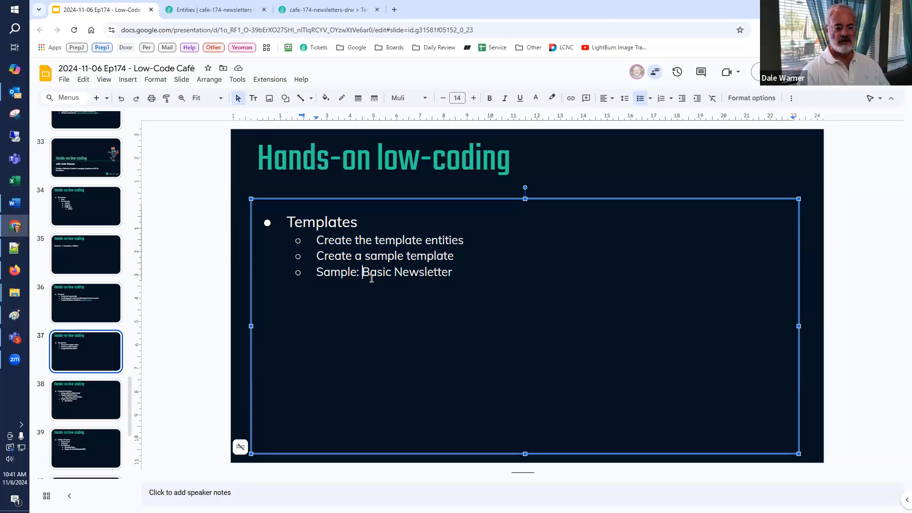
pyautogui.hotkey('shift', 'End')
pyautogui.hotkey('ctrl', 'c')
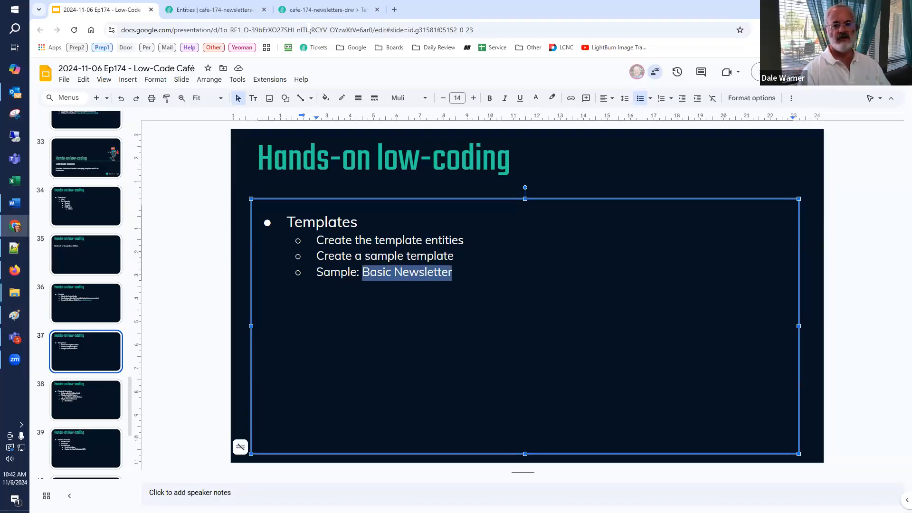
# Step: Return to the Plant an App preview and start a new template named Basic Newsletter
pyautogui.click(318, 10)
pyautogui.click(178, 112)
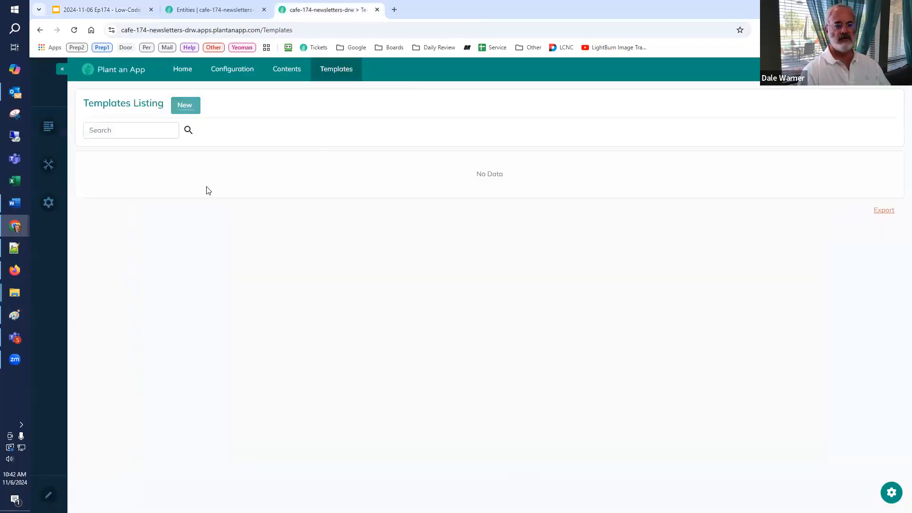
pyautogui.click(438, 148)
pyautogui.hotkey('ctrl', 'v')
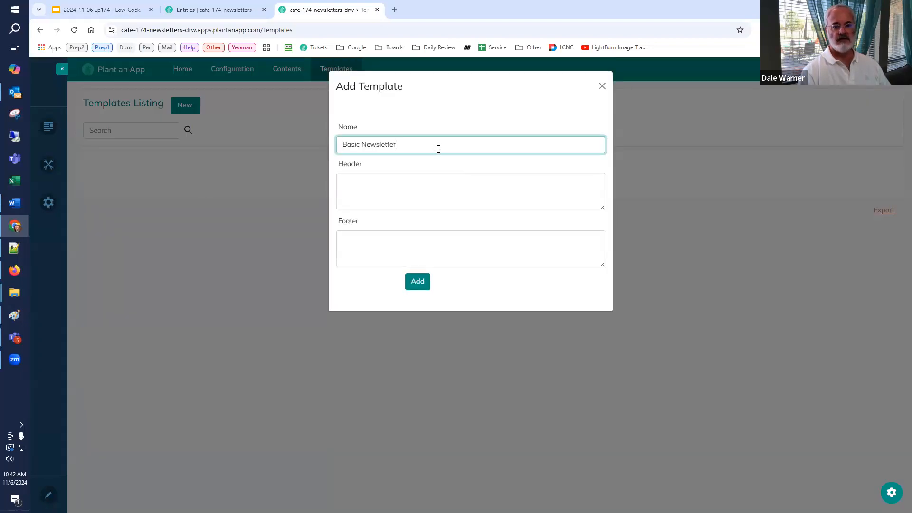
# Step: Enter "(this is the header HTML)" as the header of the new template
pyautogui.click(421, 192)
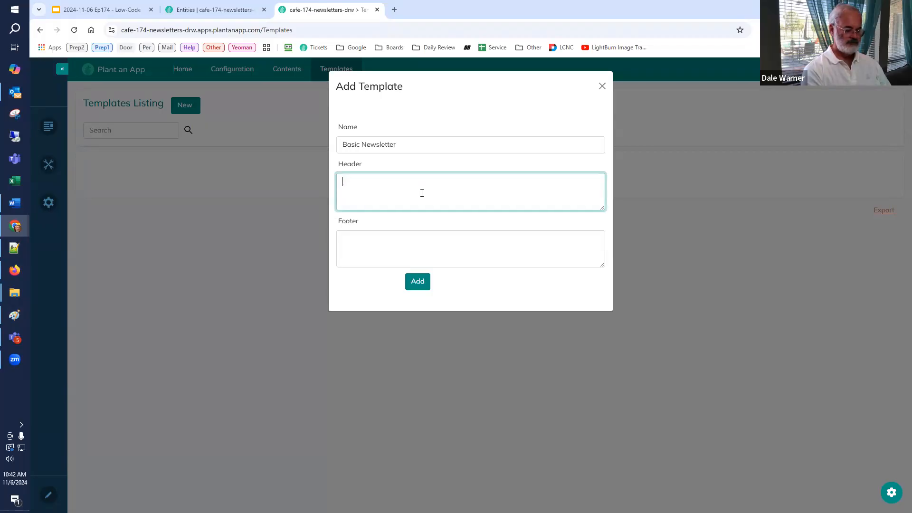
pyautogui.write('(this is the h')
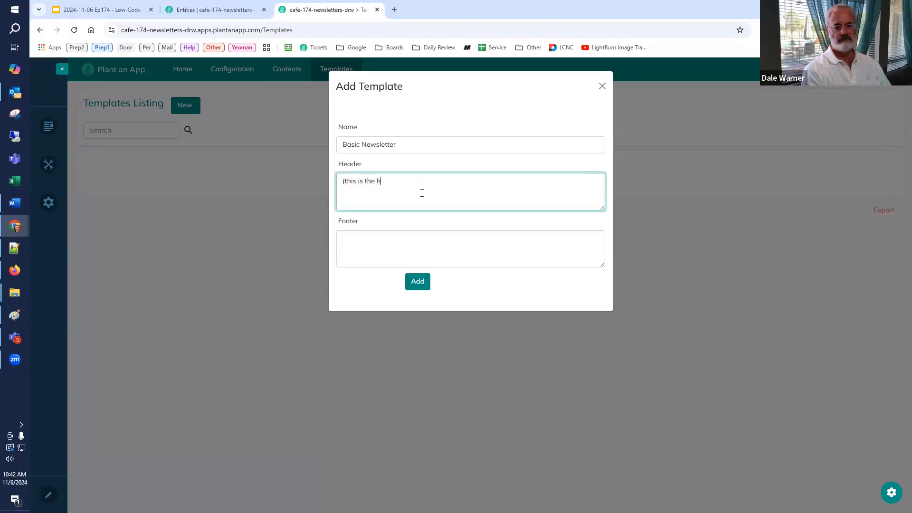
pyautogui.write('eader')
pyautogui.press('BackSpace')
pyautogui.press('BackSpace')
pyautogui.press('BackSpace')
pyautogui.press('BackSpace')
pyautogui.write('ader HTML)')
# Step: Reuse the header text to set the footer to "(this is the footer HTML)" and add the template
pyautogui.hotkey('ctrl', 'a')
pyautogui.hotkey('ctrl', 'c')
pyautogui.press('Tab')
pyautogui.hotkey('ctrl', 'v')
pyautogui.hotkey('ctrl', 'shift', 'Left')
pyautogui.write('footer')
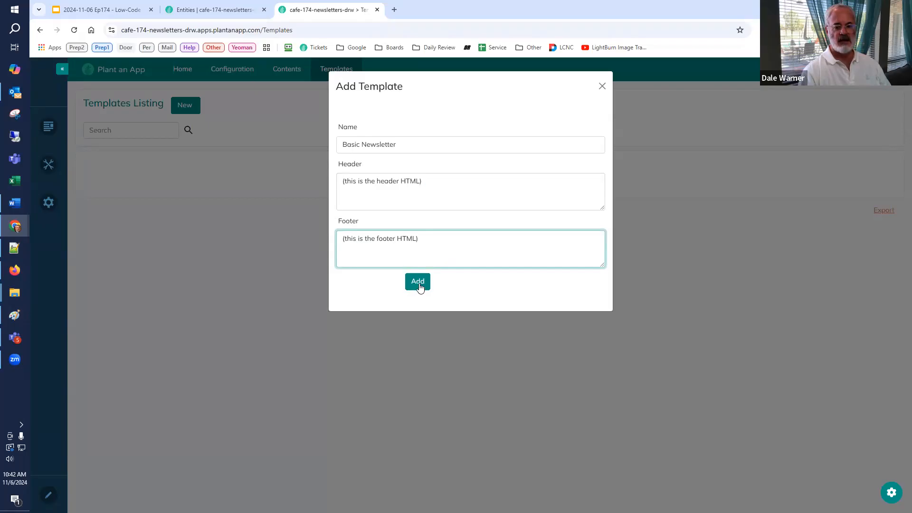
pyautogui.click(419, 284)
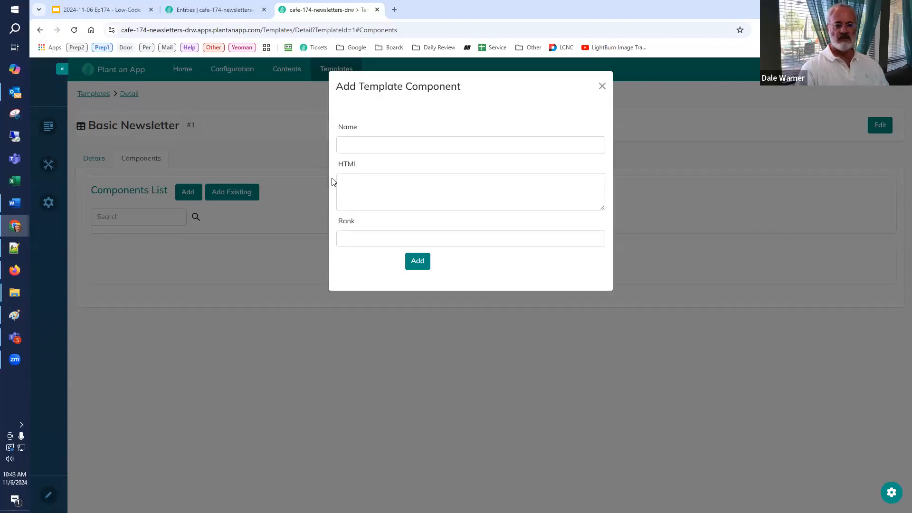
# Step: Add a component named Default with the HTML "[Title] / [SubTitle]<br>" to the Basic Newsletter template
pyautogui.click(602, 86)
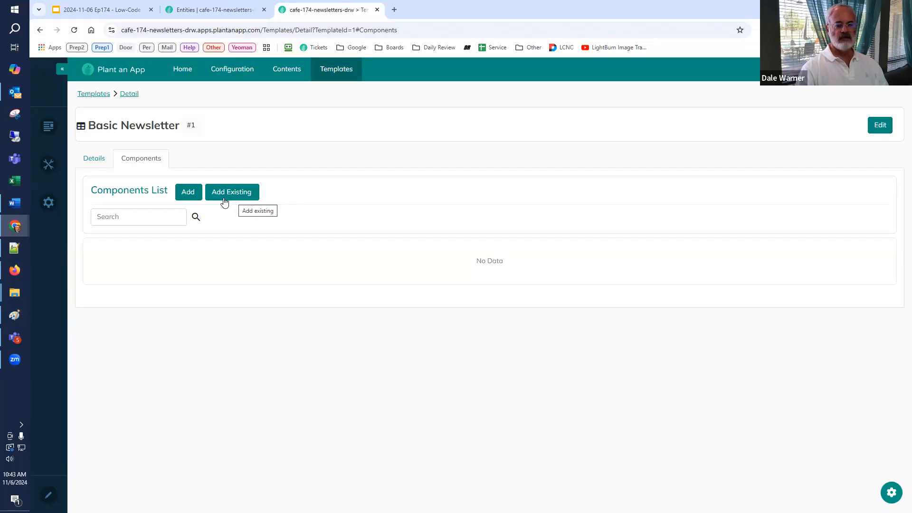
pyautogui.click(197, 198)
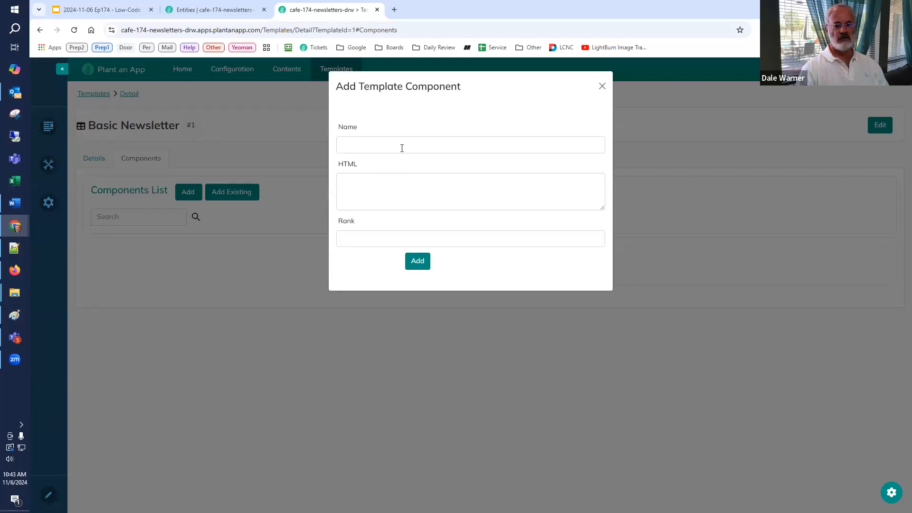
pyautogui.click(404, 141)
pyautogui.write('Default')
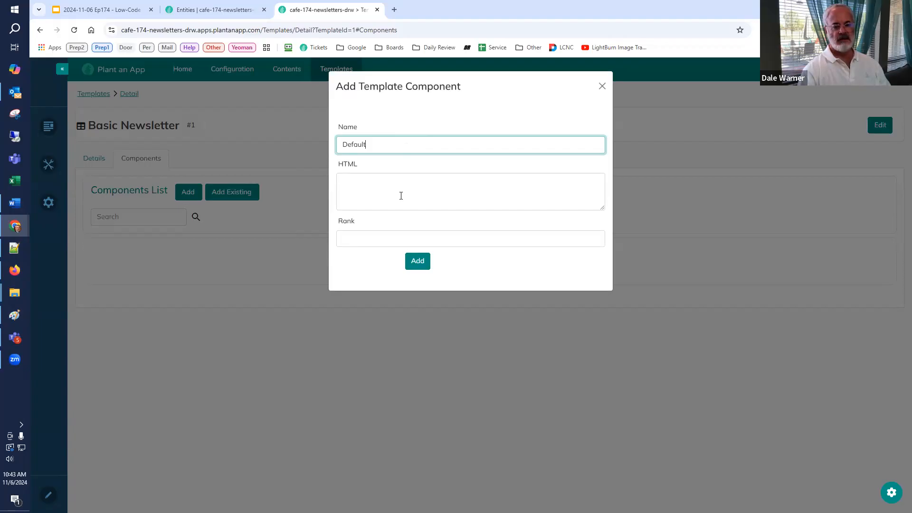
pyautogui.press('Tab')
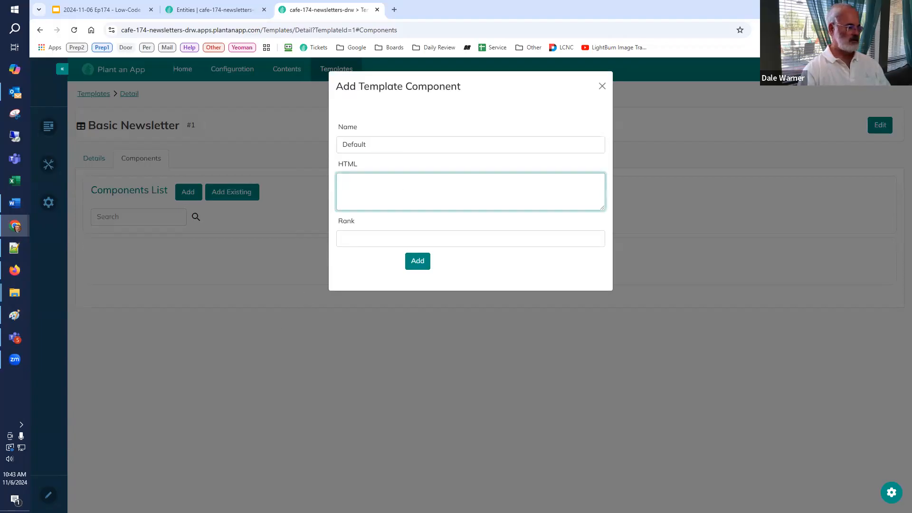
pyautogui.hotkey('alt', 'Tab')
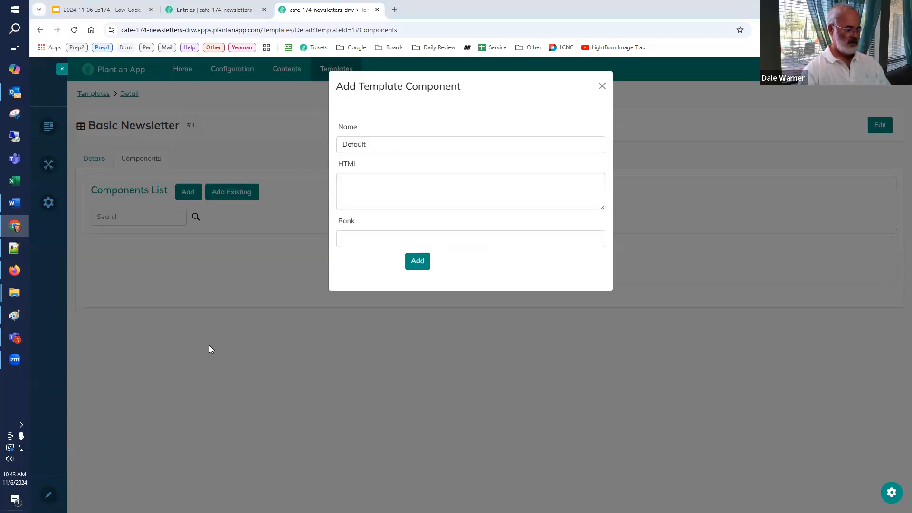
pyautogui.click(398, 188)
pyautogui.hotkey('ctrl', 'v')
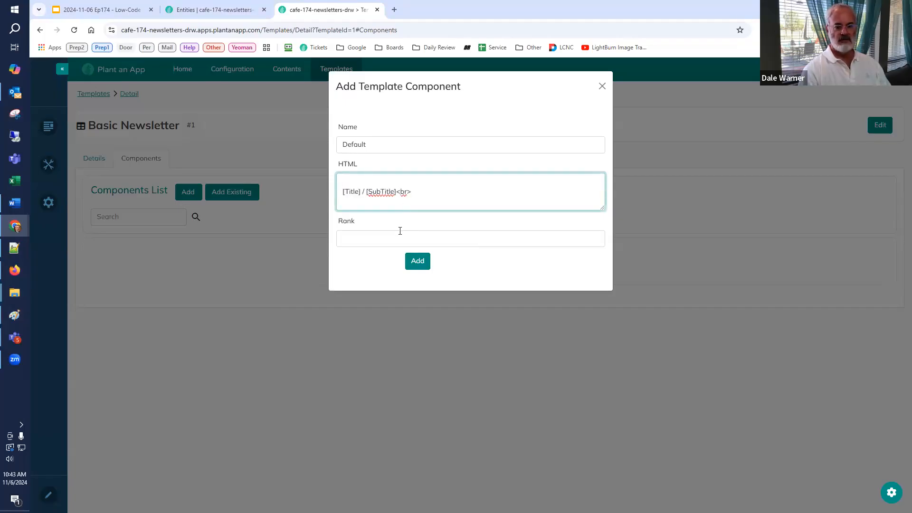
pyautogui.press('Delete')
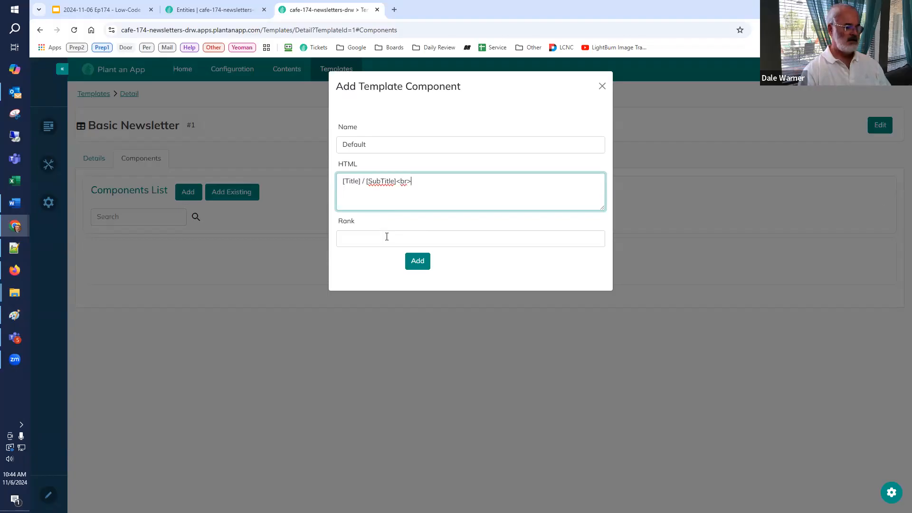
pyautogui.click(418, 262)
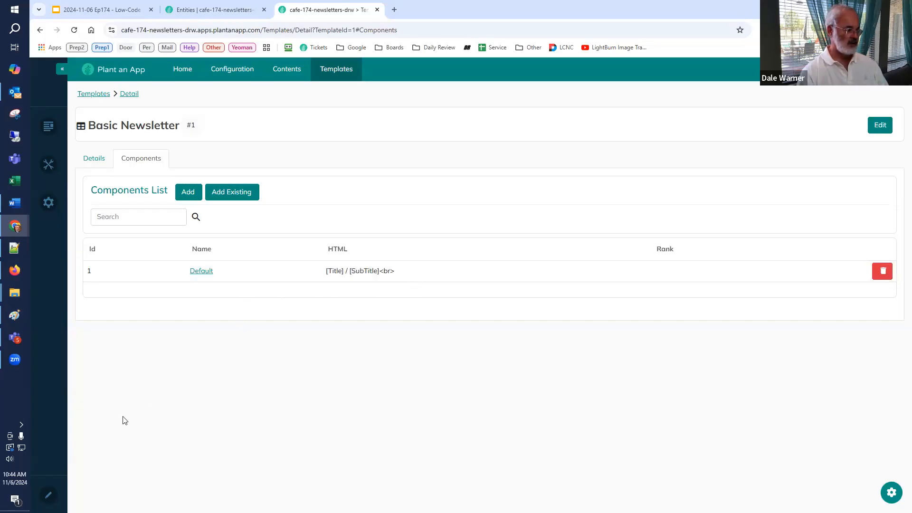
# Step: Add a component named Title with the copied HTML table, placing [Title] in h1, [SubTitle] in h3 and [FullContent] in a paragraph
pyautogui.click(190, 195)
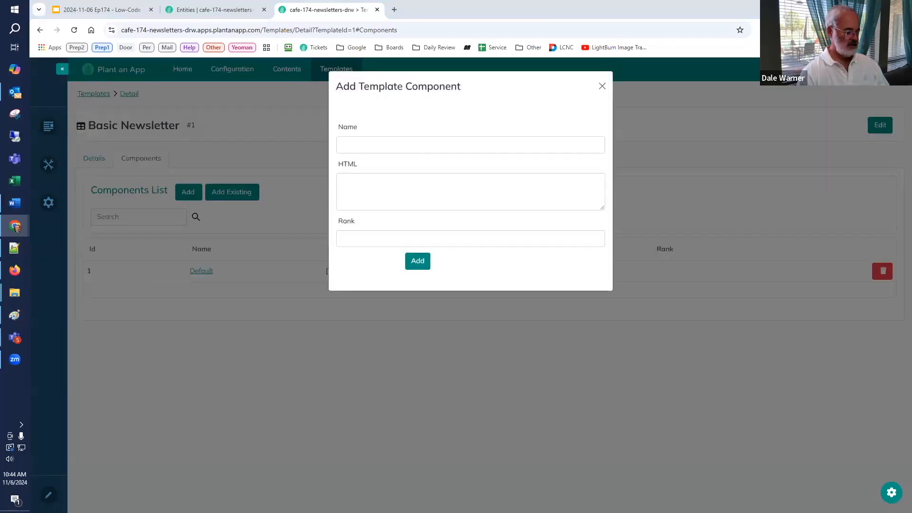
pyautogui.click(406, 151)
pyautogui.write('Title')
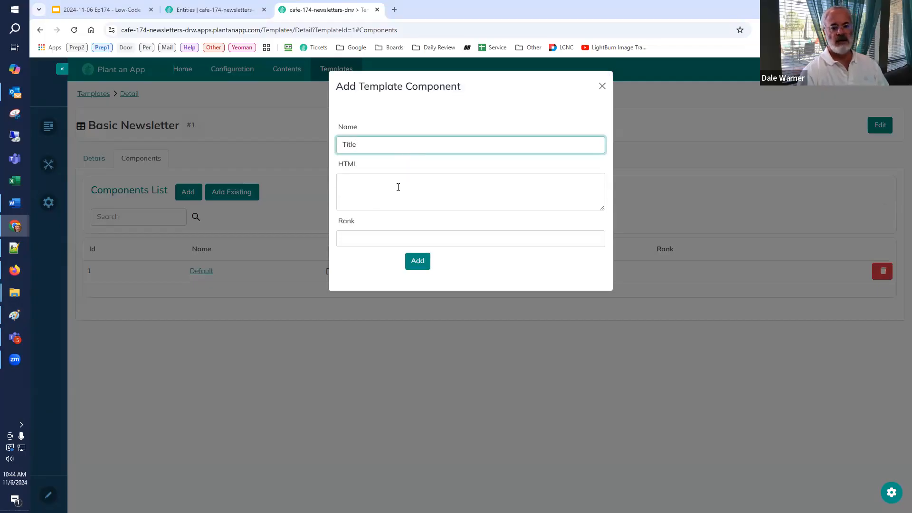
pyautogui.click(403, 189)
pyautogui.hotkey('ctrl', 'v')
pyautogui.click(418, 260)
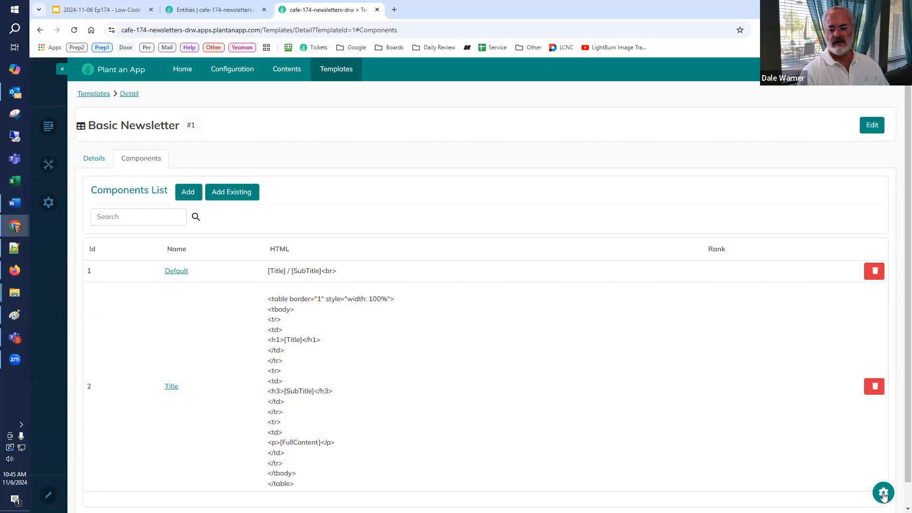
# Step: Enable Allow Html for the HTML field of the Components List listing and return to the refreshed template page
pyautogui.click(884, 494)
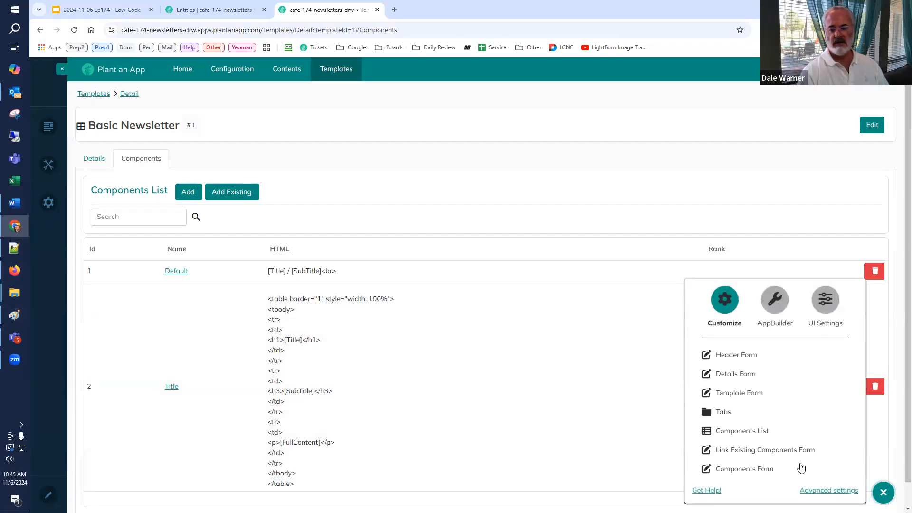
pyautogui.click(764, 433)
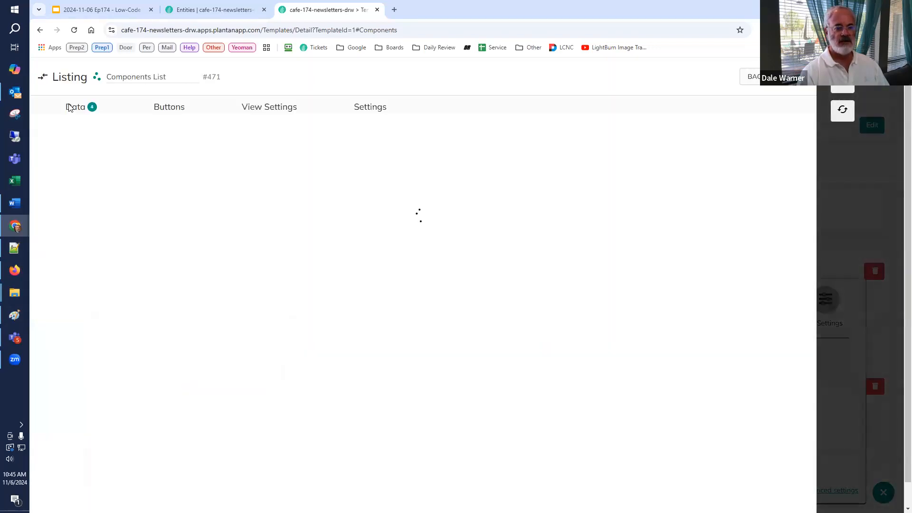
pyautogui.click(95, 327)
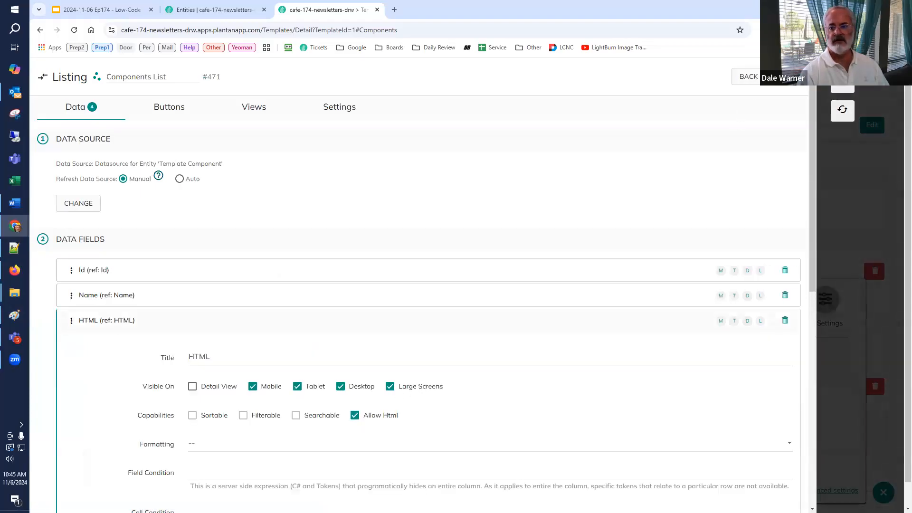
pyautogui.click(843, 110)
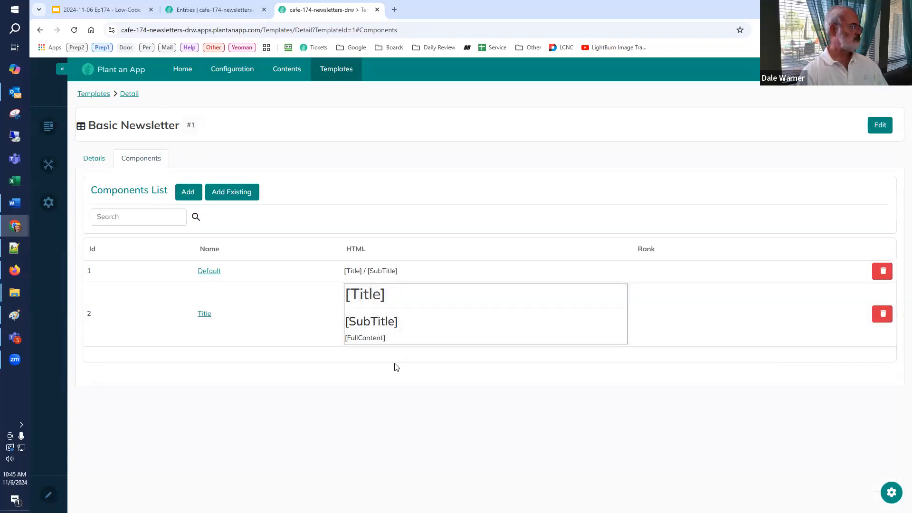
# Step: Switch to the Low-Code Café presentation in Google Slides and examine the Content Selection slide against the Templates slide and the components list
pyautogui.click(127, 10)
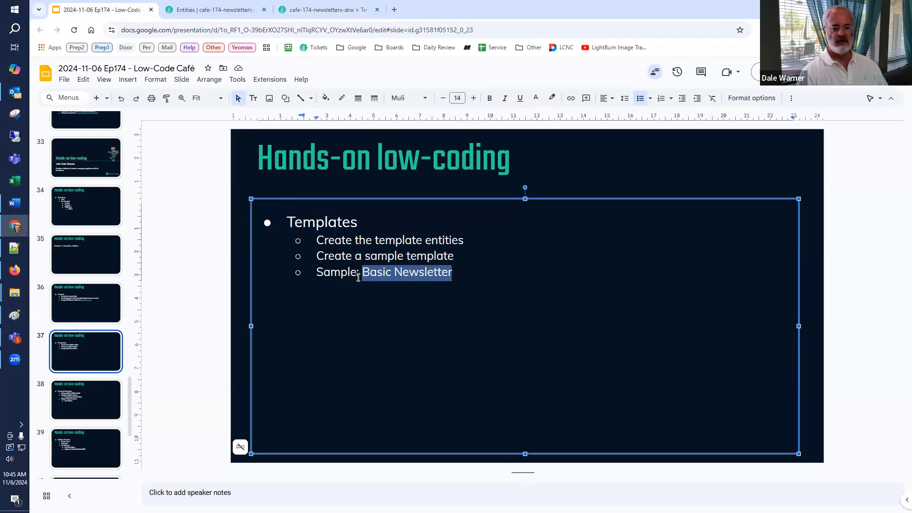
pyautogui.click(329, 14)
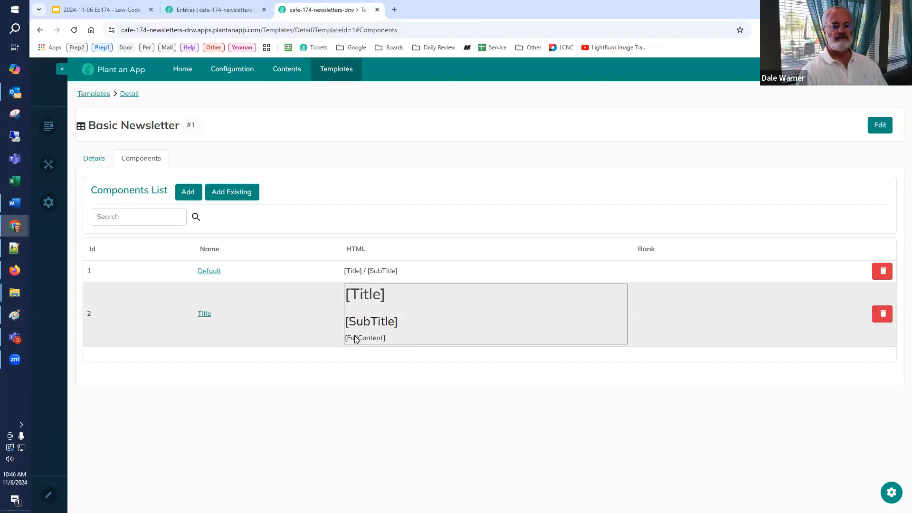
pyautogui.click(124, 10)
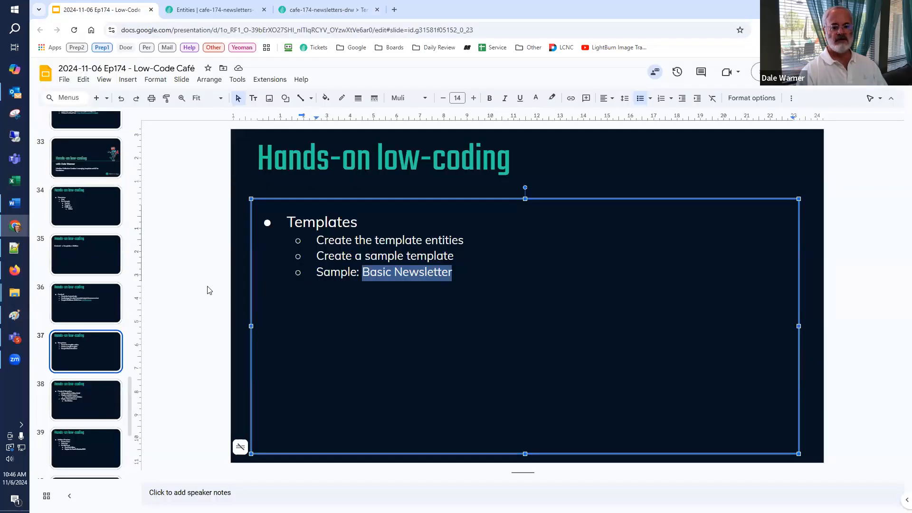
pyautogui.click(97, 400)
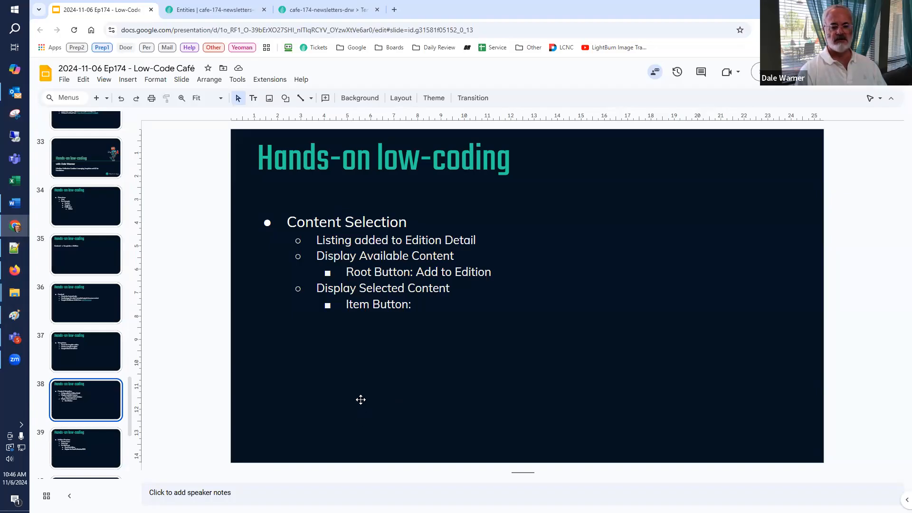
pyautogui.click(98, 351)
pyautogui.click(96, 399)
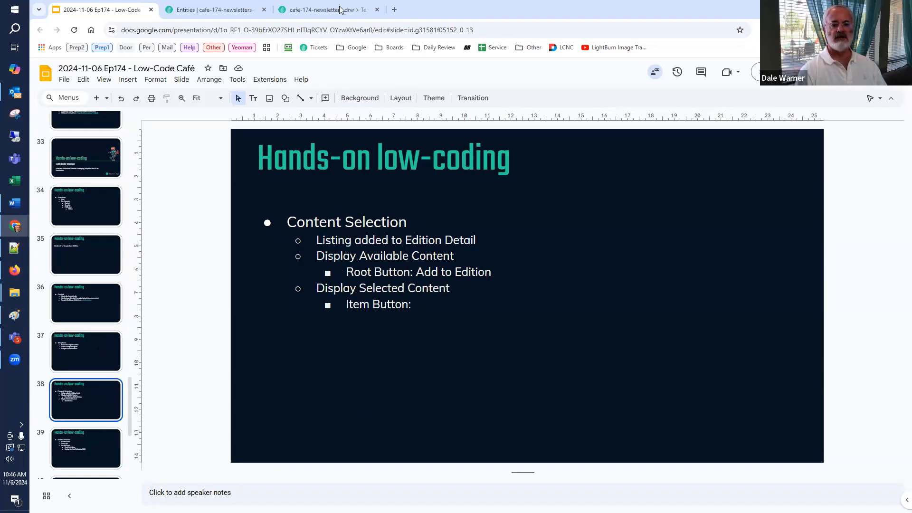
# Step: Switch to the Plant an App entities page and start a new Default-namespace entity named Publication, with the plural Publications
pyautogui.click(234, 12)
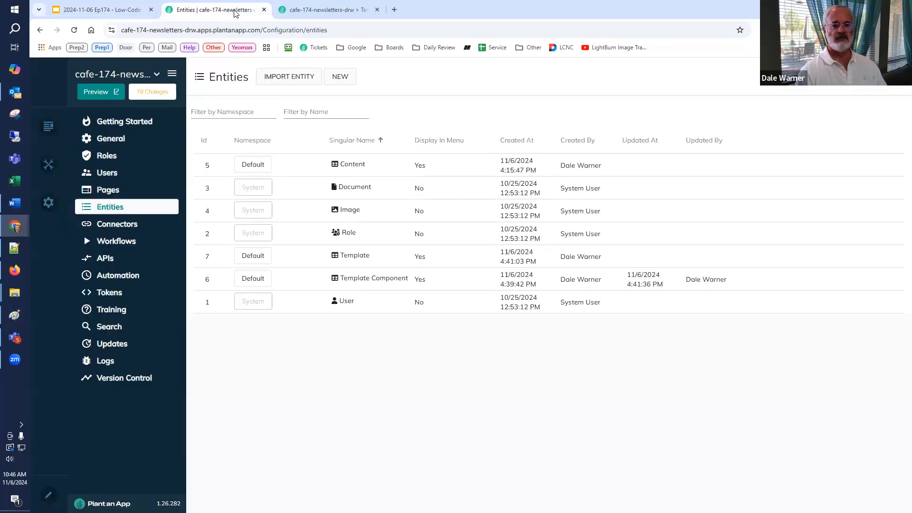
pyautogui.click(319, 11)
pyautogui.click(238, 10)
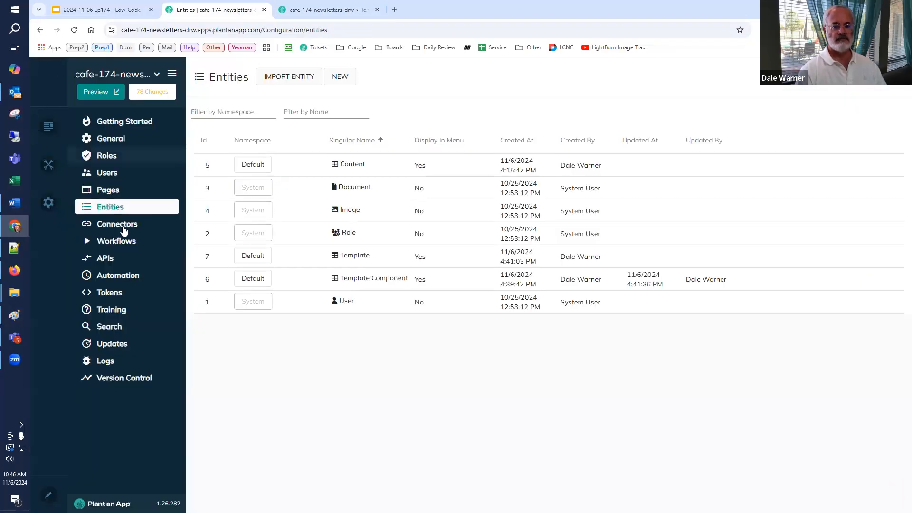
pyautogui.click(340, 78)
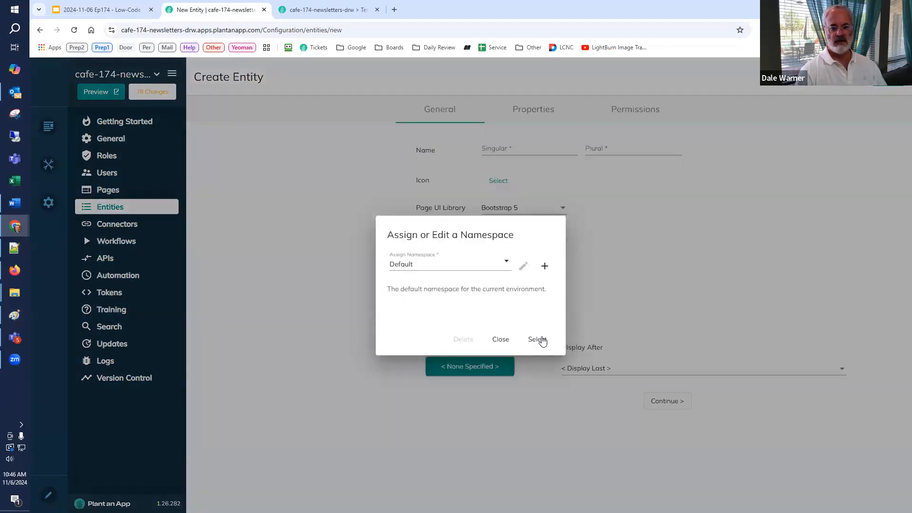
pyautogui.click(537, 339)
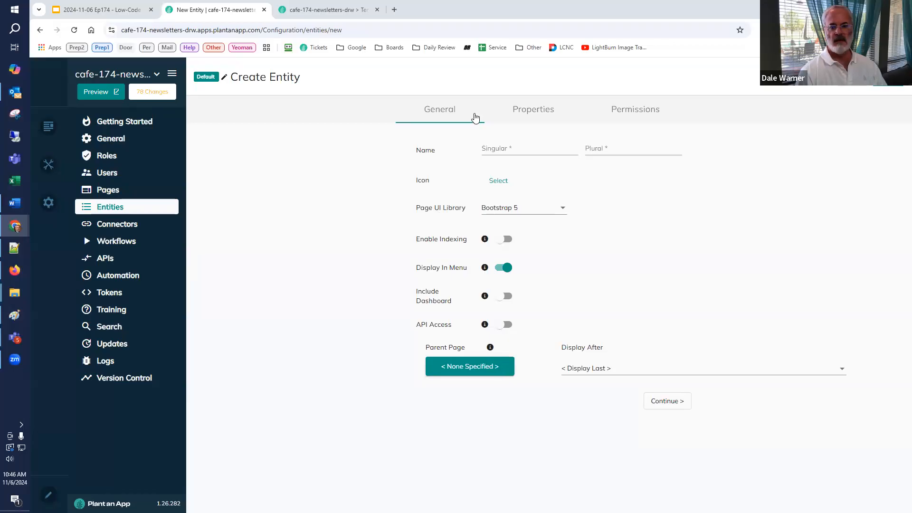
pyautogui.click(505, 157)
pyautogui.write('Publication')
pyautogui.press('Tab')
pyautogui.write('Publications')
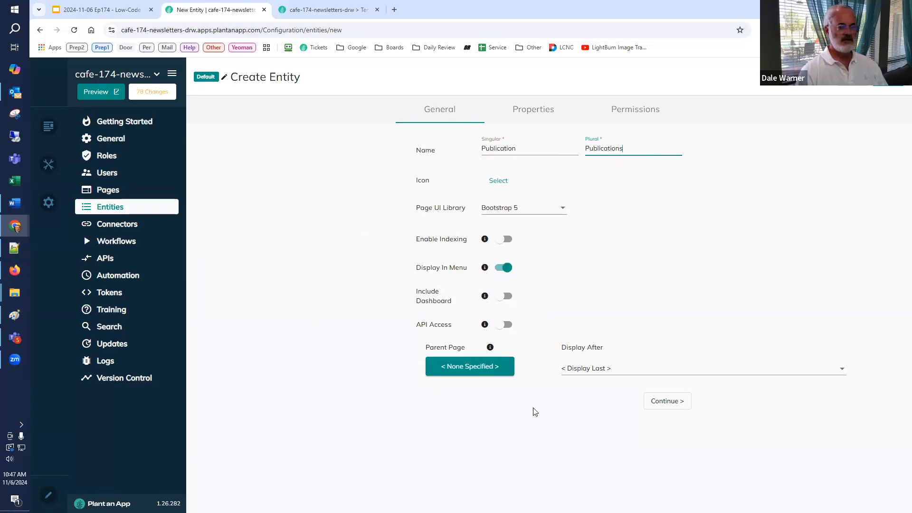
pyautogui.click(667, 401)
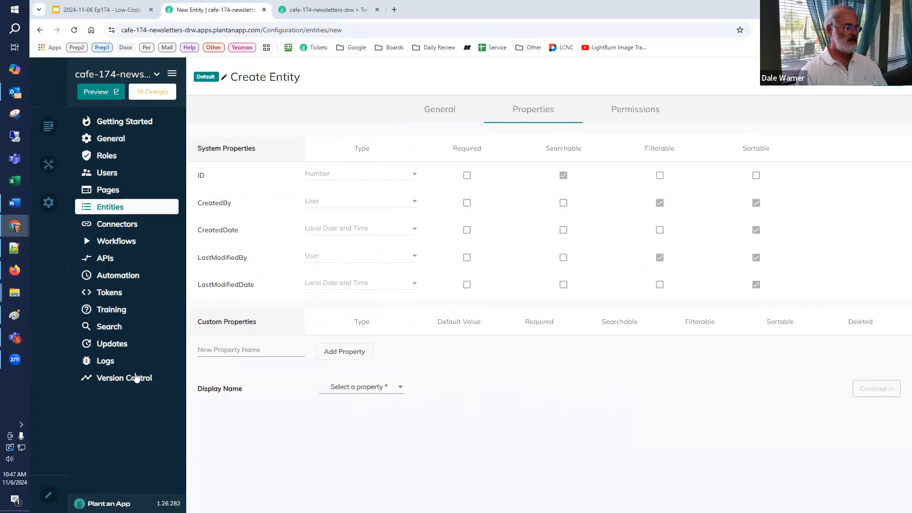
# Step: Add a Name property to the Publication entity, use it as the display name and save the entity
pyautogui.click(232, 352)
pyautogui.write('Name')
pyautogui.click(338, 354)
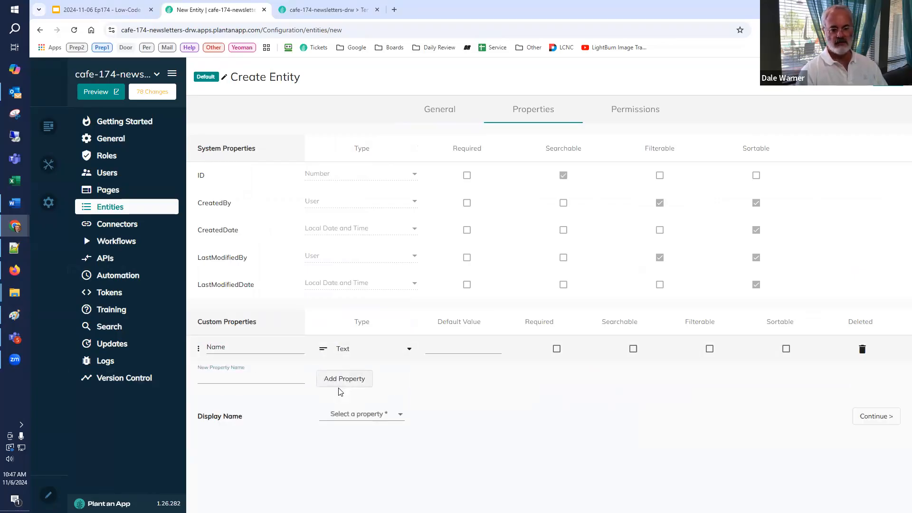
pyautogui.click(341, 416)
pyautogui.click(339, 434)
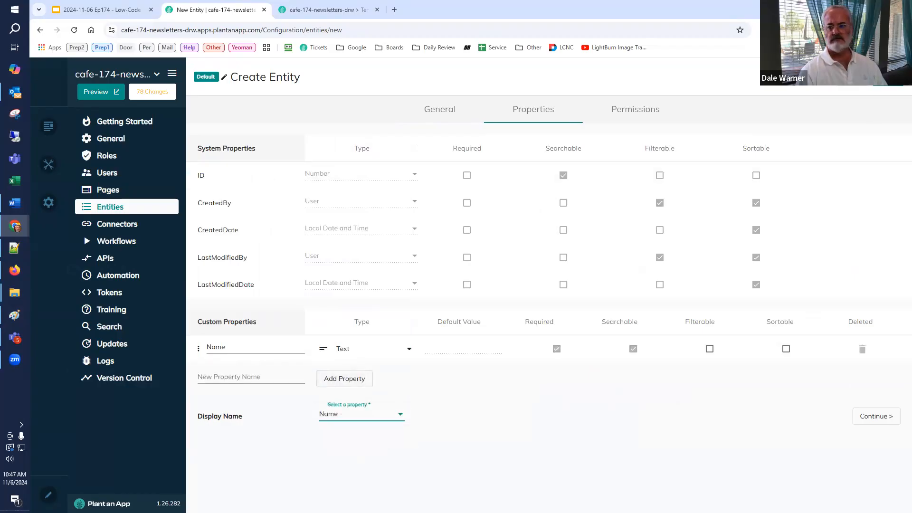
pyautogui.click(888, 78)
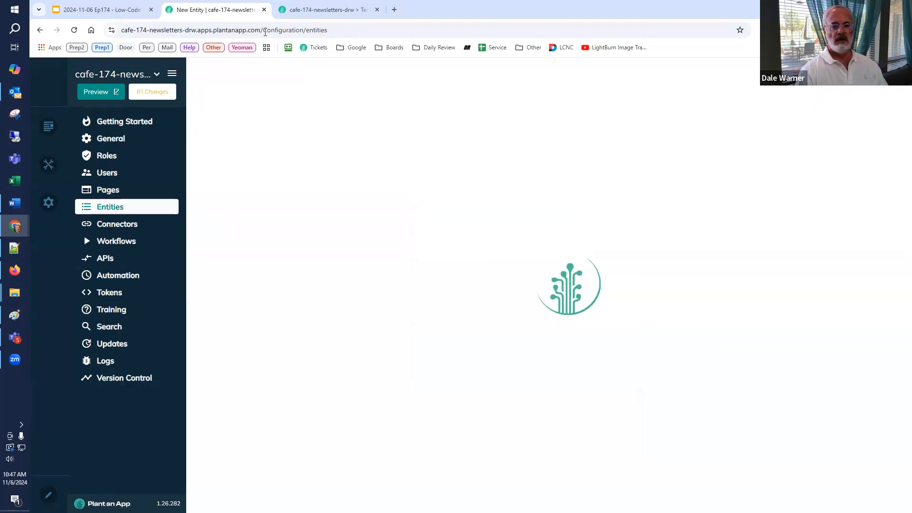
# Step: Reload the newsletter app and add a publication named Cafe Demo to the Publications listing
pyautogui.click(336, 10)
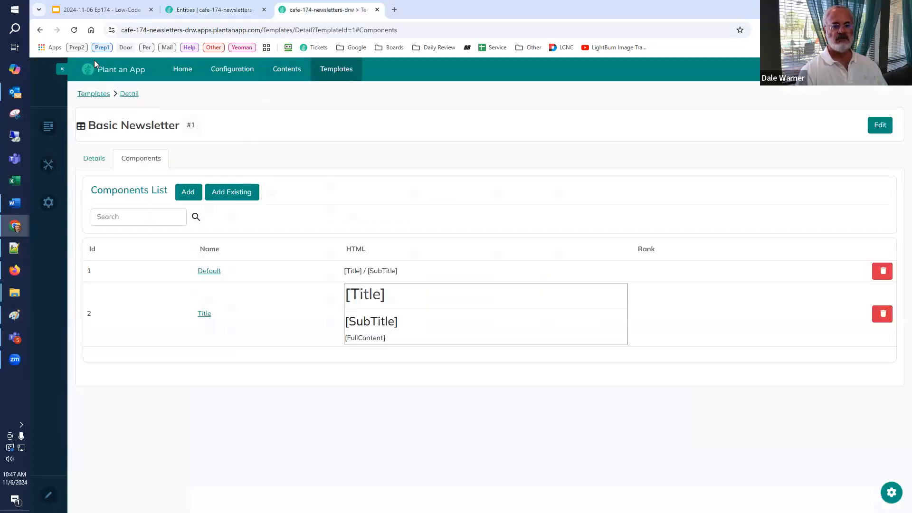
pyautogui.click(74, 30)
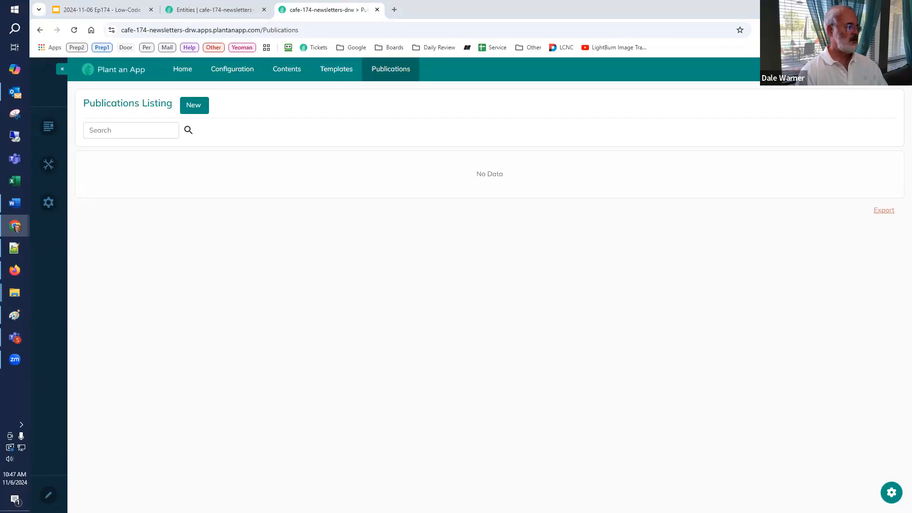
pyautogui.click(192, 106)
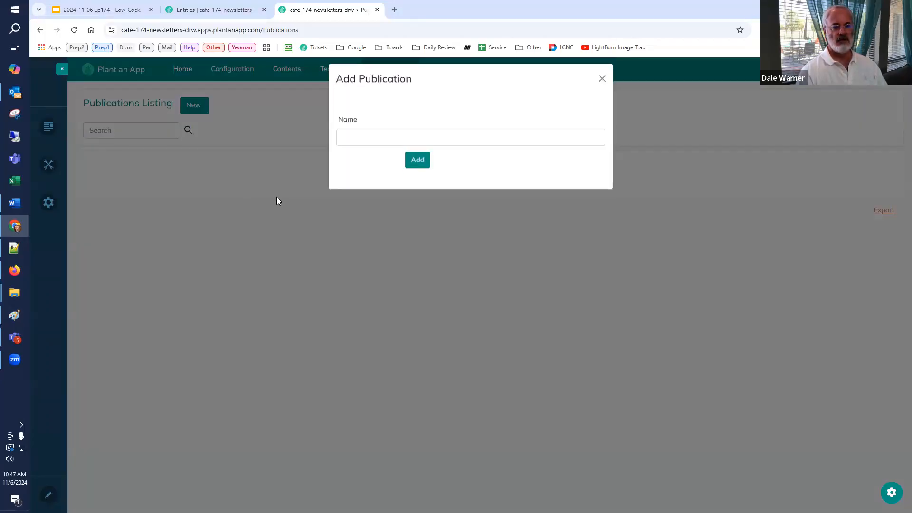
pyautogui.click(365, 143)
pyautogui.write('Cafe Demo')
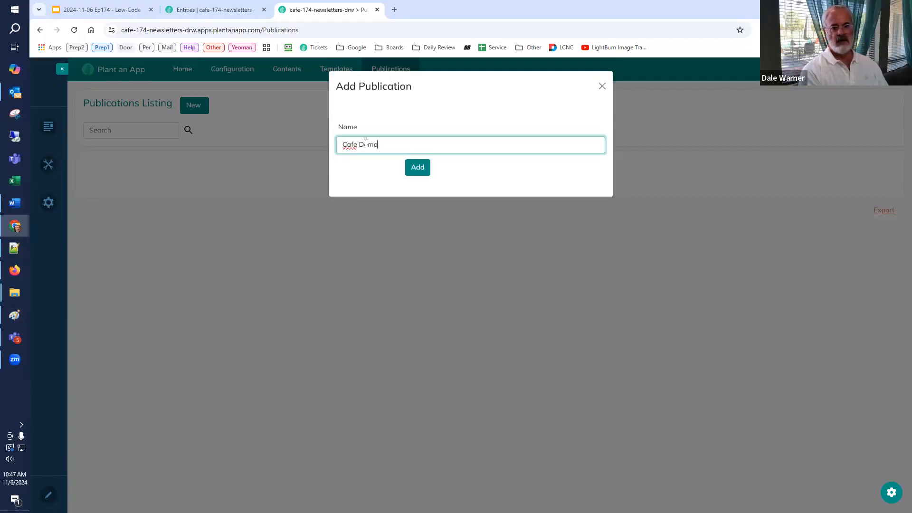
pyautogui.click(415, 169)
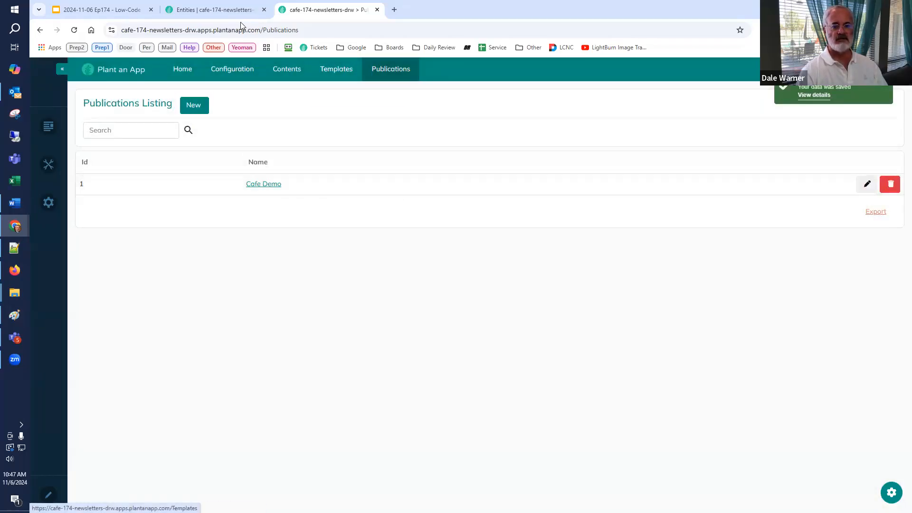
# Step: Start a new entity in the Default namespace named Edition, with the plural Editions
pyautogui.click(233, 10)
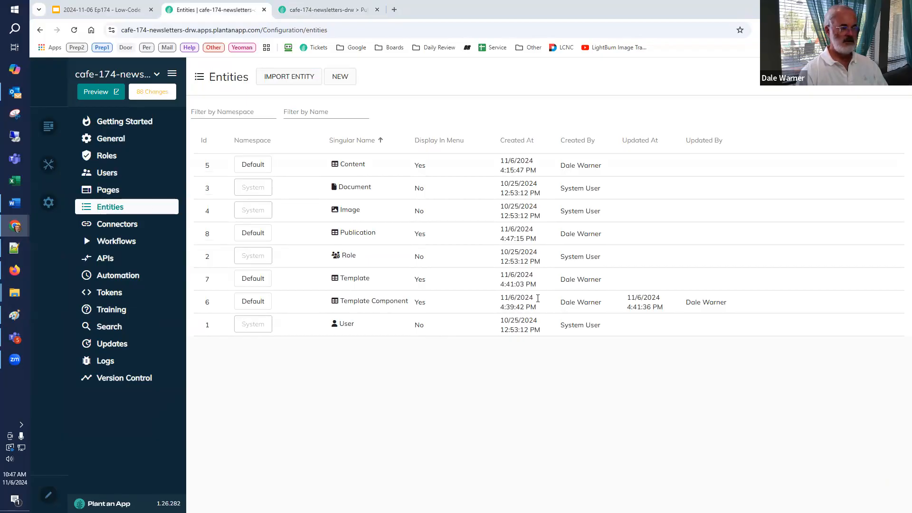
pyautogui.click(342, 79)
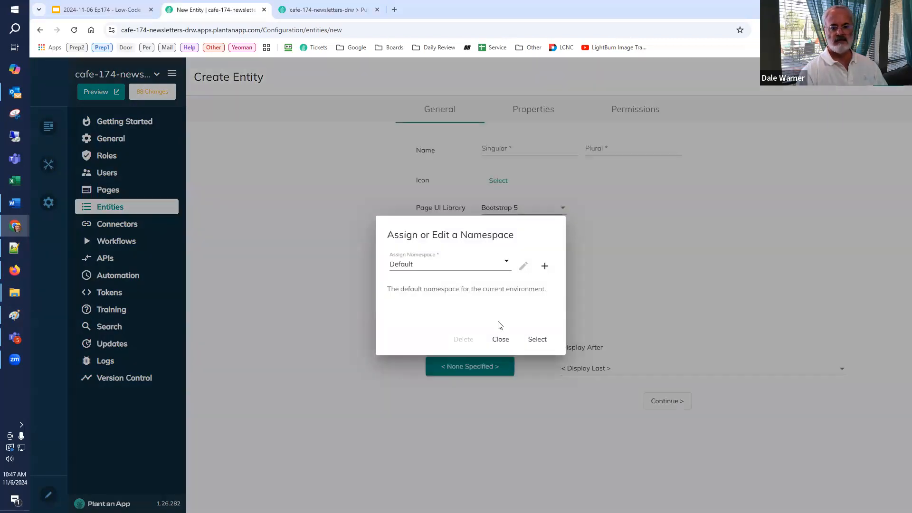
pyautogui.click(540, 339)
pyautogui.click(509, 153)
pyautogui.write('Edition')
pyautogui.click(637, 149)
pyautogui.write('Editions')
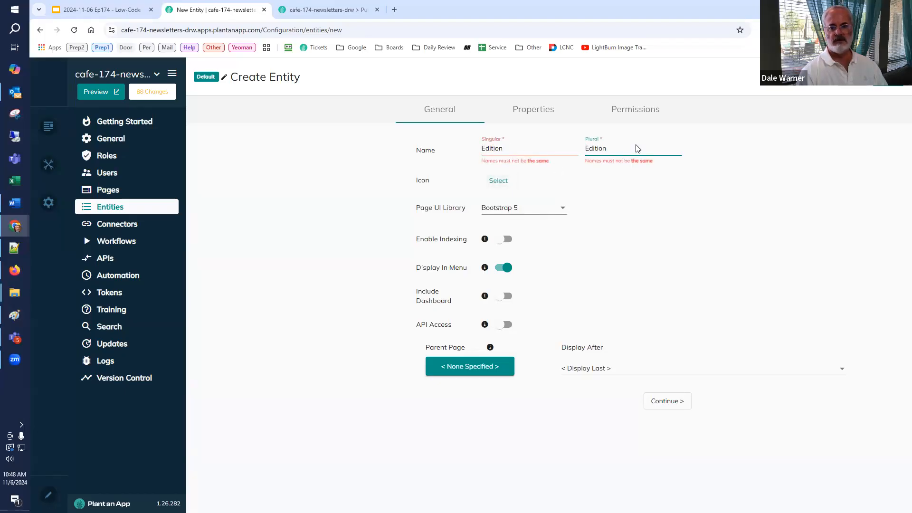
# Step: Set Publications as the parent page of the Edition entity and continue to its properties
pyautogui.click(459, 368)
pyautogui.scroll(-2, 456, 427)
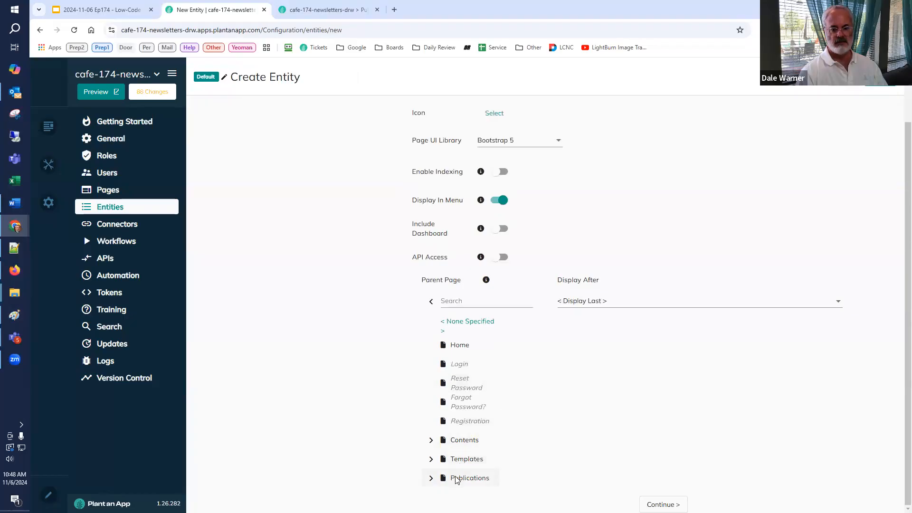
pyautogui.click(469, 478)
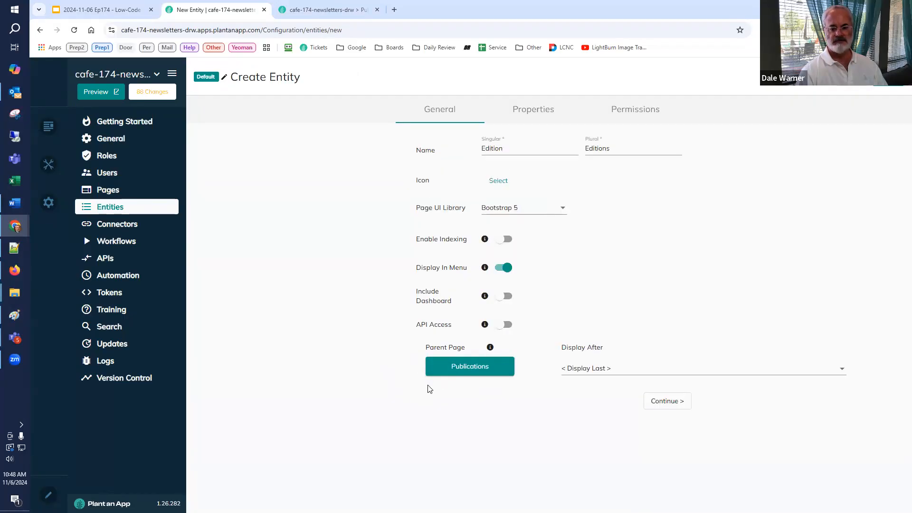
pyautogui.click(652, 402)
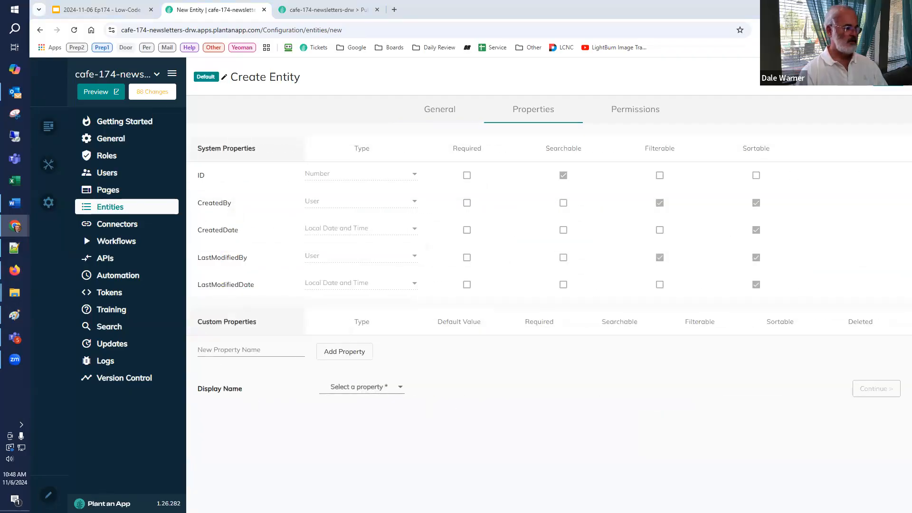
# Step: Add a custom text property called Name to the Edition entity
pyautogui.click(227, 348)
pyautogui.write('Name')
pyautogui.click(328, 353)
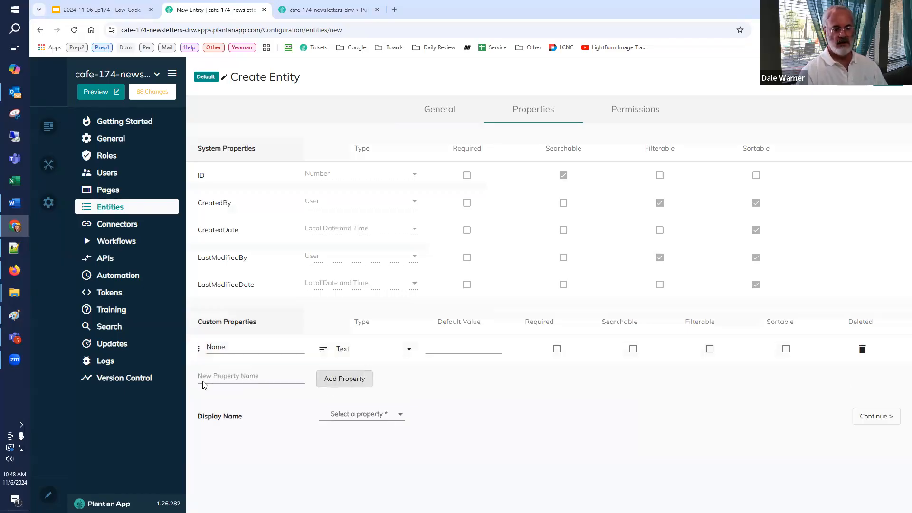
# Step: Add a custom property called Publication Date to the Edition entity and set its type to Date
pyautogui.click(208, 381)
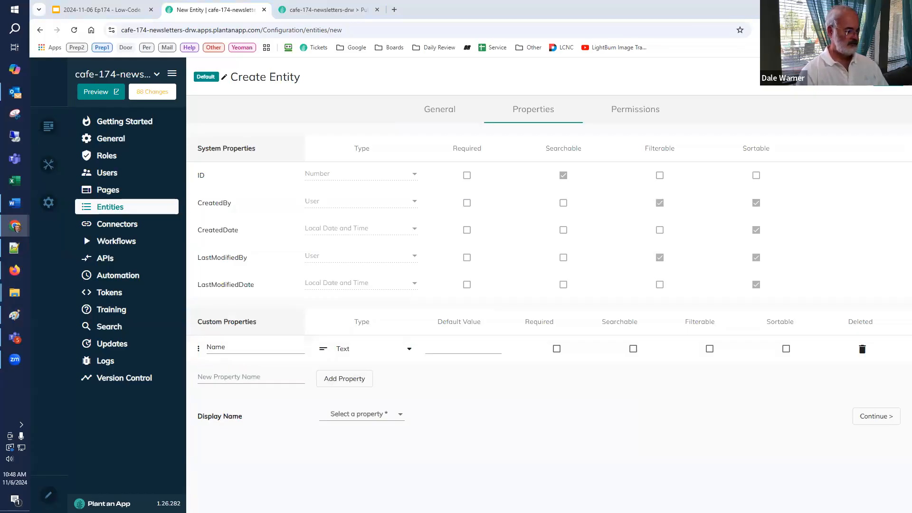
pyautogui.click(273, 379)
pyautogui.write('Publication Date')
pyautogui.click(345, 384)
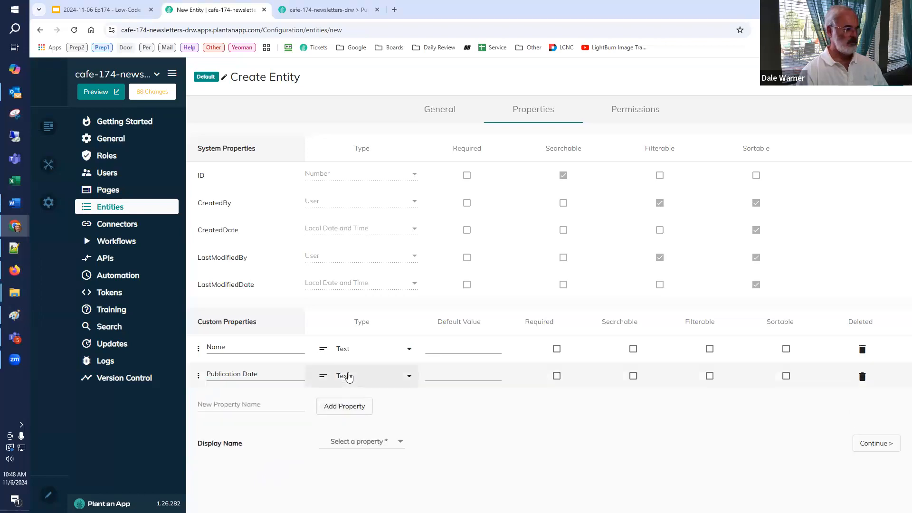
pyautogui.click(348, 376)
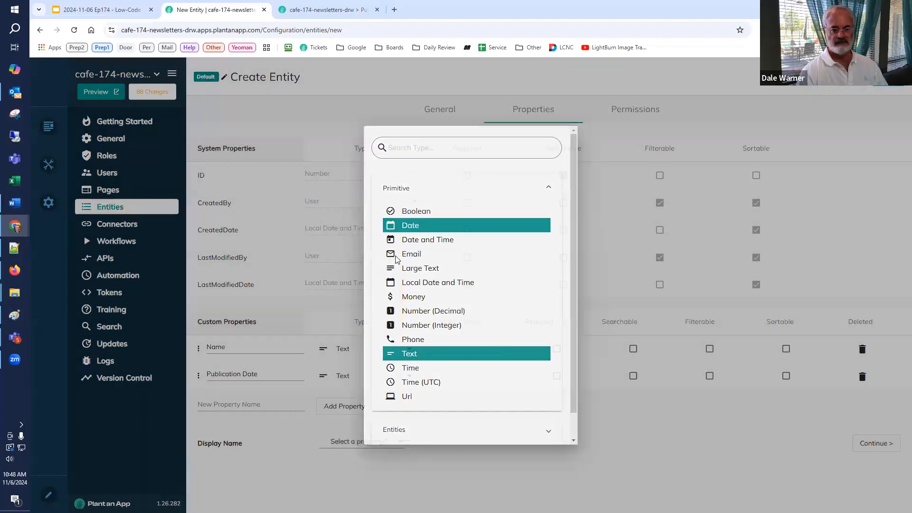
pyautogui.click(401, 225)
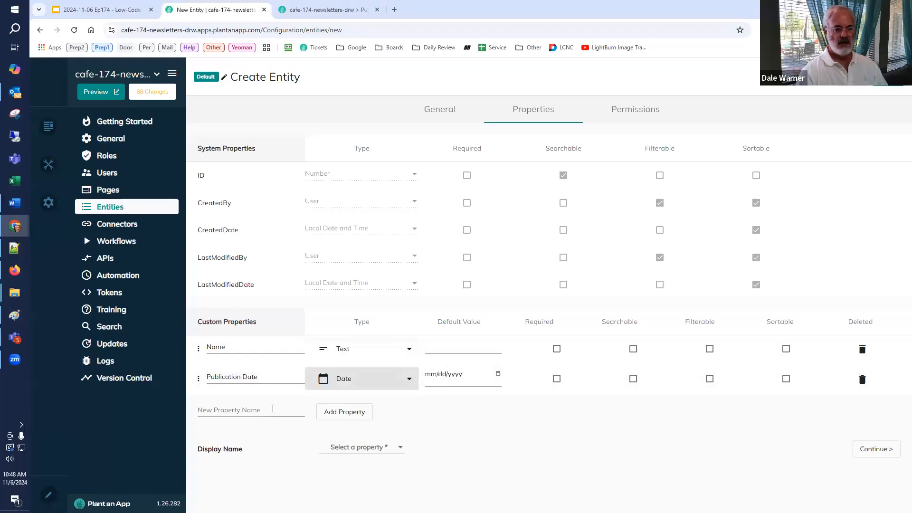
# Step: Add a custom property called Template to the Edition entity and set its type to the Template entity
pyautogui.click(266, 408)
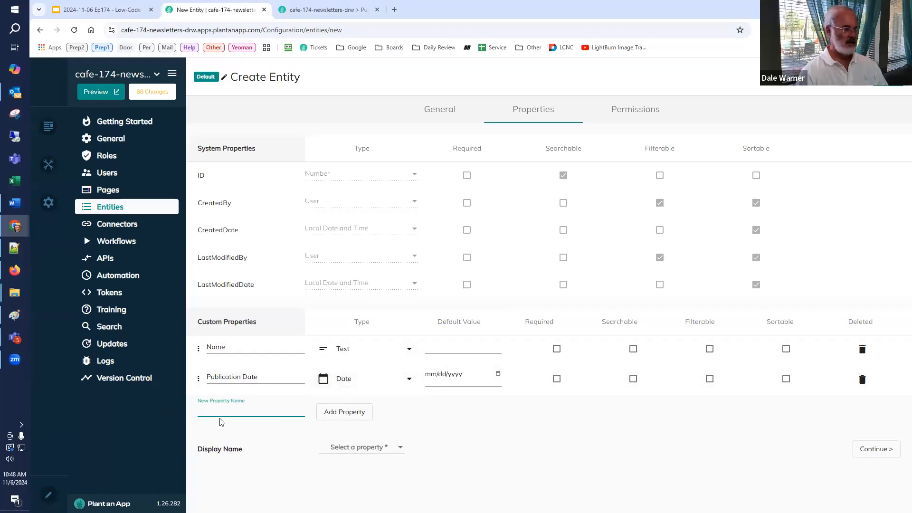
pyautogui.write('Te')
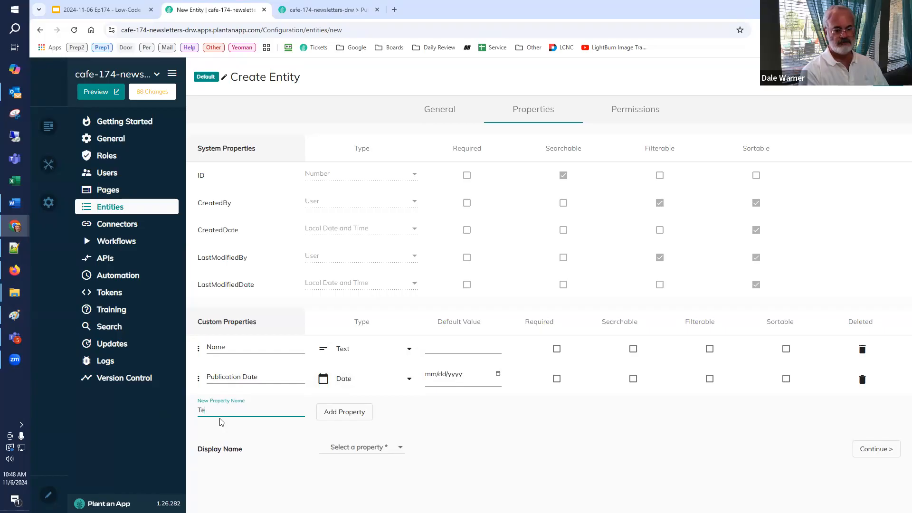
pyautogui.write('amplate')
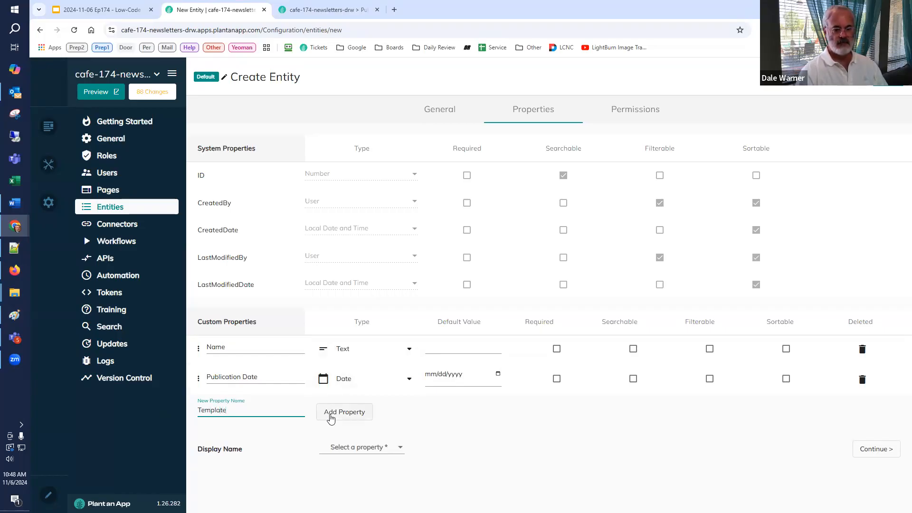
pyautogui.click(328, 416)
pyautogui.click(346, 409)
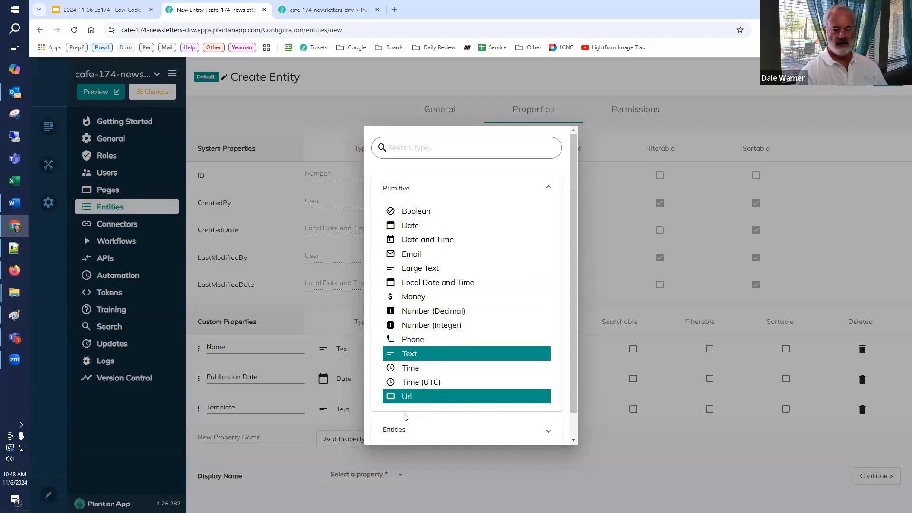
pyautogui.click(403, 429)
pyautogui.scroll(-3, 437, 319)
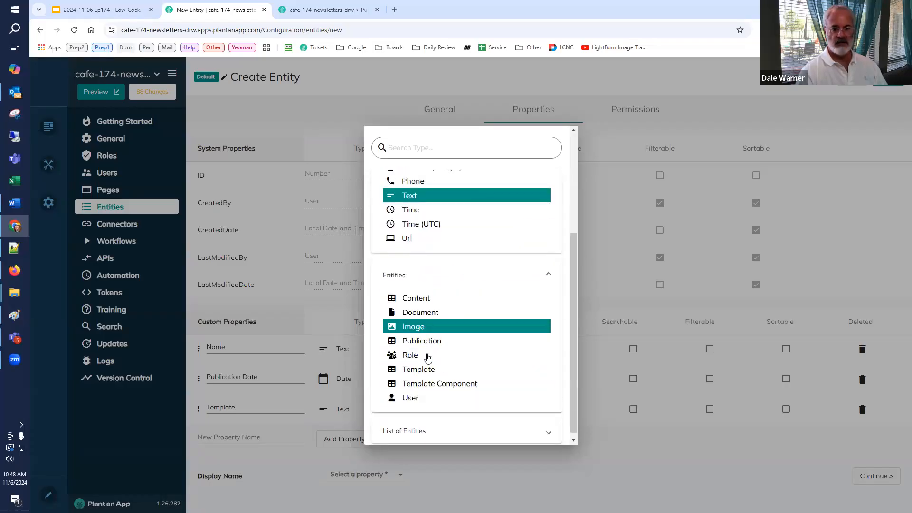
pyautogui.click(424, 369)
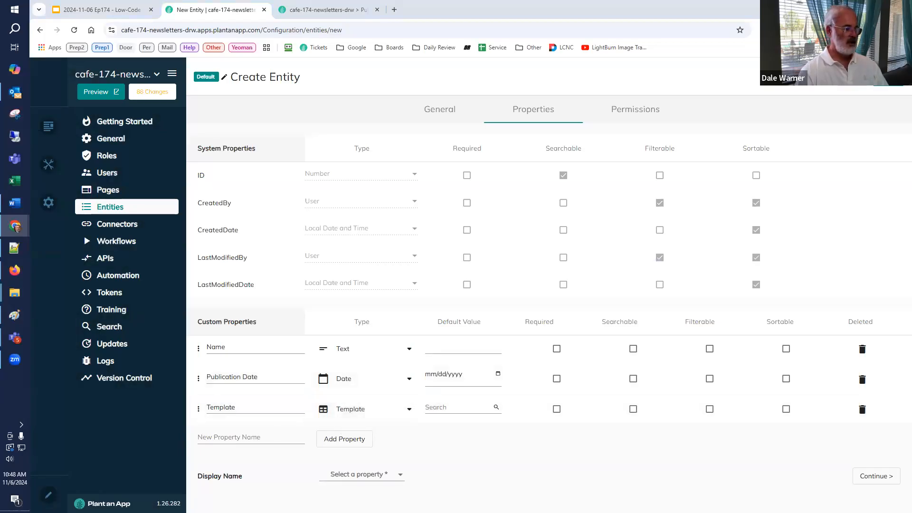
# Step: Add a custom property called Final Publication HTML to the Edition entity with the type Large Text
pyautogui.click(245, 436)
pyautogui.write('Final Publication HTML')
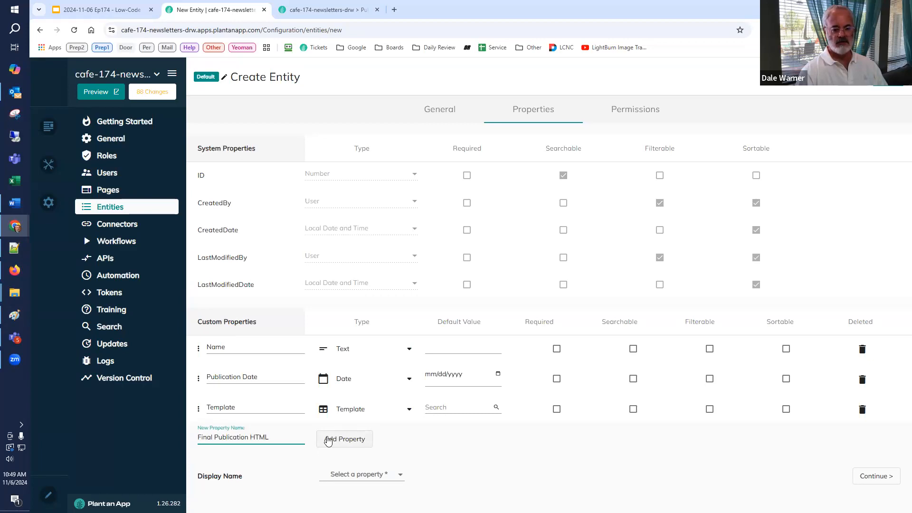
pyautogui.click(327, 439)
pyautogui.click(334, 435)
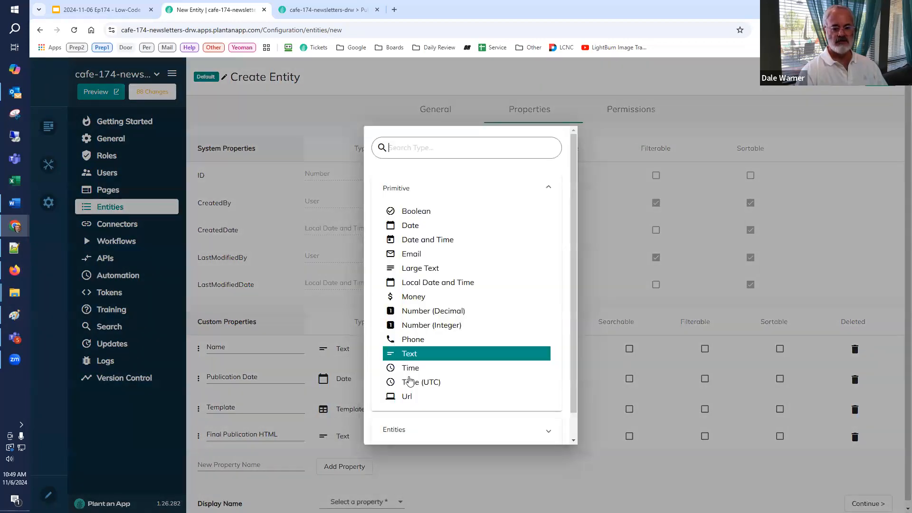
pyautogui.click(441, 271)
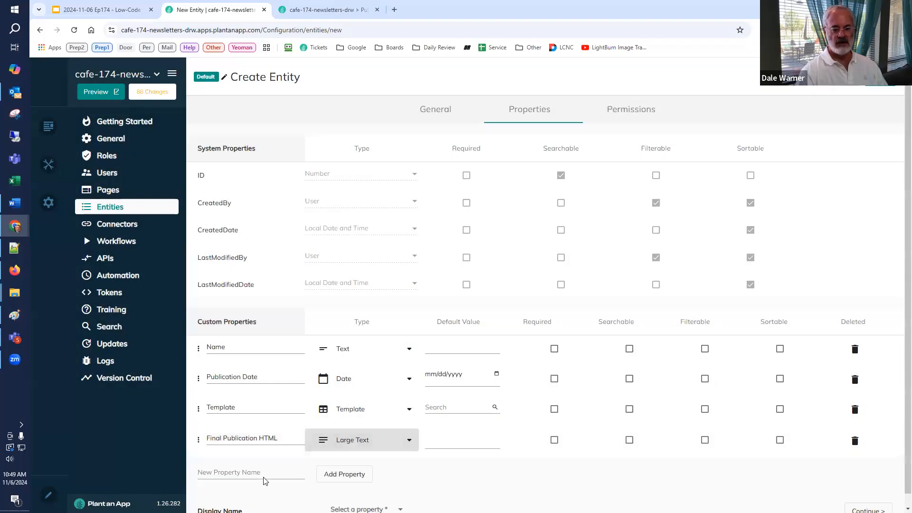
# Step: Set the Edition entity's display name to the Name property and save the entity
pyautogui.scroll(-1, 272, 471)
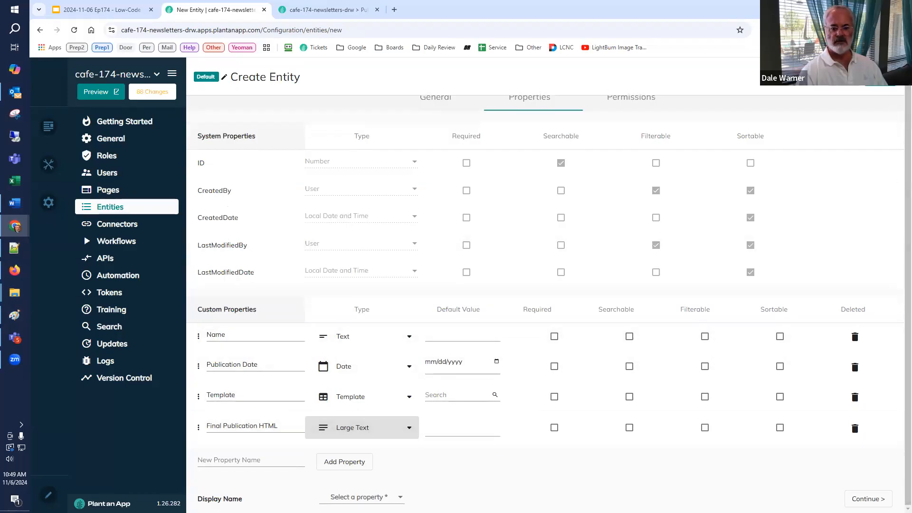
pyautogui.click(880, 78)
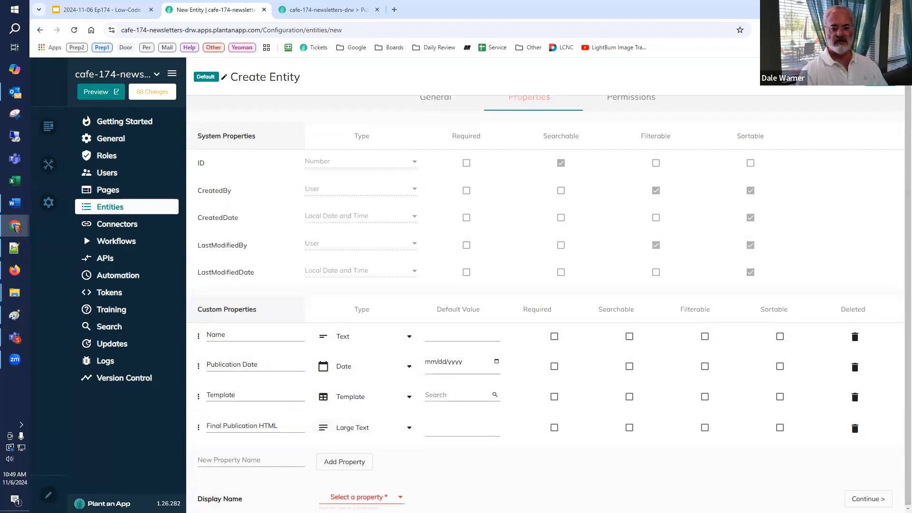
pyautogui.click(354, 492)
pyautogui.click(375, 449)
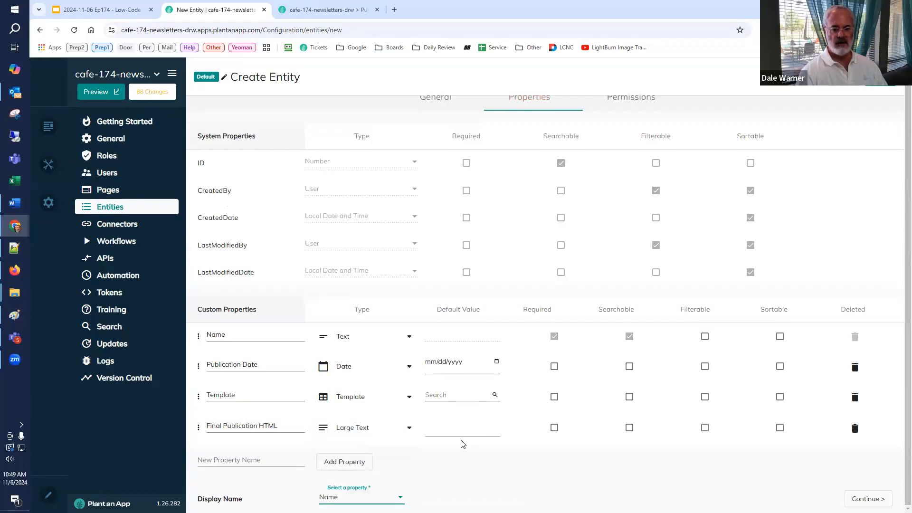
pyautogui.click(880, 79)
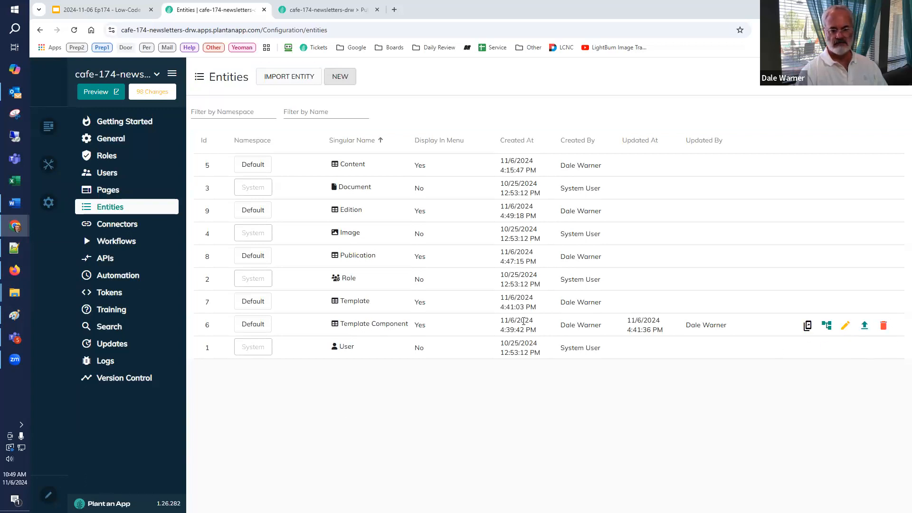
# Step: Edit the Publication entity and add a custom property called Editions
pyautogui.click(845, 257)
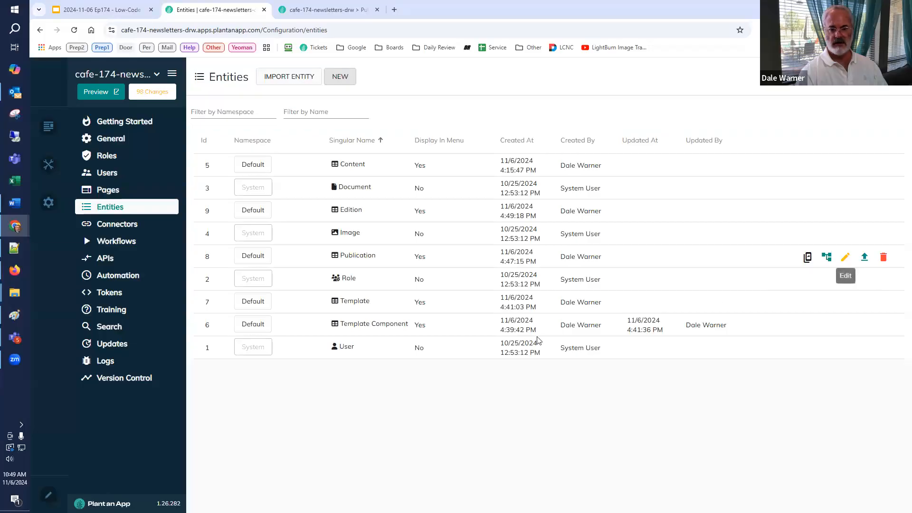
pyautogui.click(537, 118)
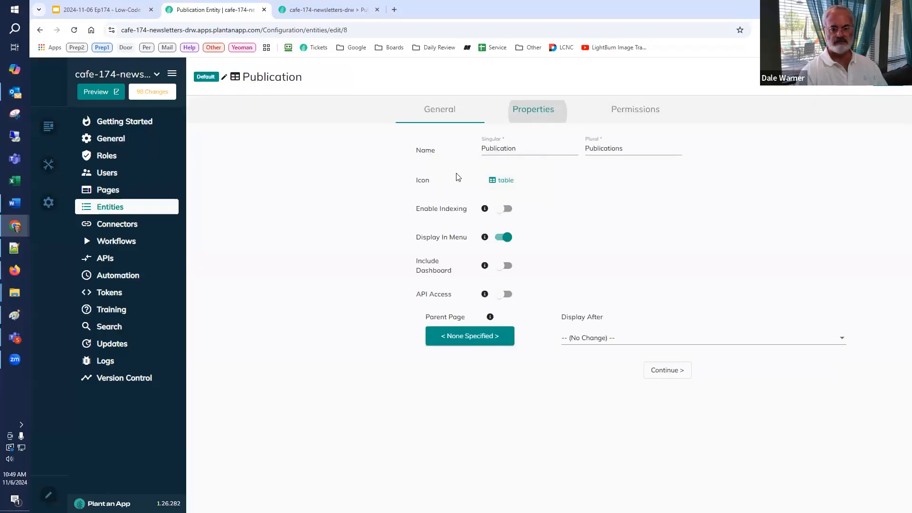
pyautogui.click(233, 378)
pyautogui.write('Ed')
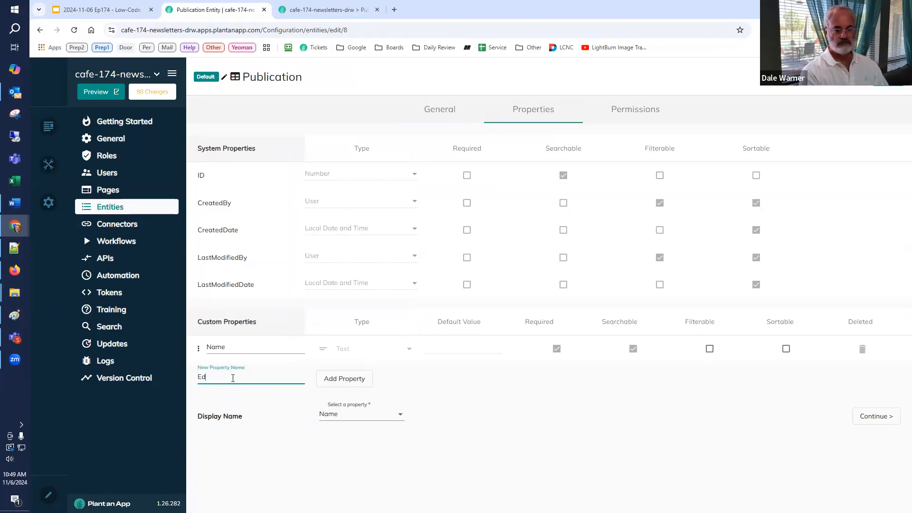
pyautogui.write('ottions')
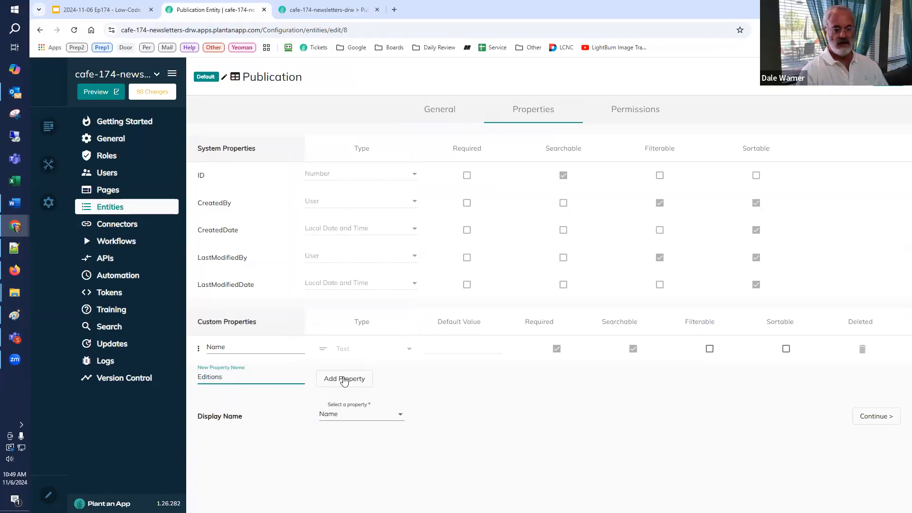
pyautogui.click(344, 380)
# Step: Set the Editions property's type to List of Editions and save the Publication entity, merging the changes into all related components
pyautogui.click(352, 365)
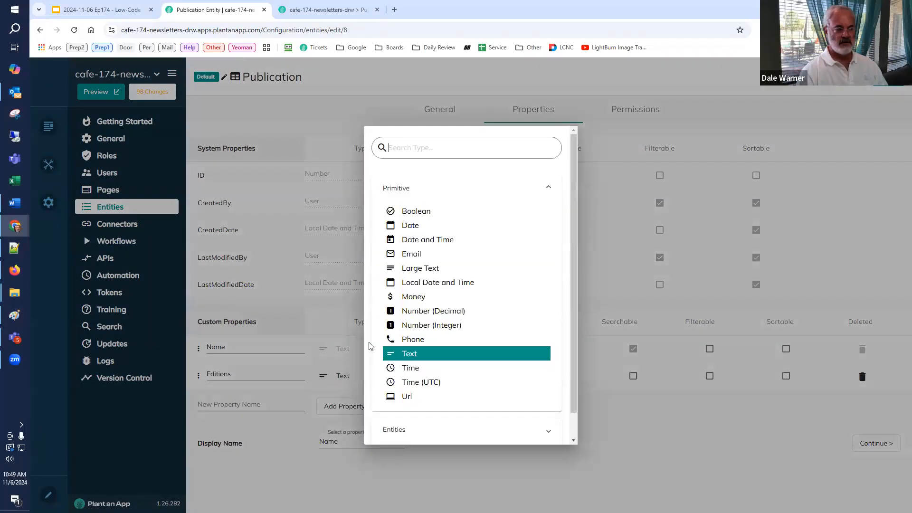
pyautogui.scroll(-1, 403, 406)
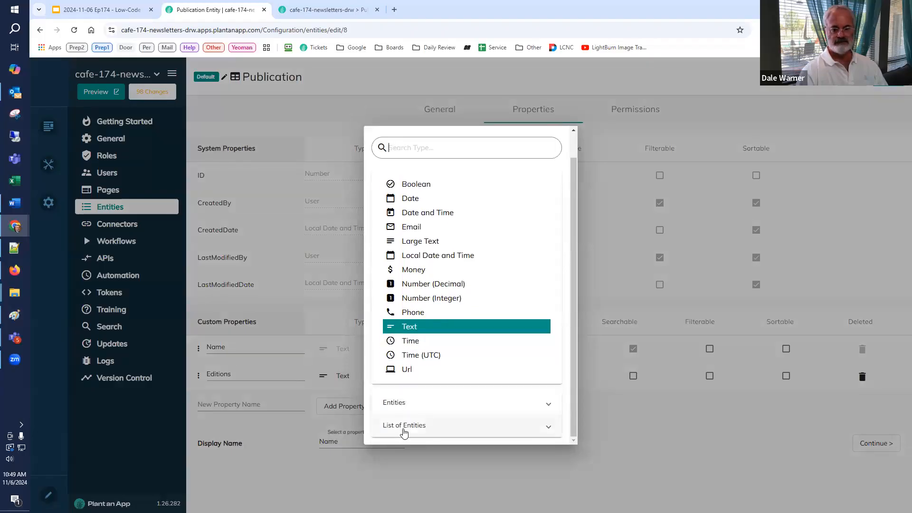
pyautogui.click(403, 425)
pyautogui.scroll(-3, 413, 404)
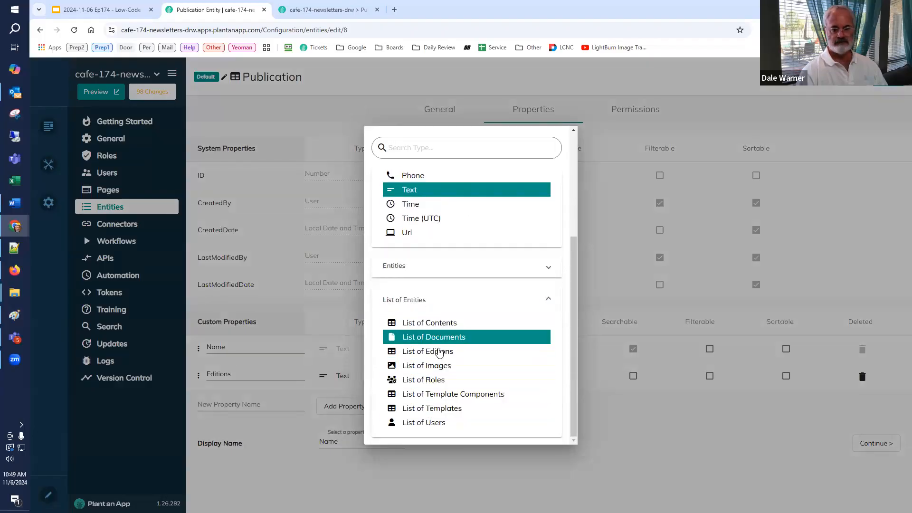
pyautogui.click(437, 352)
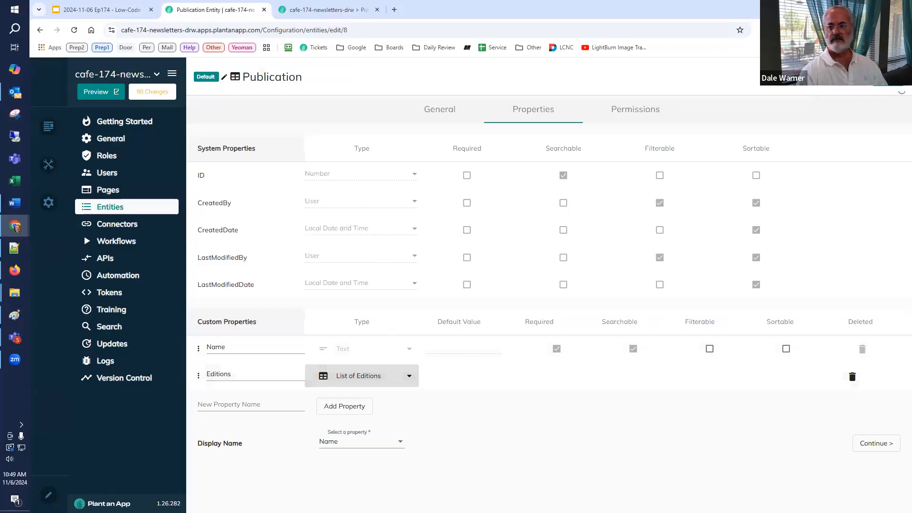
pyautogui.click(888, 77)
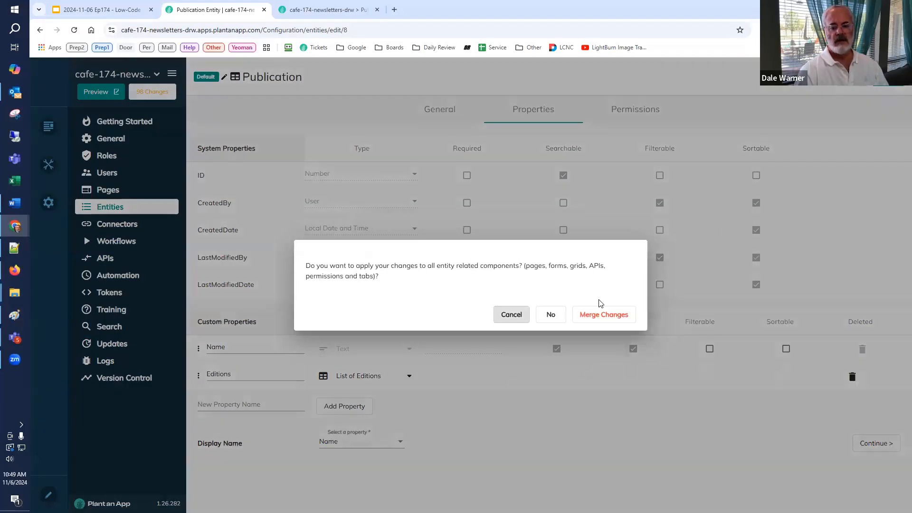
pyautogui.click(597, 319)
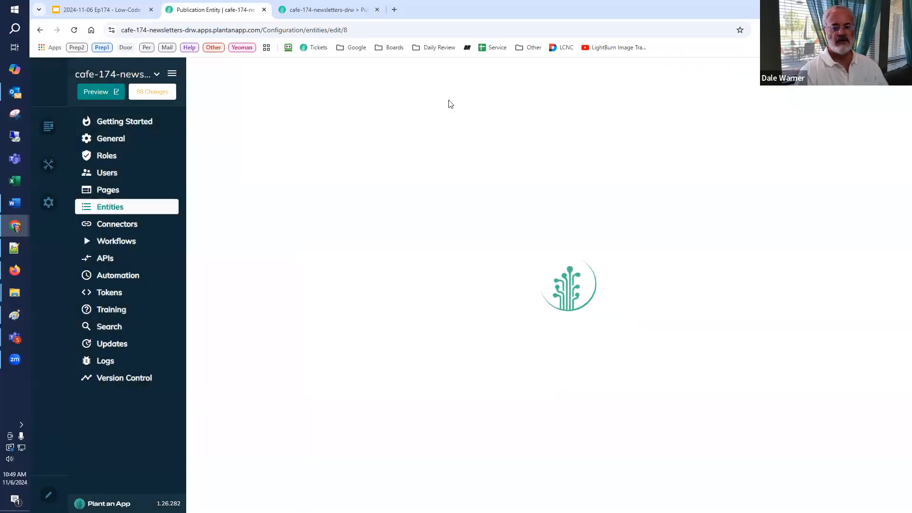
# Step: Switch to the newsletter app's refreshed Publications listing and open the editions of the Cafe Demo publication
pyautogui.click(328, 10)
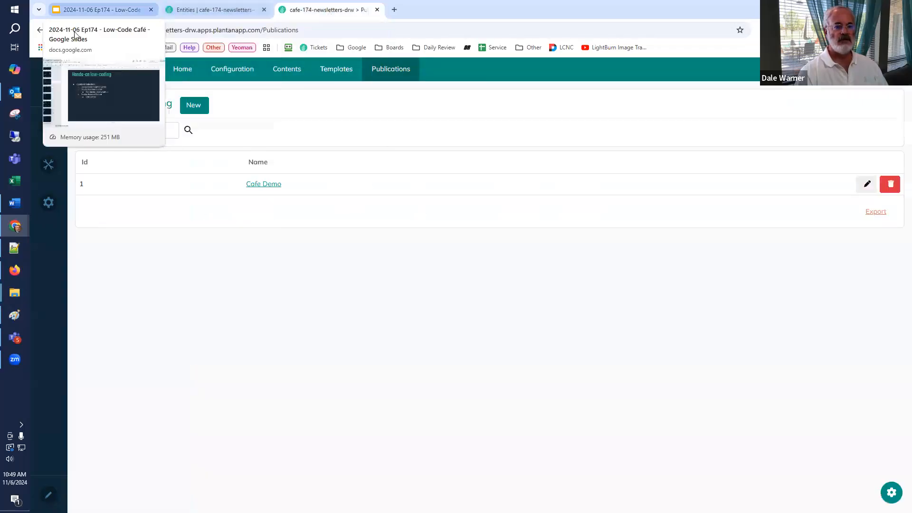
pyautogui.click(74, 30)
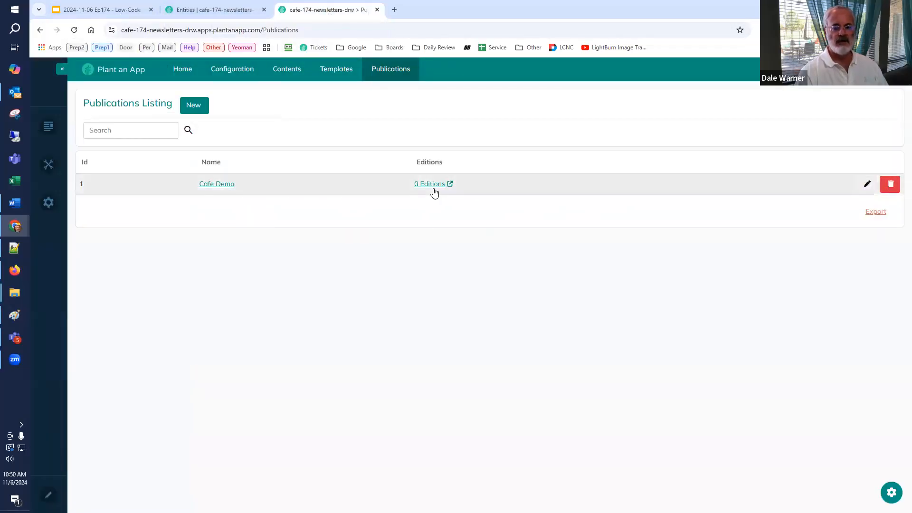
pyautogui.click(436, 188)
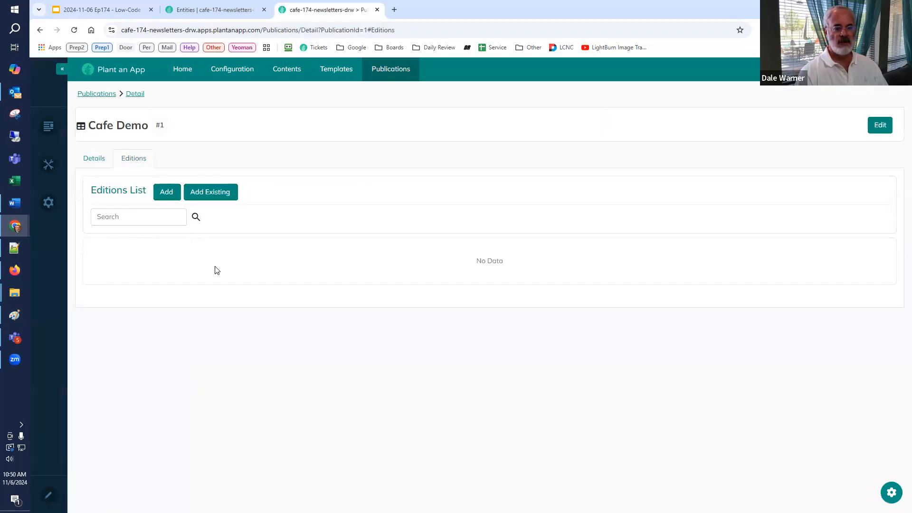
# Step: Add an edition named Issue #01 to Cafe Demo with publication date 11/08/2024 and the Basic Newsletter template, leaving the final HTML empty
pyautogui.click(166, 191)
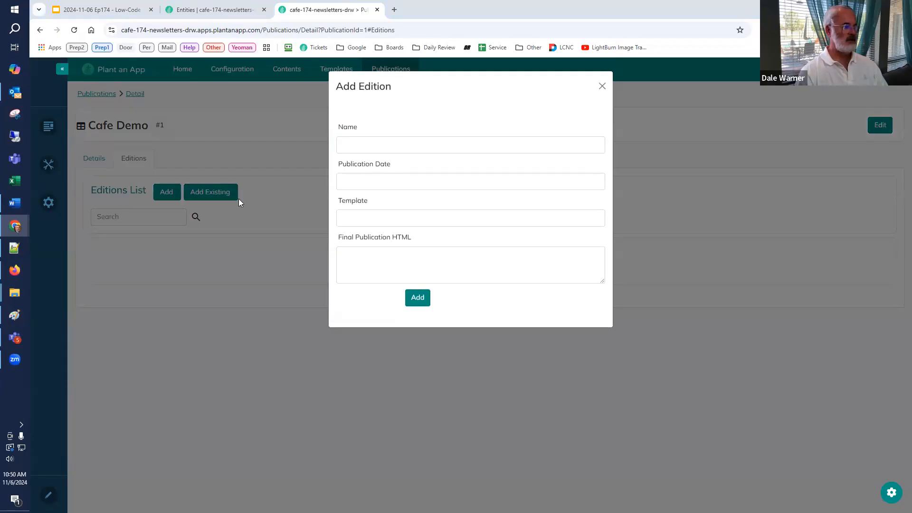
pyautogui.click(438, 149)
pyautogui.write('Issue #01')
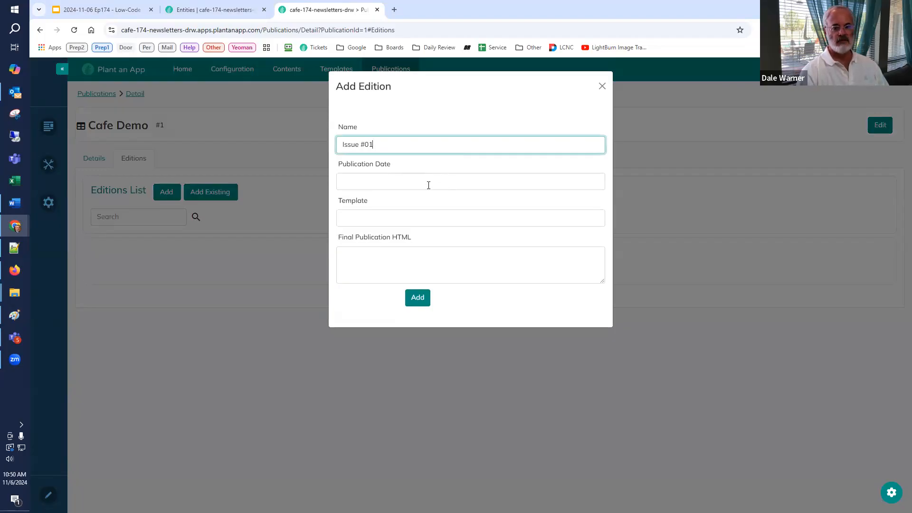
pyautogui.click(428, 186)
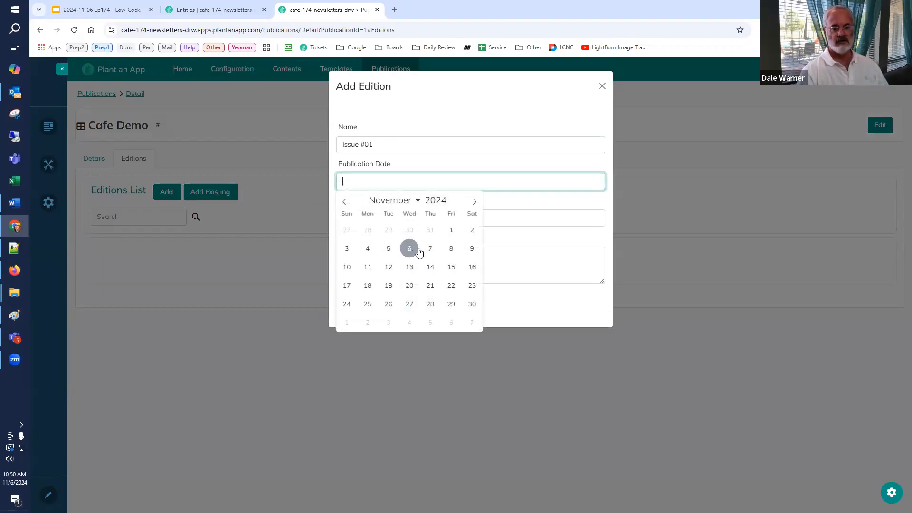
pyautogui.click(452, 249)
pyautogui.click(417, 219)
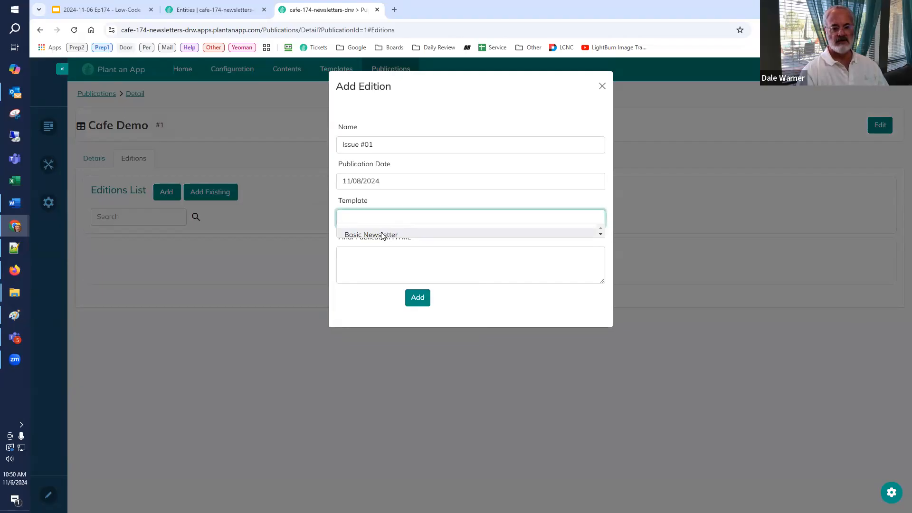
pyautogui.click(383, 235)
pyautogui.click(397, 260)
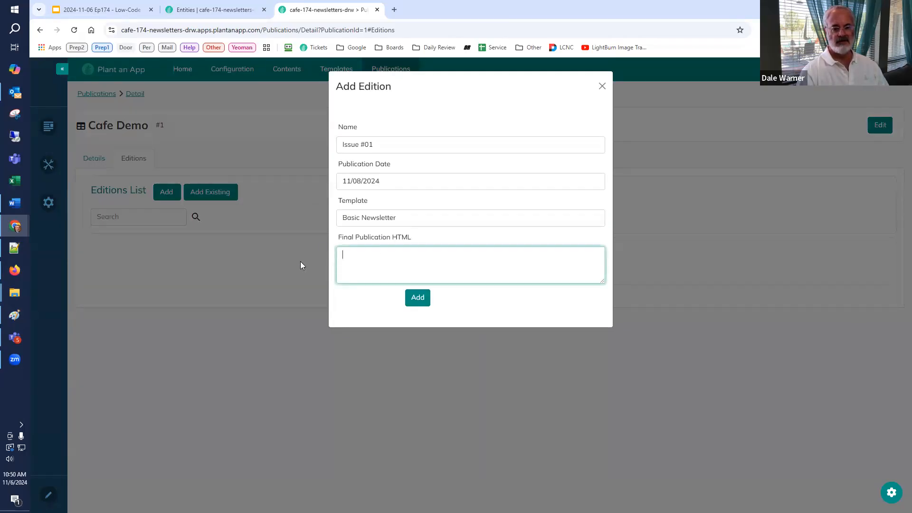
pyautogui.click(415, 298)
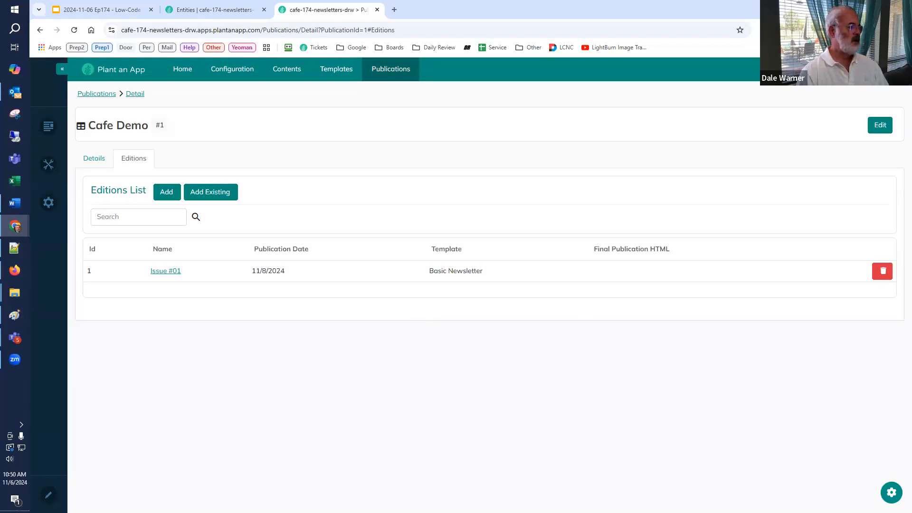
# Step: Open the Issue #01 edition's detail page for editing and add an avt.ActionGrid module above the edition header
pyautogui.click(173, 271)
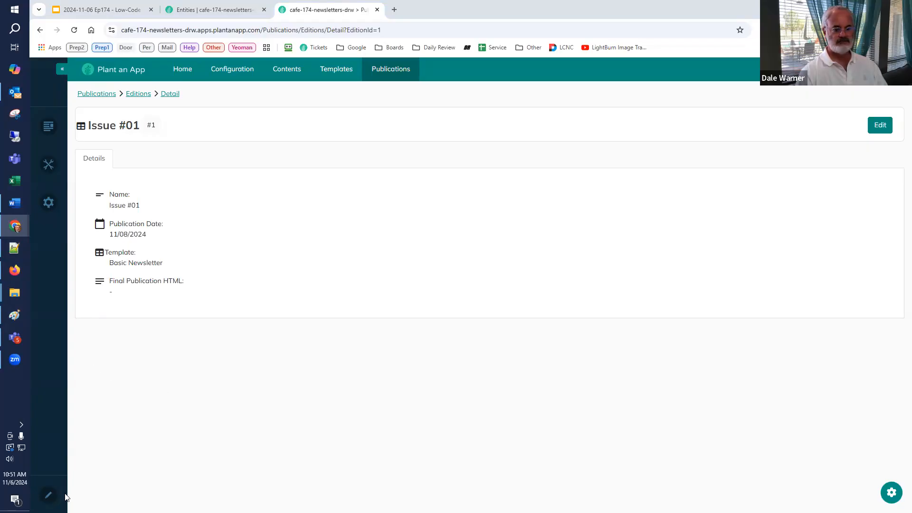
pyautogui.click(51, 497)
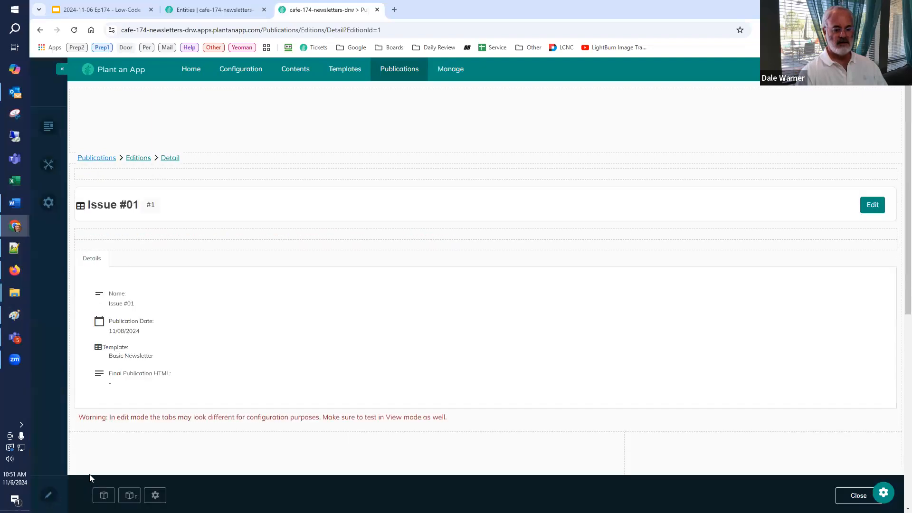
pyautogui.click(103, 495)
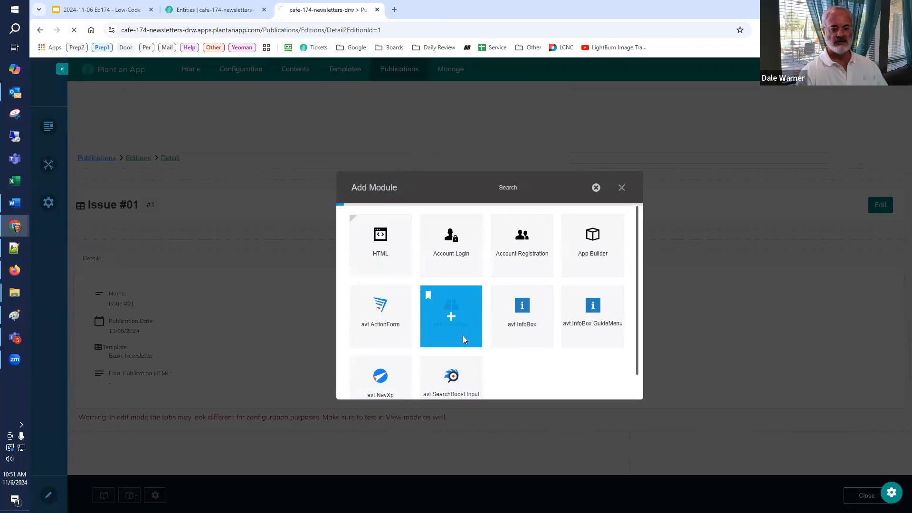
pyautogui.click(462, 335)
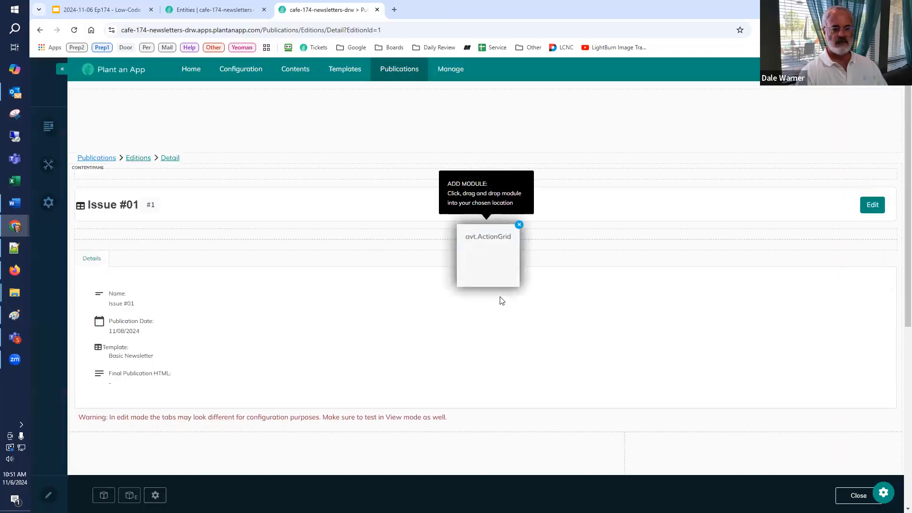
pyautogui.click(480, 205)
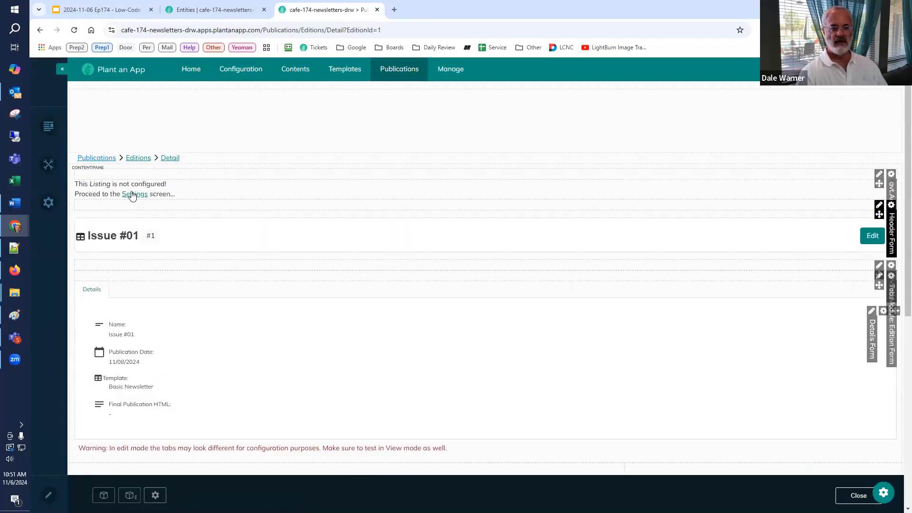
# Step: Set the new listing's data source to Contents with initial sorting by Id, Descending, and save it
pyautogui.click(131, 199)
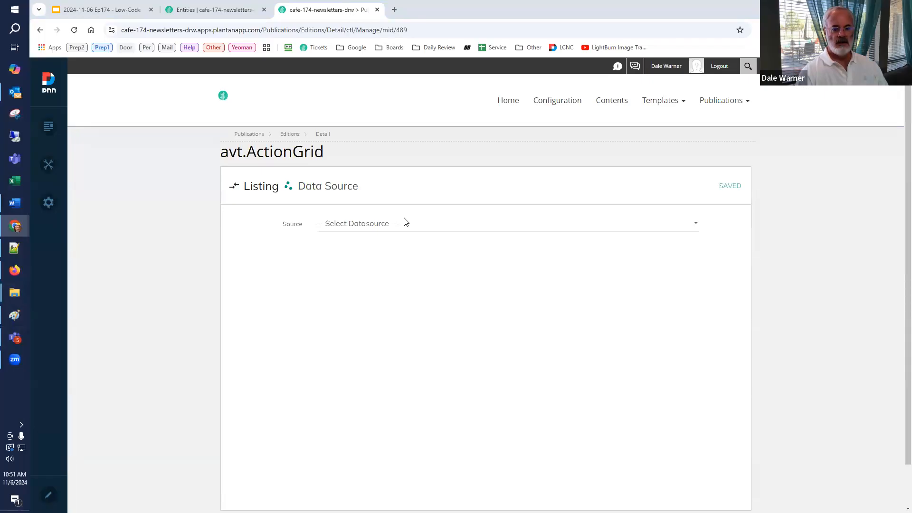
pyautogui.click(402, 225)
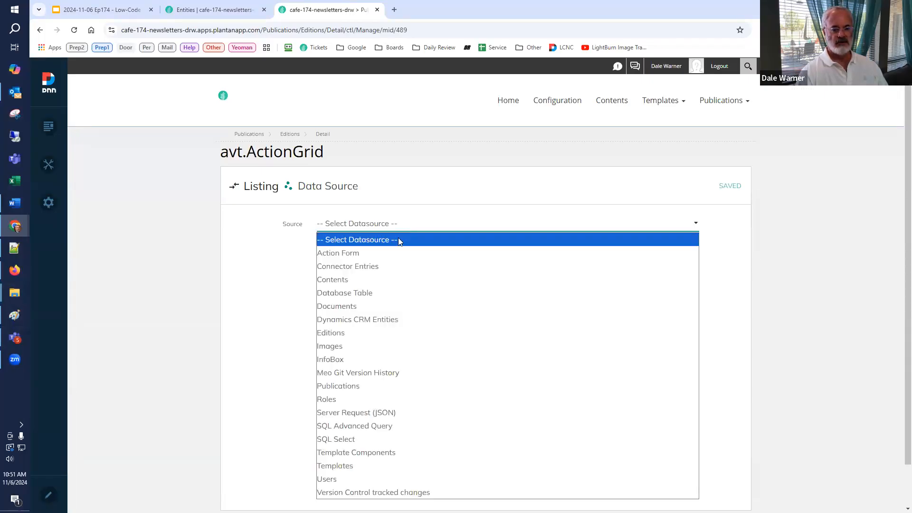
pyautogui.click(345, 282)
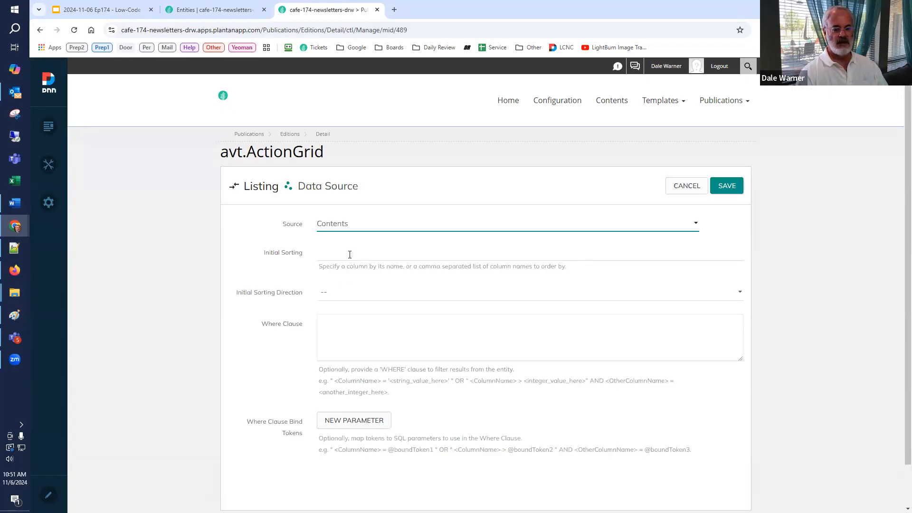
pyautogui.click(350, 254)
pyautogui.write('Id')
pyautogui.click(335, 292)
pyautogui.click(346, 332)
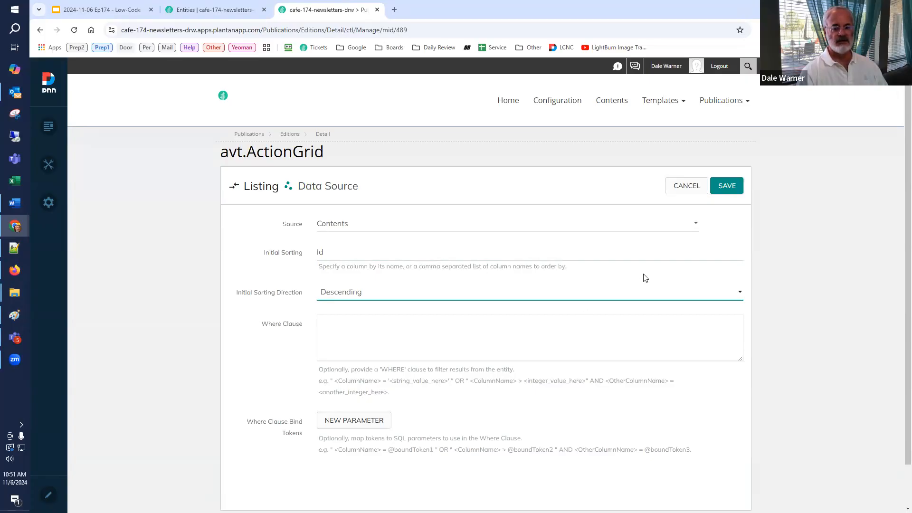
pyautogui.click(724, 187)
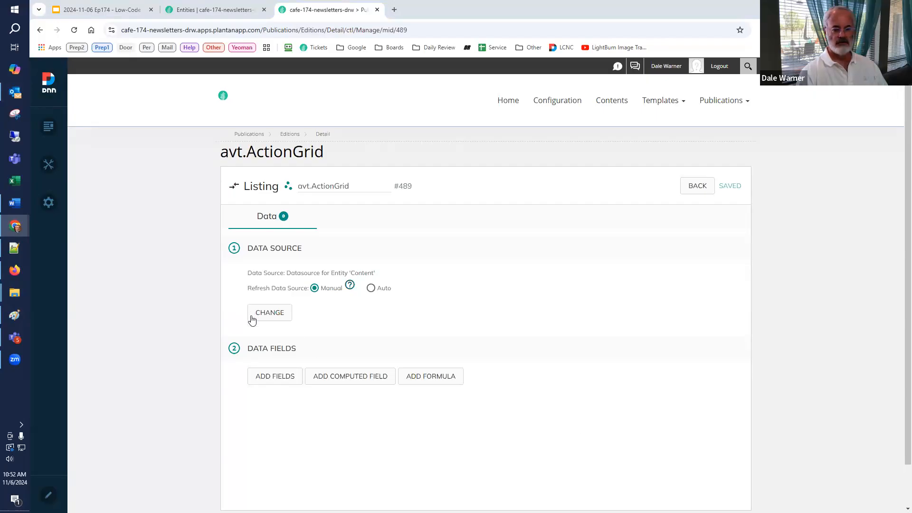
# Step: Add the Name, Description, Title, SubTitle, ShortSummary and CreatedDate data fields to the listing
pyautogui.click(270, 379)
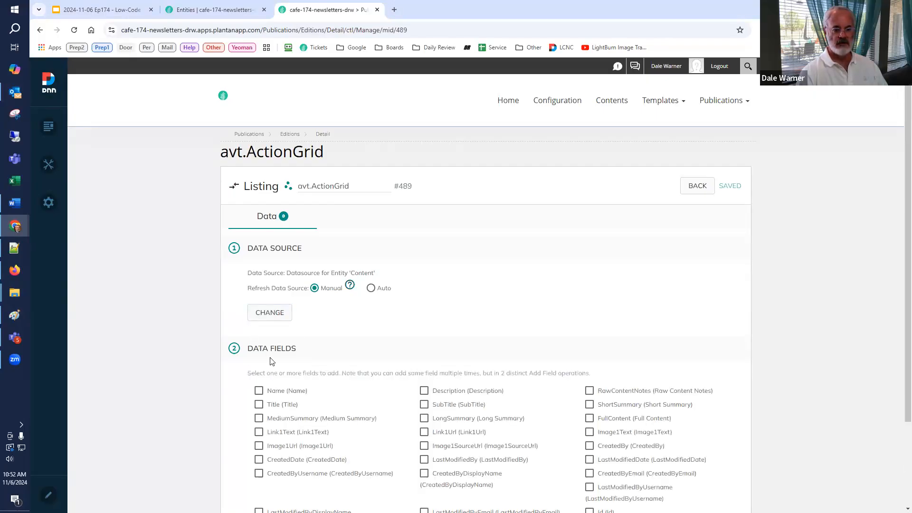
pyautogui.scroll(-2, 272, 362)
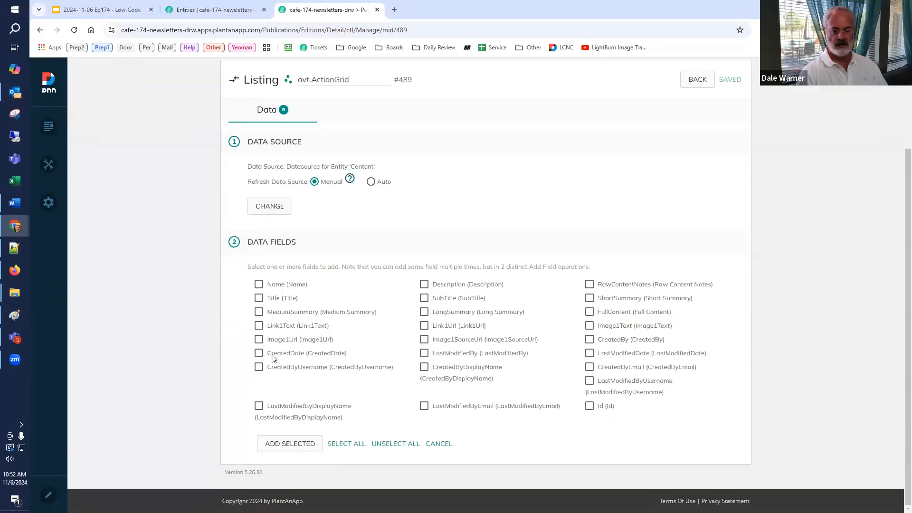
pyautogui.click(259, 354)
pyautogui.click(259, 285)
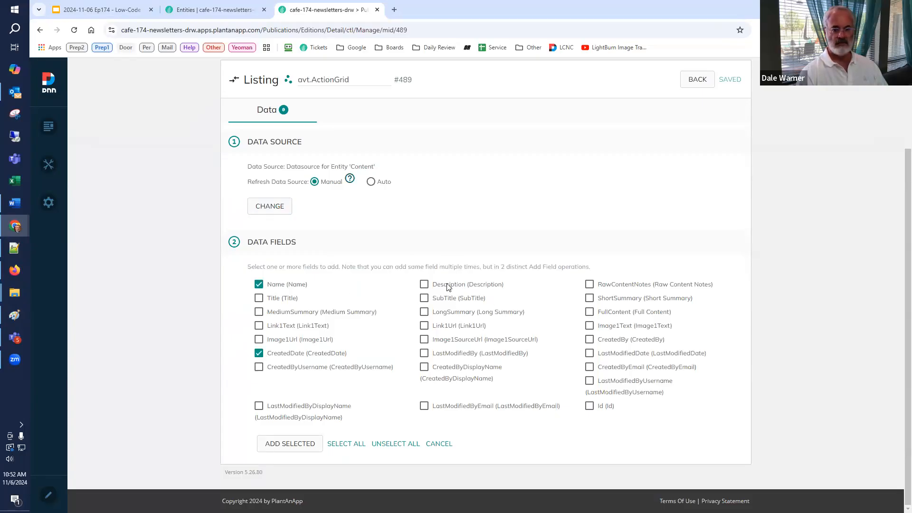
pyautogui.click(425, 285)
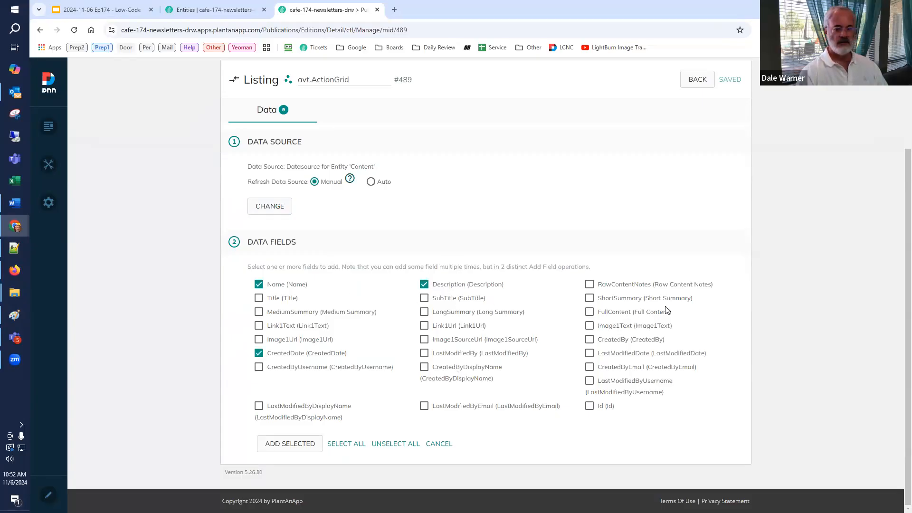
pyautogui.click(258, 298)
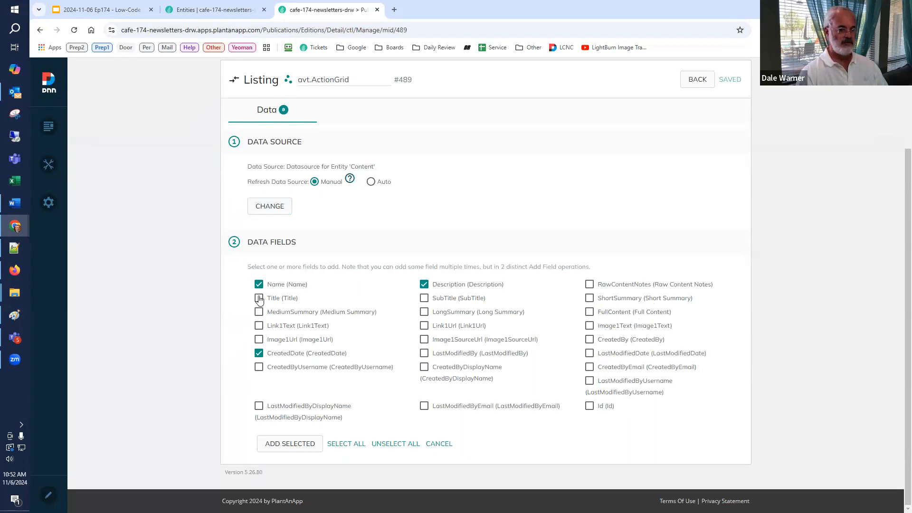
pyautogui.click(425, 300)
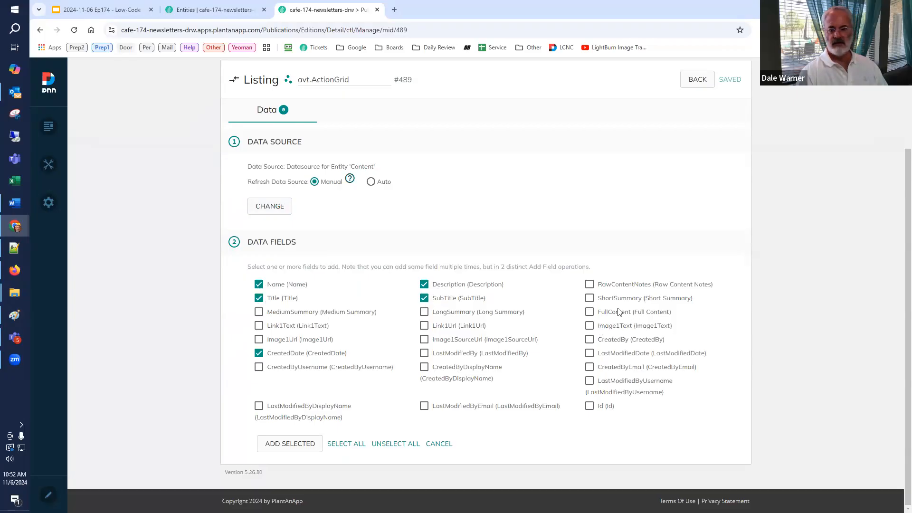
pyautogui.click(295, 444)
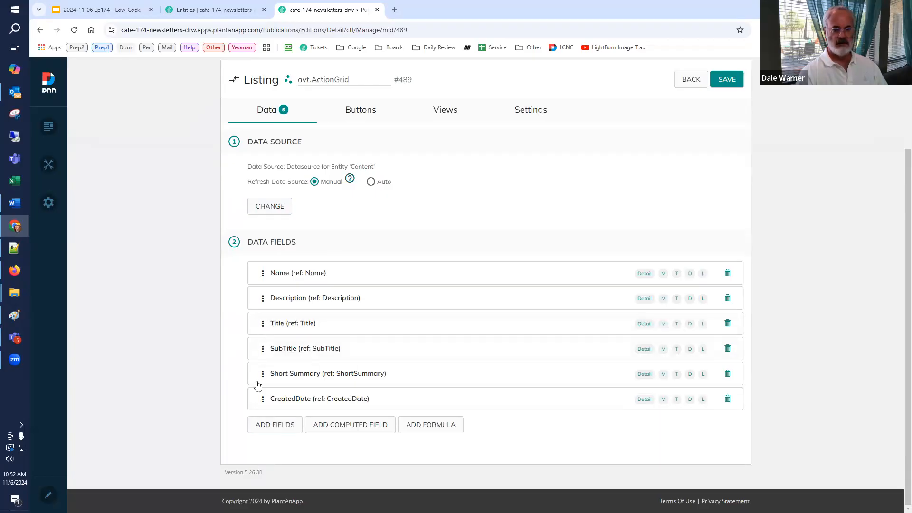
# Step: Move the CreatedDate field to the first place in the listing's data fields
pyautogui.click(262, 399)
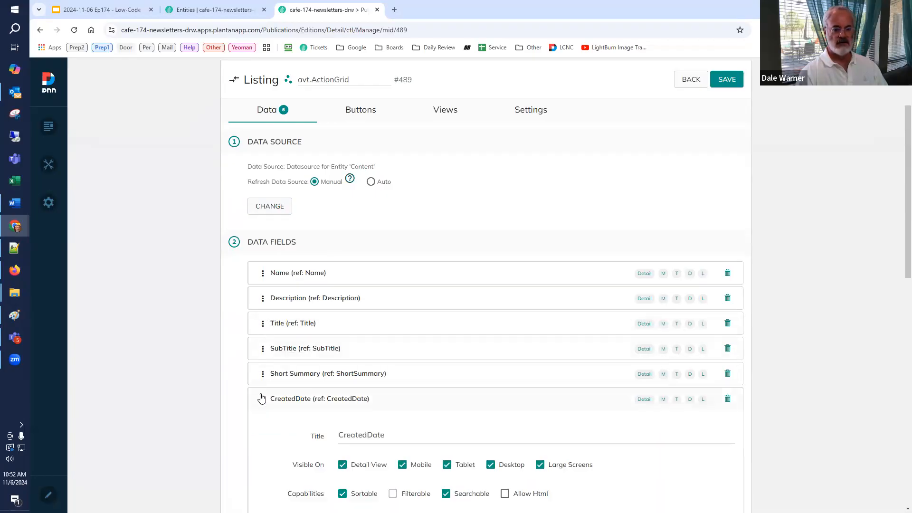
pyautogui.click(263, 399)
pyautogui.moveTo(269, 350); pyautogui.dragTo(283, 275)
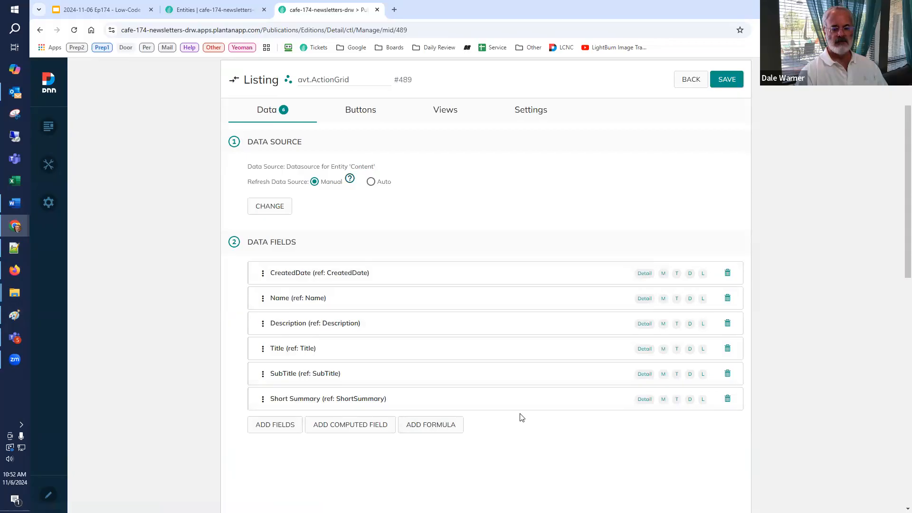
# Step: Rename the listing to Available Content and save it
pyautogui.scroll(2, 519, 417)
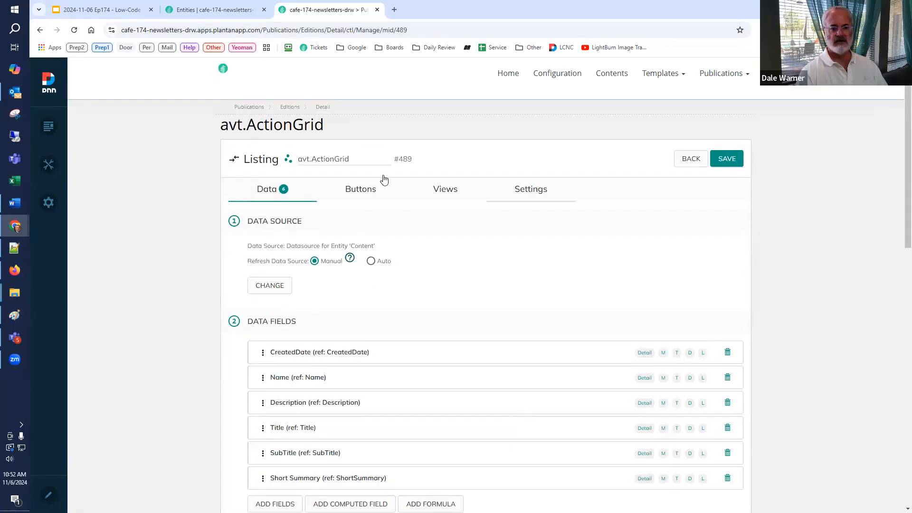
pyautogui.moveTo(365, 157); pyautogui.dragTo(257, 157)
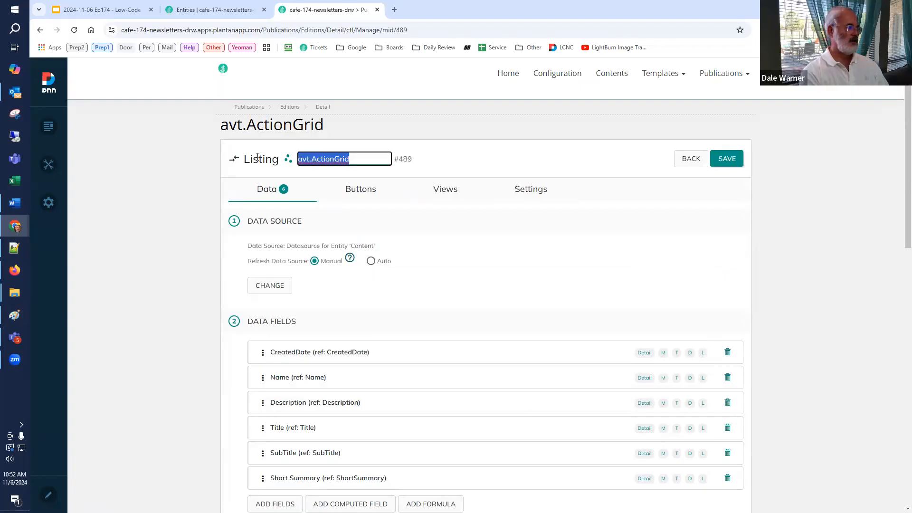
pyautogui.write('Availa')
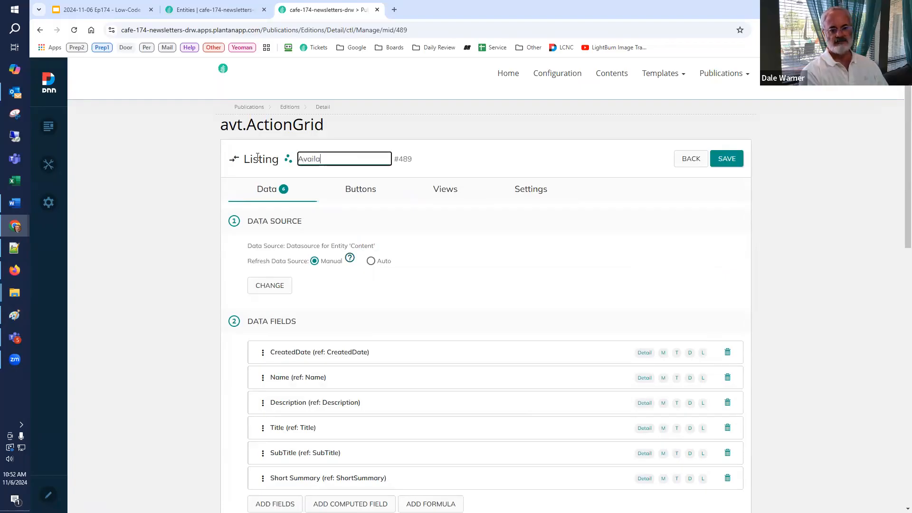
pyautogui.write('ble Content')
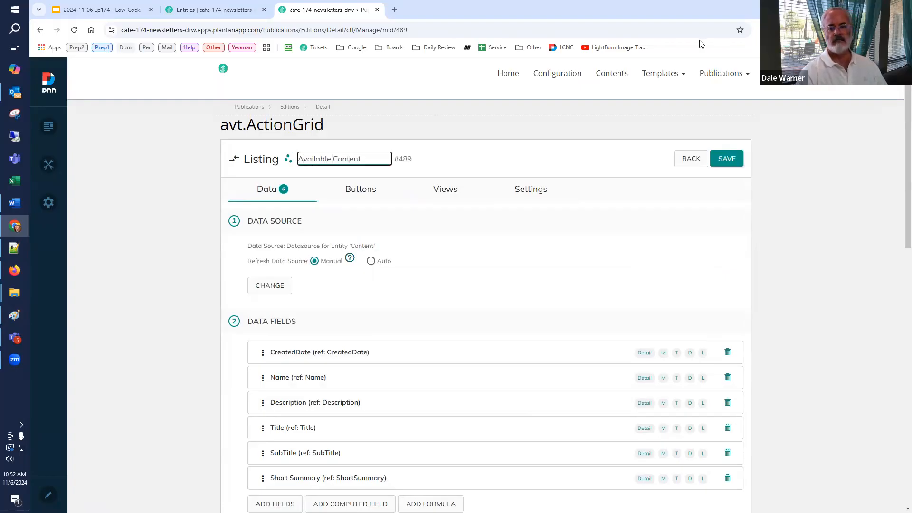
pyautogui.click(723, 162)
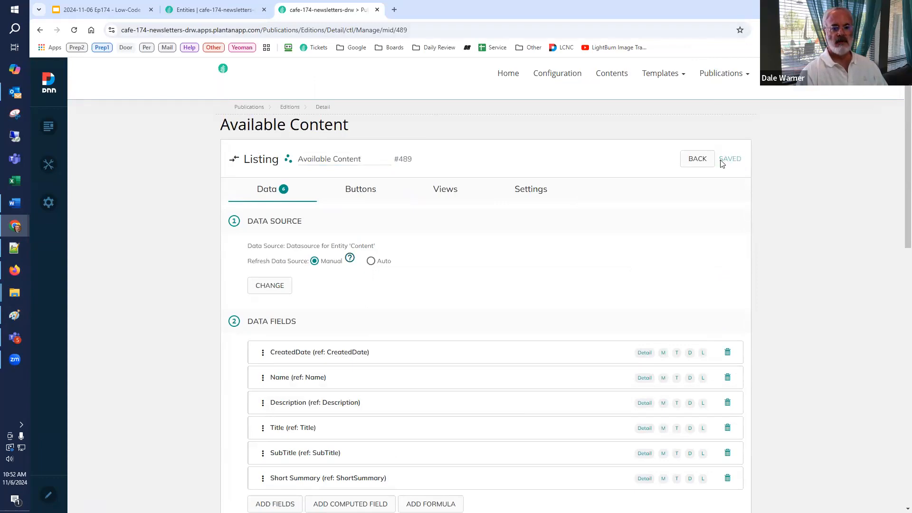
# Step: Leave the listing's settings and reopen the Issue #01 detail page through the Editions listing
pyautogui.click(693, 159)
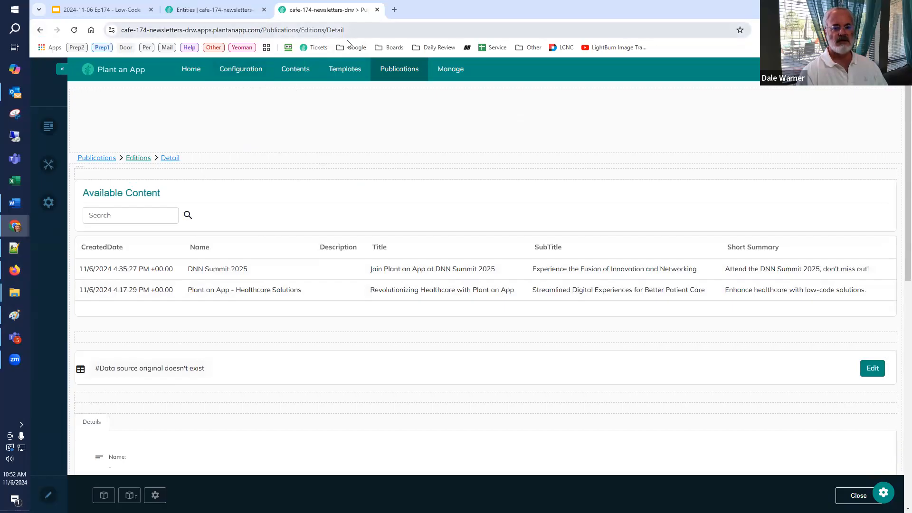
pyautogui.moveTo(396, 72)
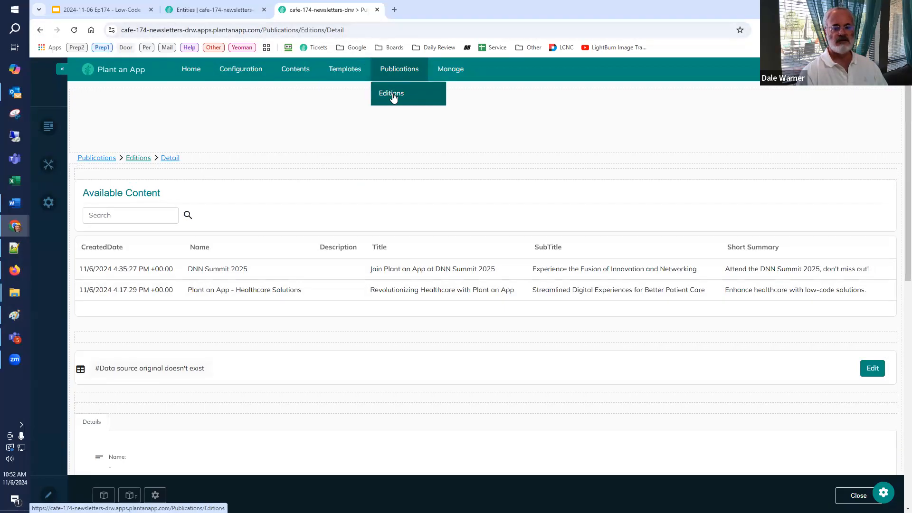
pyautogui.click(393, 95)
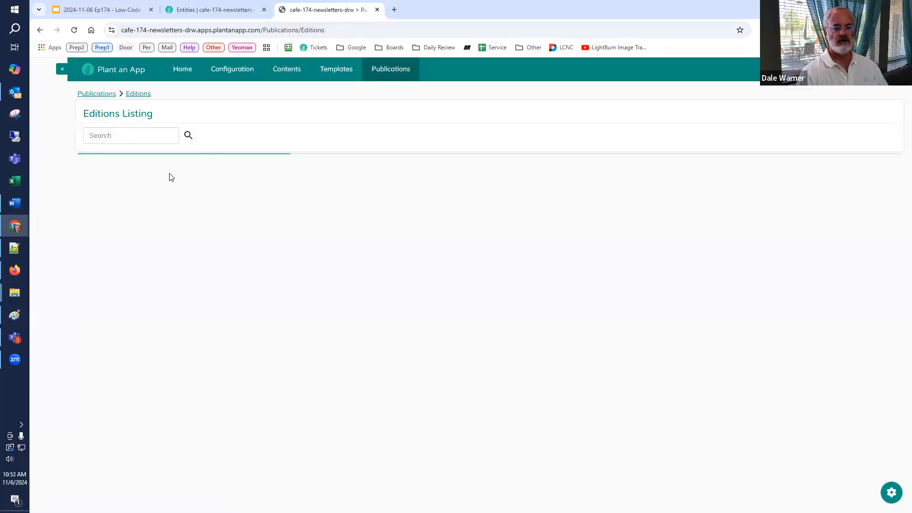
pyautogui.click(150, 196)
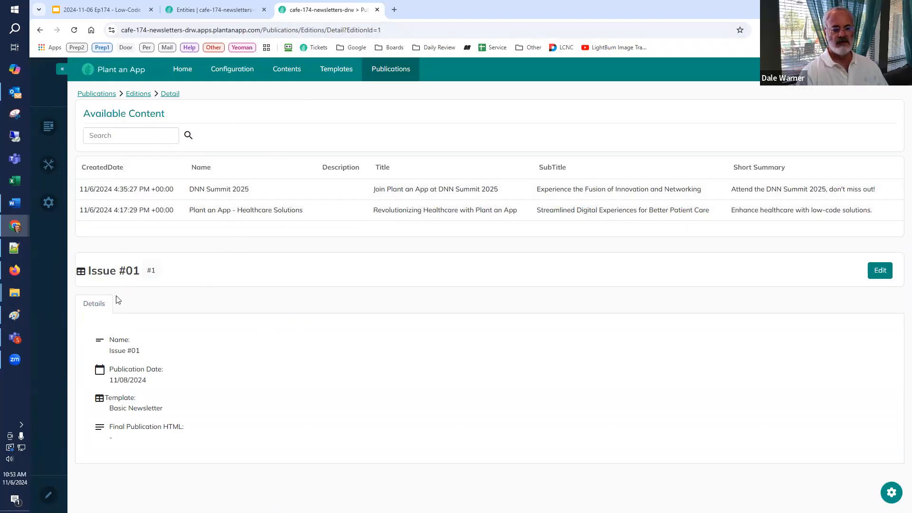
# Step: Add a tab titled Available Content to the edition page's tabs, showing the Available Content module, and save it
pyautogui.click(891, 492)
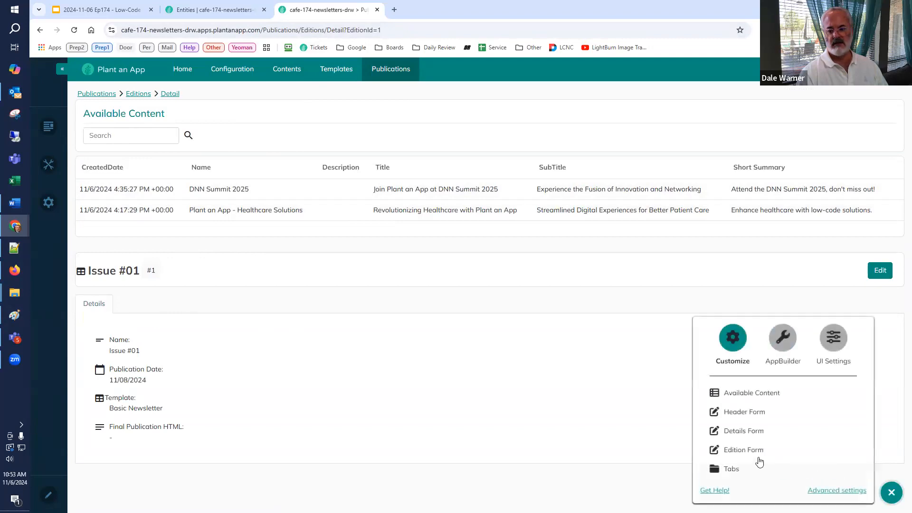
pyautogui.click(733, 472)
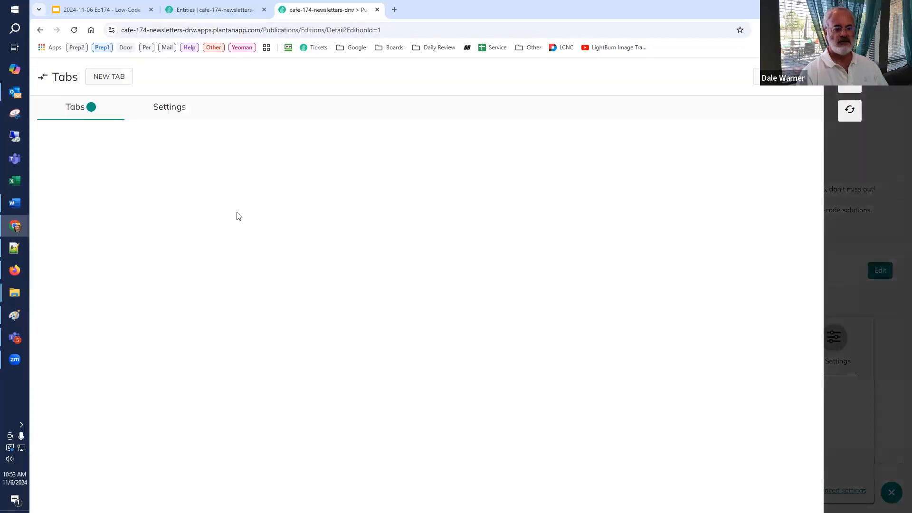
pyautogui.click(110, 77)
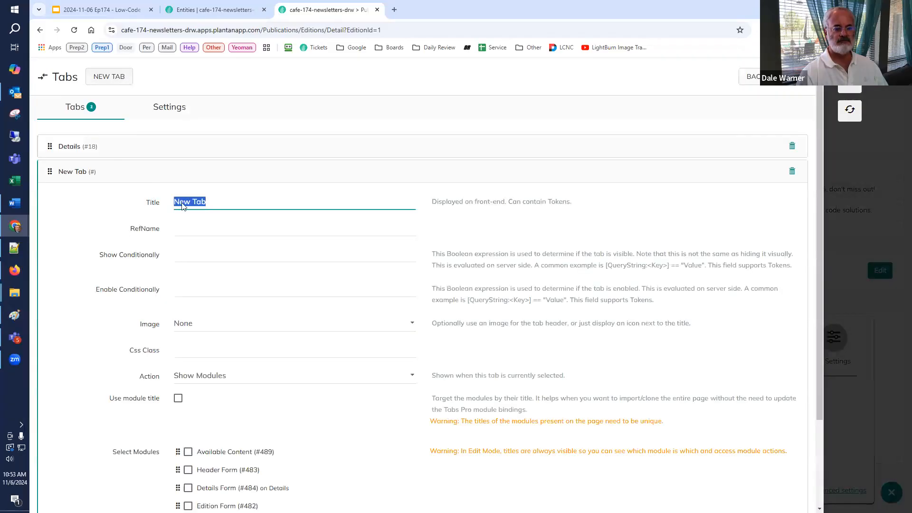
pyautogui.write('Availabl')
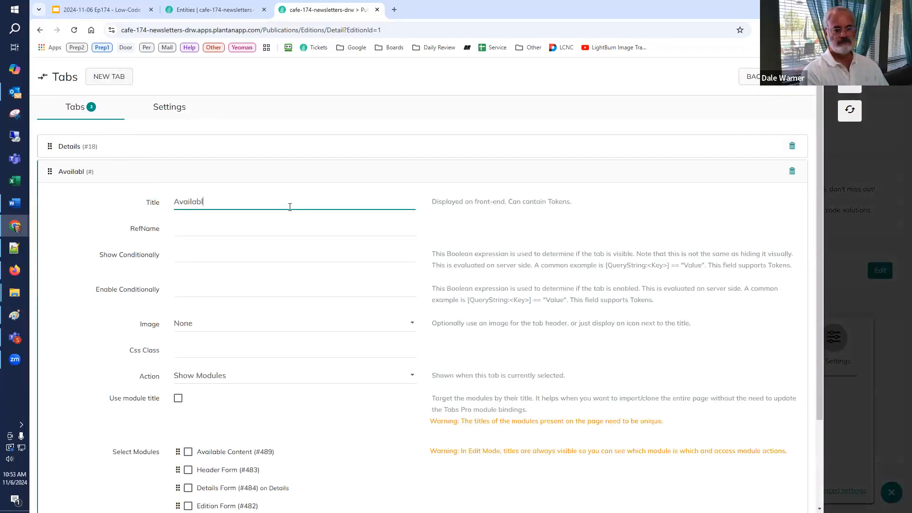
pyautogui.write('e Content')
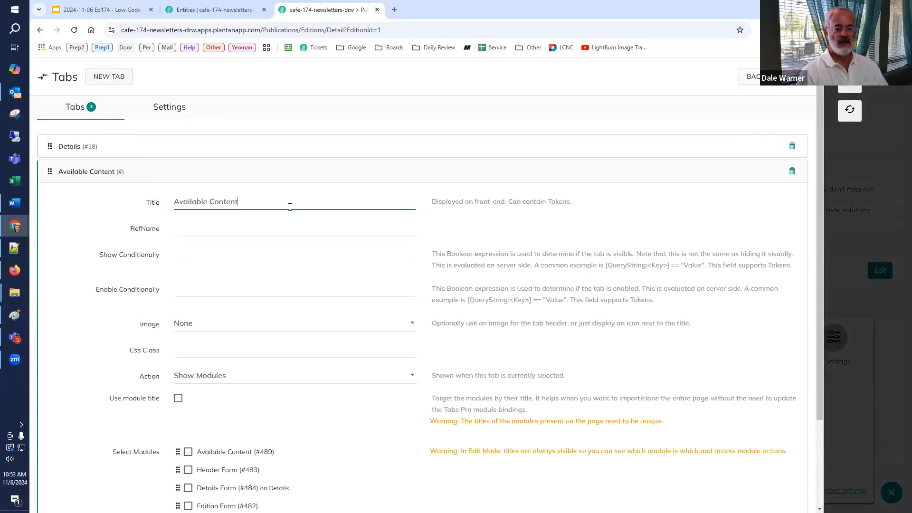
pyautogui.scroll(-2, 200, 371)
pyautogui.click(188, 374)
pyautogui.scroll(-1, 308, 376)
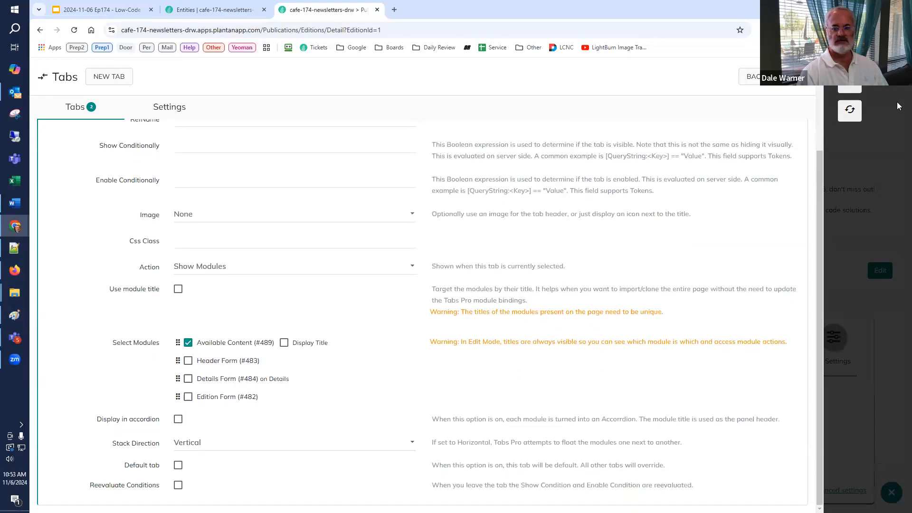
pyautogui.click(852, 111)
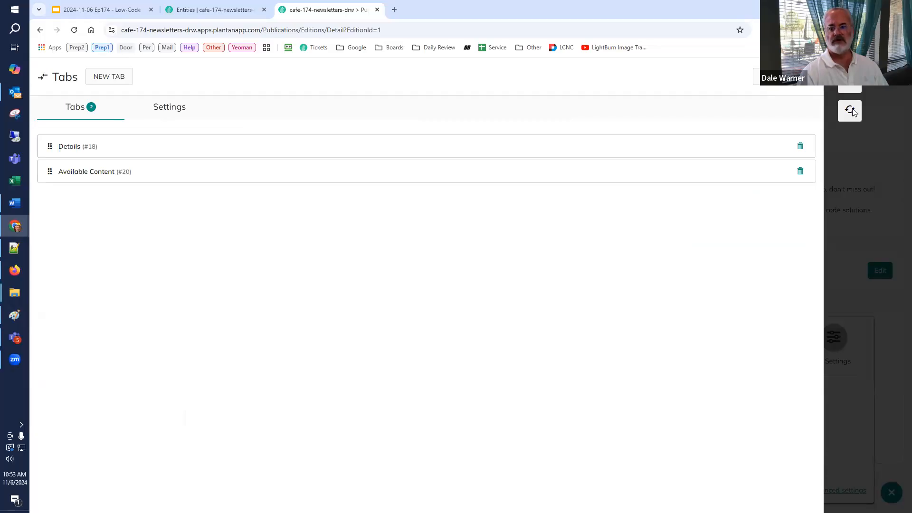
# Step: Close the tab settings, refresh the Issue #01 page and show its Available Content tab
pyautogui.click(852, 112)
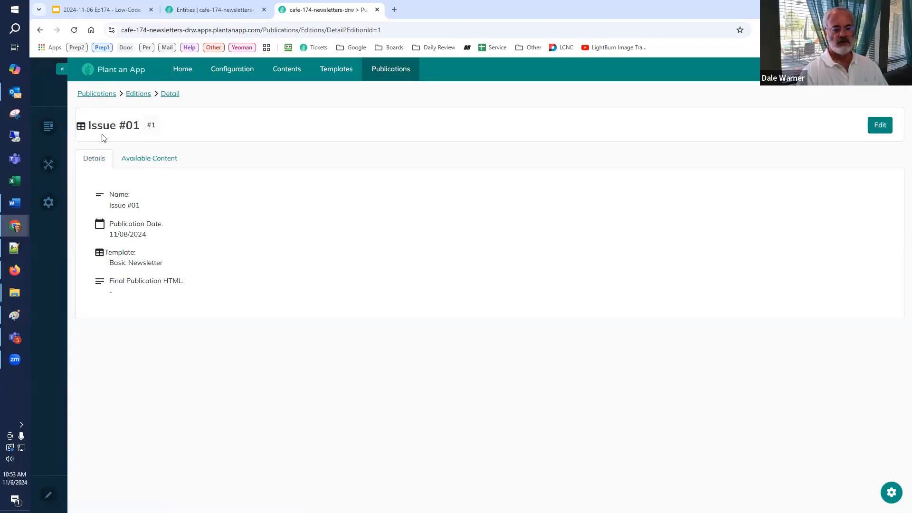
pyautogui.click(133, 162)
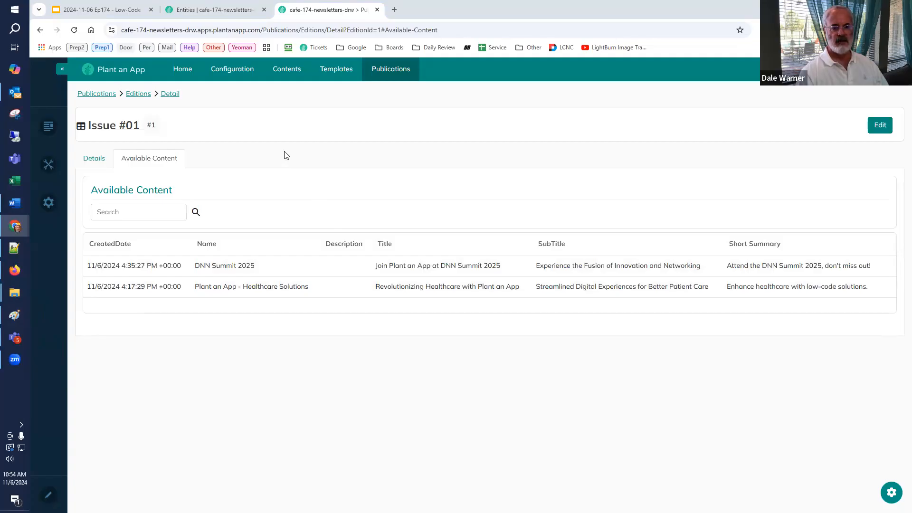
# Step: Start a new entity in the Default namespace with Edition Content as its singular and plural name
pyautogui.click(216, 10)
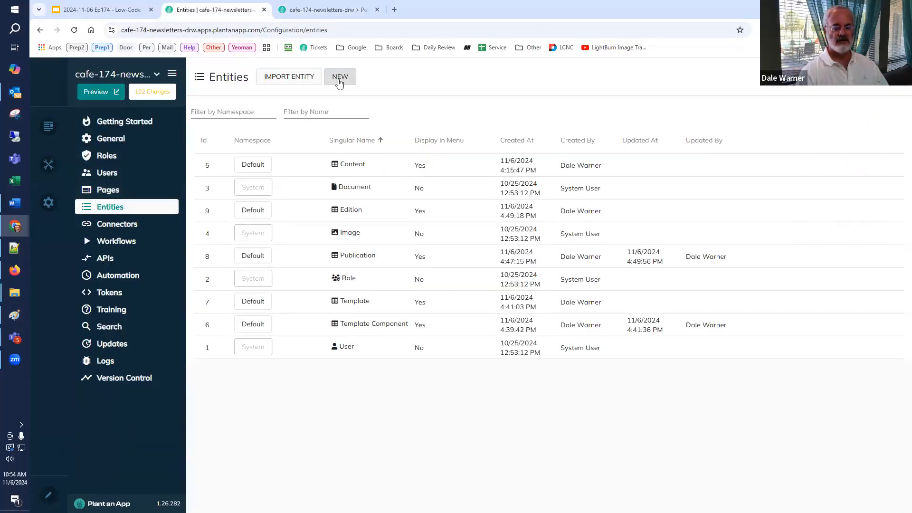
pyautogui.click(341, 79)
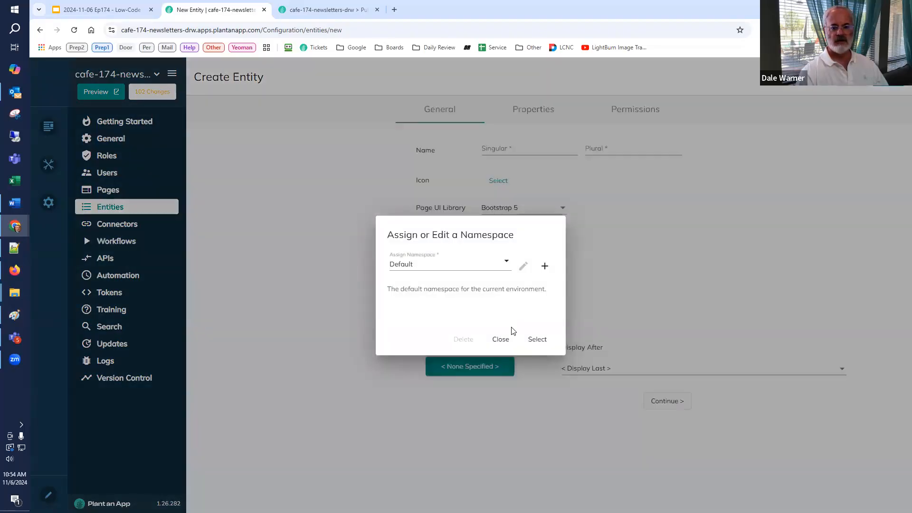
pyautogui.click(533, 341)
pyautogui.click(511, 148)
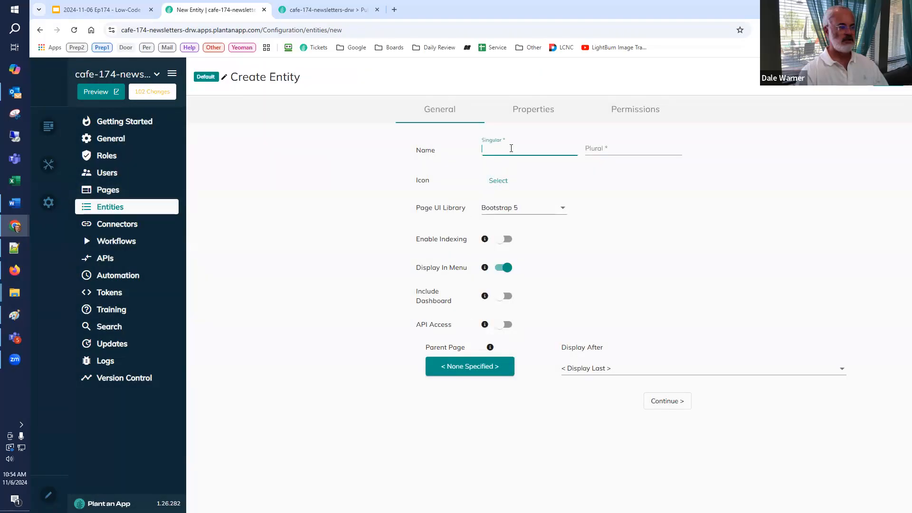
pyautogui.write('Edition Content')
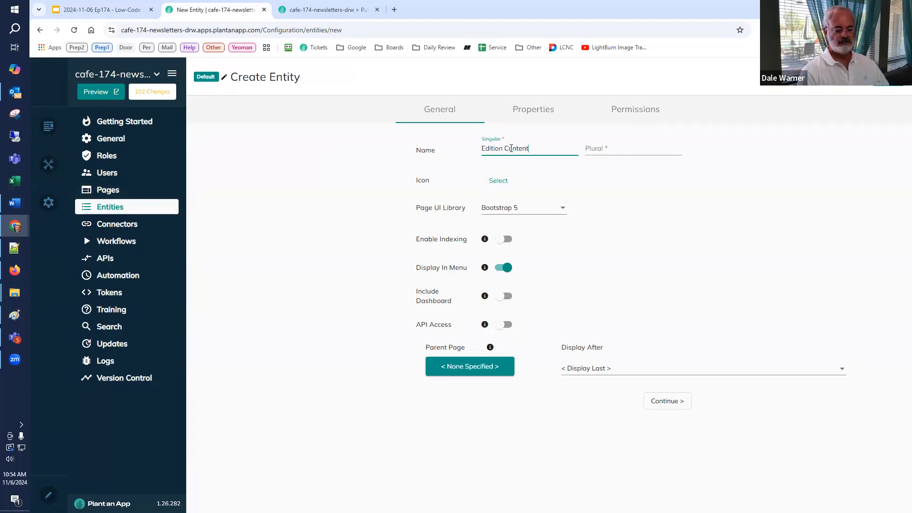
pyautogui.hotkey('ctrl', 'a')
pyautogui.hotkey('ctrl', 'c')
pyautogui.click(621, 147)
pyautogui.hotkey('ctrl', 'v')
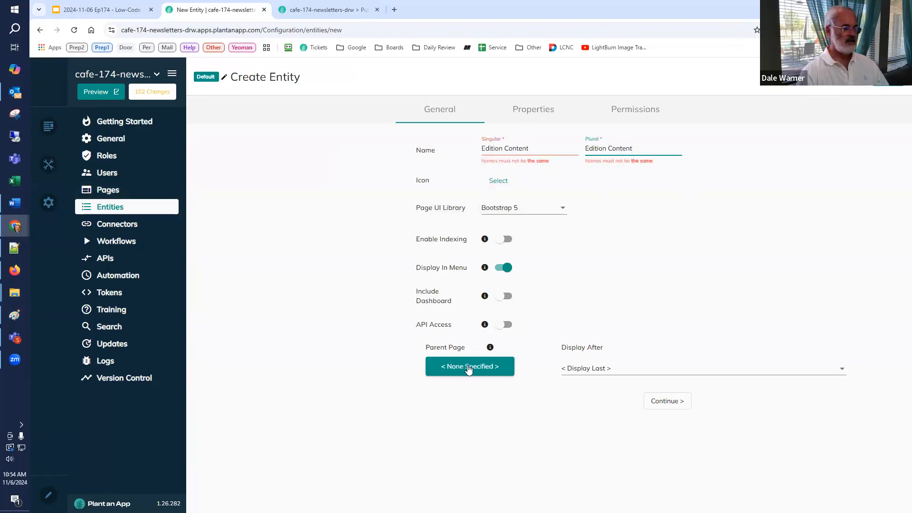
# Step: Set the entity's parent page to Editions under Publications and continue to its properties
pyautogui.click(469, 367)
pyautogui.scroll(-2, 463, 482)
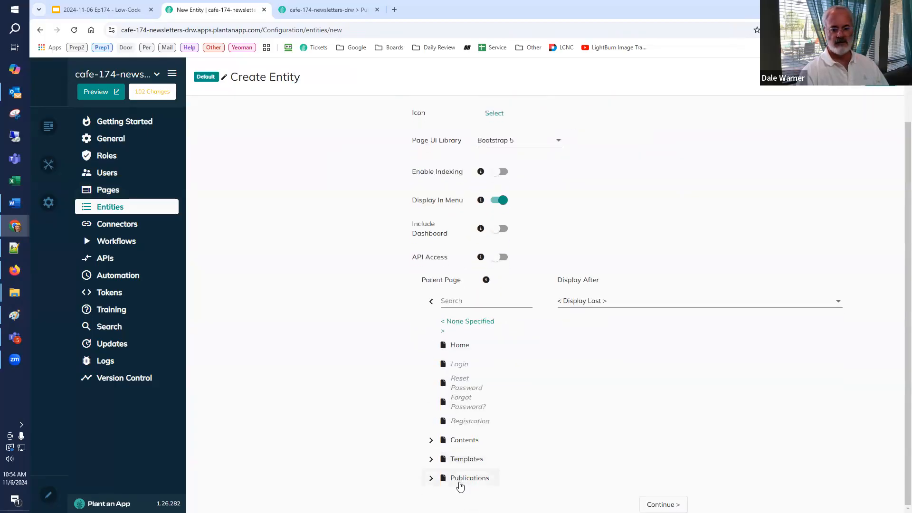
pyautogui.click(431, 478)
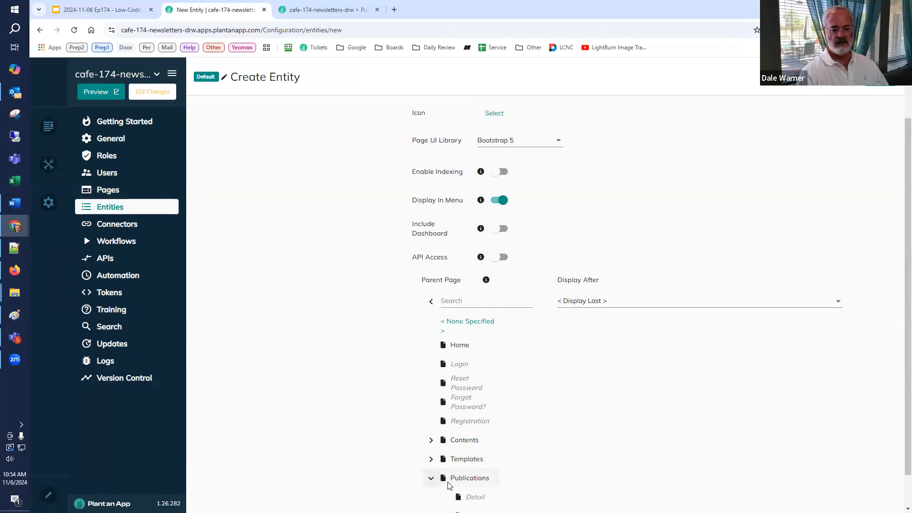
pyautogui.scroll(-1, 456, 482)
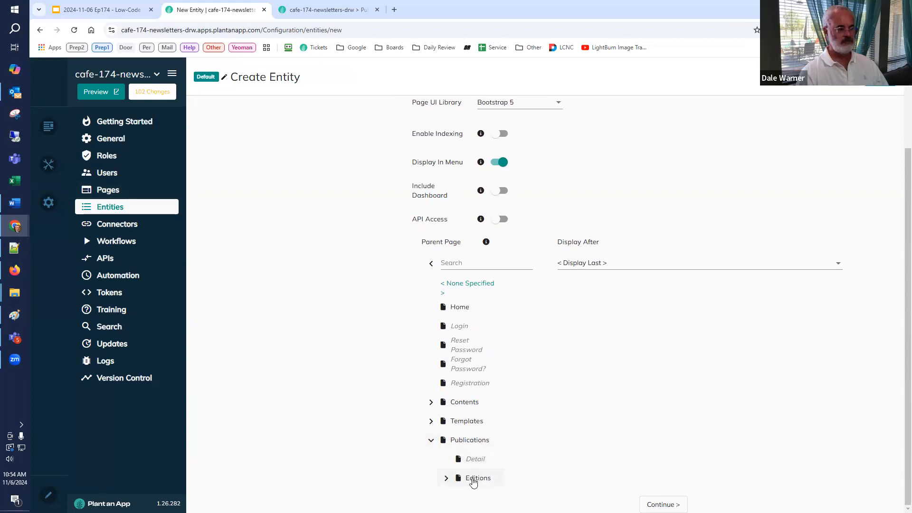
pyautogui.click(476, 480)
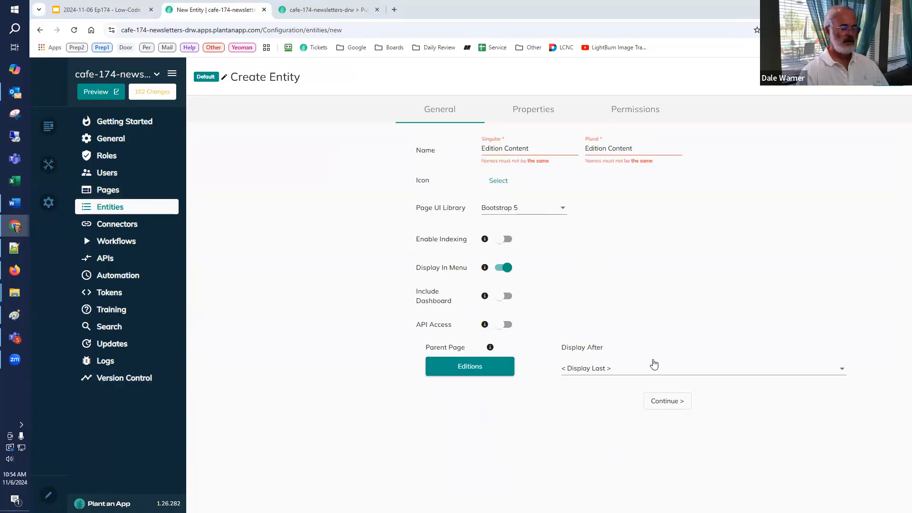
pyautogui.click(657, 401)
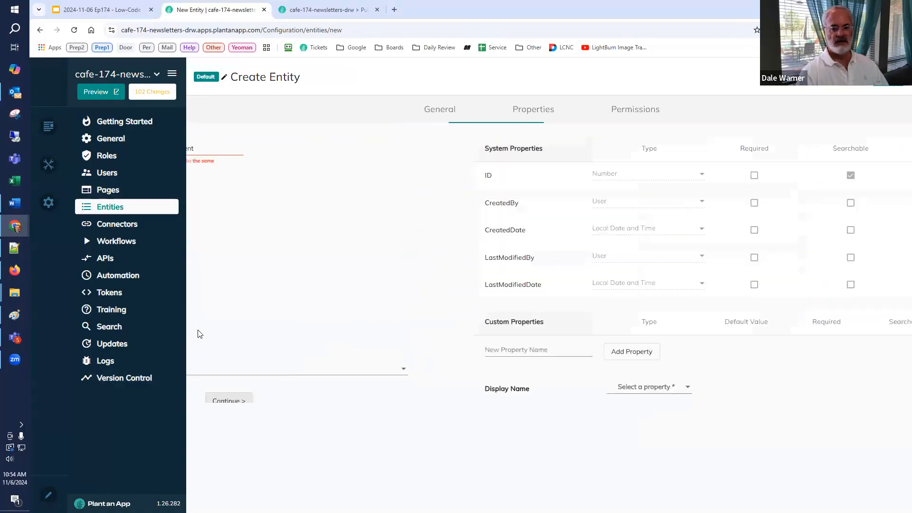
# Step: Add a custom property named Edition with the Edition entity as its type
pyautogui.click(259, 351)
pyautogui.write('Edition')
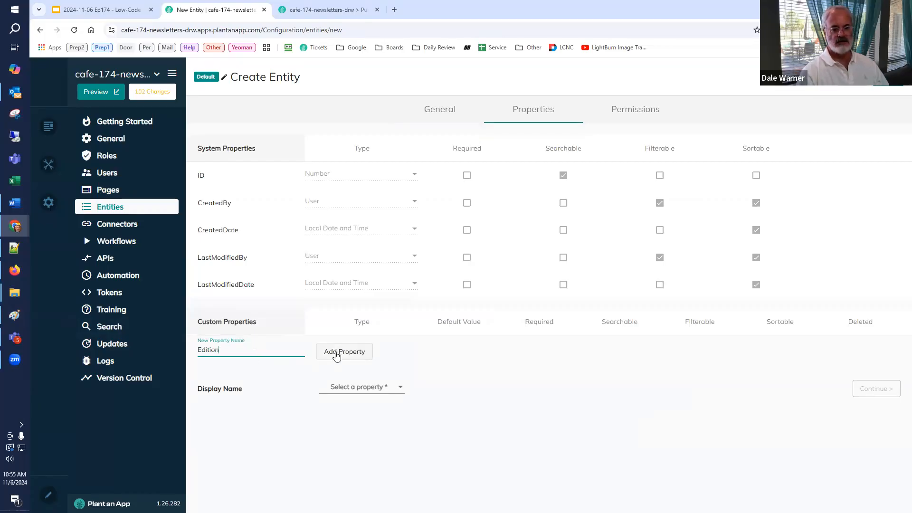
pyautogui.click(332, 355)
pyautogui.click(340, 355)
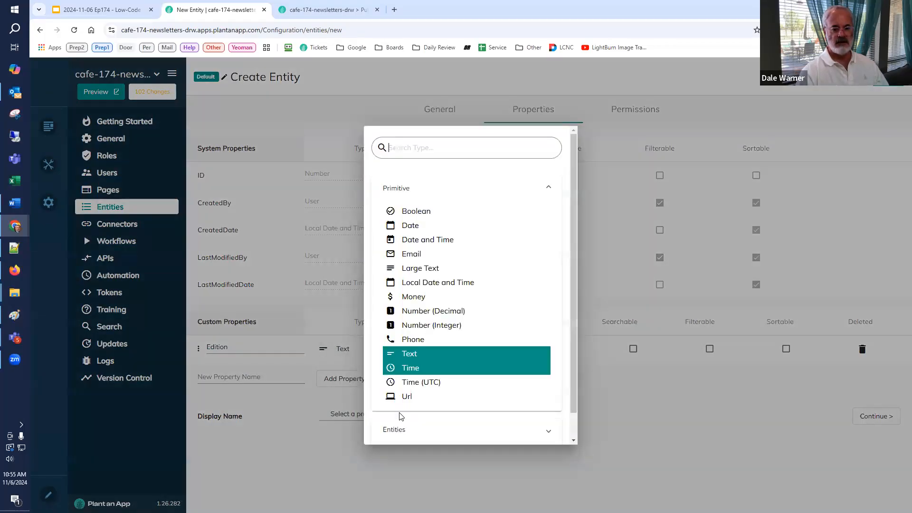
pyautogui.scroll(-4, 403, 413)
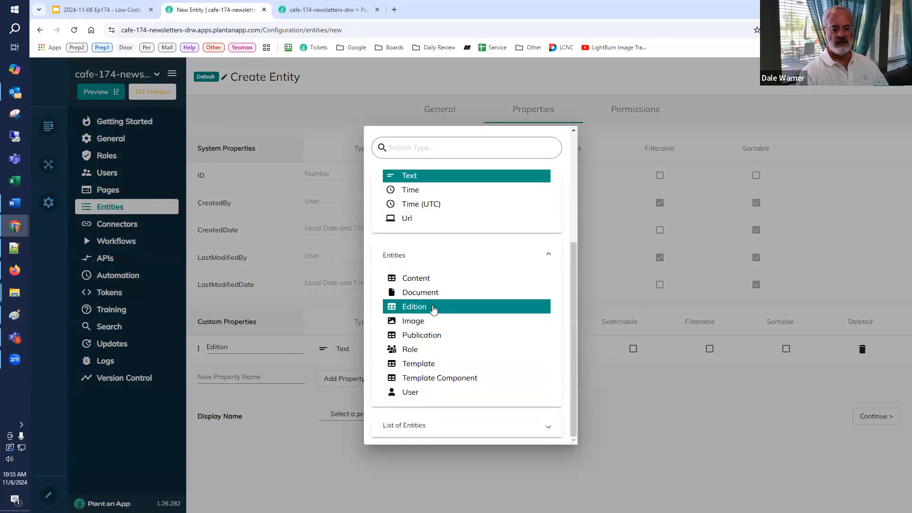
pyautogui.click(432, 308)
# Step: Add a text property called Name and use it as the entity's display name
pyautogui.click(252, 376)
pyautogui.write('Name')
pyautogui.click(322, 379)
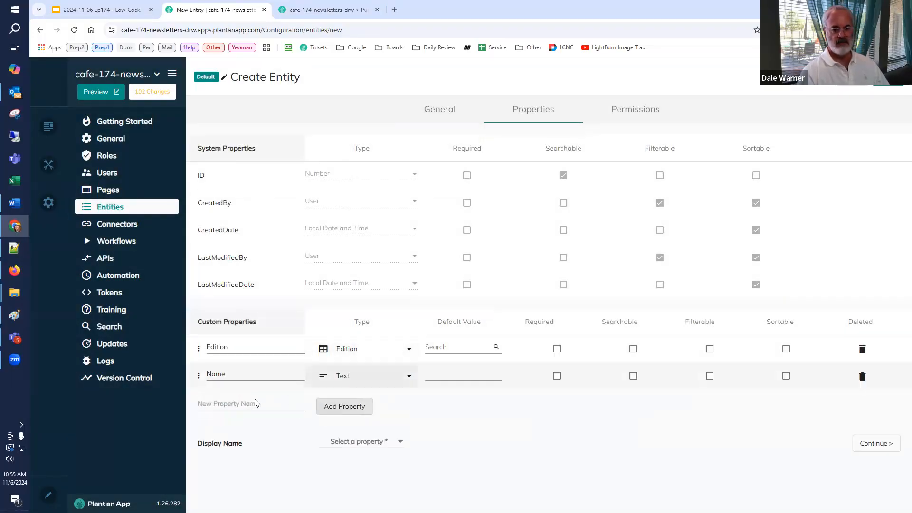
pyautogui.click(350, 443)
pyautogui.click(327, 461)
# Step: Add a custom property named Rank of type Number (Decimal)
pyautogui.click(261, 406)
pyautogui.write('Rank')
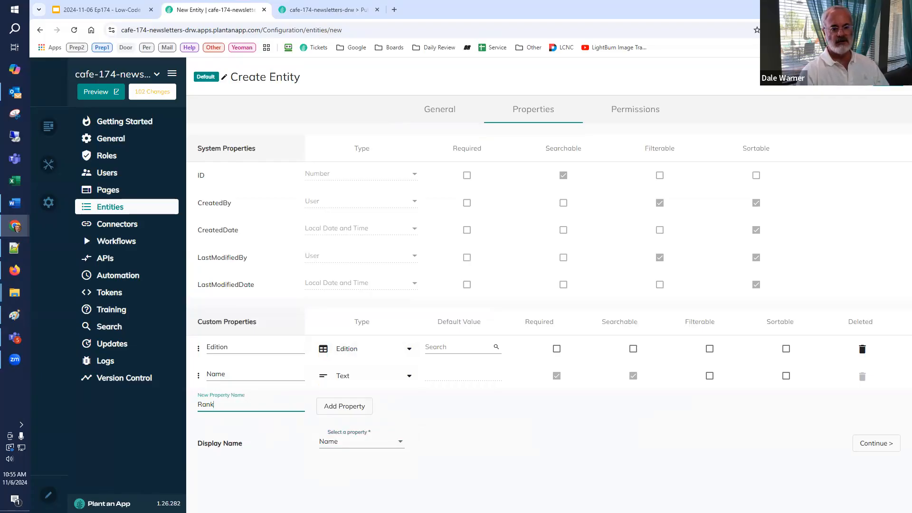
pyautogui.click(339, 410)
pyautogui.click(341, 404)
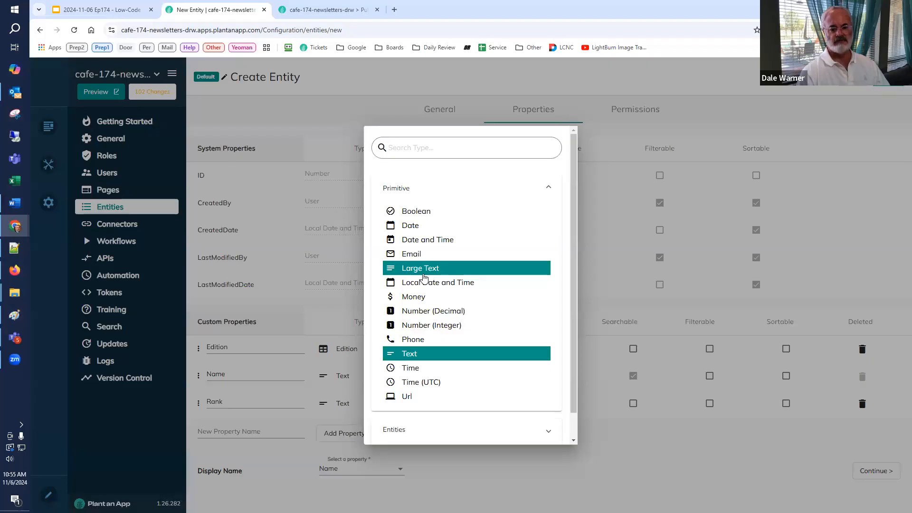
pyautogui.click(427, 311)
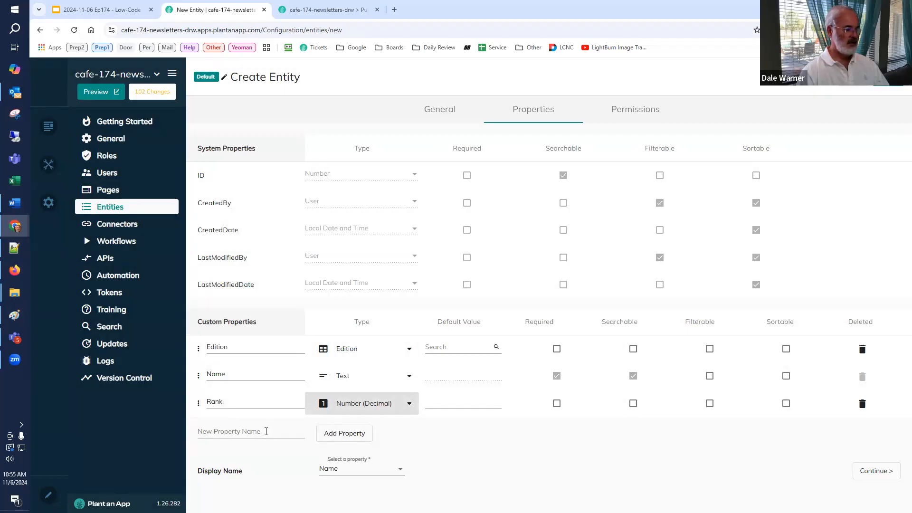
# Step: Add a custom property named Template Component with the Template Component entity as its type
pyautogui.click(269, 432)
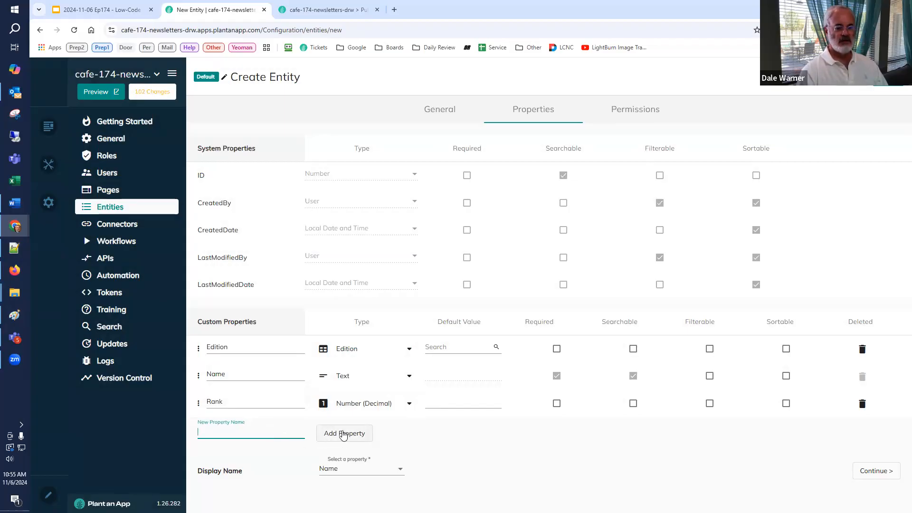
pyautogui.write('Template')
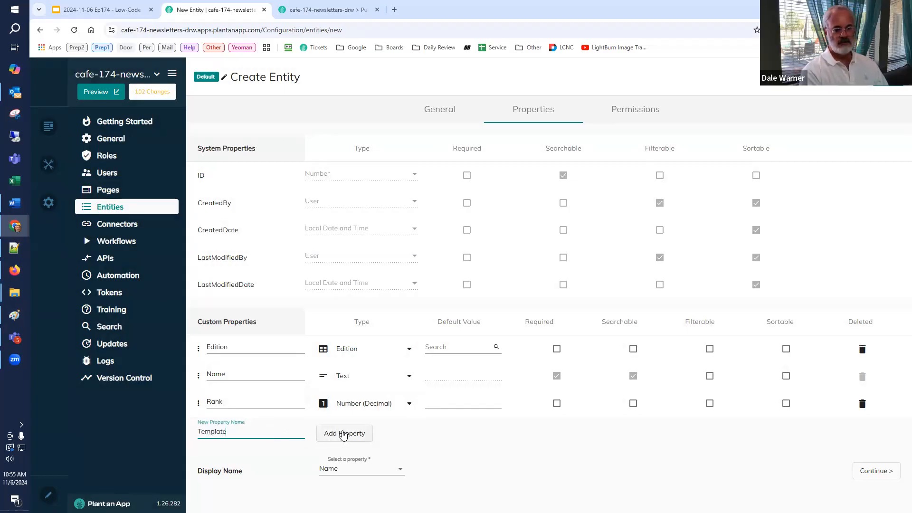
pyautogui.write(' Component')
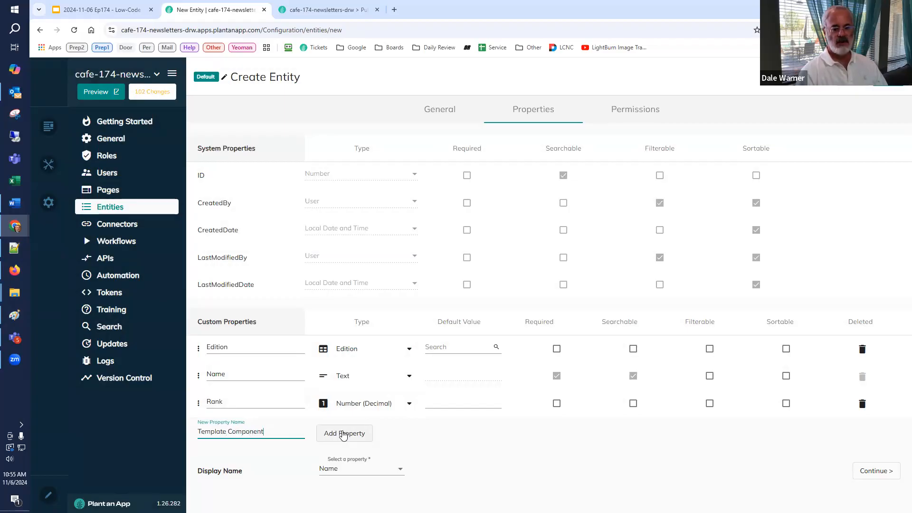
pyautogui.click(344, 435)
pyautogui.click(343, 431)
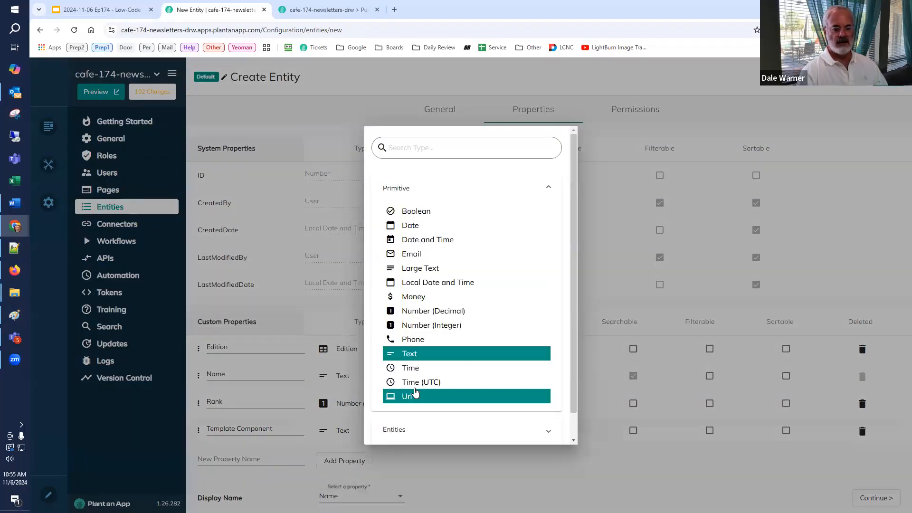
pyautogui.click(414, 425)
pyautogui.scroll(-3, 446, 361)
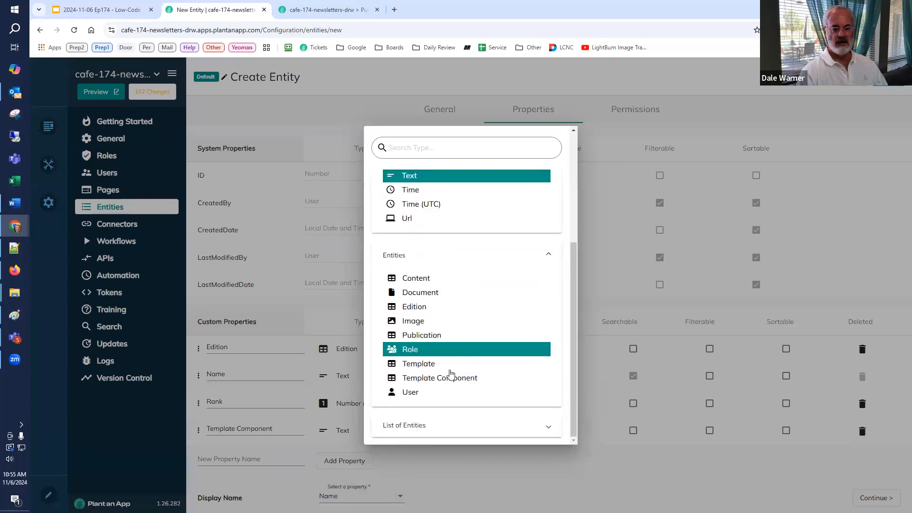
pyautogui.click(452, 376)
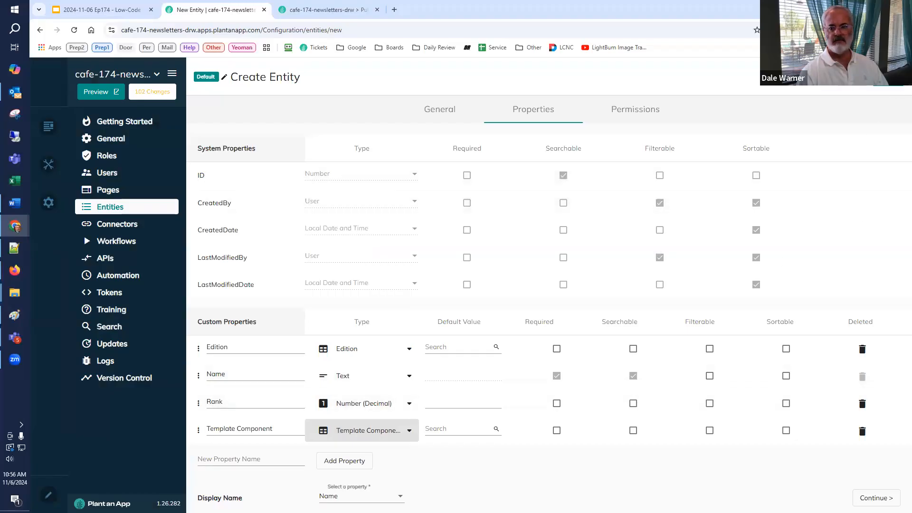
# Step: Change the entity's plural name to Edition Contents, recheck its custom properties and save the new entity
pyautogui.click(440, 108)
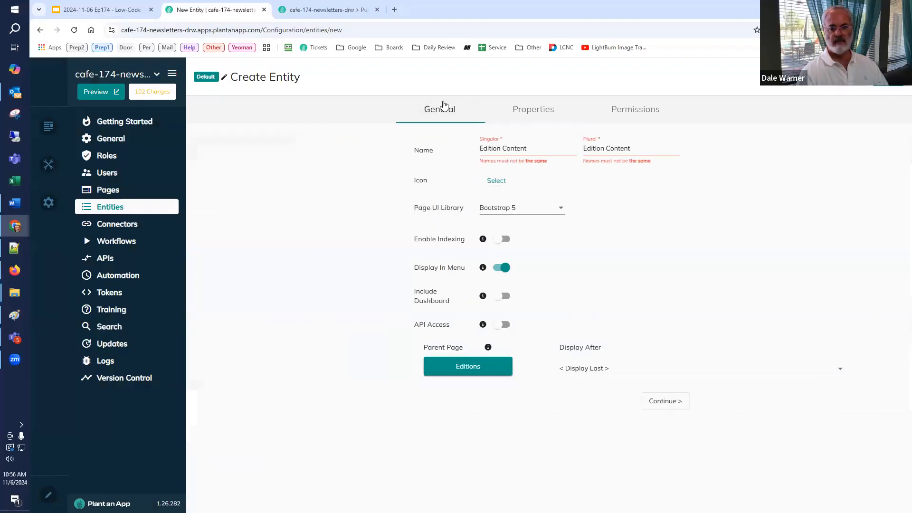
pyautogui.click(649, 148)
pyautogui.write('s')
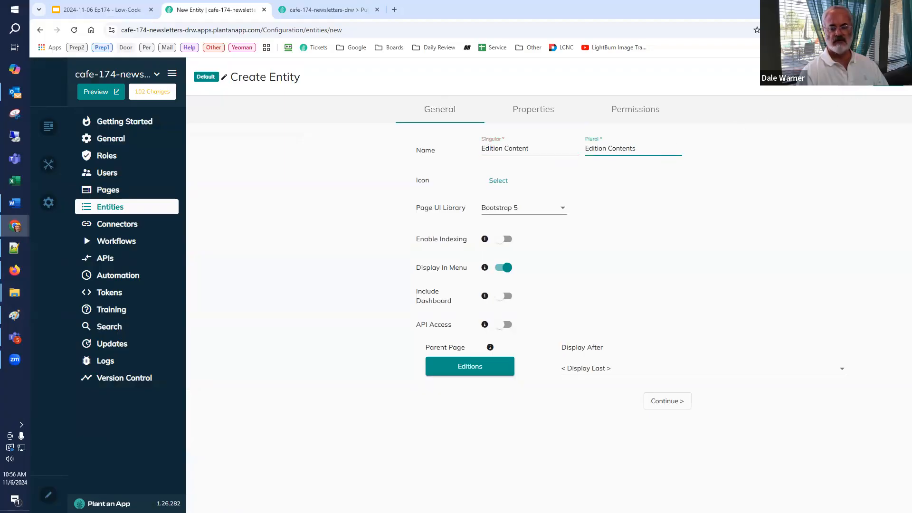
pyautogui.click(533, 114)
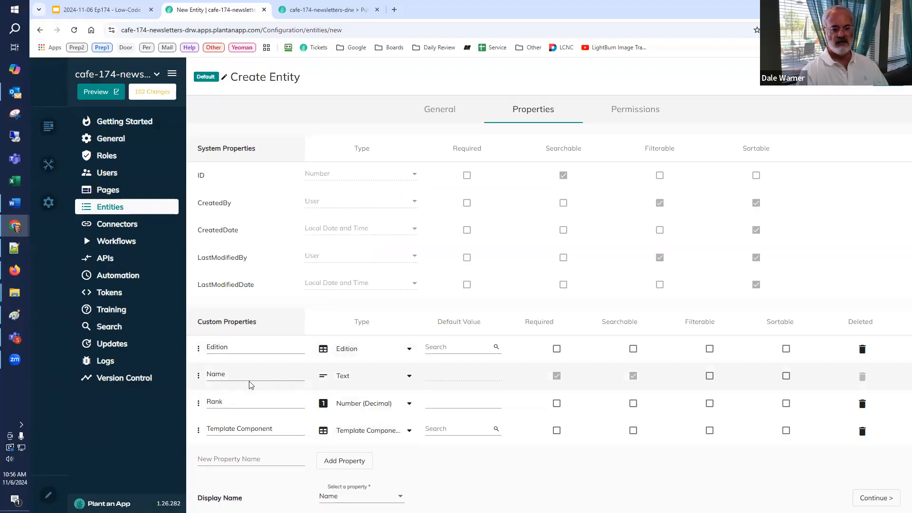
pyautogui.click(251, 460)
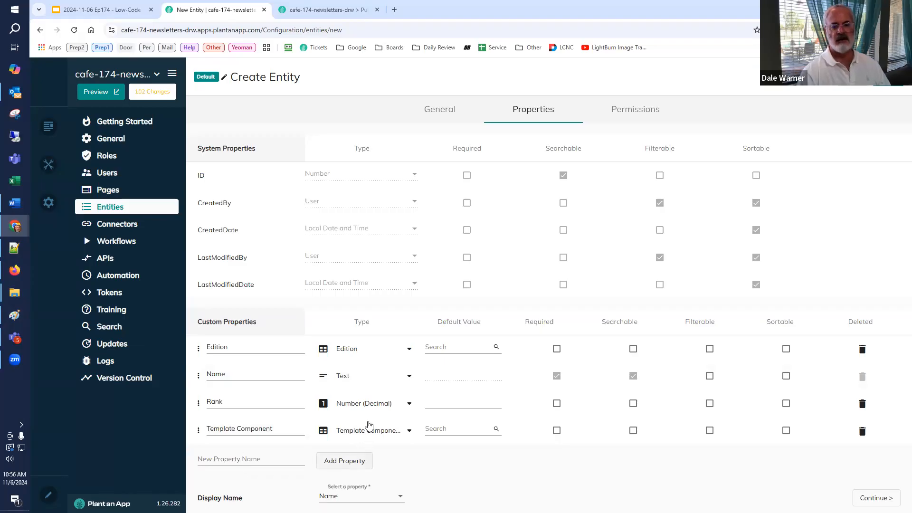
pyautogui.click(887, 77)
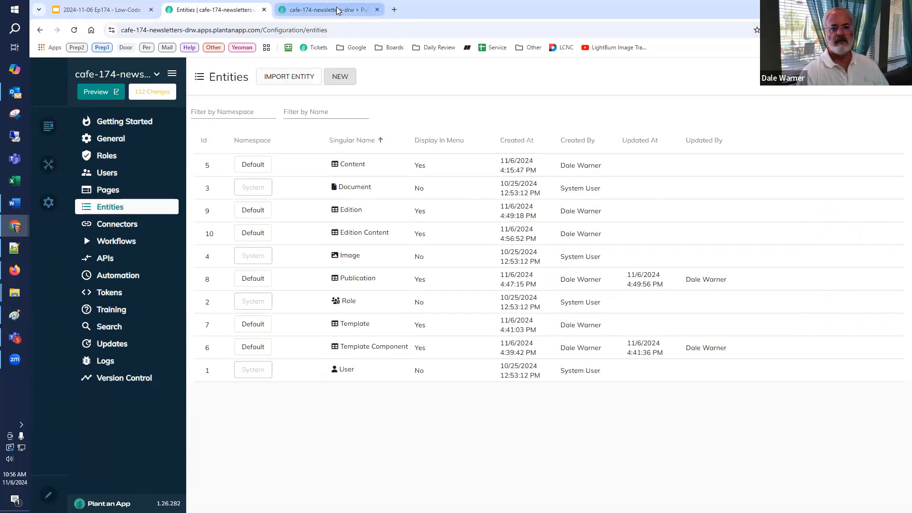
# Step: Return to the Issue #01 page, reload it and open the Contents listing
pyautogui.click(363, 10)
pyautogui.press('F5')
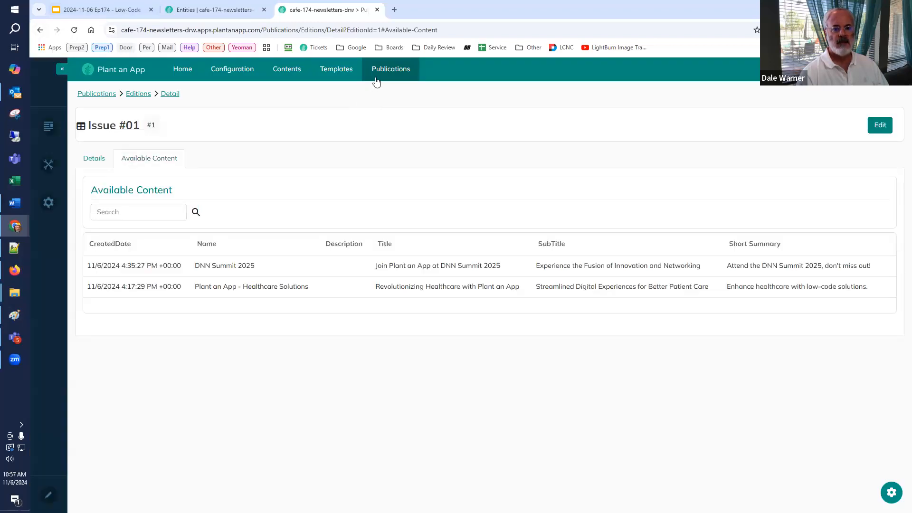
pyautogui.moveTo(375, 82)
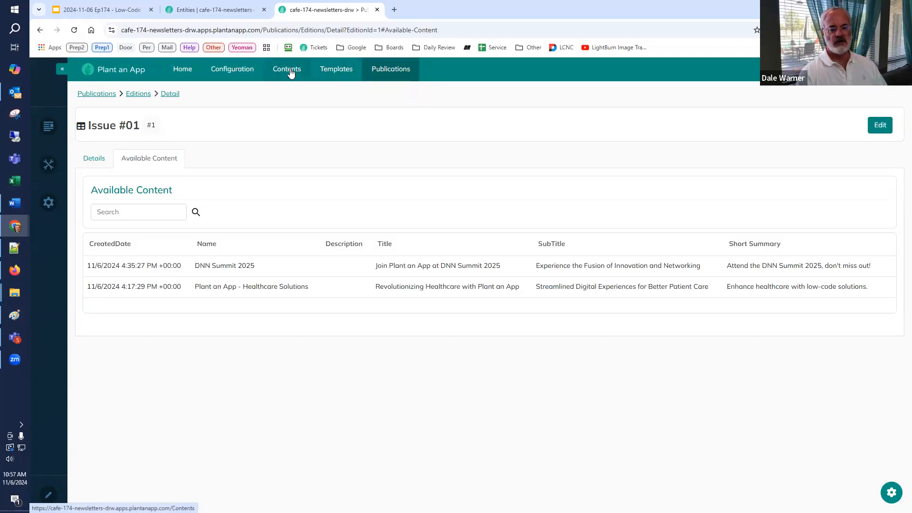
pyautogui.moveTo(332, 74)
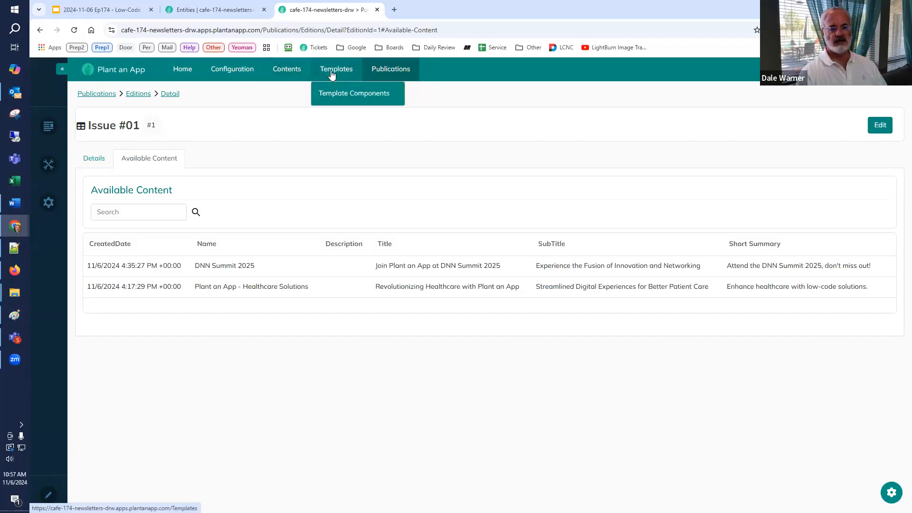
pyautogui.click(287, 73)
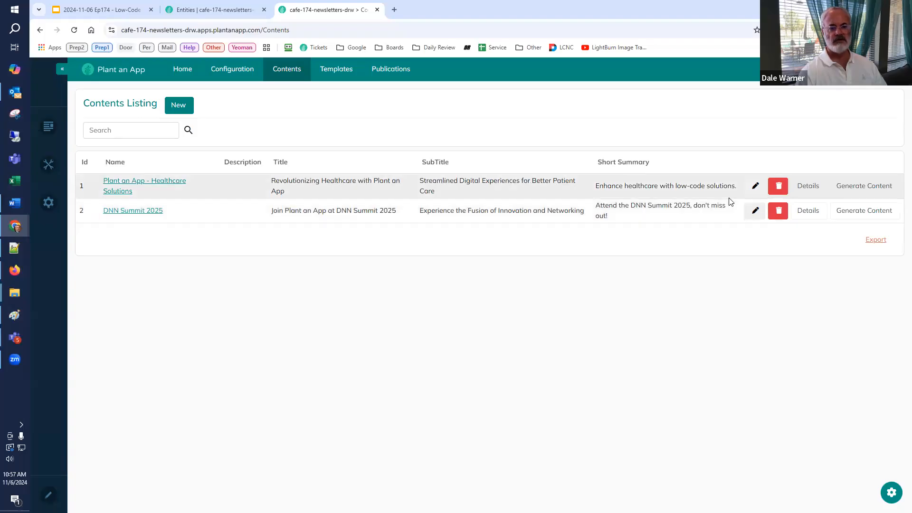
# Step: Open the Templates listing in a separate browser tab, look at it and return to the Contents listing
pyautogui.rightClick(336, 71)
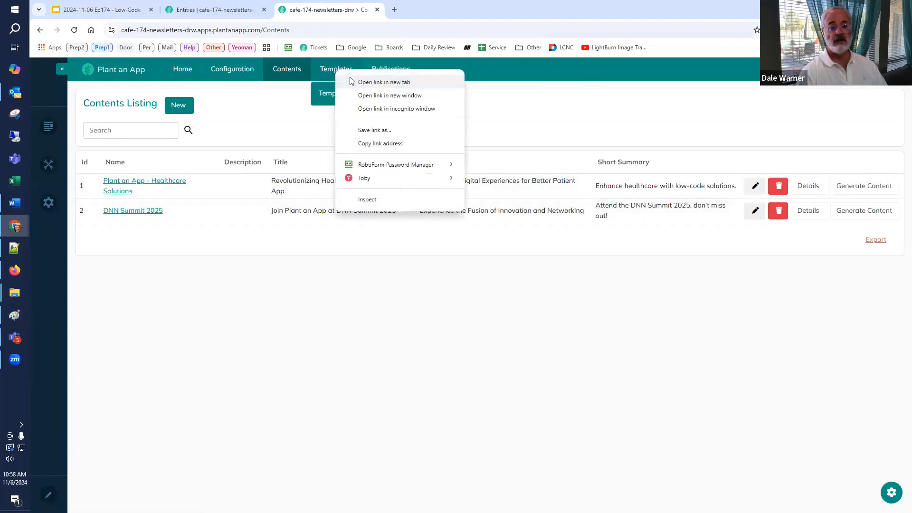
pyautogui.click(351, 81)
pyautogui.click(437, 9)
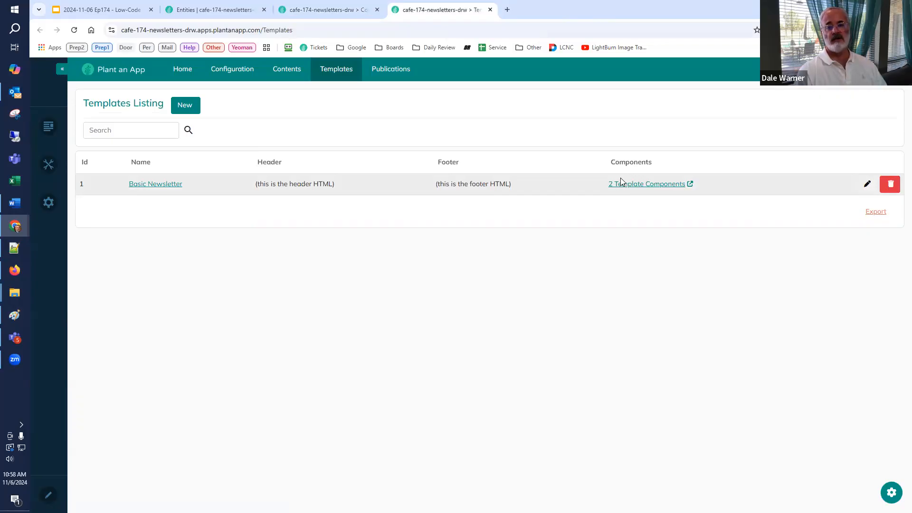
pyautogui.click(338, 13)
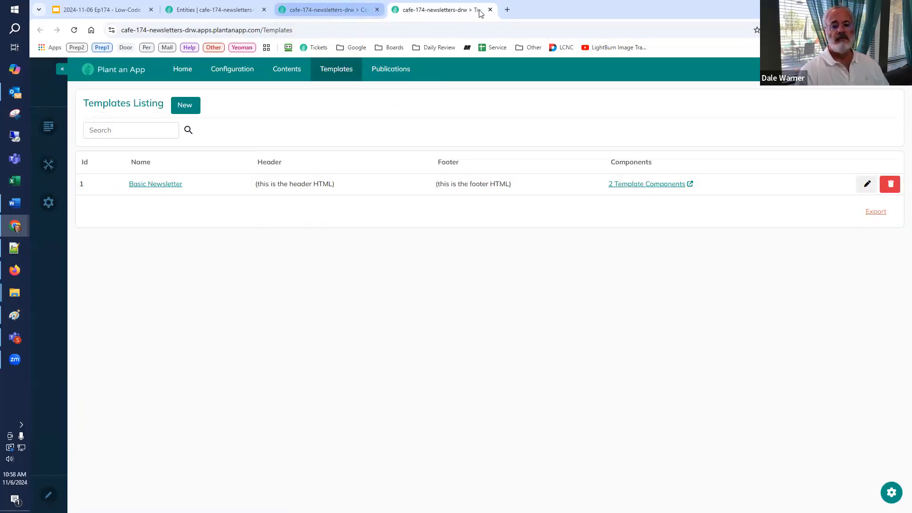
# Step: Open plantanapp.com in another browser tab and go to its Healthcare solutions page
pyautogui.click(507, 9)
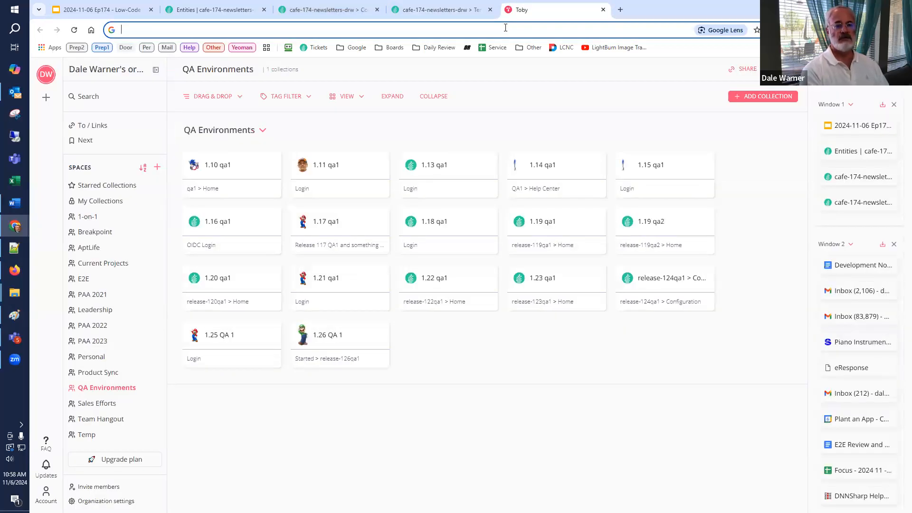
pyautogui.write('pla')
pyautogui.press('Return')
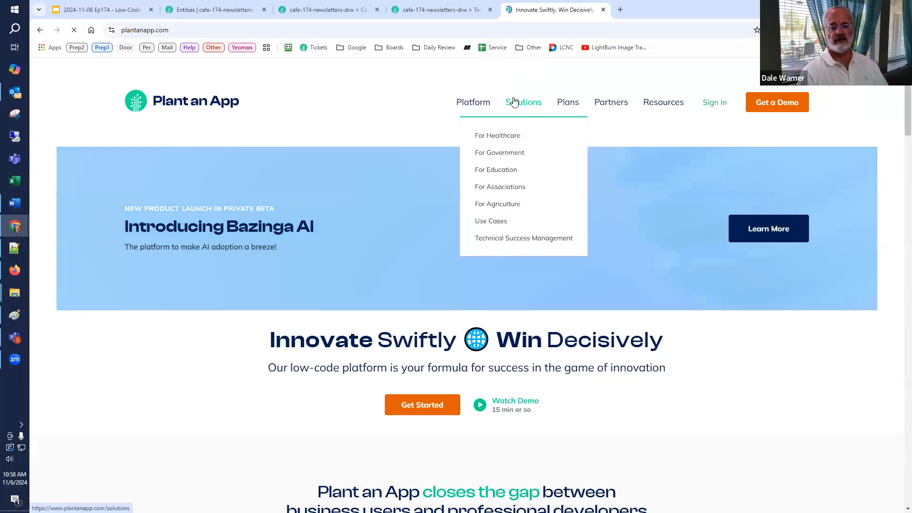
pyautogui.click(501, 136)
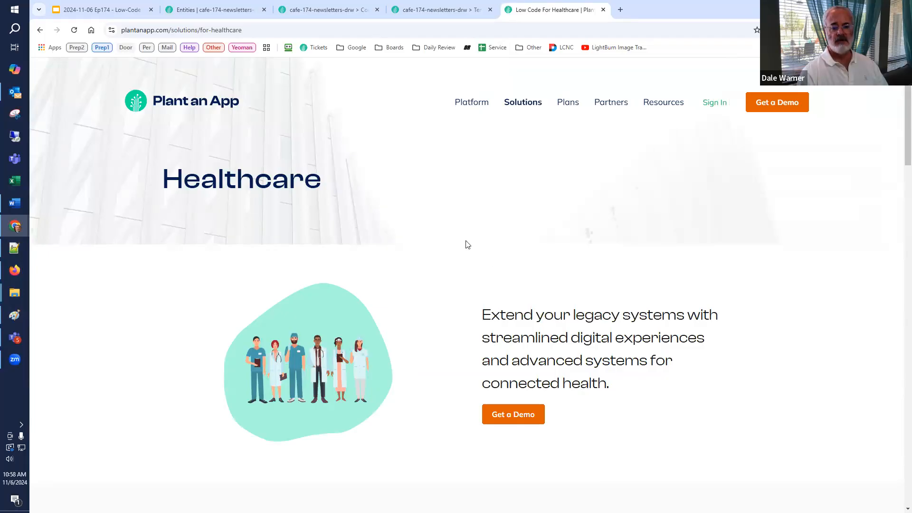
# Step: Edit the Plant an App - Healthcare Solutions content, copying the Healthcare page's address into both Link1Url and Image1Url
pyautogui.click(327, 9)
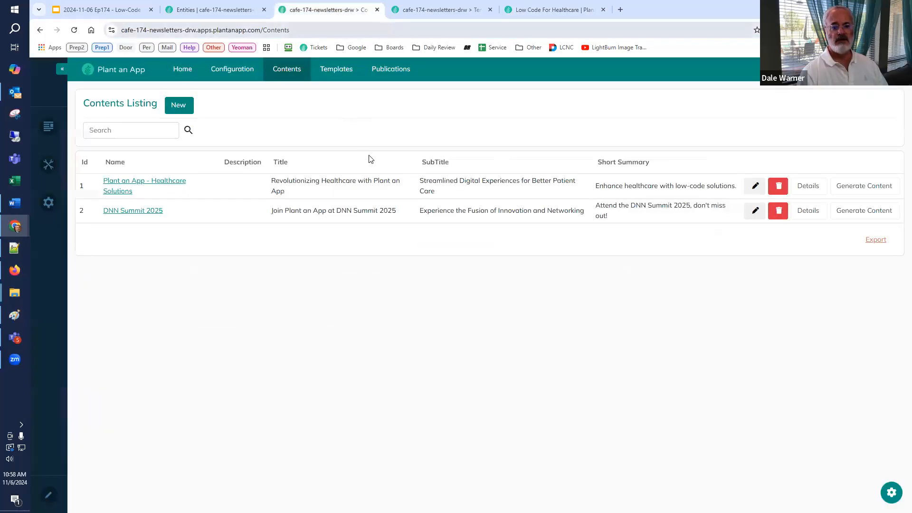
pyautogui.click(447, 209)
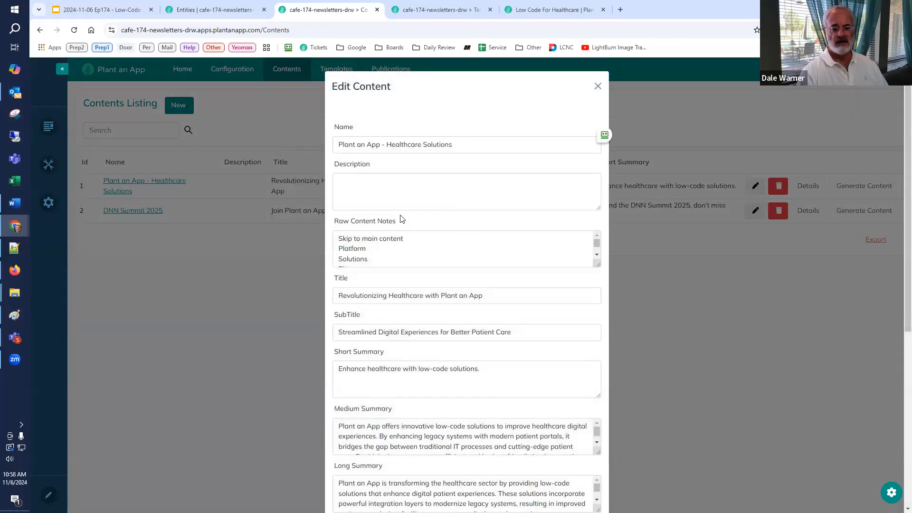
pyautogui.scroll(-5, 491, 333)
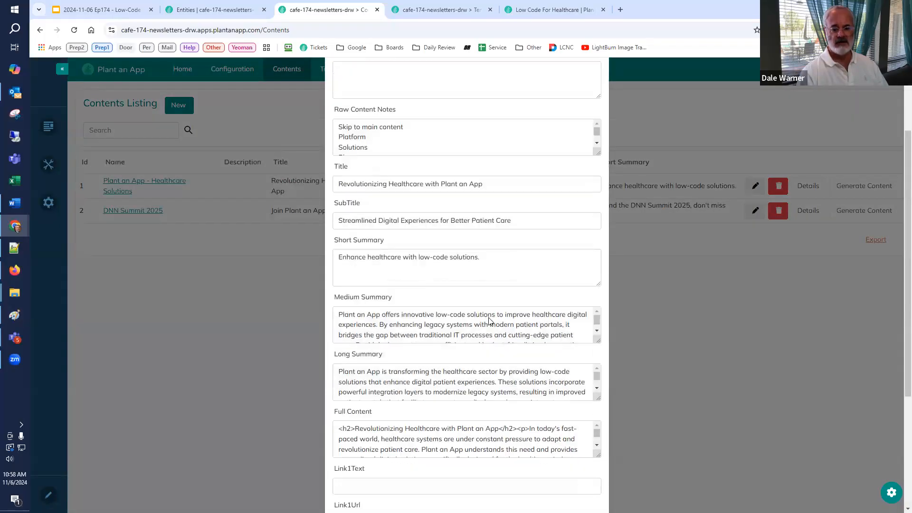
pyautogui.scroll(-2, 477, 364)
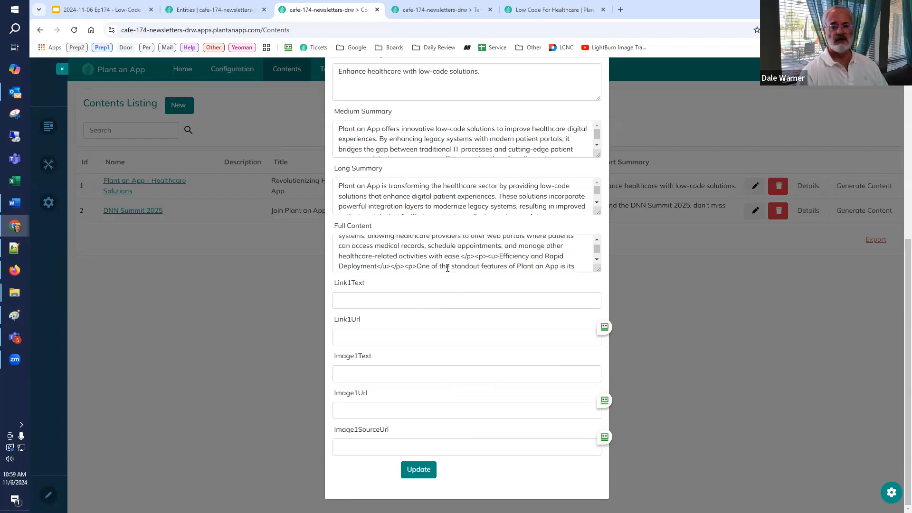
pyautogui.click(541, 9)
pyautogui.click(314, 31)
pyautogui.hotkey('ctrl', 'c')
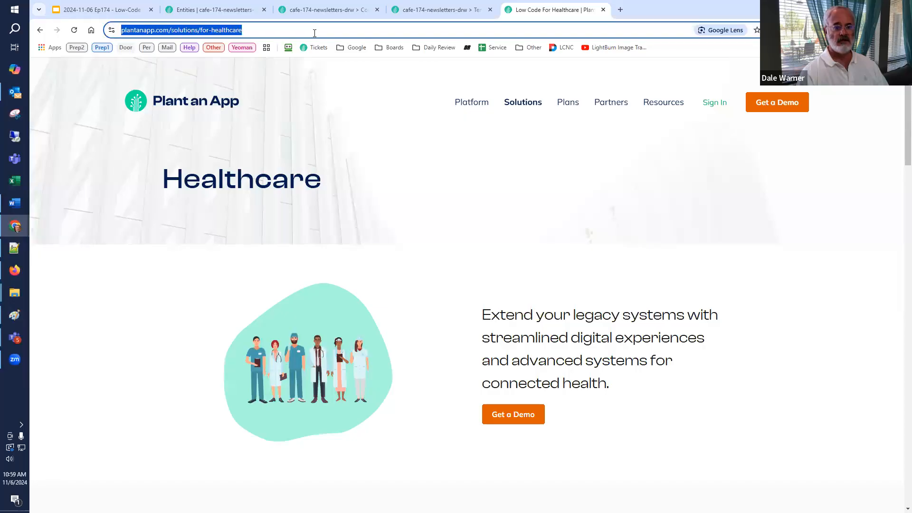
pyautogui.click(332, 10)
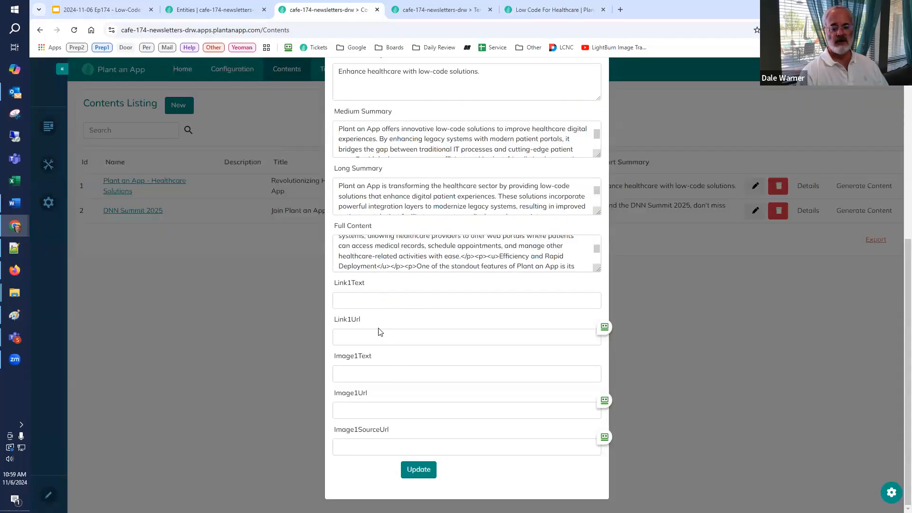
pyautogui.click(376, 340)
pyautogui.hotkey('ctrl', 'v')
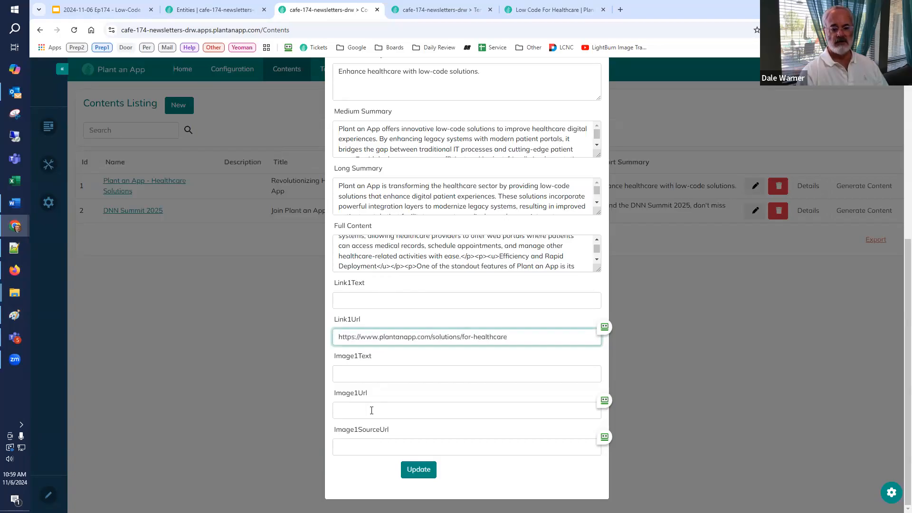
pyautogui.hotkey('ctrl', 'v')
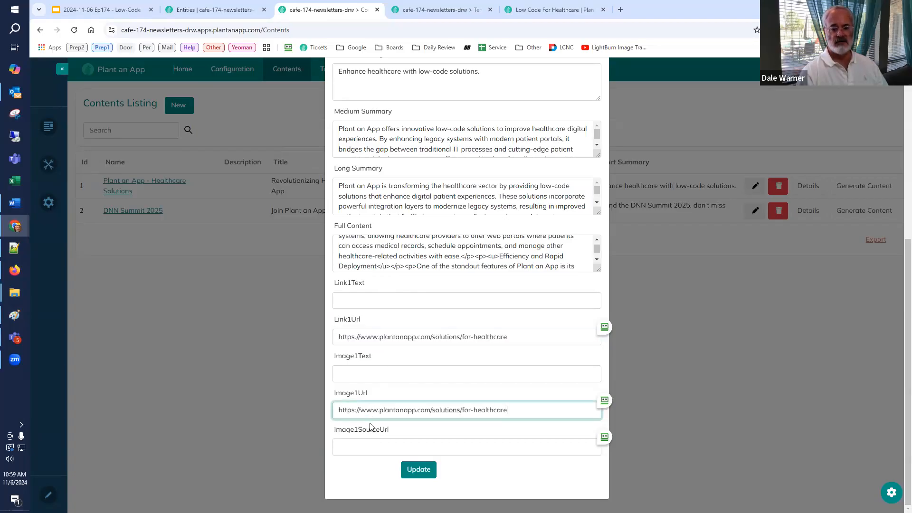
# Step: Set the content's Link1Text to "Learn about our Healthcare Solutions"
pyautogui.click(380, 299)
pyautogui.write('Lezas abou')
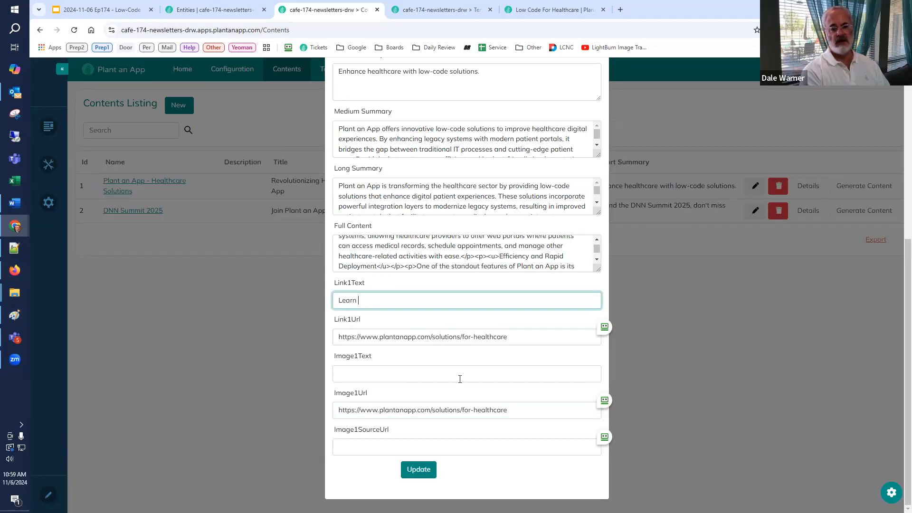
pyautogui.write('t our Healthcare Solutions')
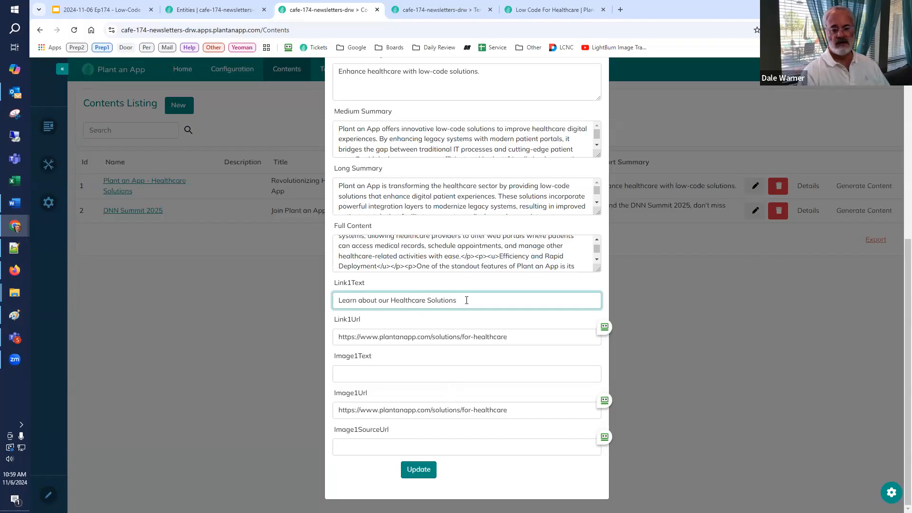
# Step: Copy the Link1Text wording into the Image1Text field
pyautogui.moveTo(465, 300); pyautogui.dragTo(422, 300)
pyautogui.hotkey('ctrl', 'a')
pyautogui.hotkey('ctrl', 'c')
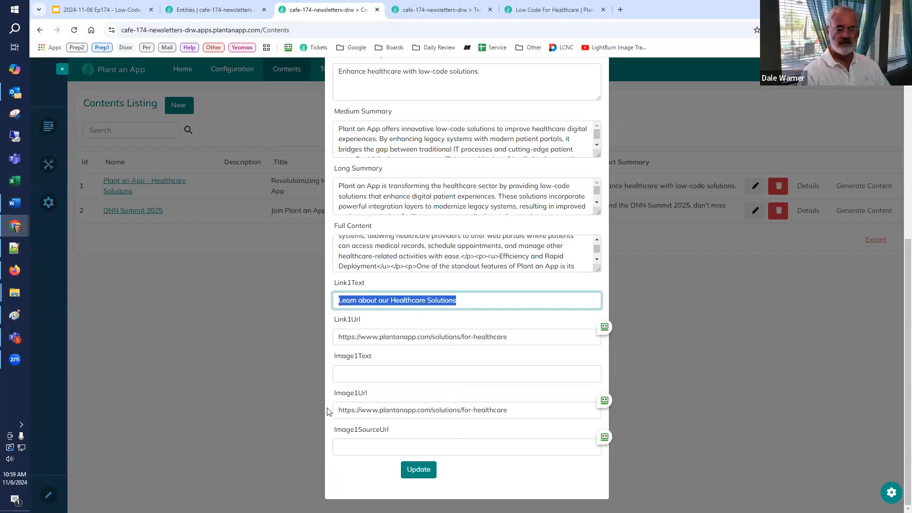
pyautogui.click(394, 372)
pyautogui.hotkey('ctrl', 'v')
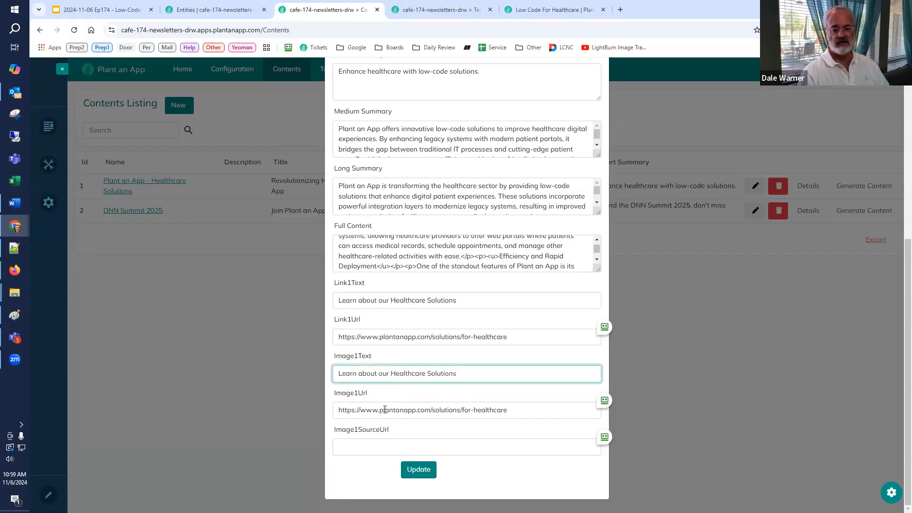
# Step: Copy the address of the medical staff illustration on the Healthcare page into Image1SourceUrl and save the content
pyautogui.click(539, 10)
pyautogui.rightClick(312, 357)
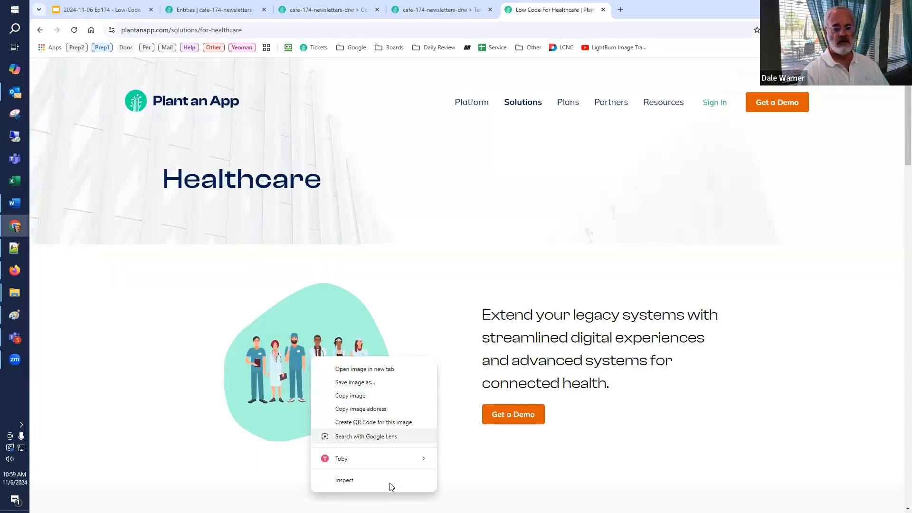
pyautogui.click(380, 415)
pyautogui.click(323, 10)
pyautogui.click(371, 447)
pyautogui.hotkey('ctrl', 'v')
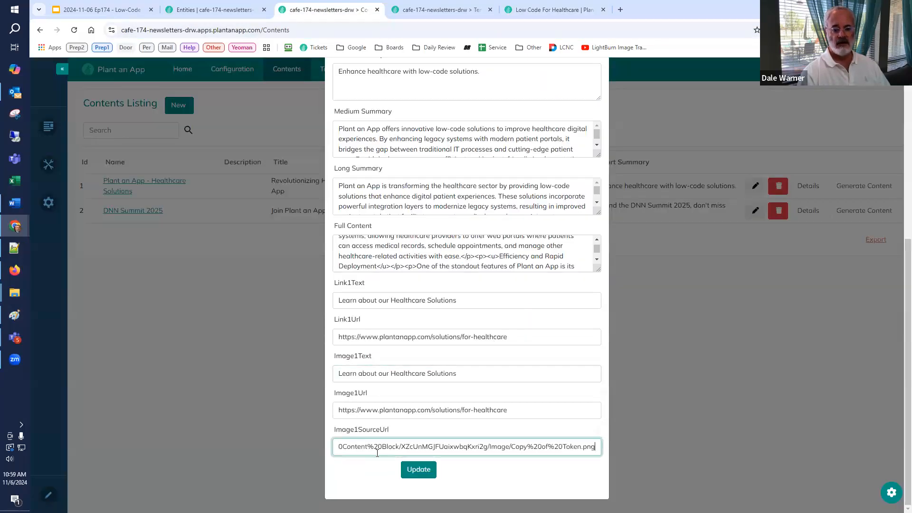
pyautogui.press('Home')
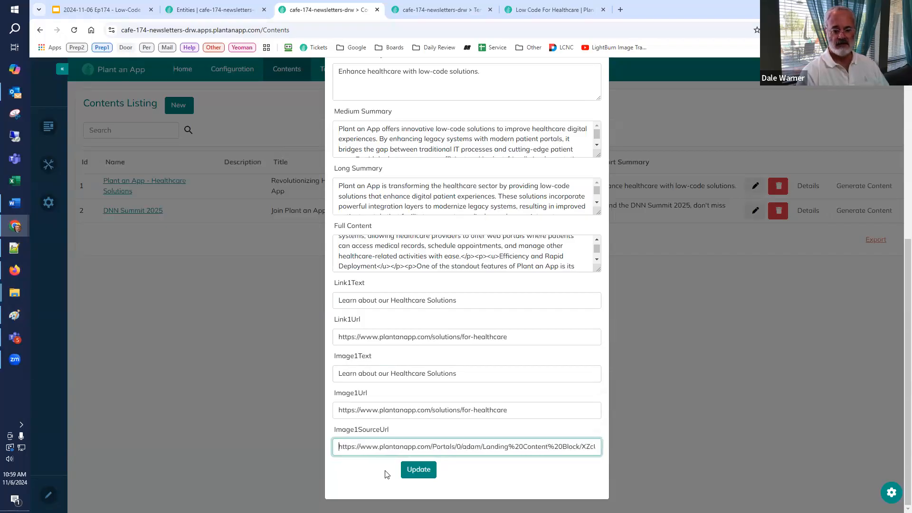
pyautogui.press('End')
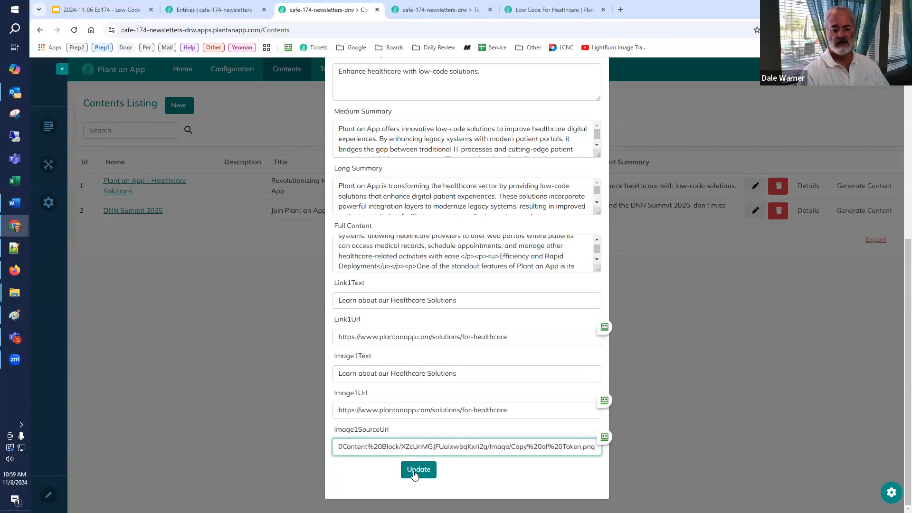
pyautogui.click(403, 469)
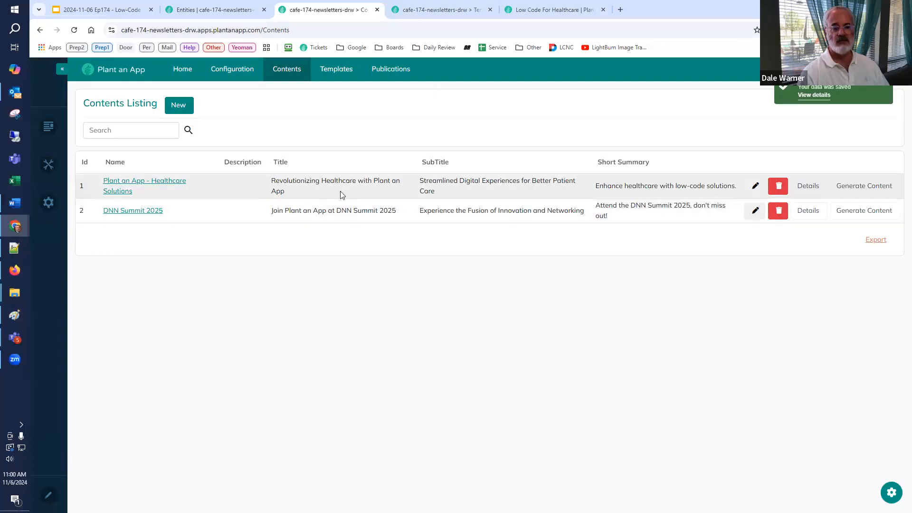
# Step: Reopen the Healthcare Solutions content to recheck its link and image fields, save it and switch to the Templates listing
pyautogui.click(756, 186)
pyautogui.scroll(-1, 473, 438)
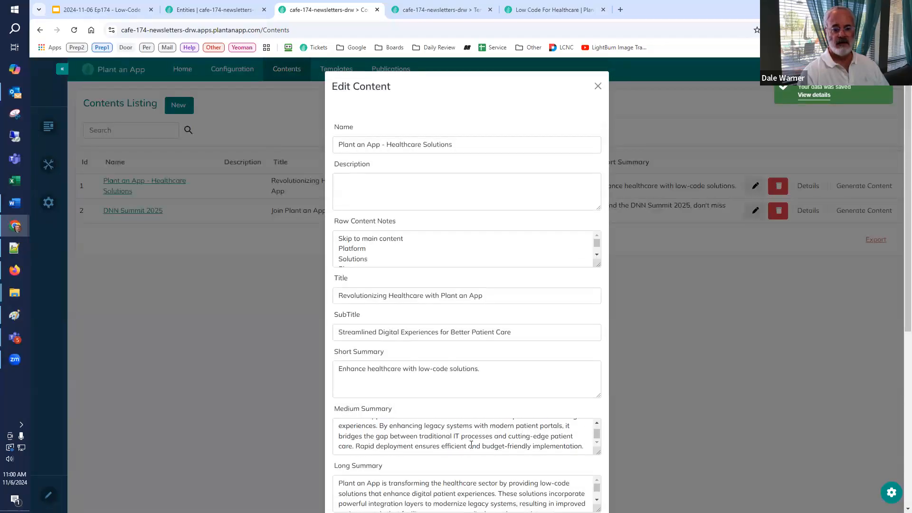
pyautogui.scroll(-4, 588, 418)
pyautogui.scroll(-3, 583, 436)
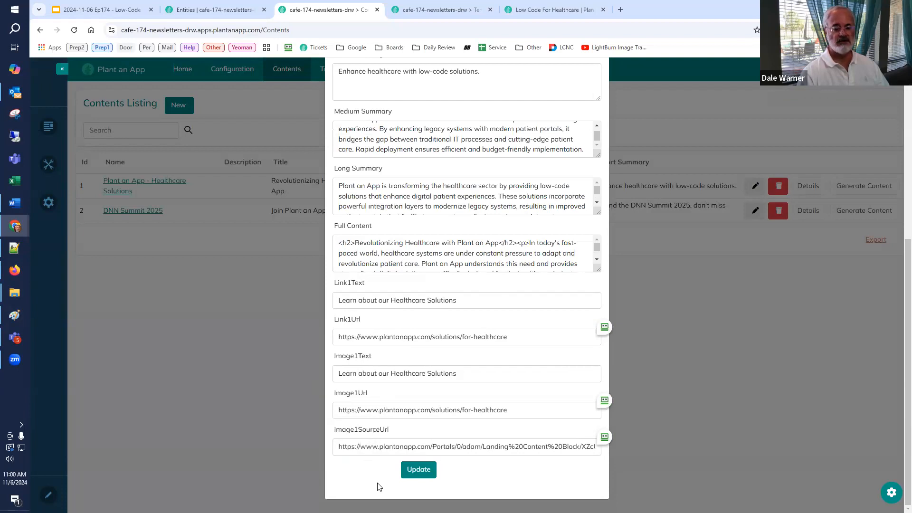
pyautogui.click(408, 471)
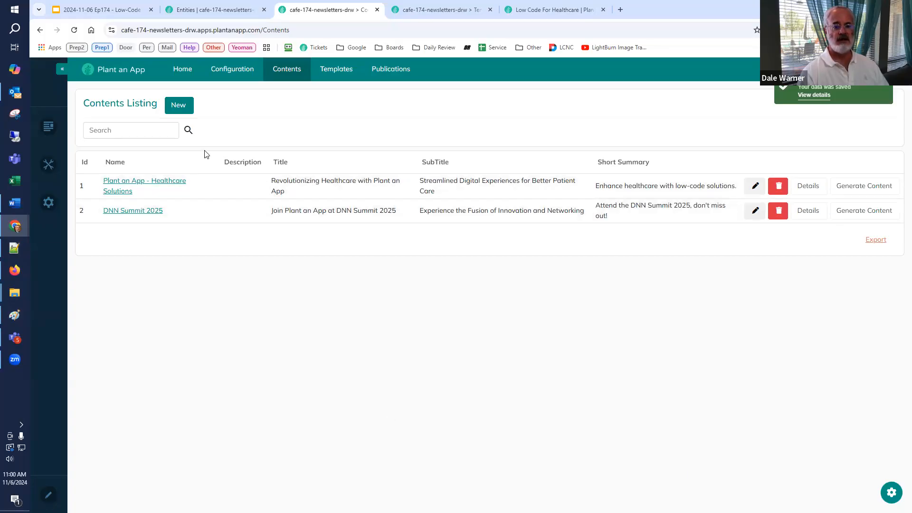
pyautogui.click(427, 13)
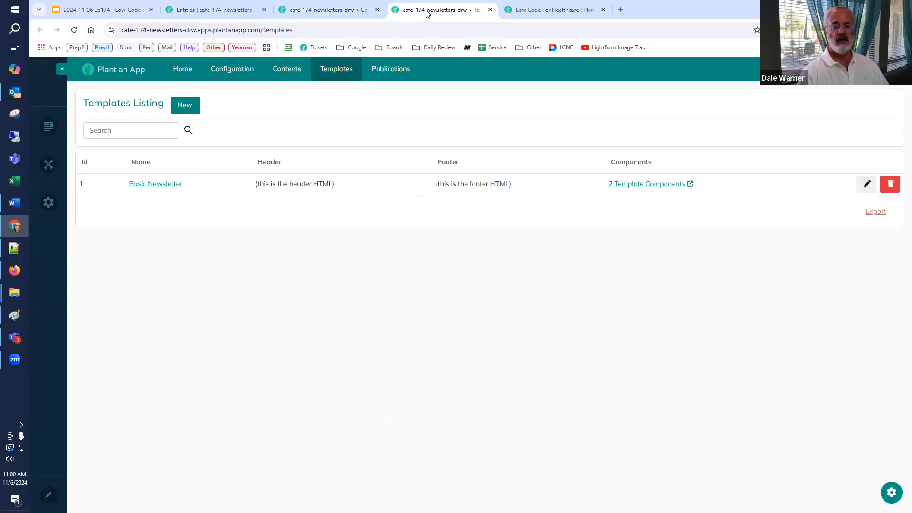